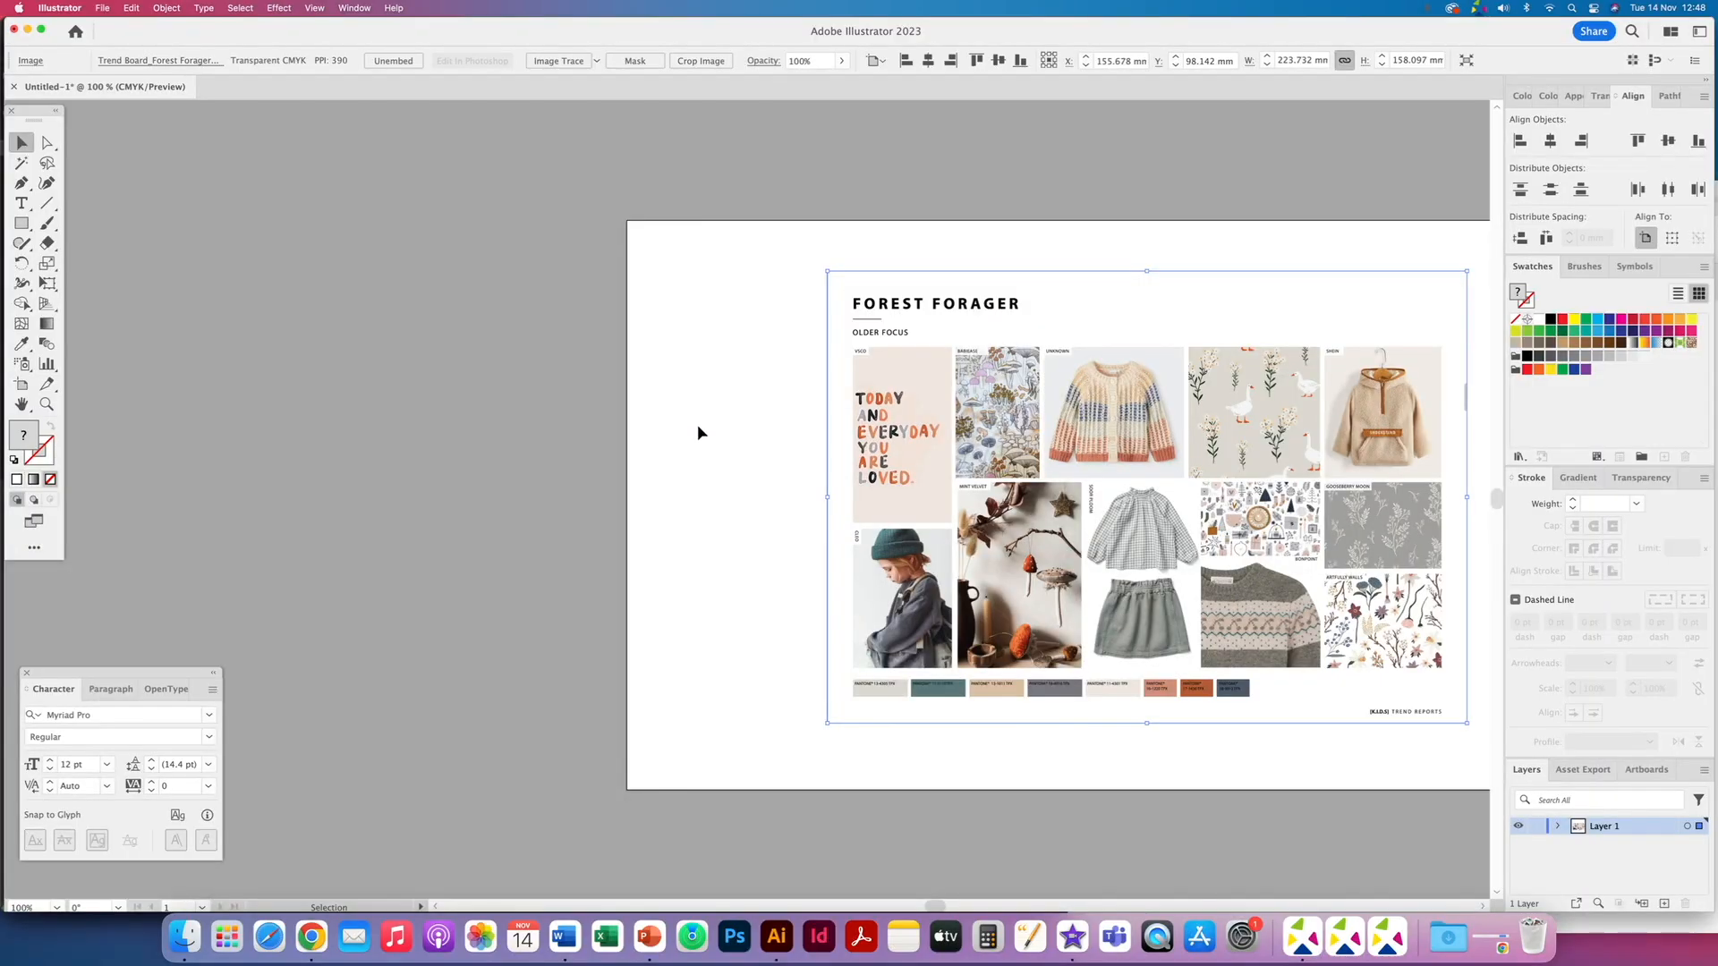
- Browse the WGSN image library of girls' CAD flats and design resources
left_click(698, 432)
left_click(963, 437)
left_click_drag(1311, 460, 489, 447)
left_click_drag(586, 340, 584, 339)
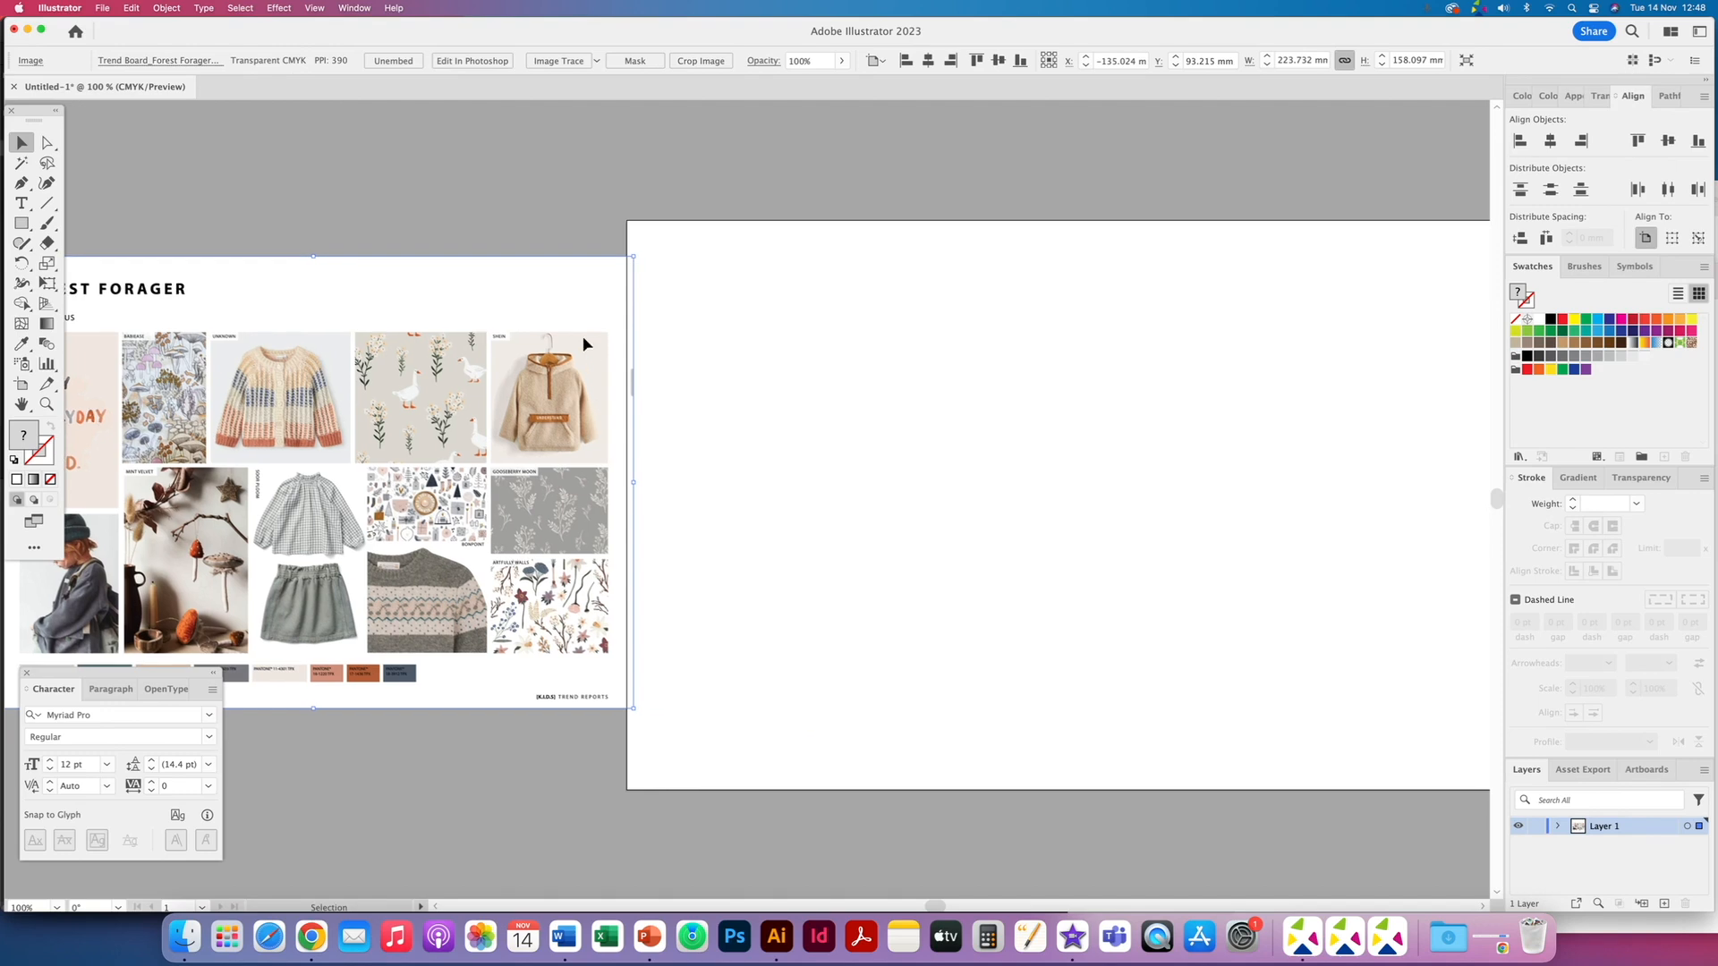
- Place the knitted leggings CAD flat from the WGSN CAD's folder onto the blank artboard
key("super+minus")
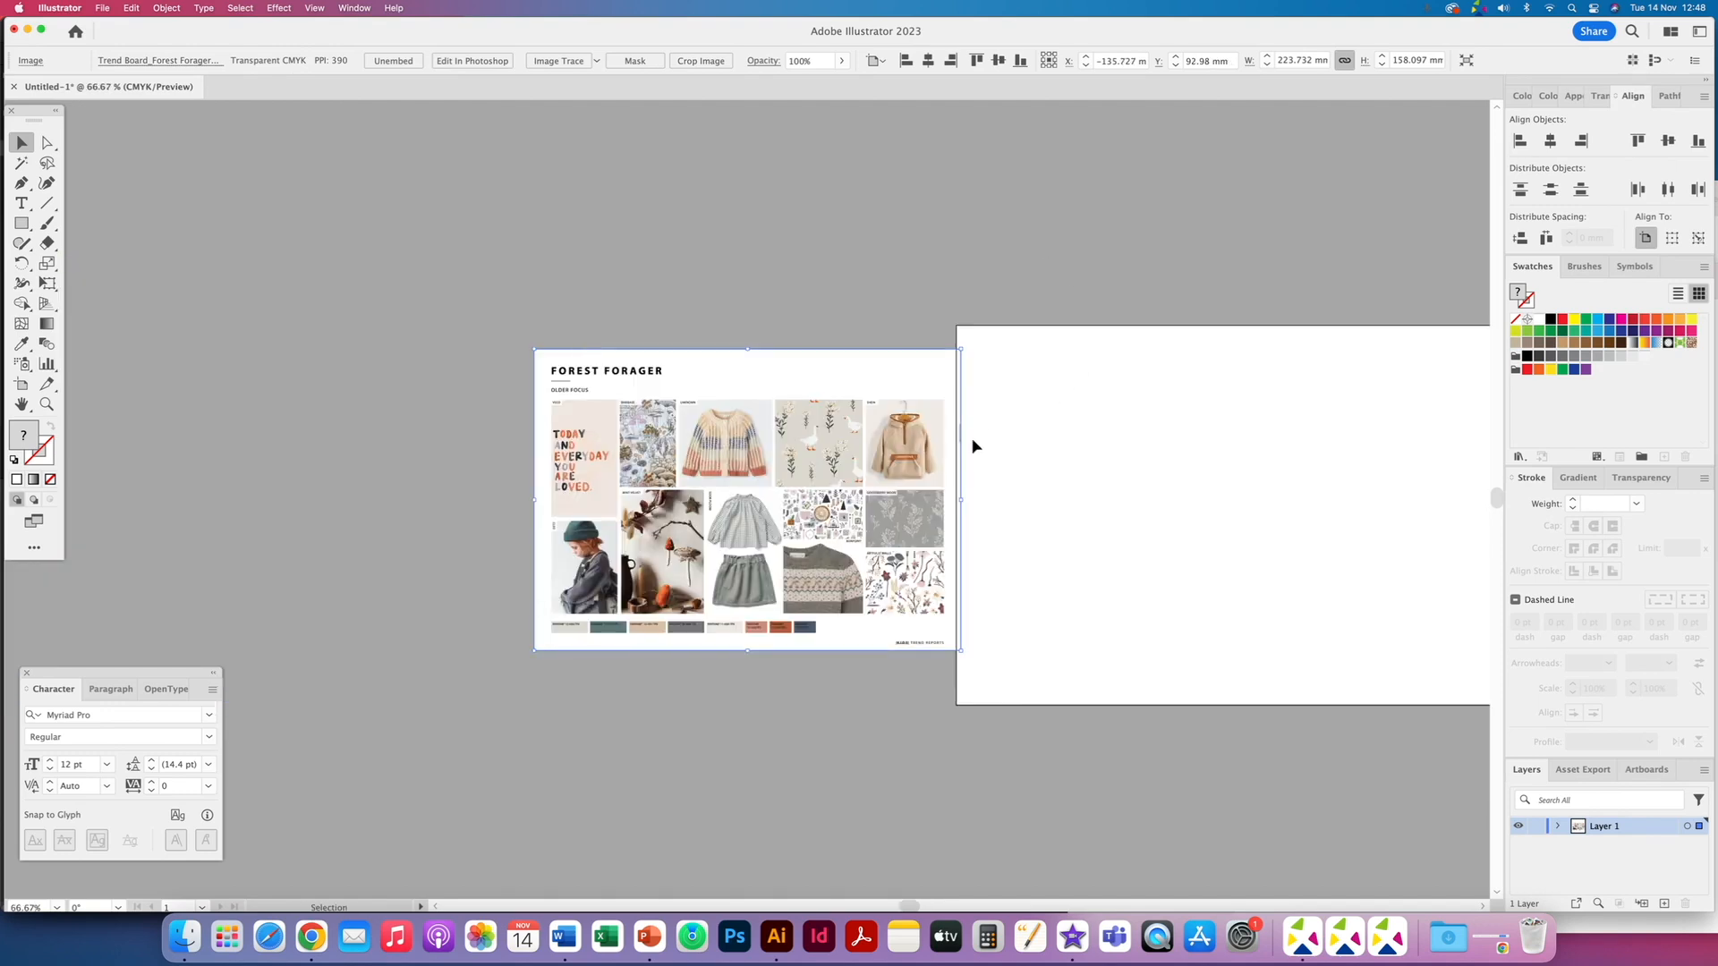
key("space")
left_click_drag(887, 480, 644, 509)
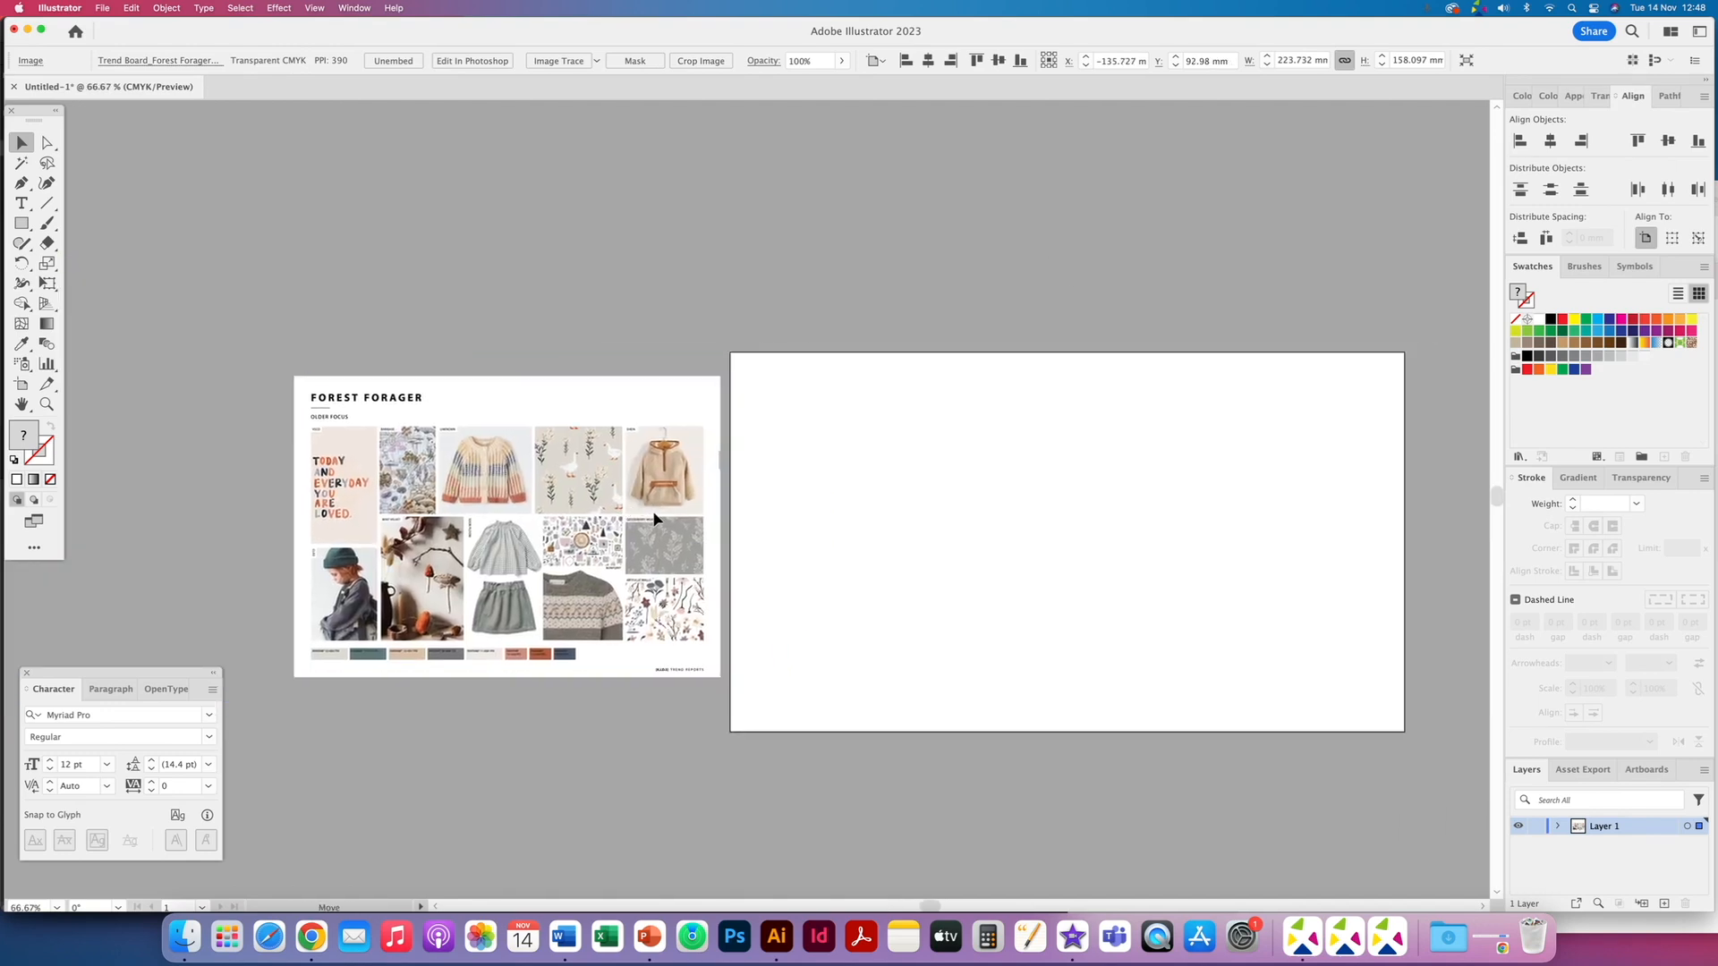
left_click(399, 818)
left_click(184, 937)
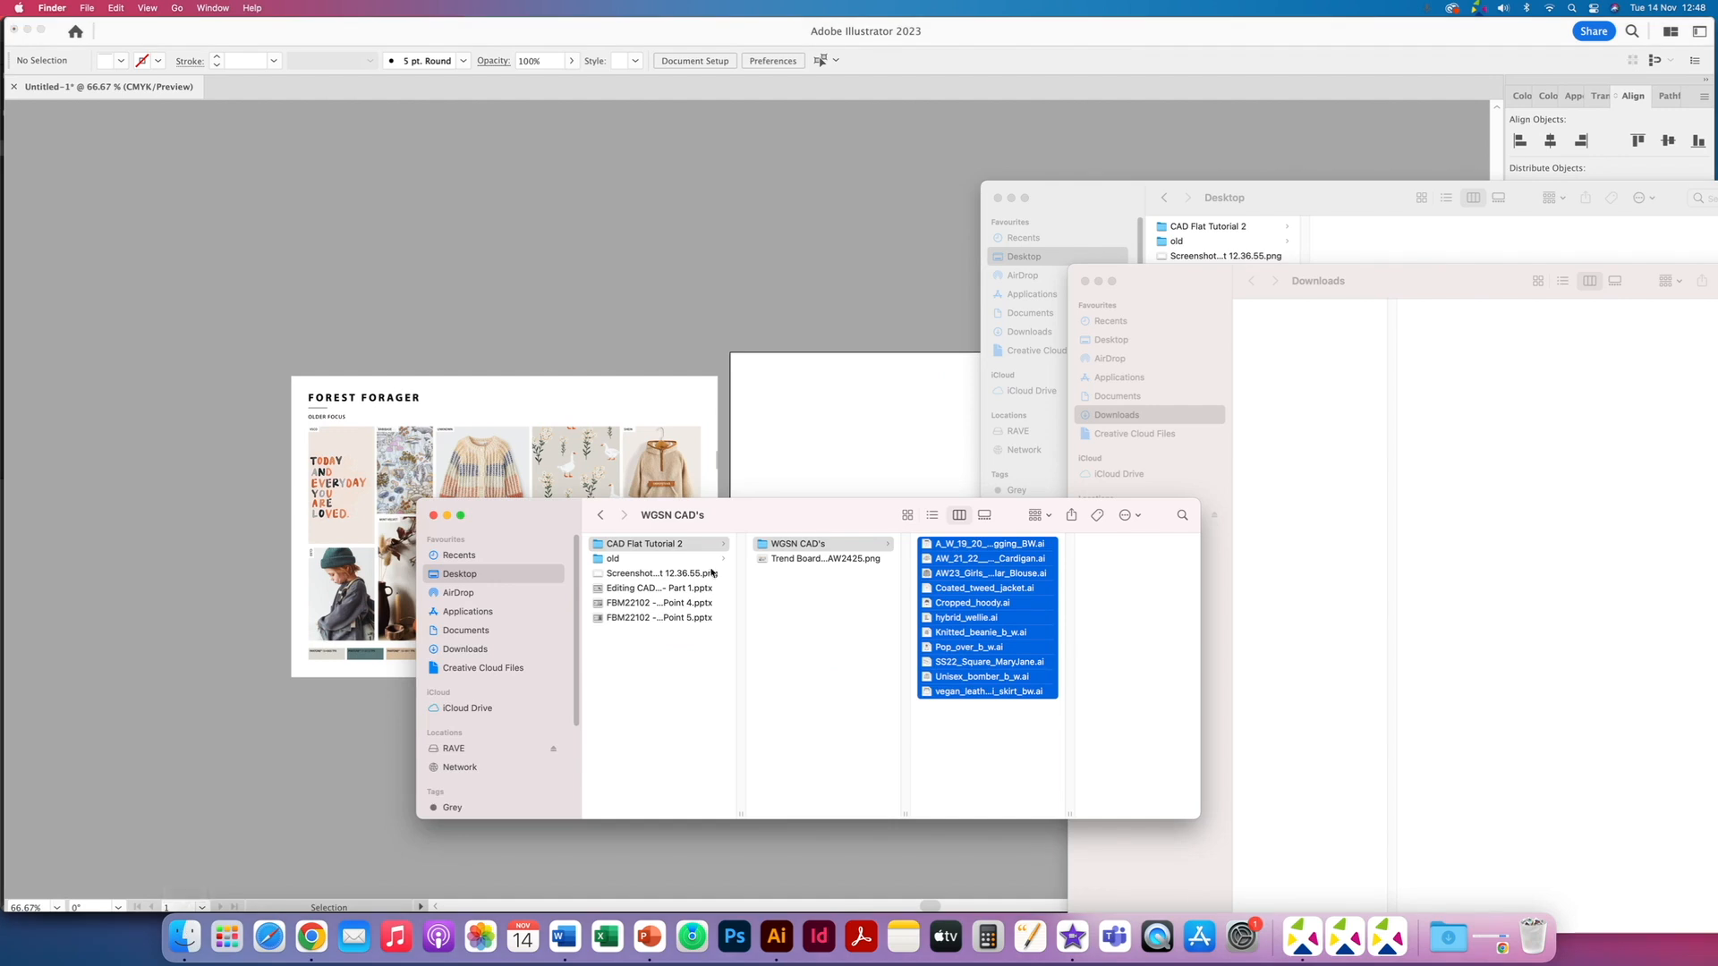
left_click_drag(875, 500, 770, 547)
left_click(799, 646)
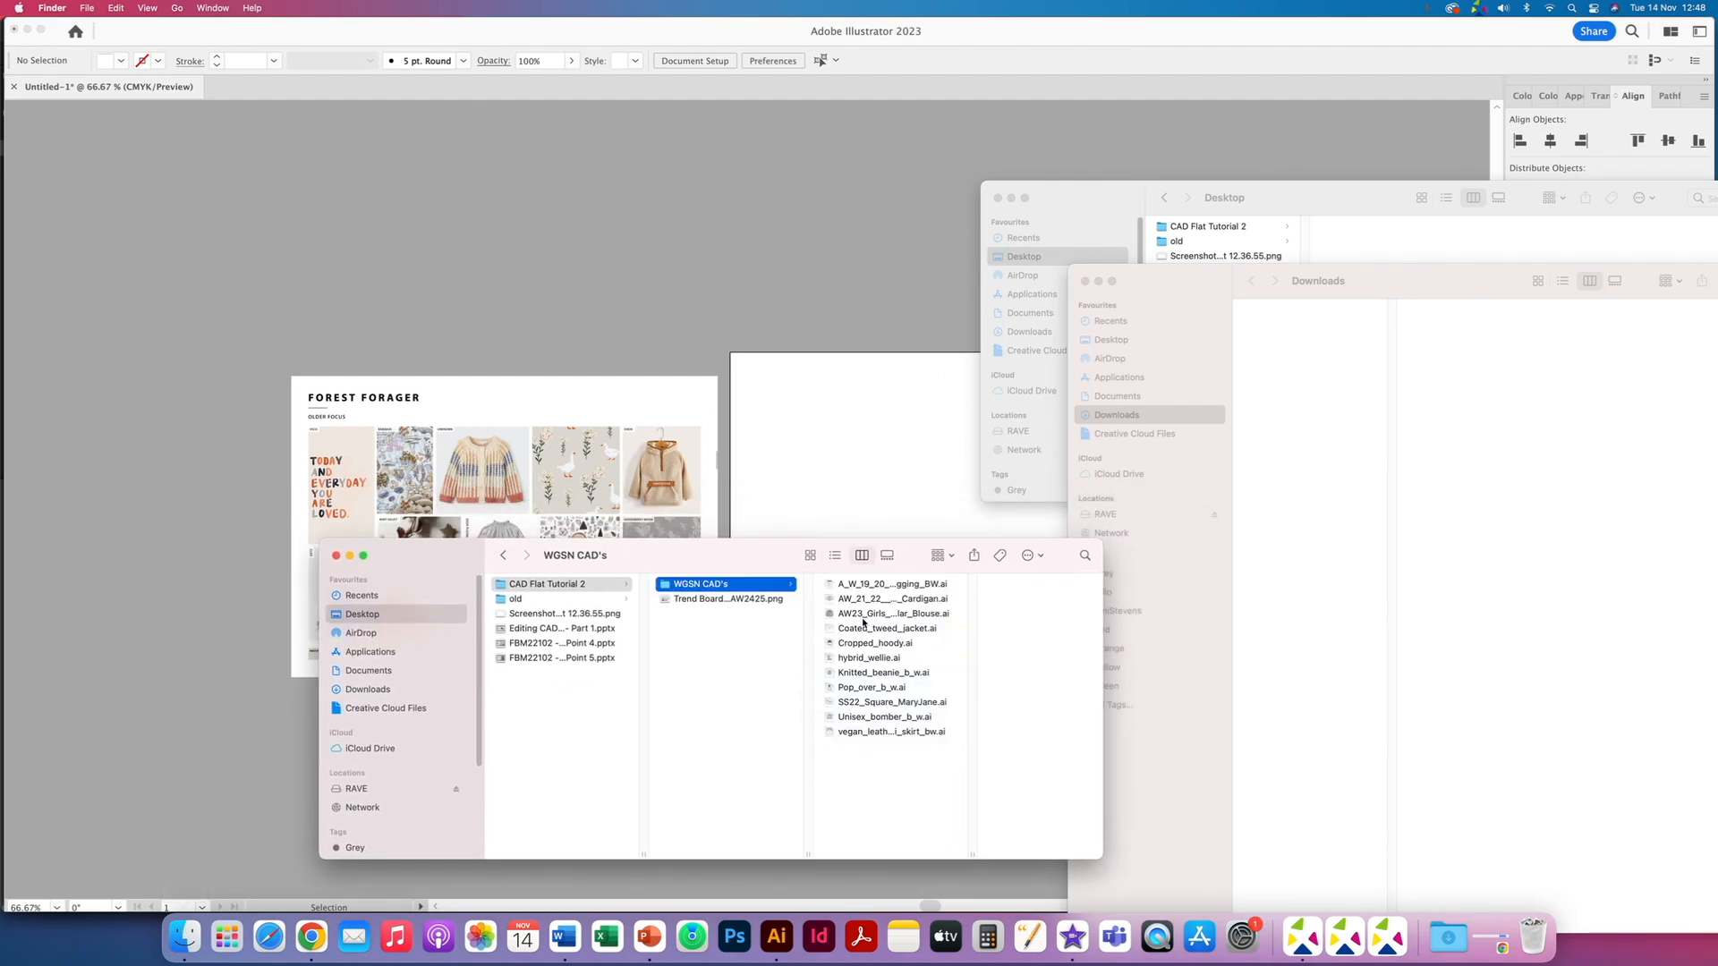
left_click_drag(855, 584, 847, 632)
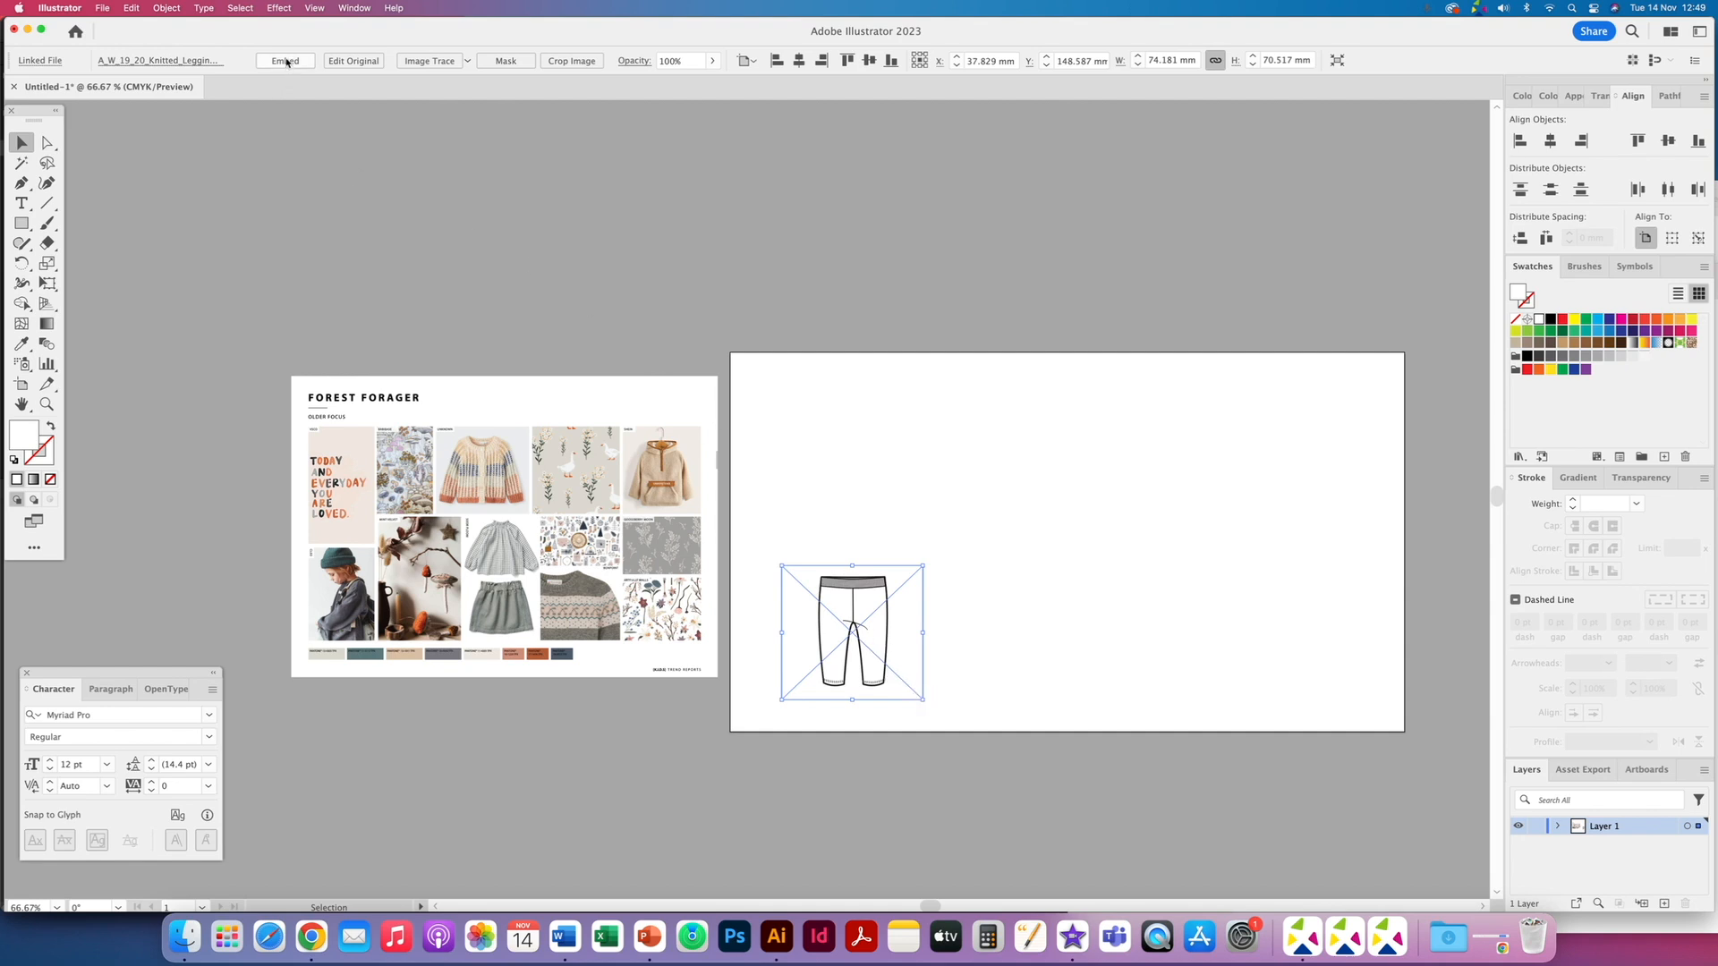
- Embed the placed leggings image and switch selection tools
left_click(285, 61)
left_click(44, 143)
left_click(120, 163)
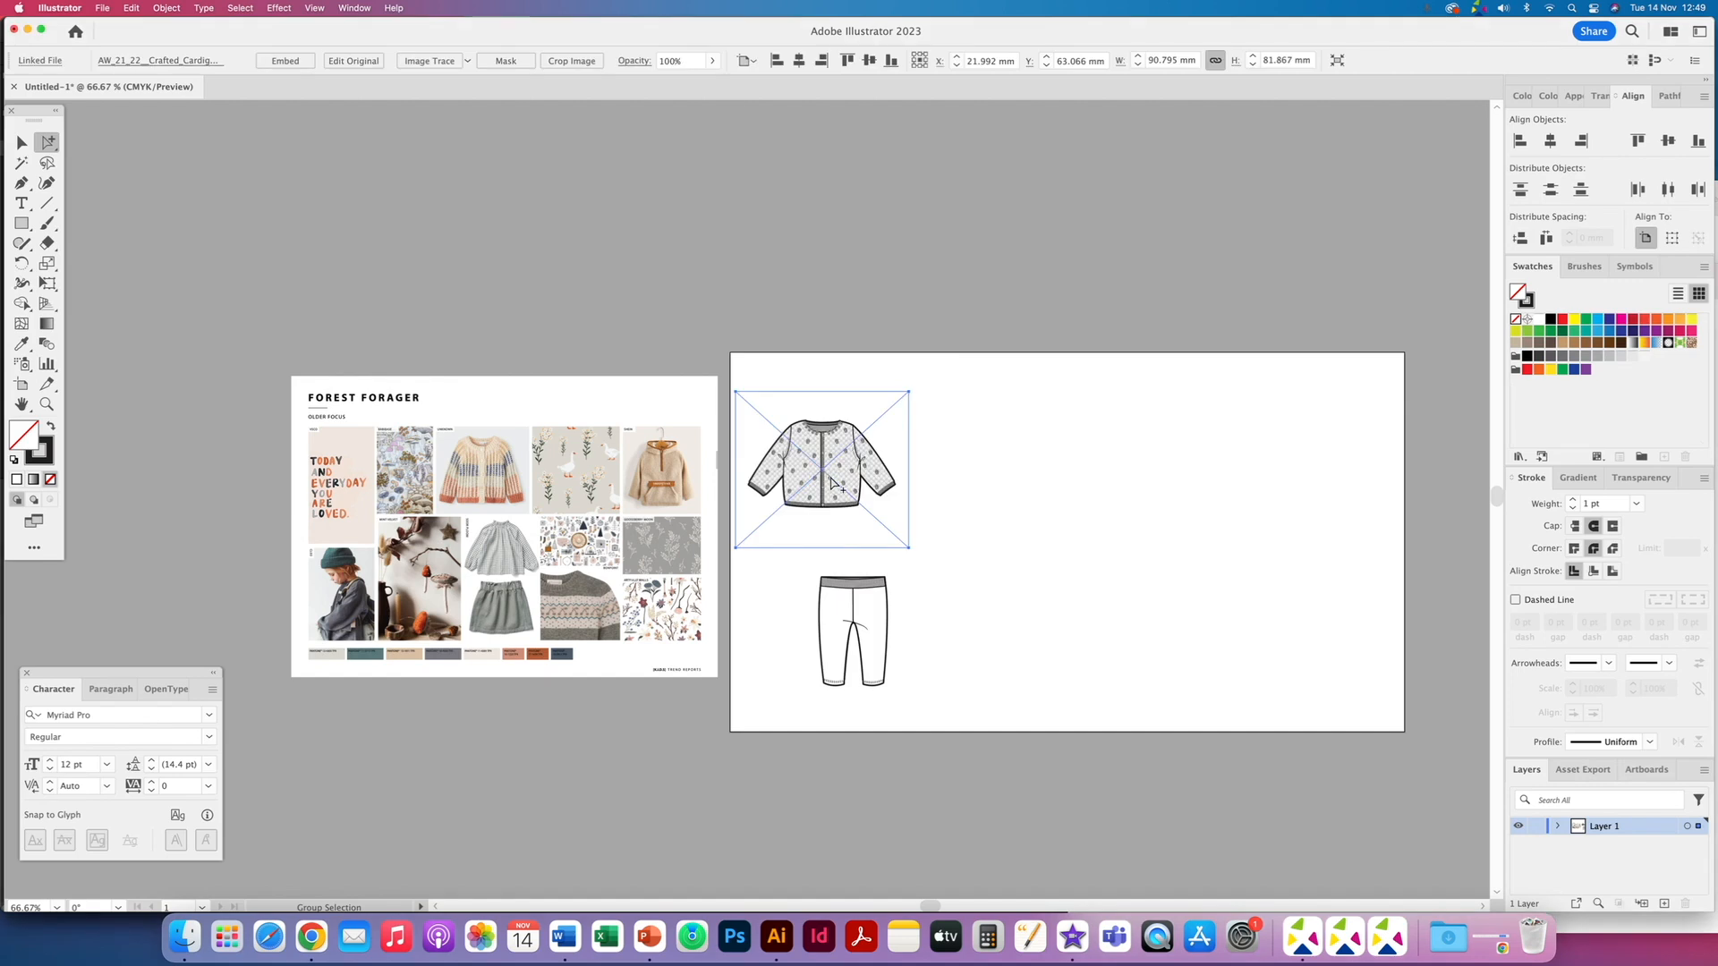
- Move the crafted cardigan flat down onto the artboard and embed it
left_click_drag(846, 453, 874, 431)
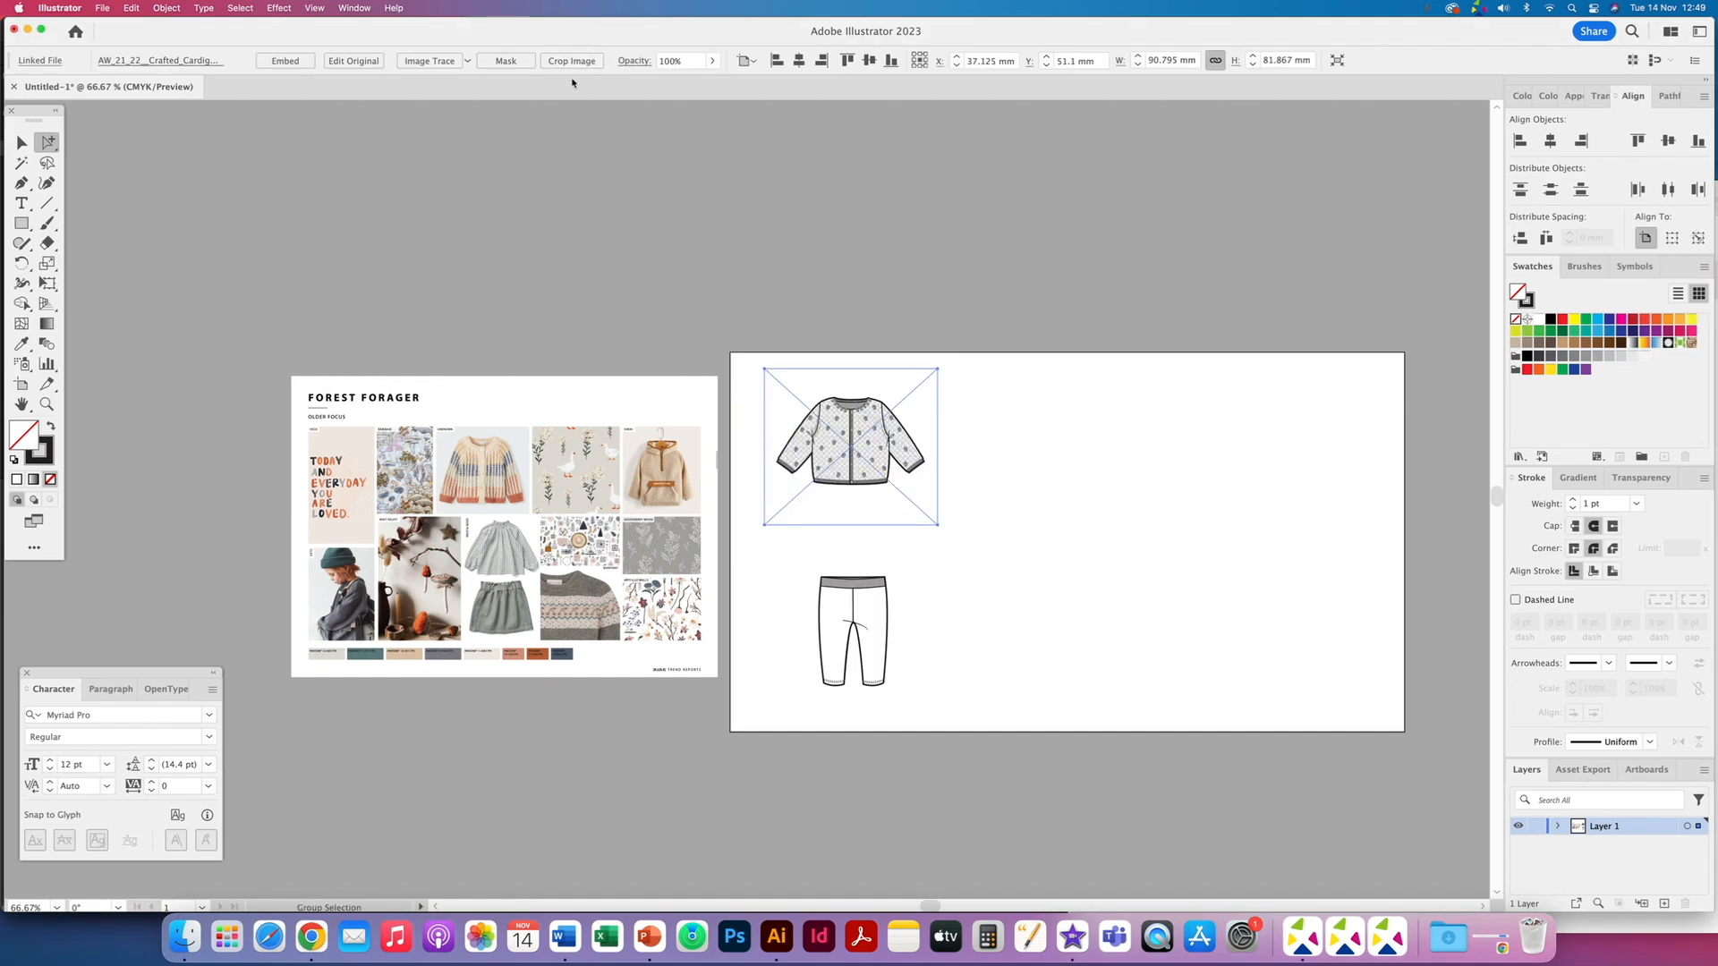
left_click(285, 61)
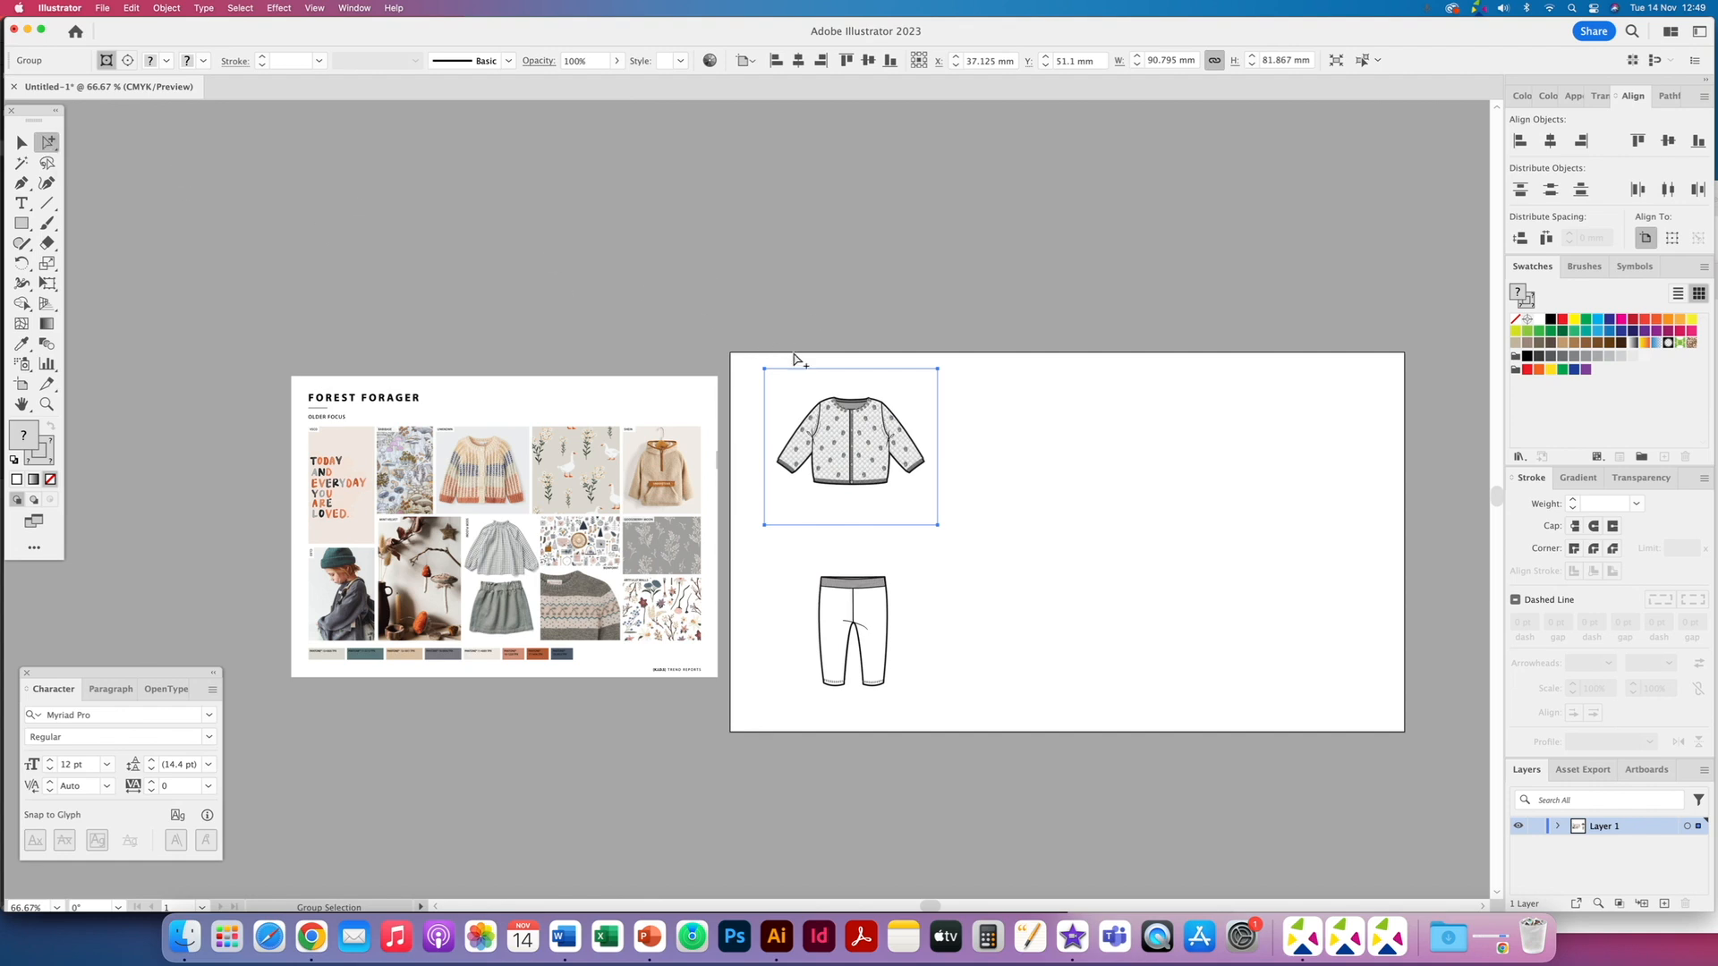
- Delete the leftover empty object and reposition the cardigan flat
left_click(751, 340)
left_click(783, 379)
key("Delete")
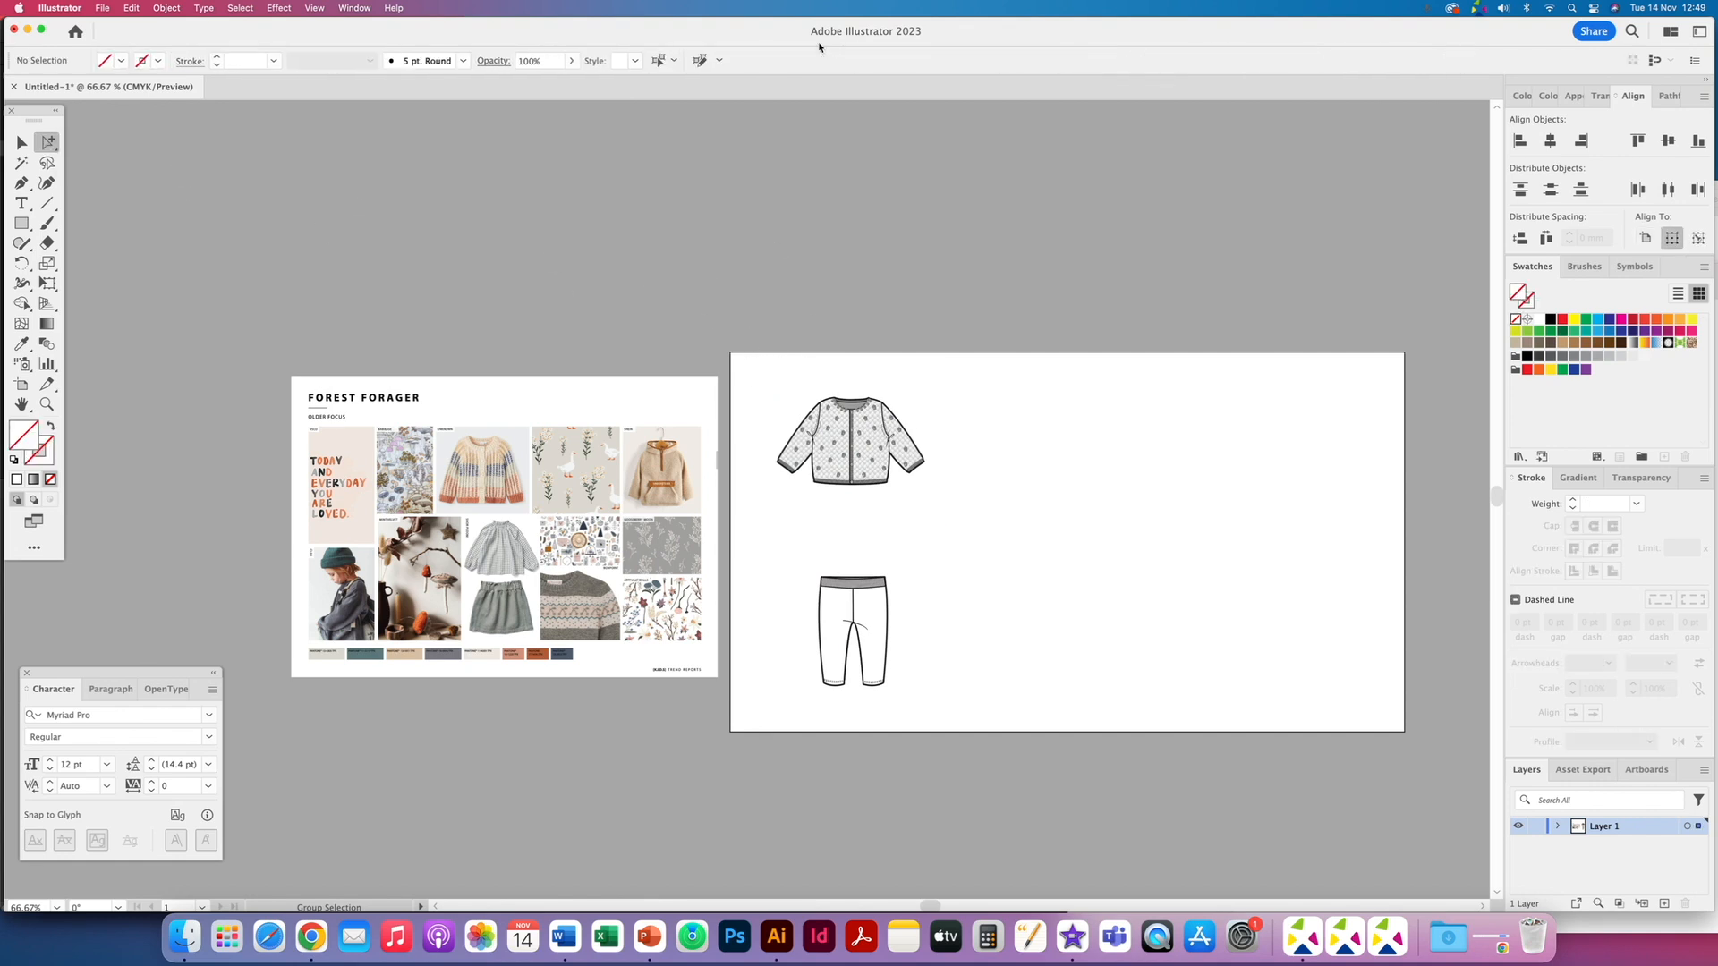
key("v")
left_click_drag(787, 406, 823, 430)
- Bring in the remaining CAD flats, shrink the wellie boot and move it to the artboard's right side
left_click(184, 937)
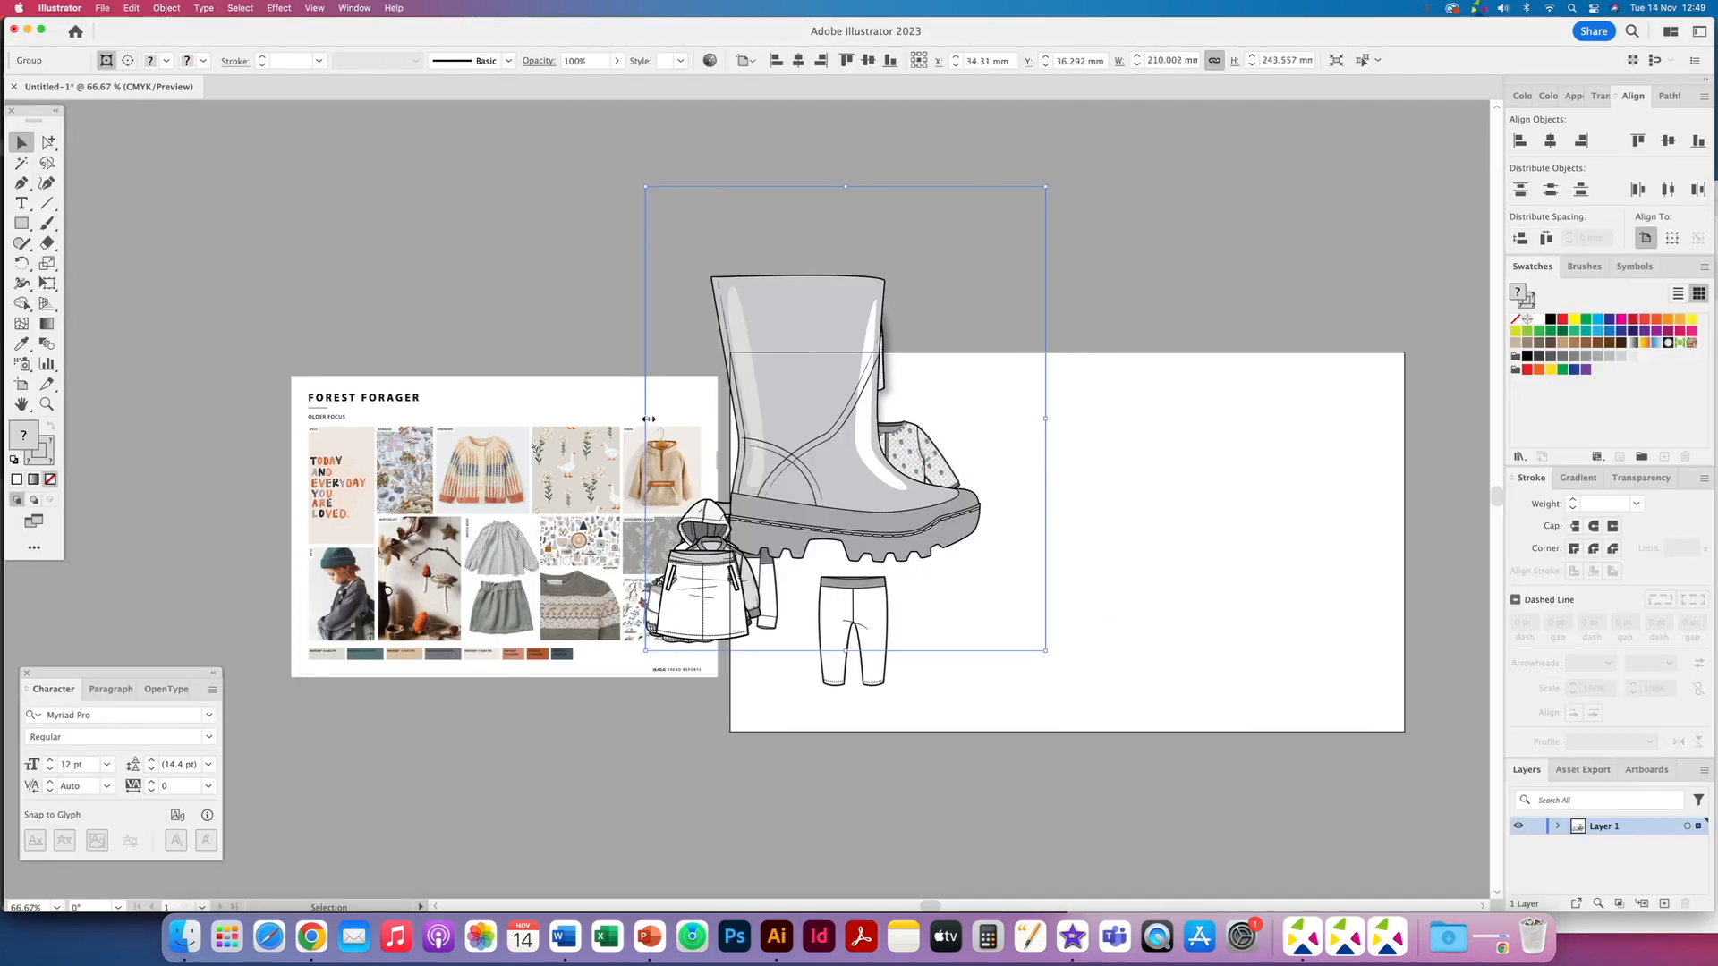
left_click_drag(646, 421, 829, 407)
left_click_drag(932, 390, 1332, 500)
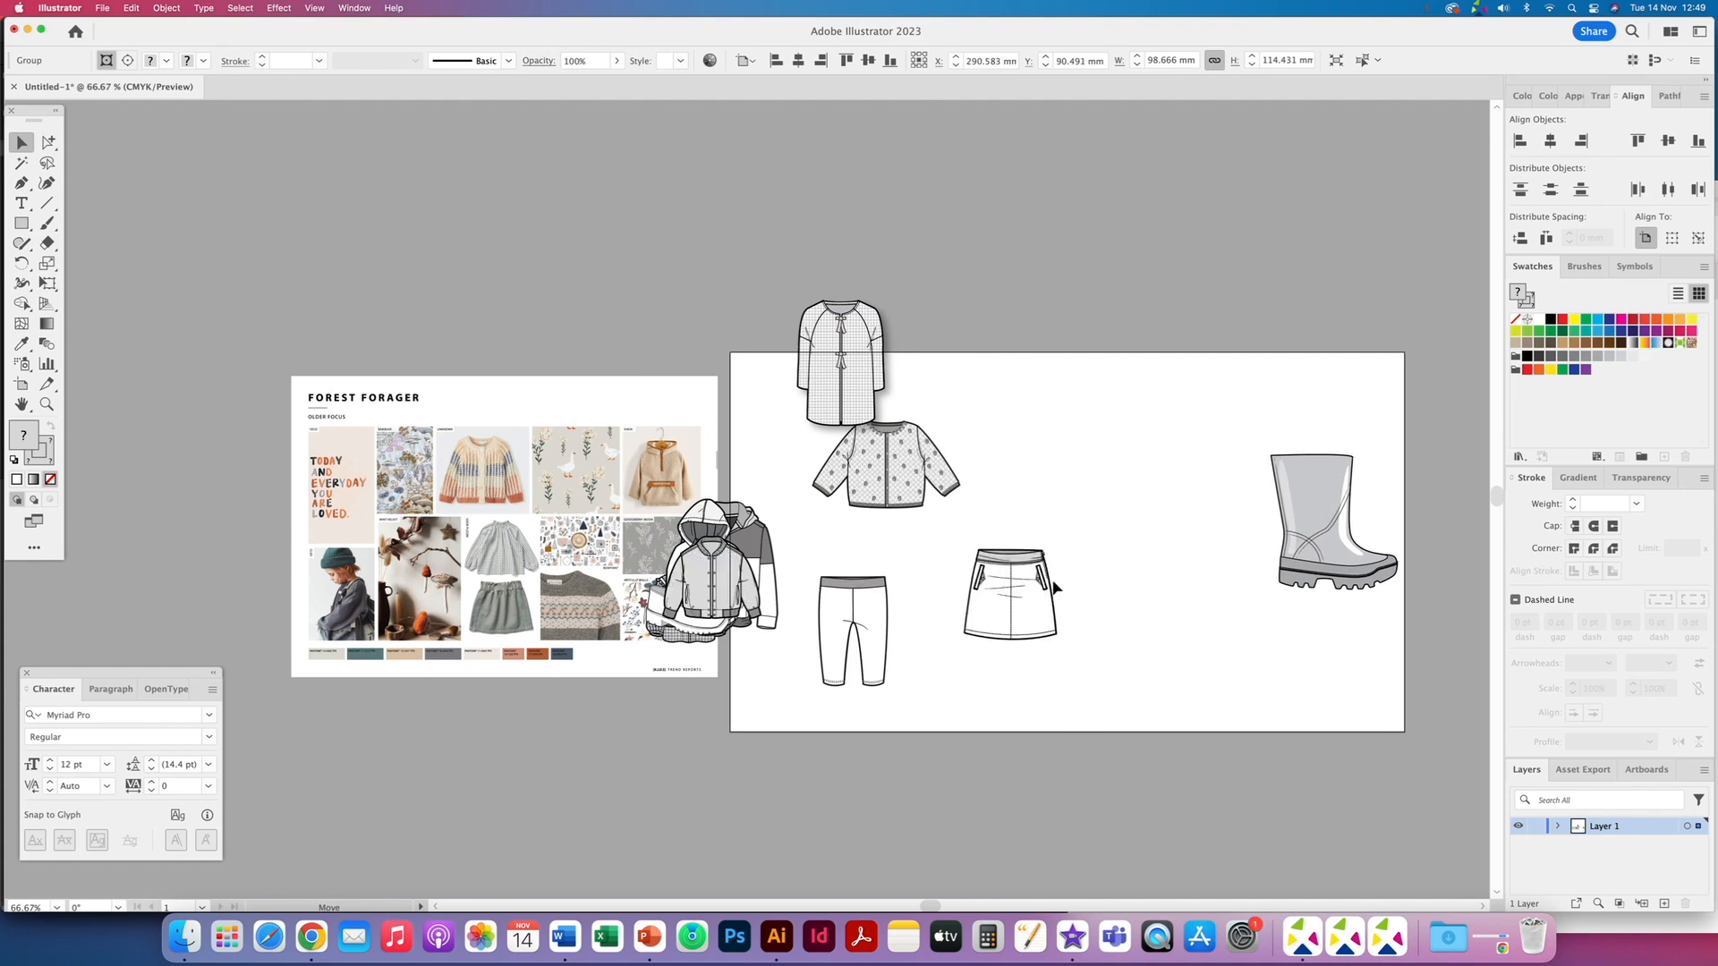
- Spread the hoodie, jacket, skirt, shoe and other flats across the artboard
left_click_drag(1054, 582, 1102, 578)
left_click_drag(749, 588, 1007, 628)
left_click_drag(583, 563, 466, 571)
left_click_drag(723, 530, 736, 457)
left_click_drag(689, 609, 805, 682)
scroll(619, 394, "right", 5)
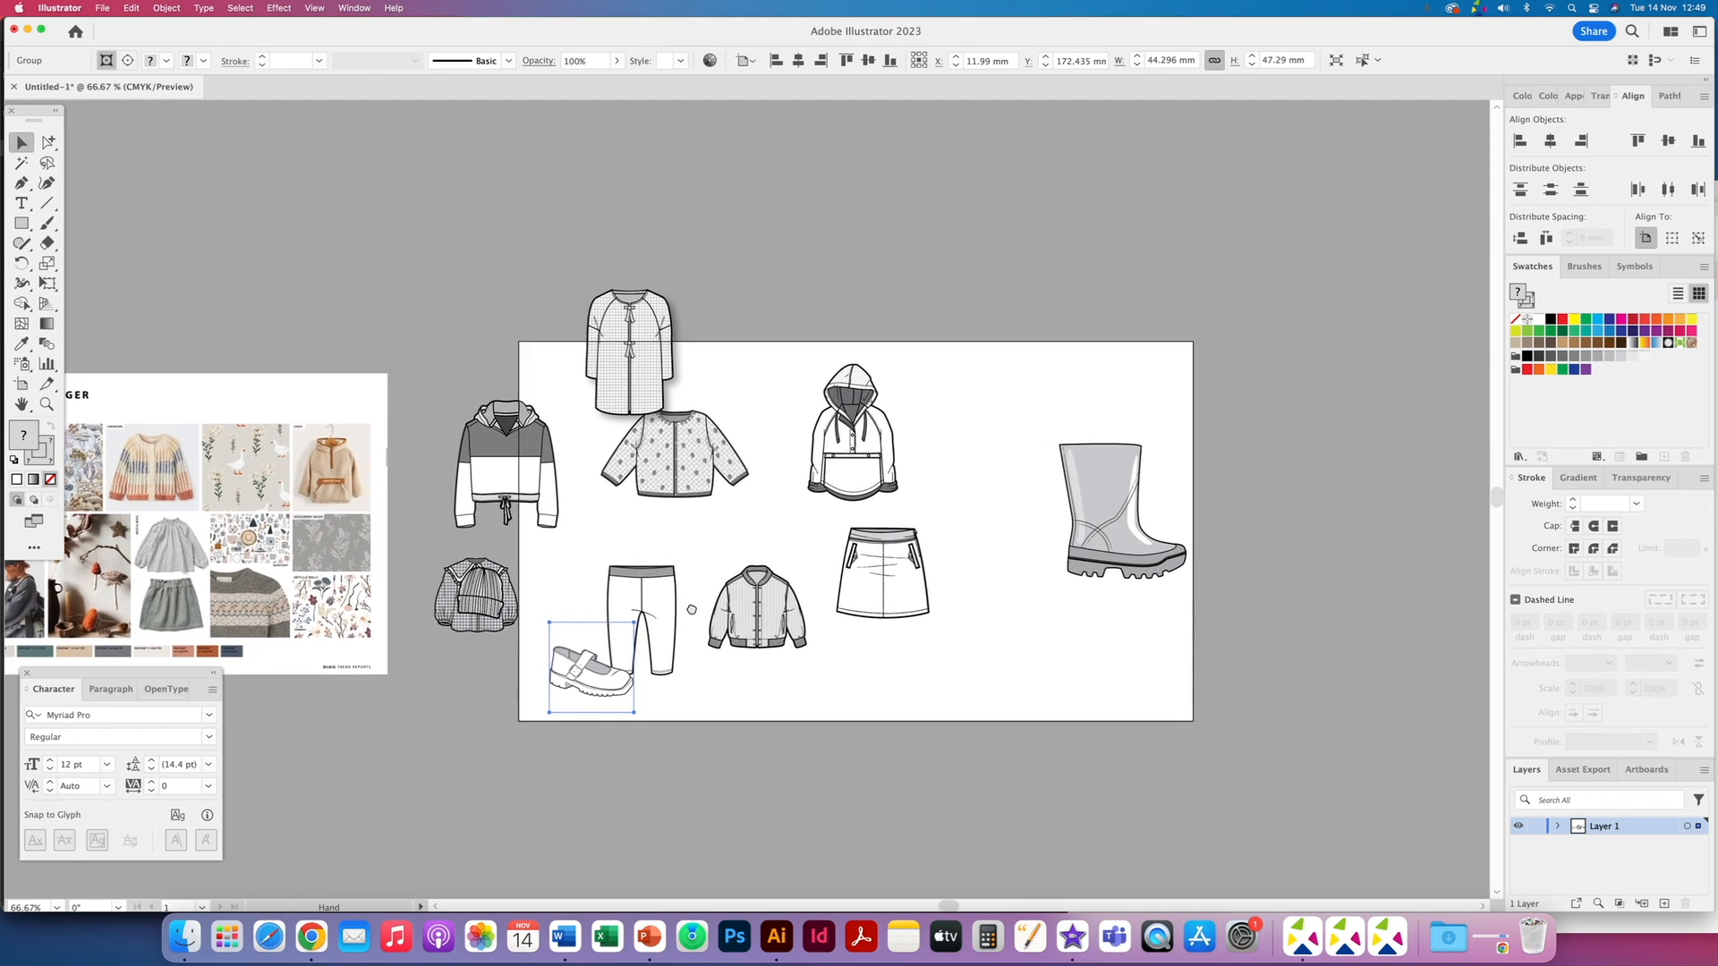
left_click_drag(619, 393, 711, 359)
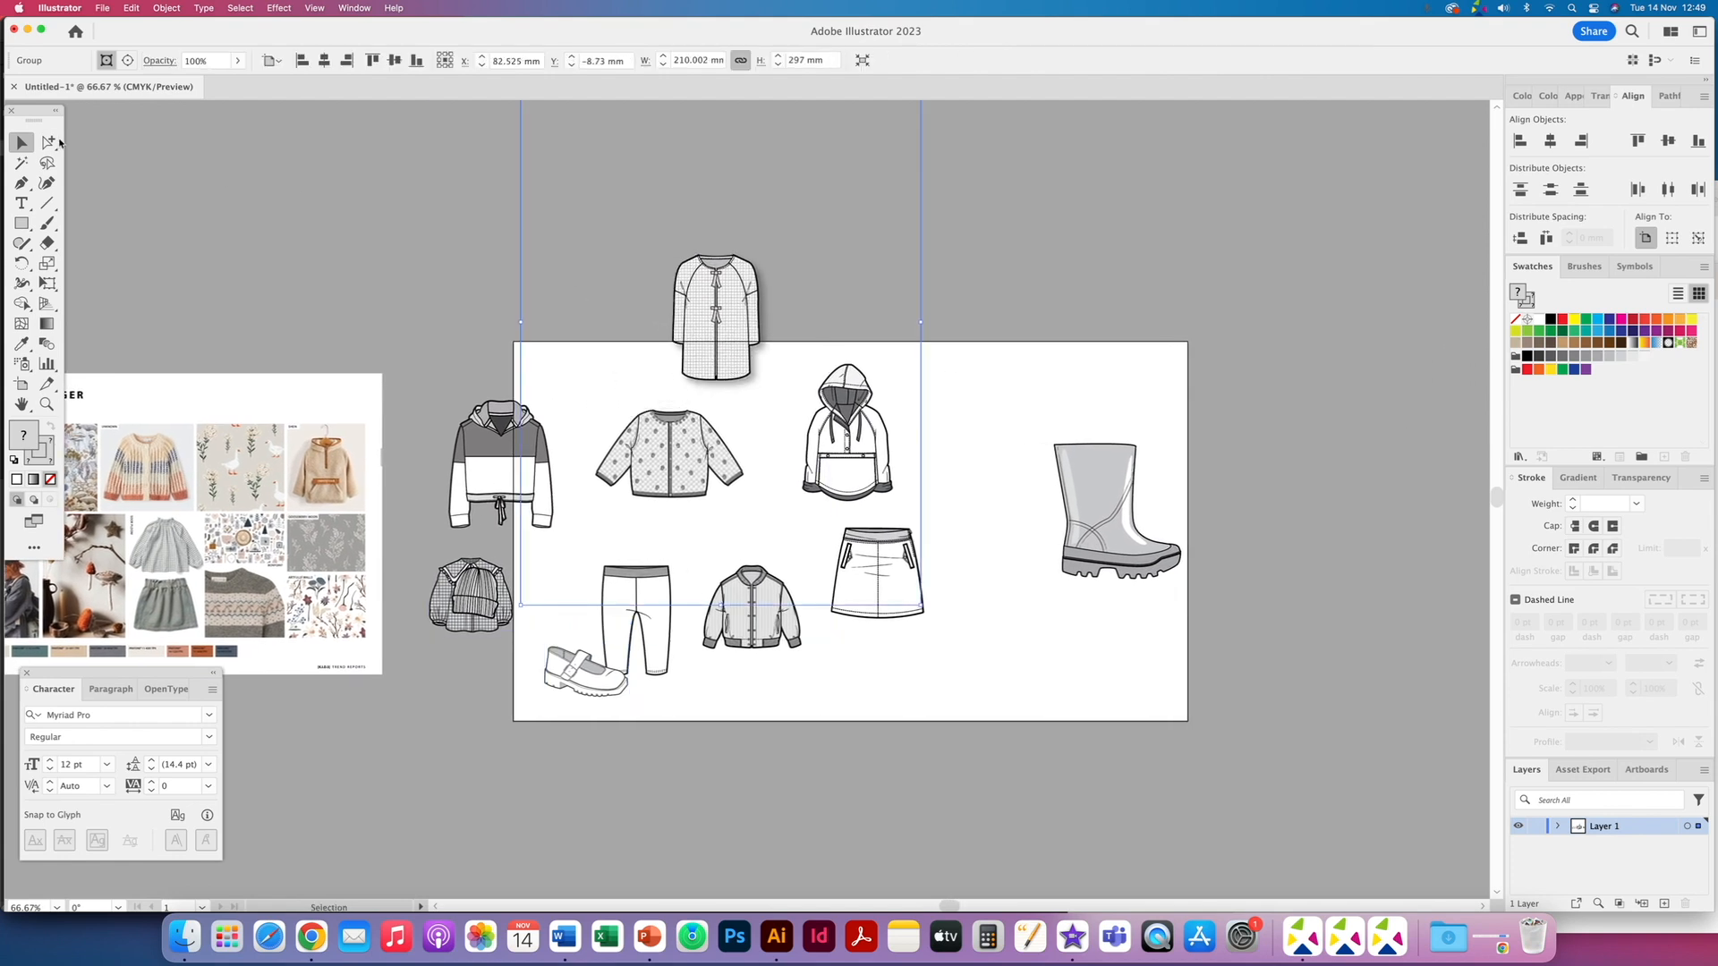
- Rearrange the raglan jacket, cardigan and hoodie flats along the top of the artboard
left_click_drag(707, 291, 744, 310)
left_click(48, 144)
left_click_drag(354, 178, 598, 247)
key("super+shift+a")
left_click(21, 143)
left_click_drag(756, 353, 923, 306)
left_click_drag(671, 452, 693, 416)
left_click_drag(531, 490, 582, 503)
left_click(691, 536)
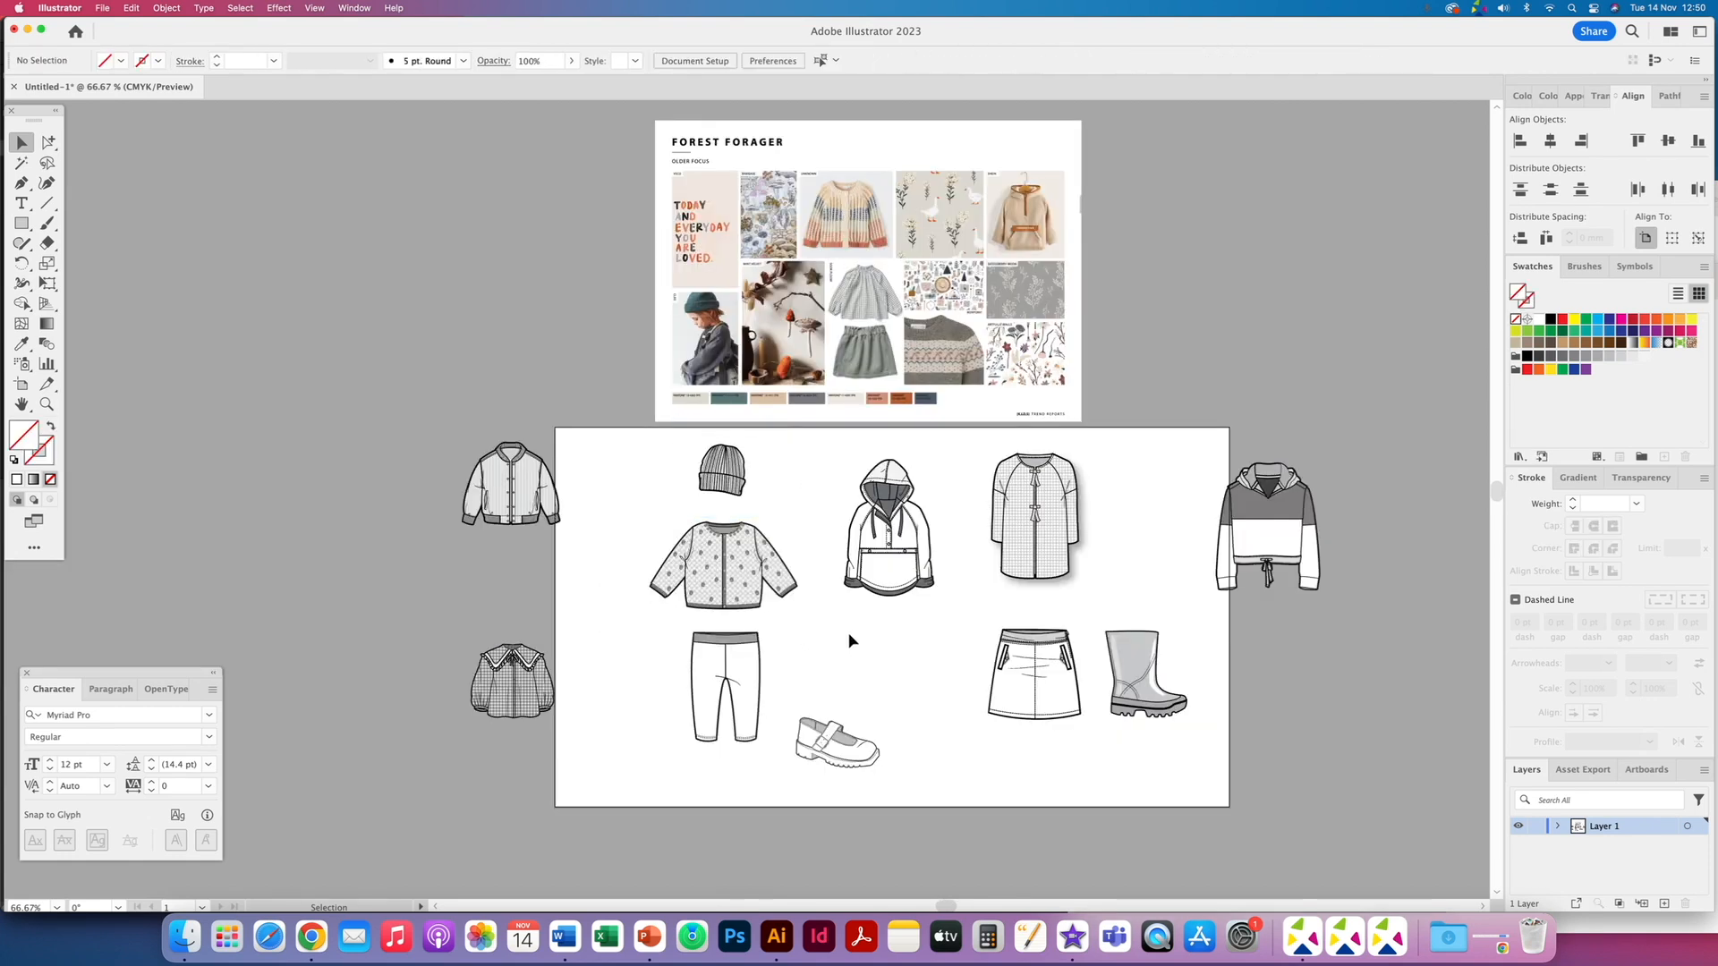
- Regroup the flats into rows, moving the hoodie off the artboard and the check blouse into the top row
scroll(851, 644, "right", 3)
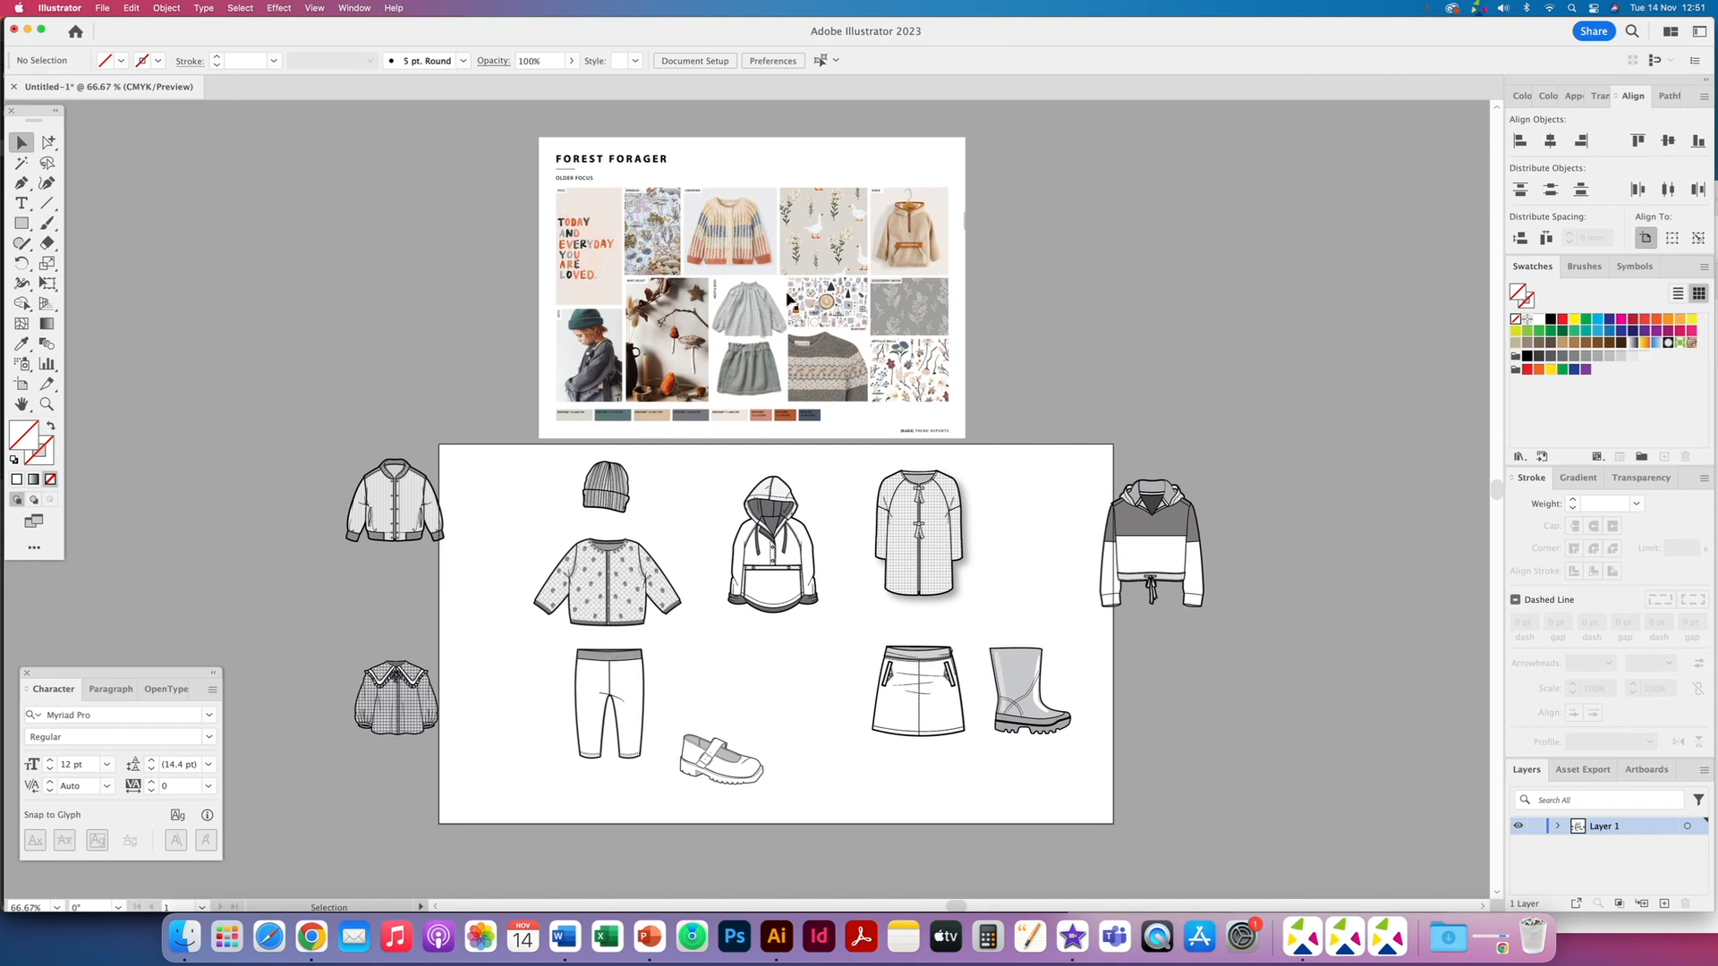
left_click_drag(777, 571, 767, 569)
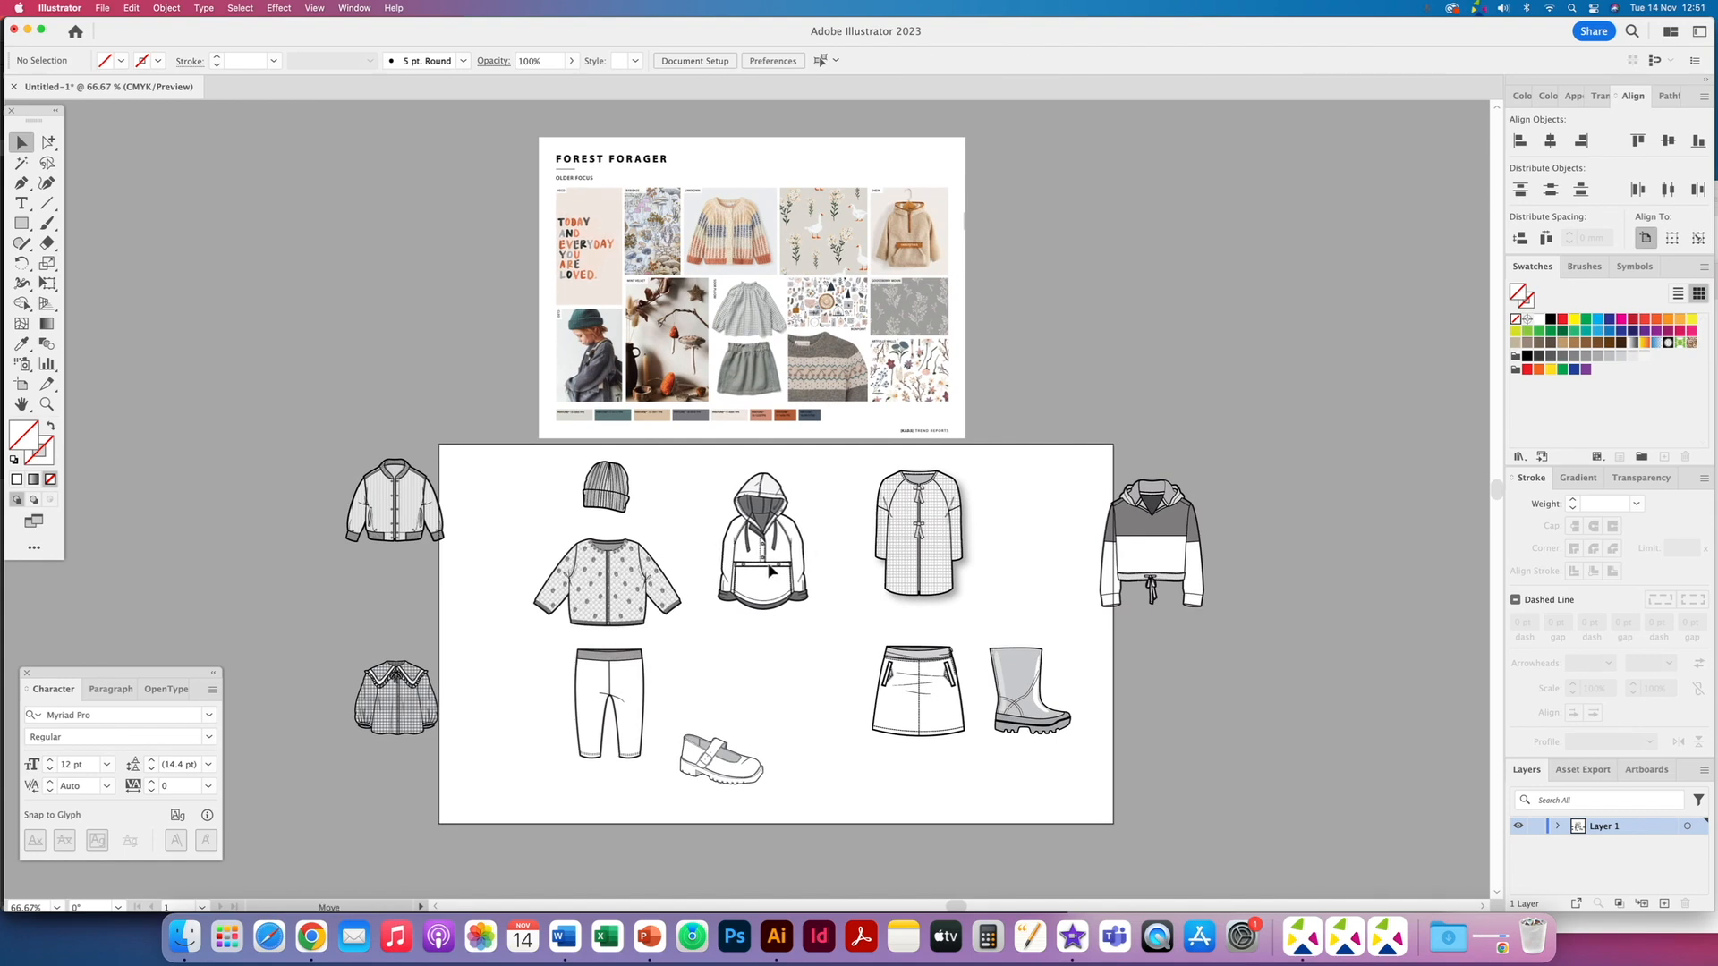
left_click_drag(918, 560, 903, 560)
left_click_drag(706, 775, 717, 799)
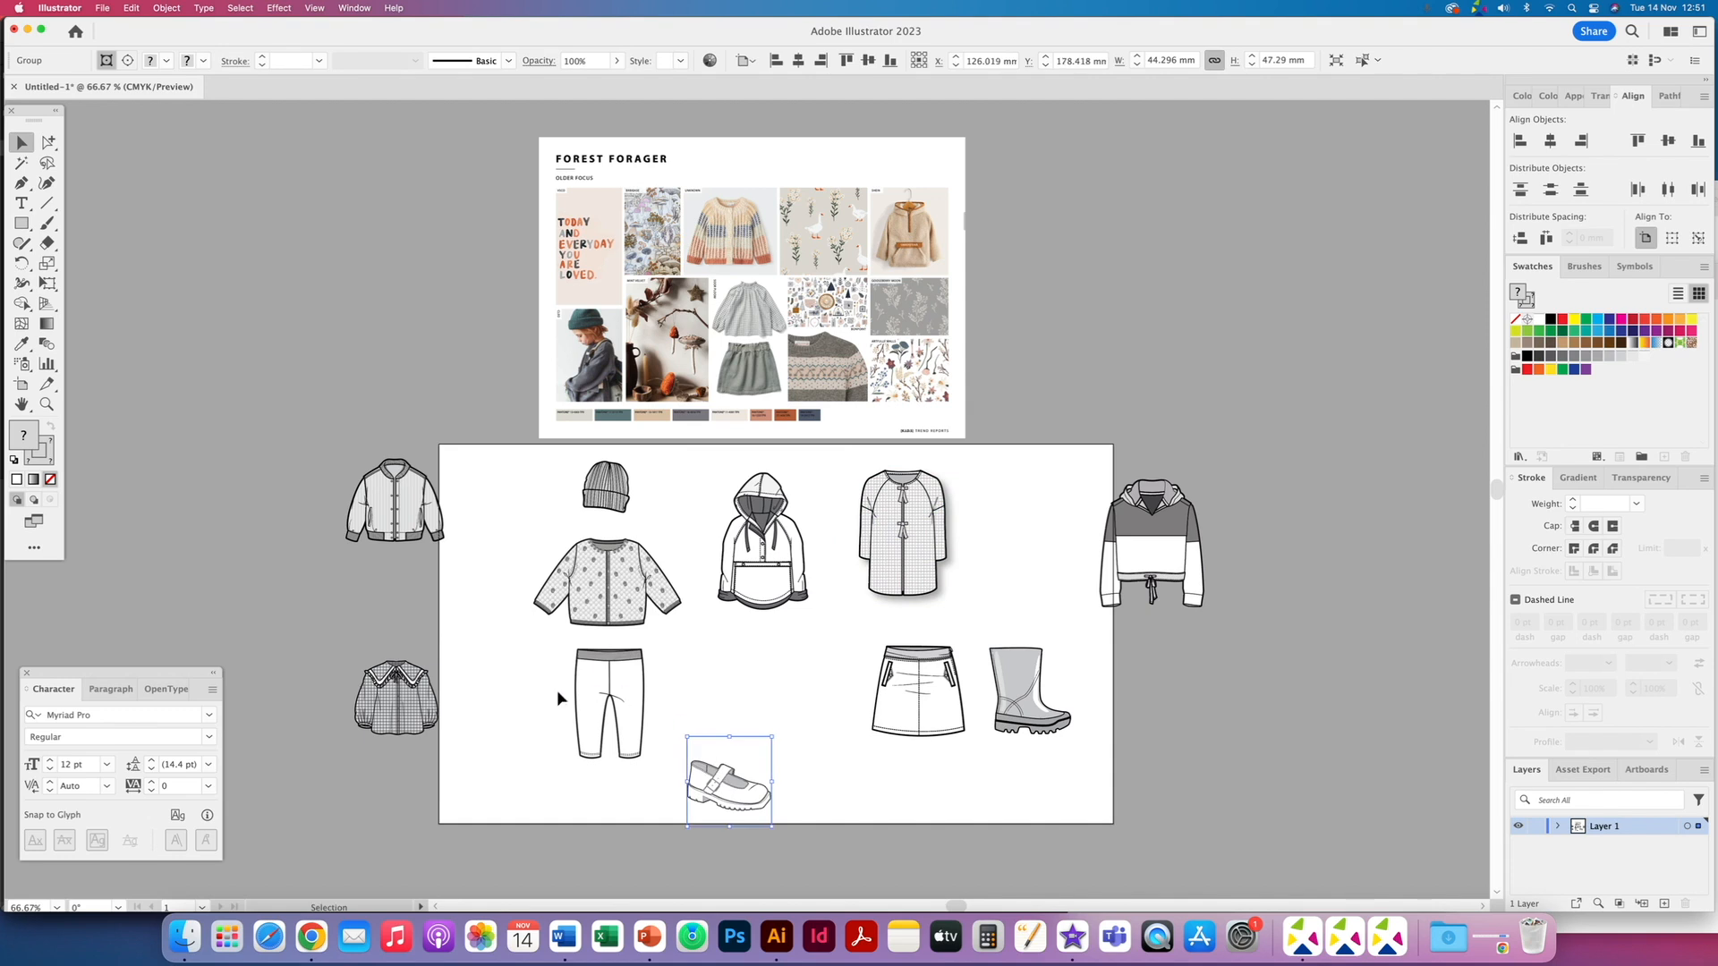
left_click_drag(419, 704, 768, 611)
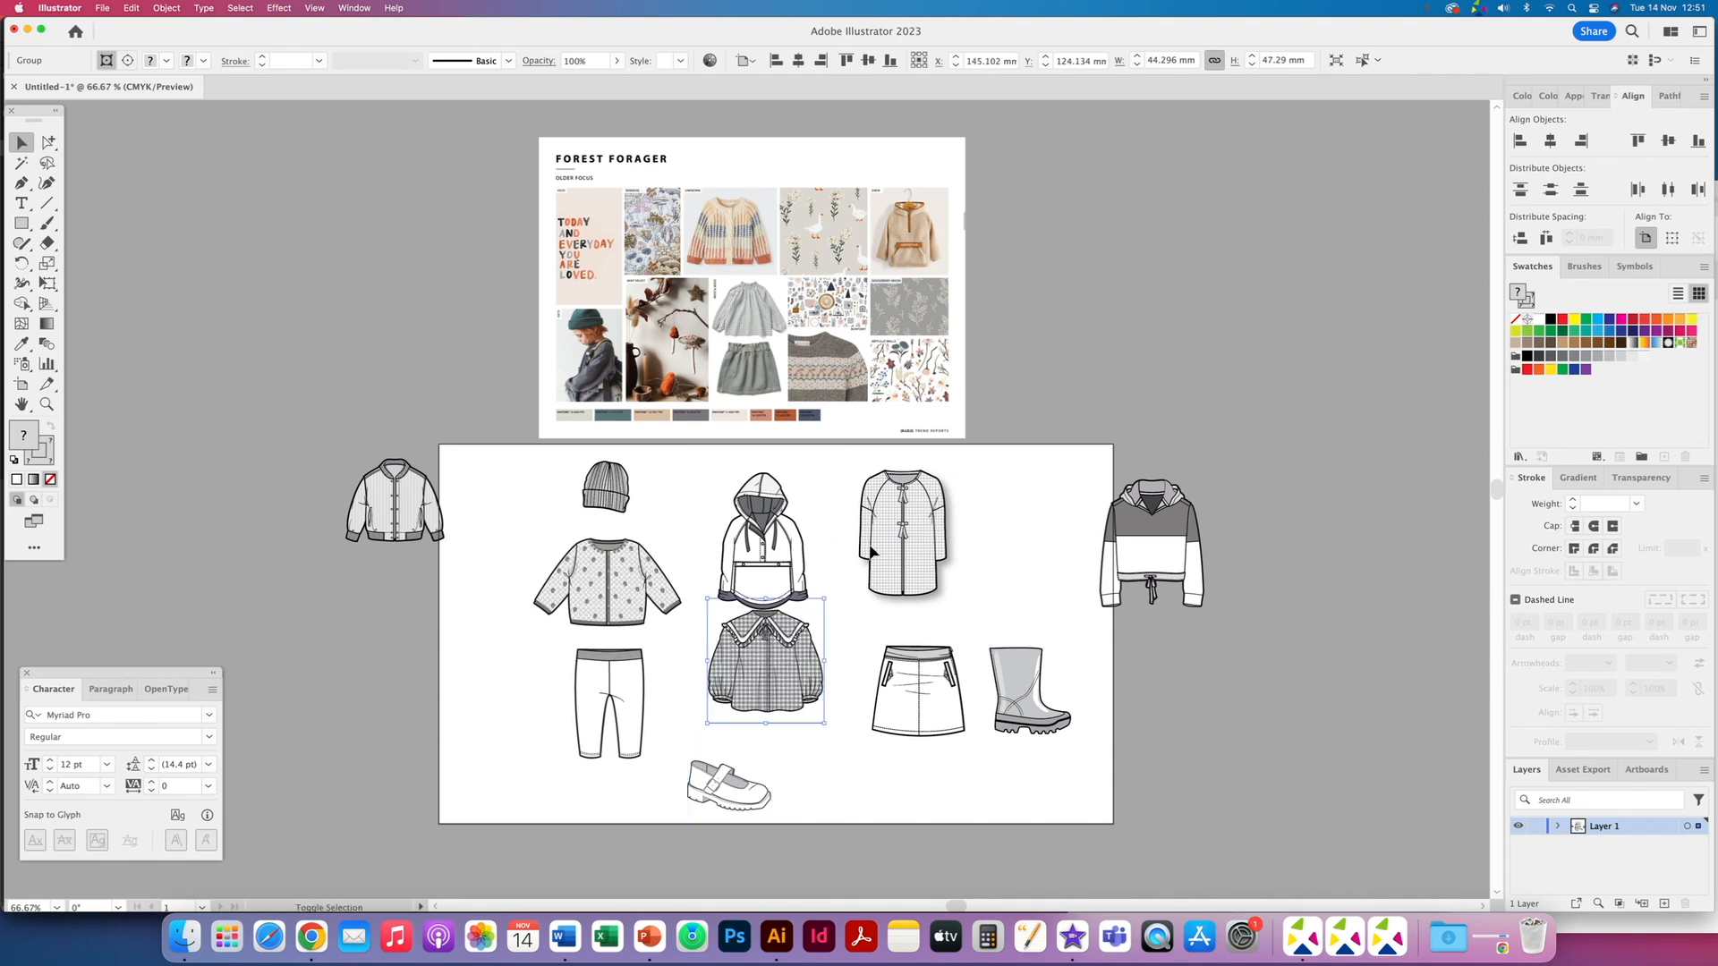
left_click_drag(861, 577, 984, 506)
left_click_drag(760, 666, 900, 574)
left_click_drag(918, 668, 907, 668)
left_click(912, 600, "shift")
left_click_drag(914, 602, 902, 589)
left_click_drag(745, 576, 415, 700)
left_click_drag(1008, 508, 759, 631)
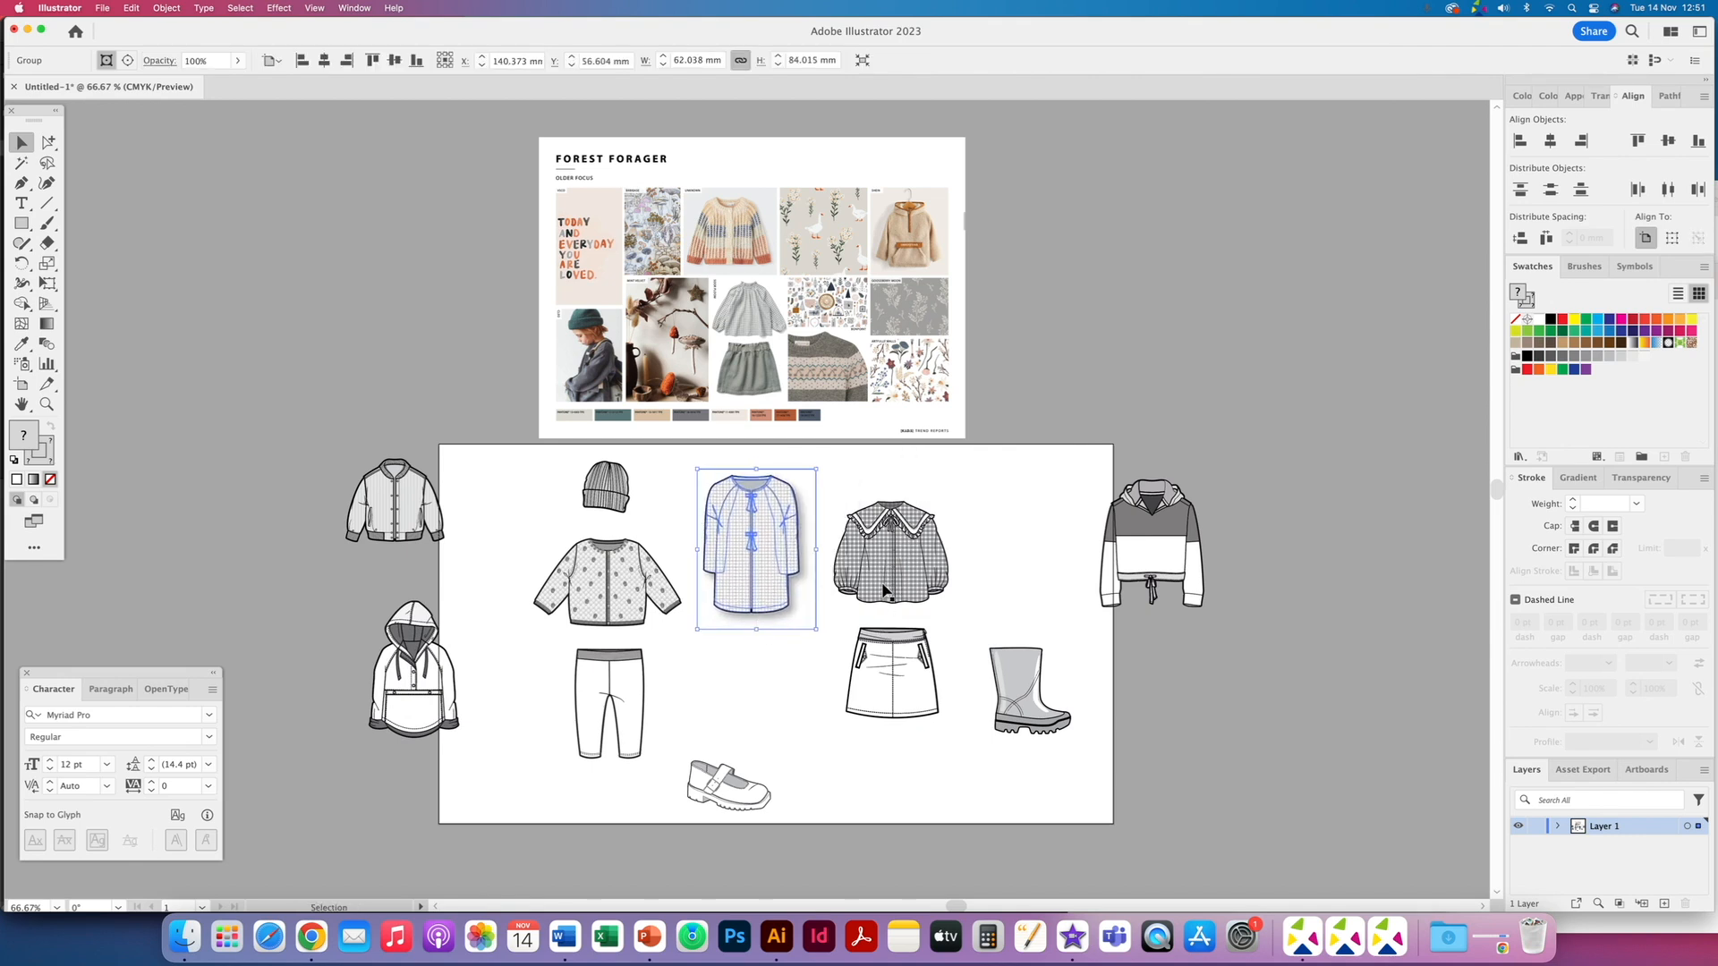
- Position the skirt and shoe flats and bring the colour-block hoodie into the lower row
left_click(888, 594)
left_click(898, 662, "shift")
left_click_drag(898, 662, 896, 642)
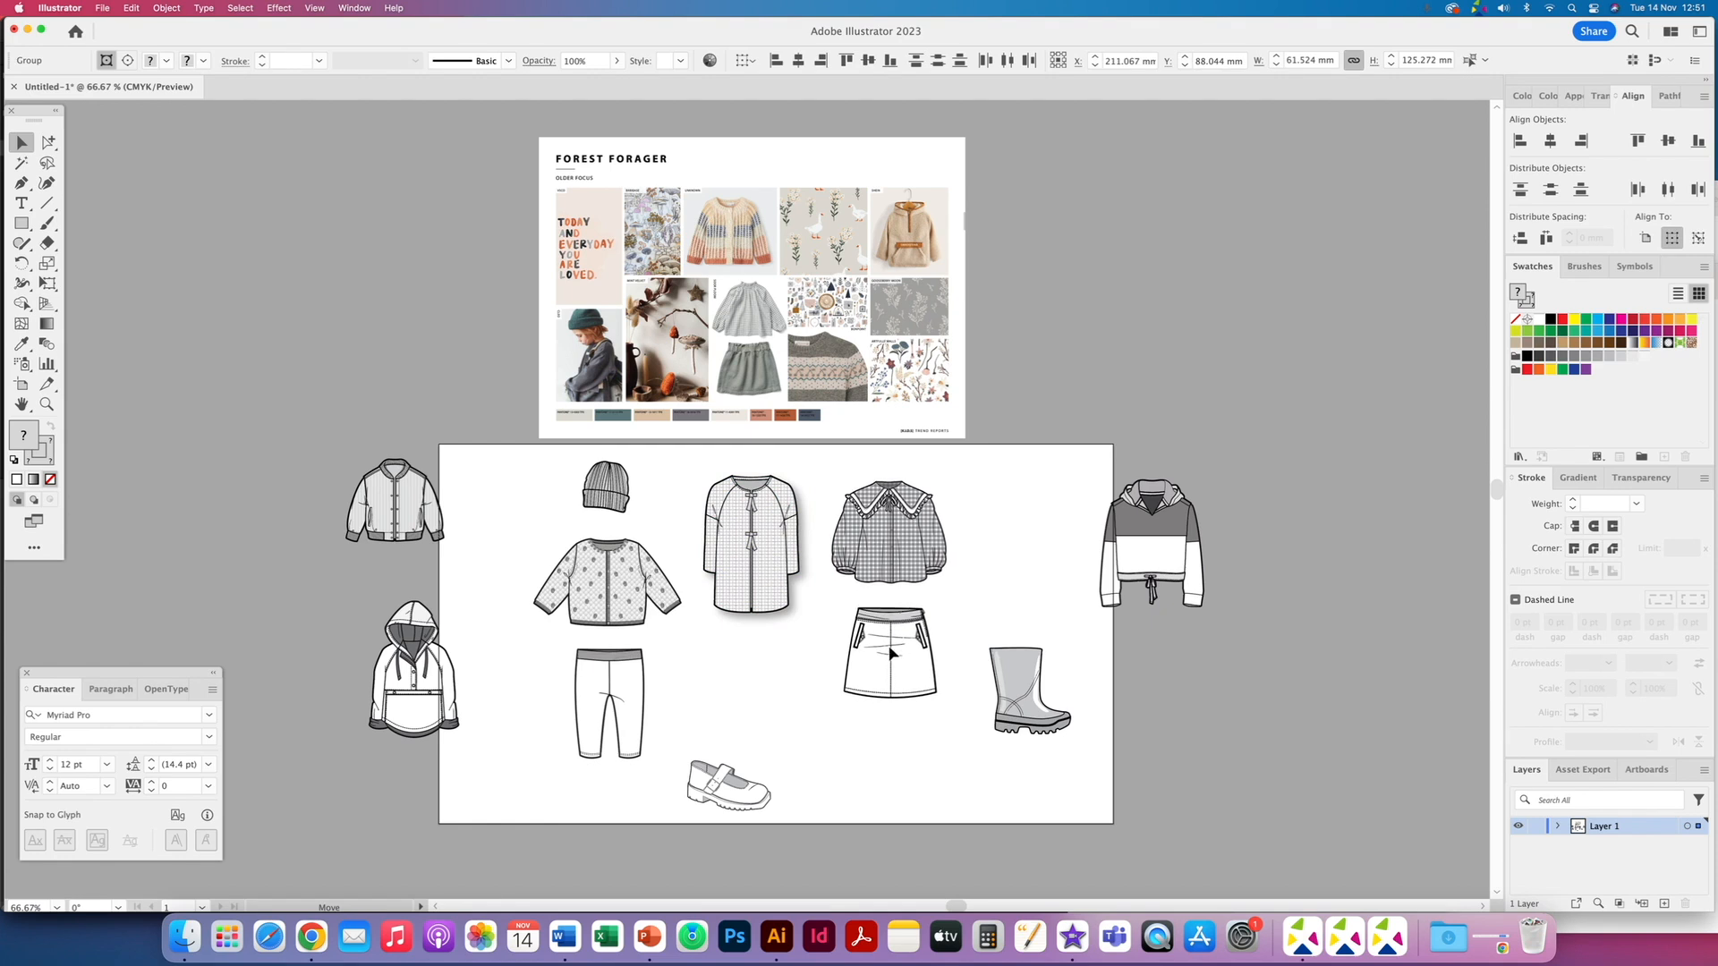
left_click_drag(727, 814, 895, 782)
left_click_drag(898, 707, 897, 732)
left_click_drag(894, 764, 876, 752)
left_click_drag(1160, 558, 760, 707)
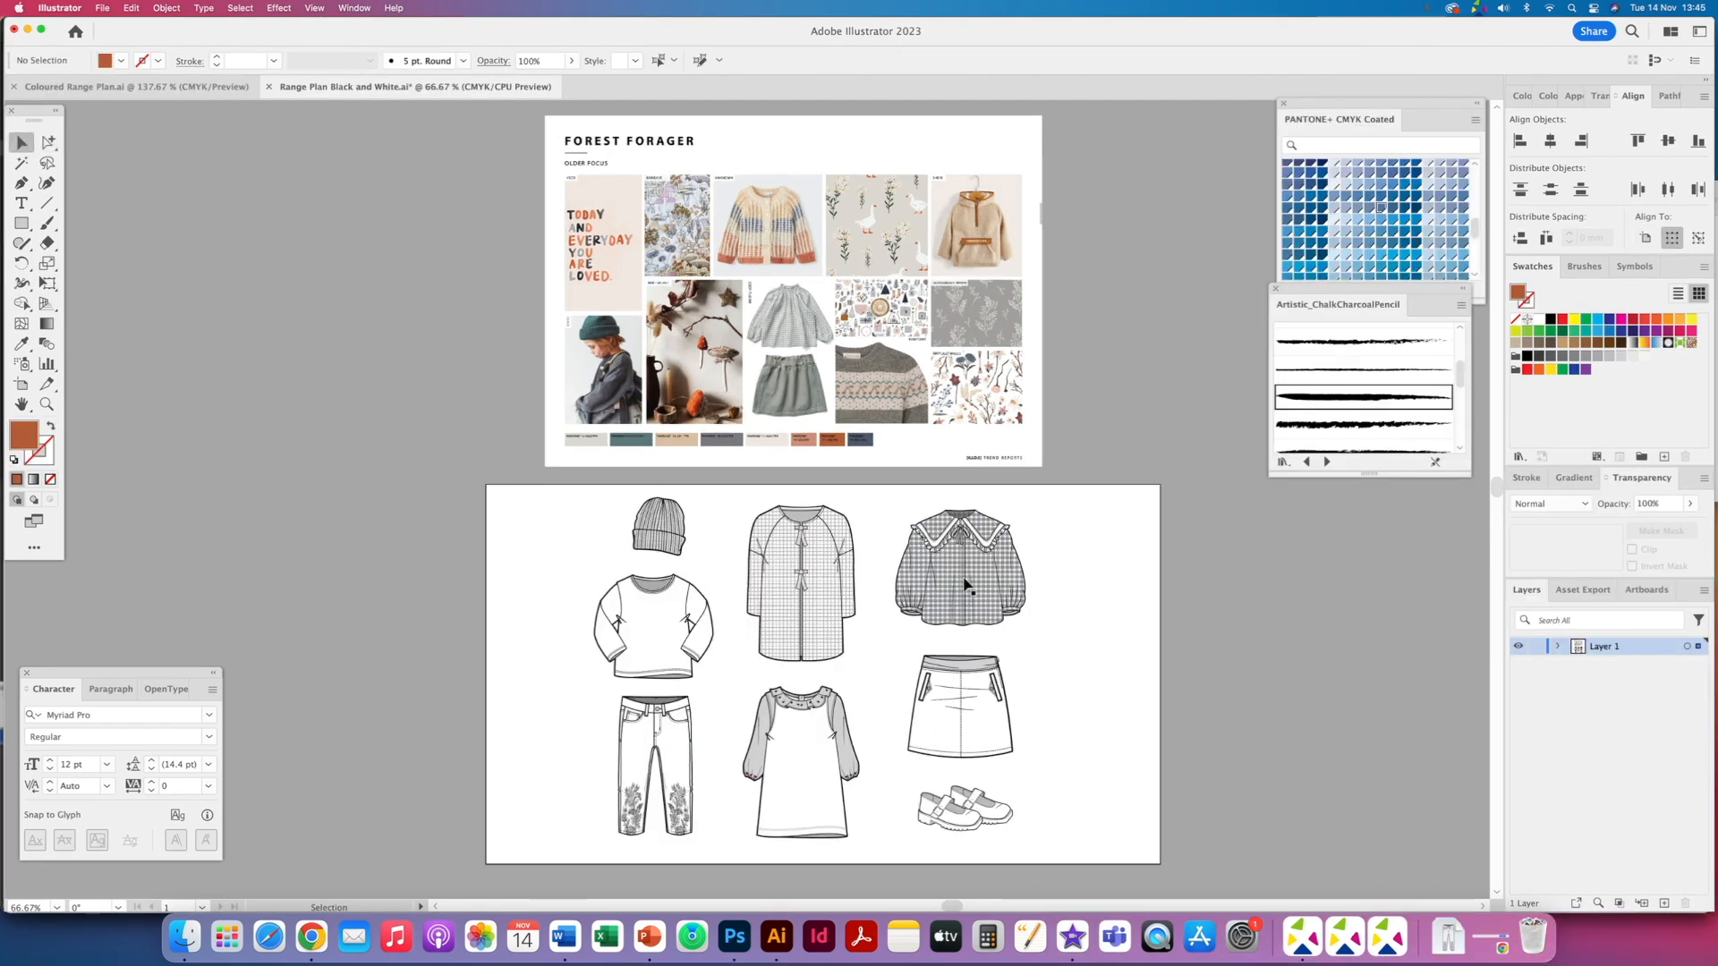
- Review the finished black and white range plan layout
left_click_drag(569, 499, 1052, 845)
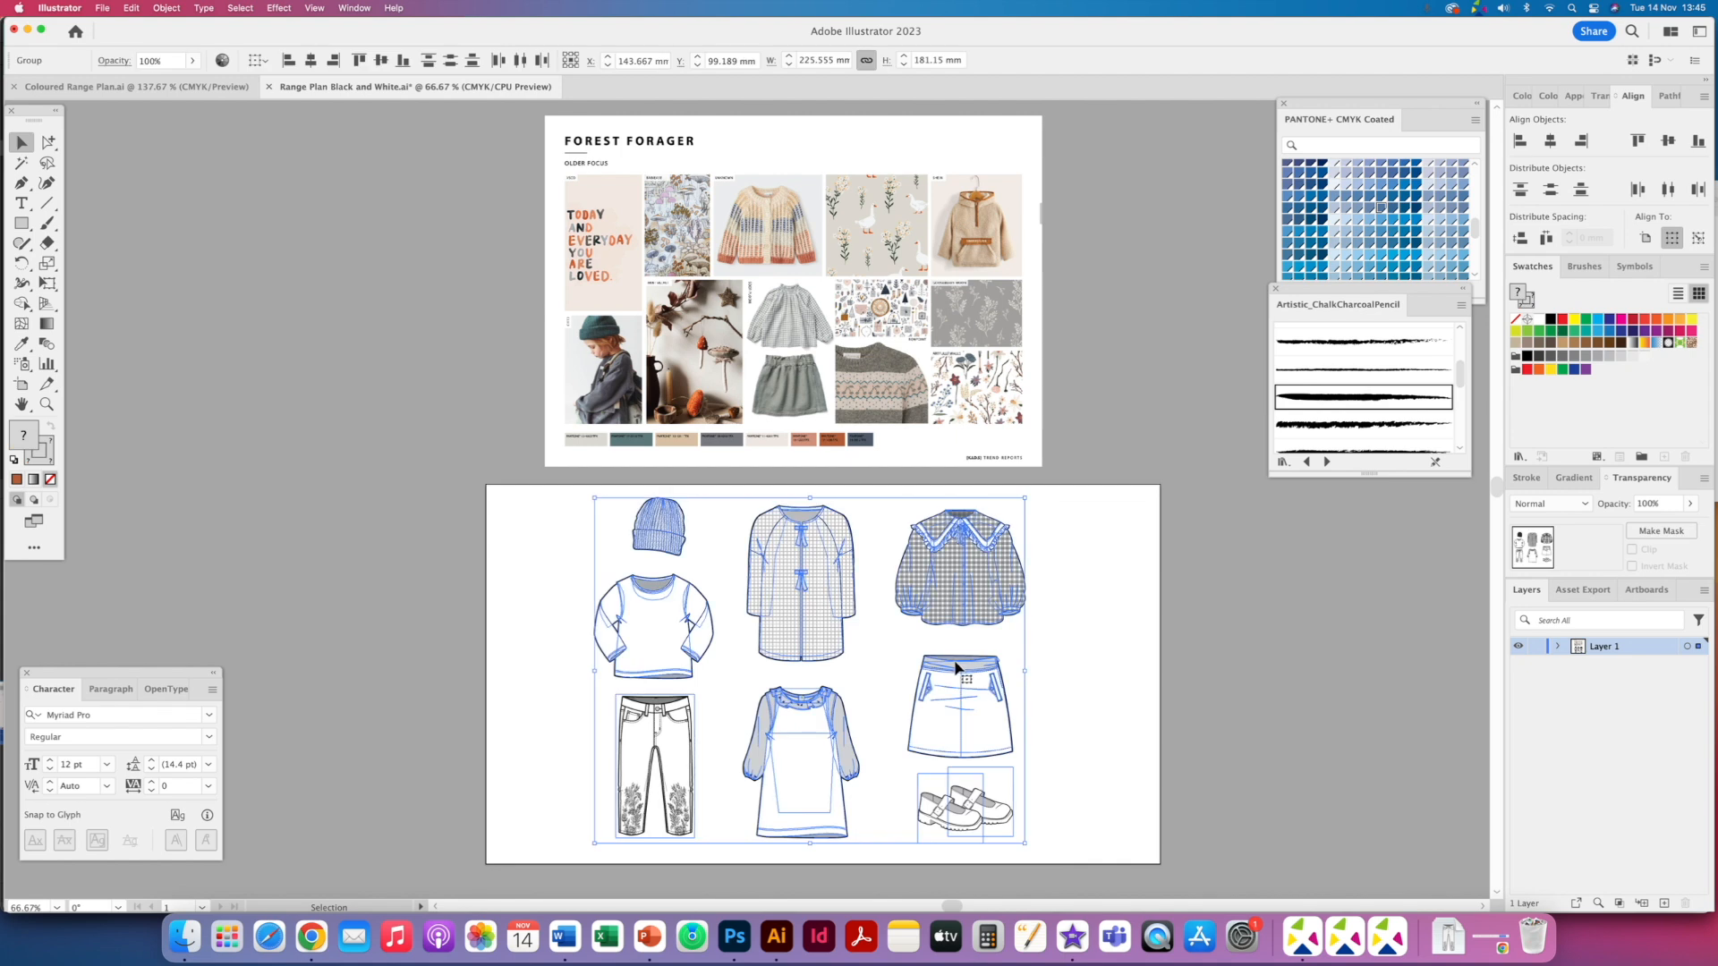
left_click_drag(950, 605, 955, 603)
left_click_drag(957, 603, 960, 602)
left_click(1090, 437)
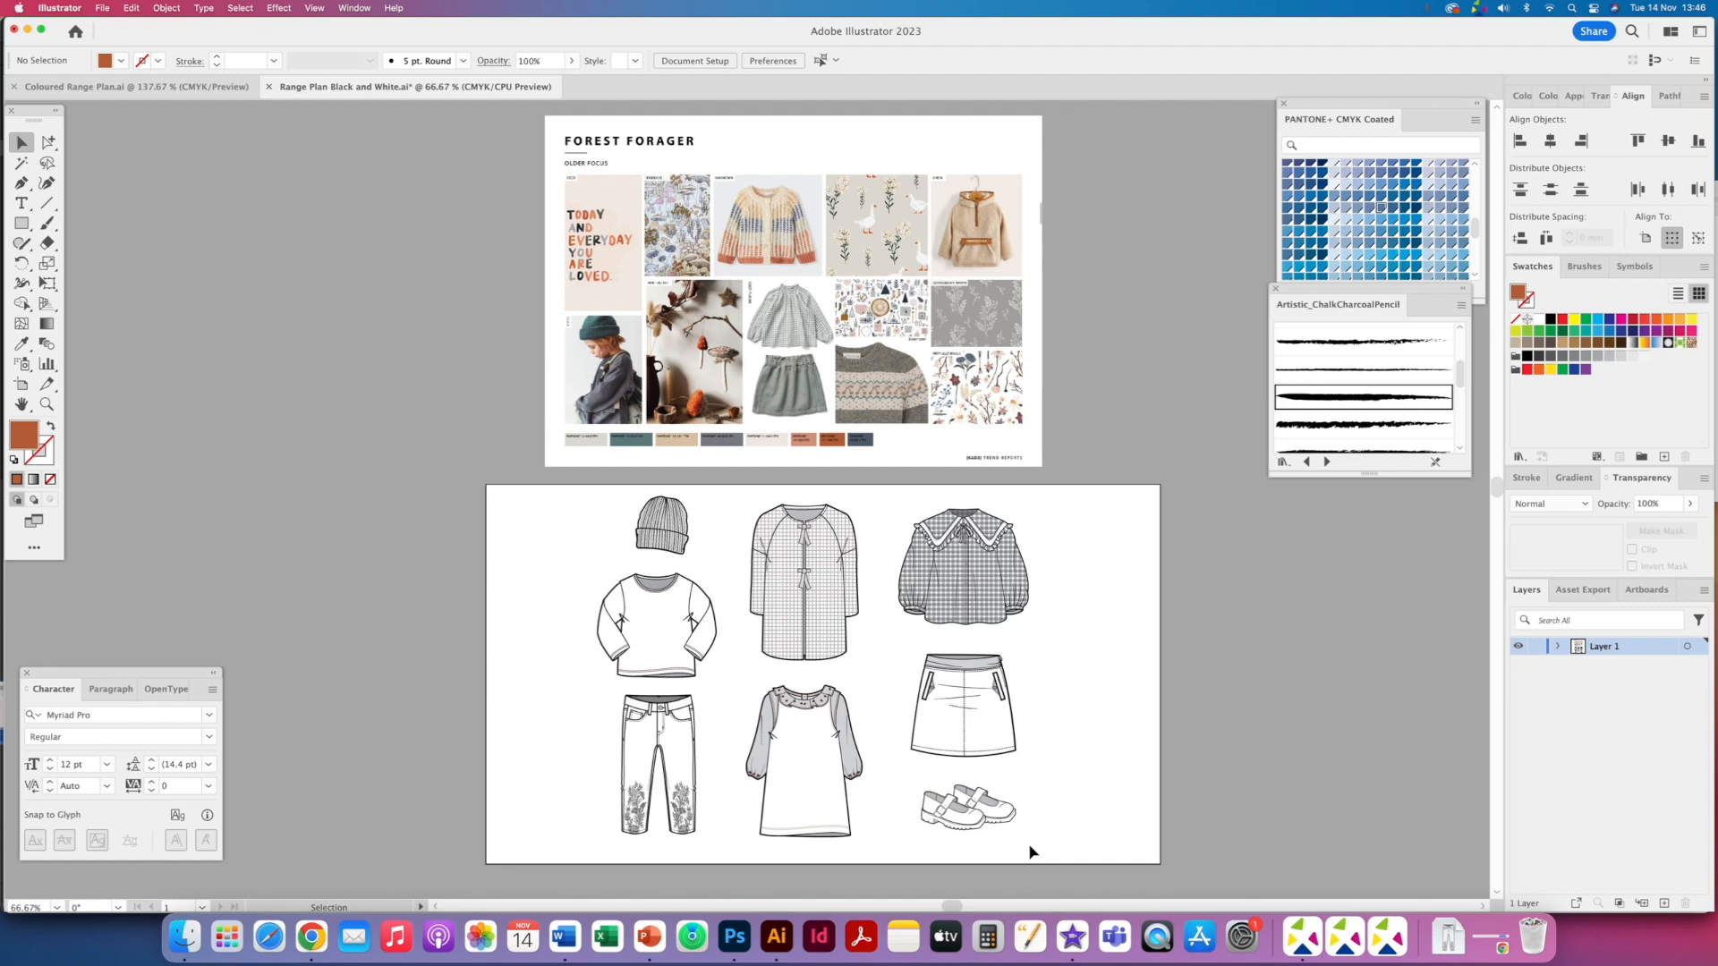
key("super+0")
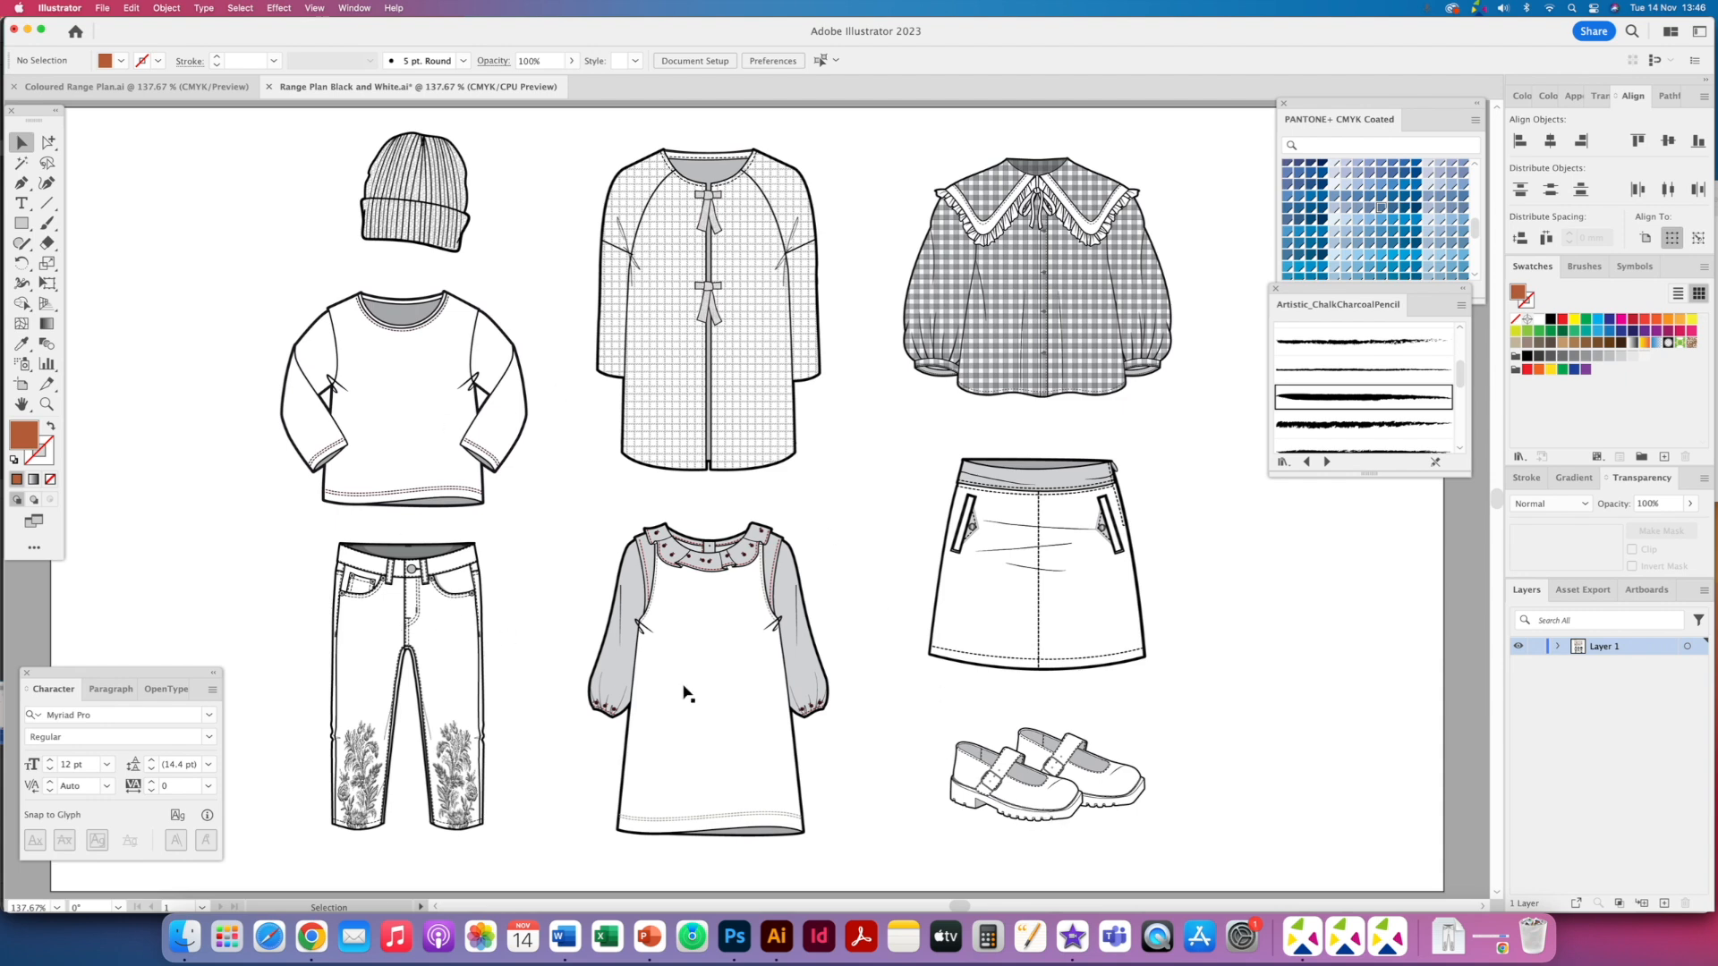
key("super+1")
key("super+minus")
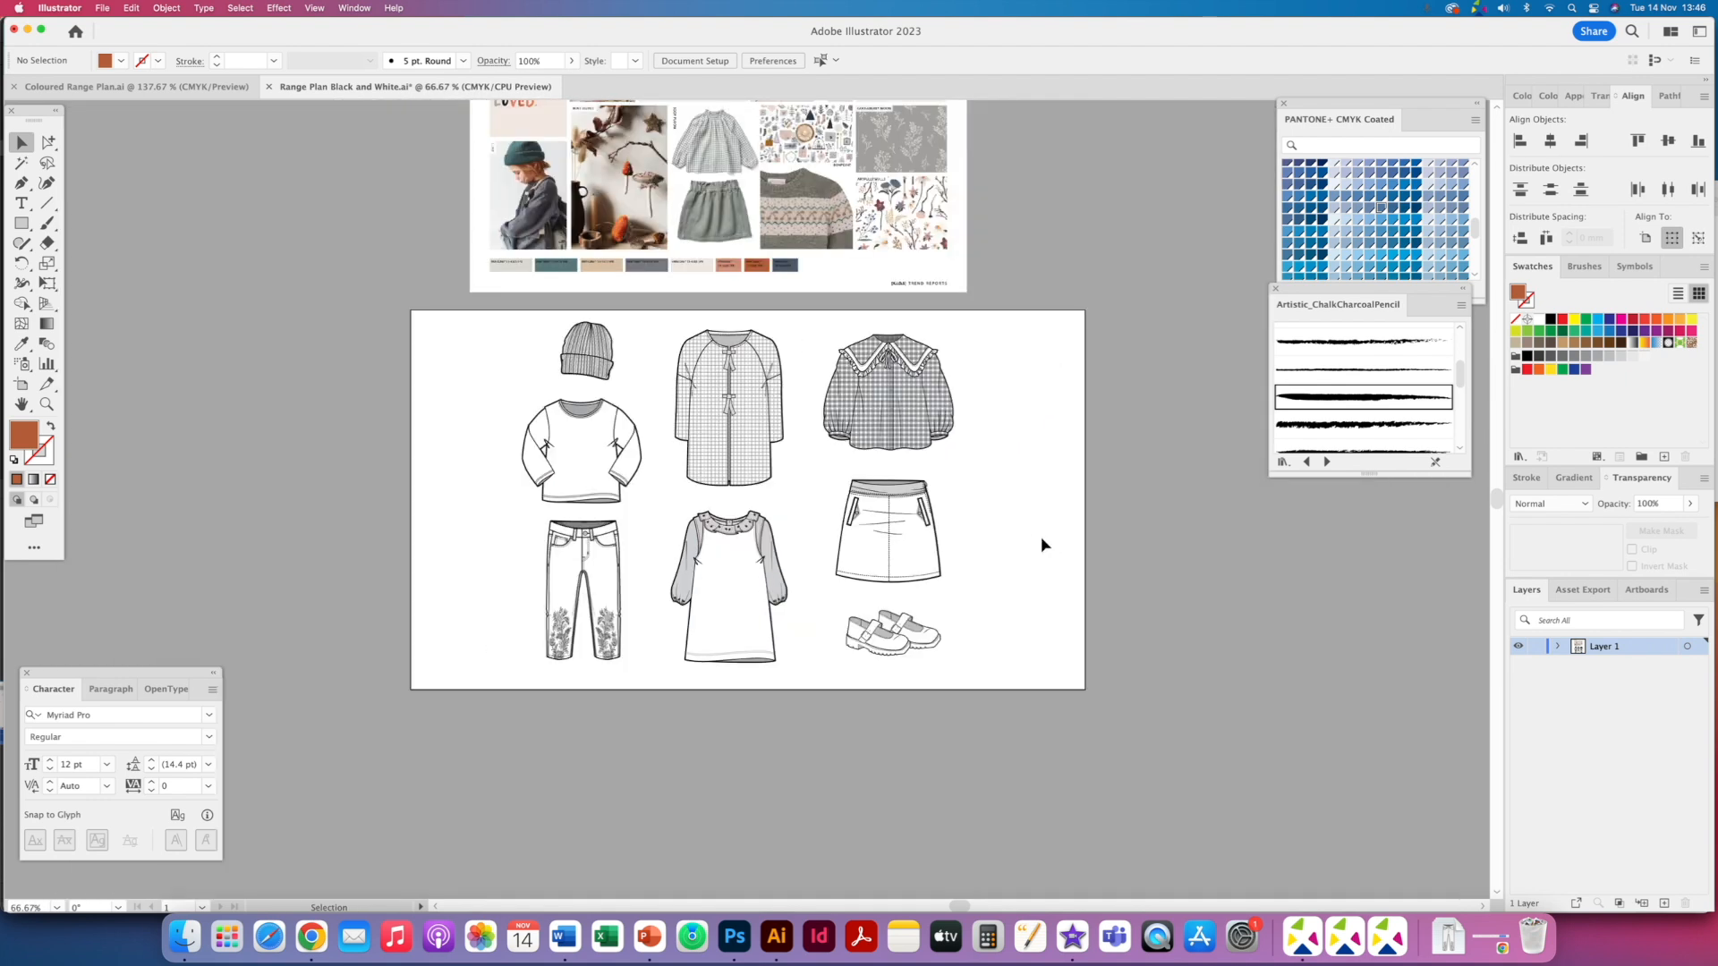
scroll(661, 454, "up", 5)
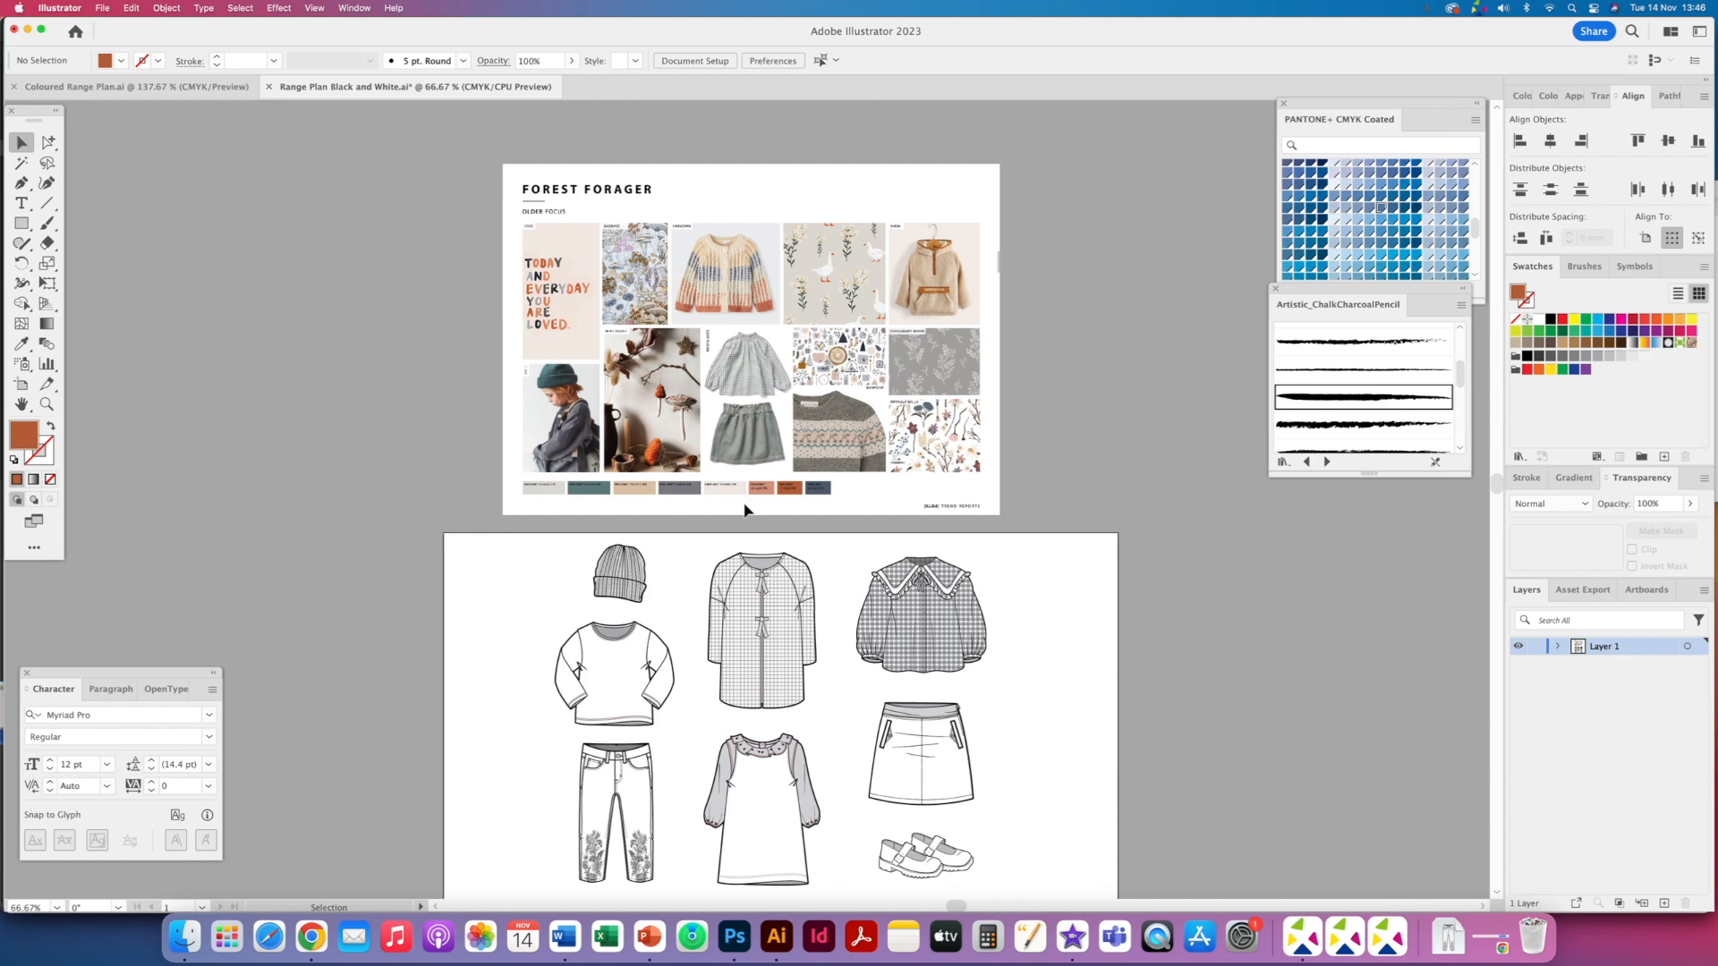
- Sample the first colour chip of the trend board with the Eyedropper and add it to the Swatches panel
left_click(747, 501)
key("super+equal")
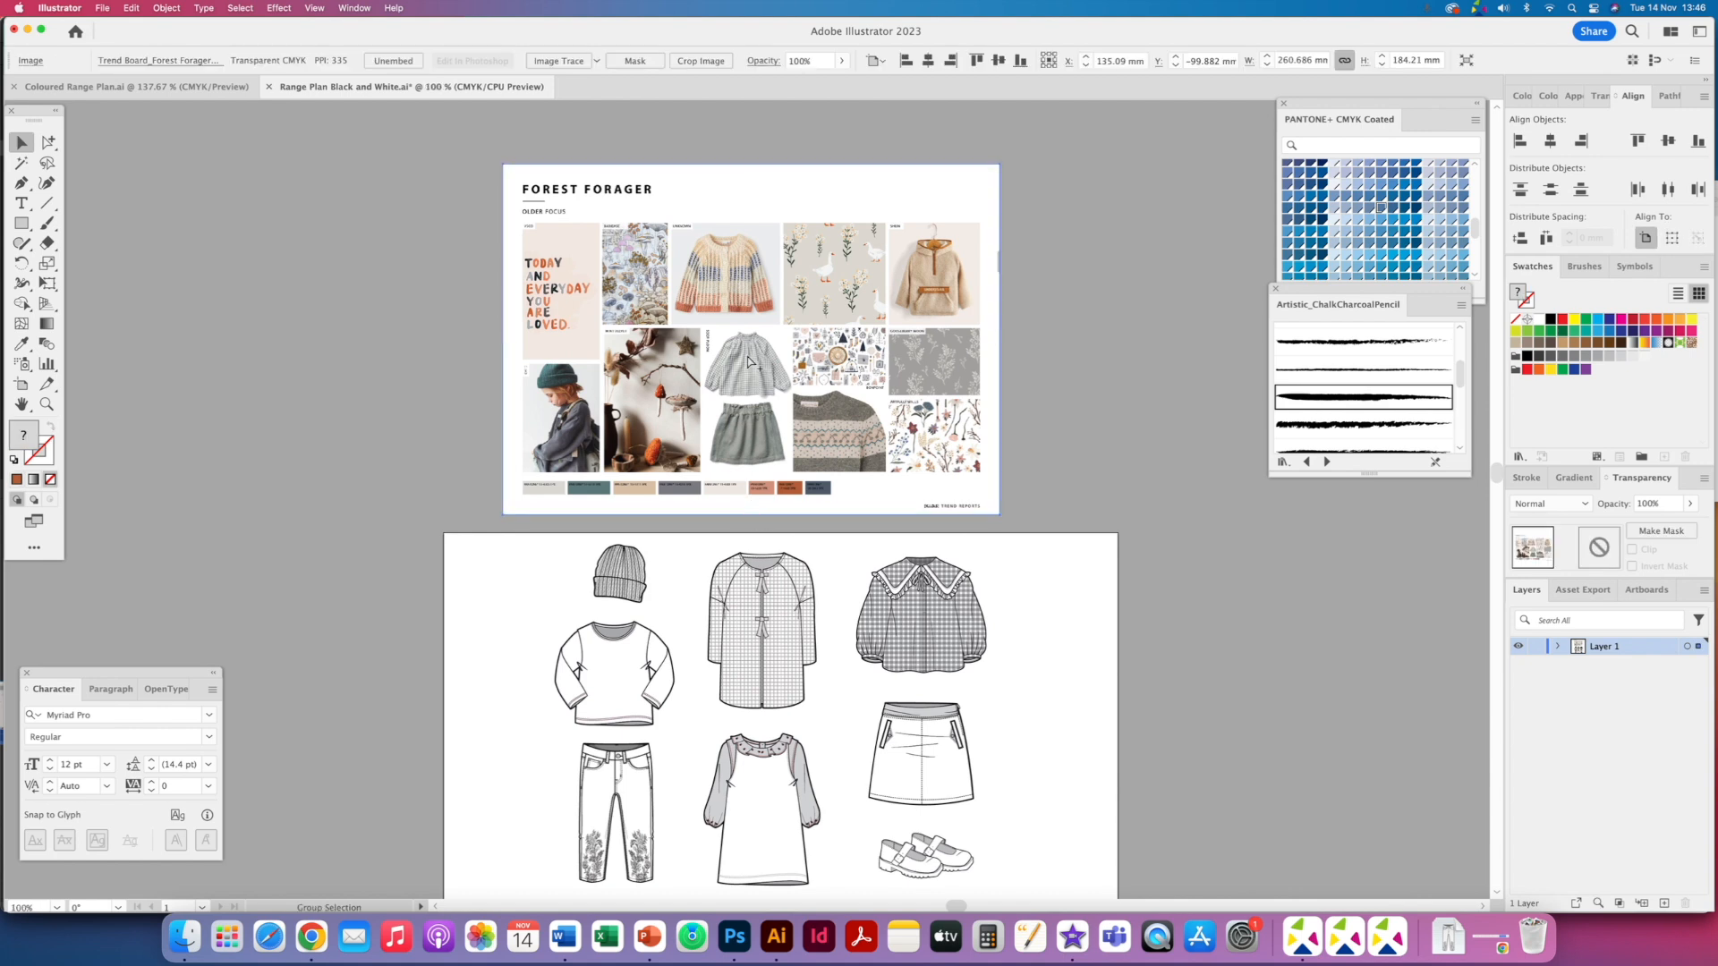
left_click(23, 348)
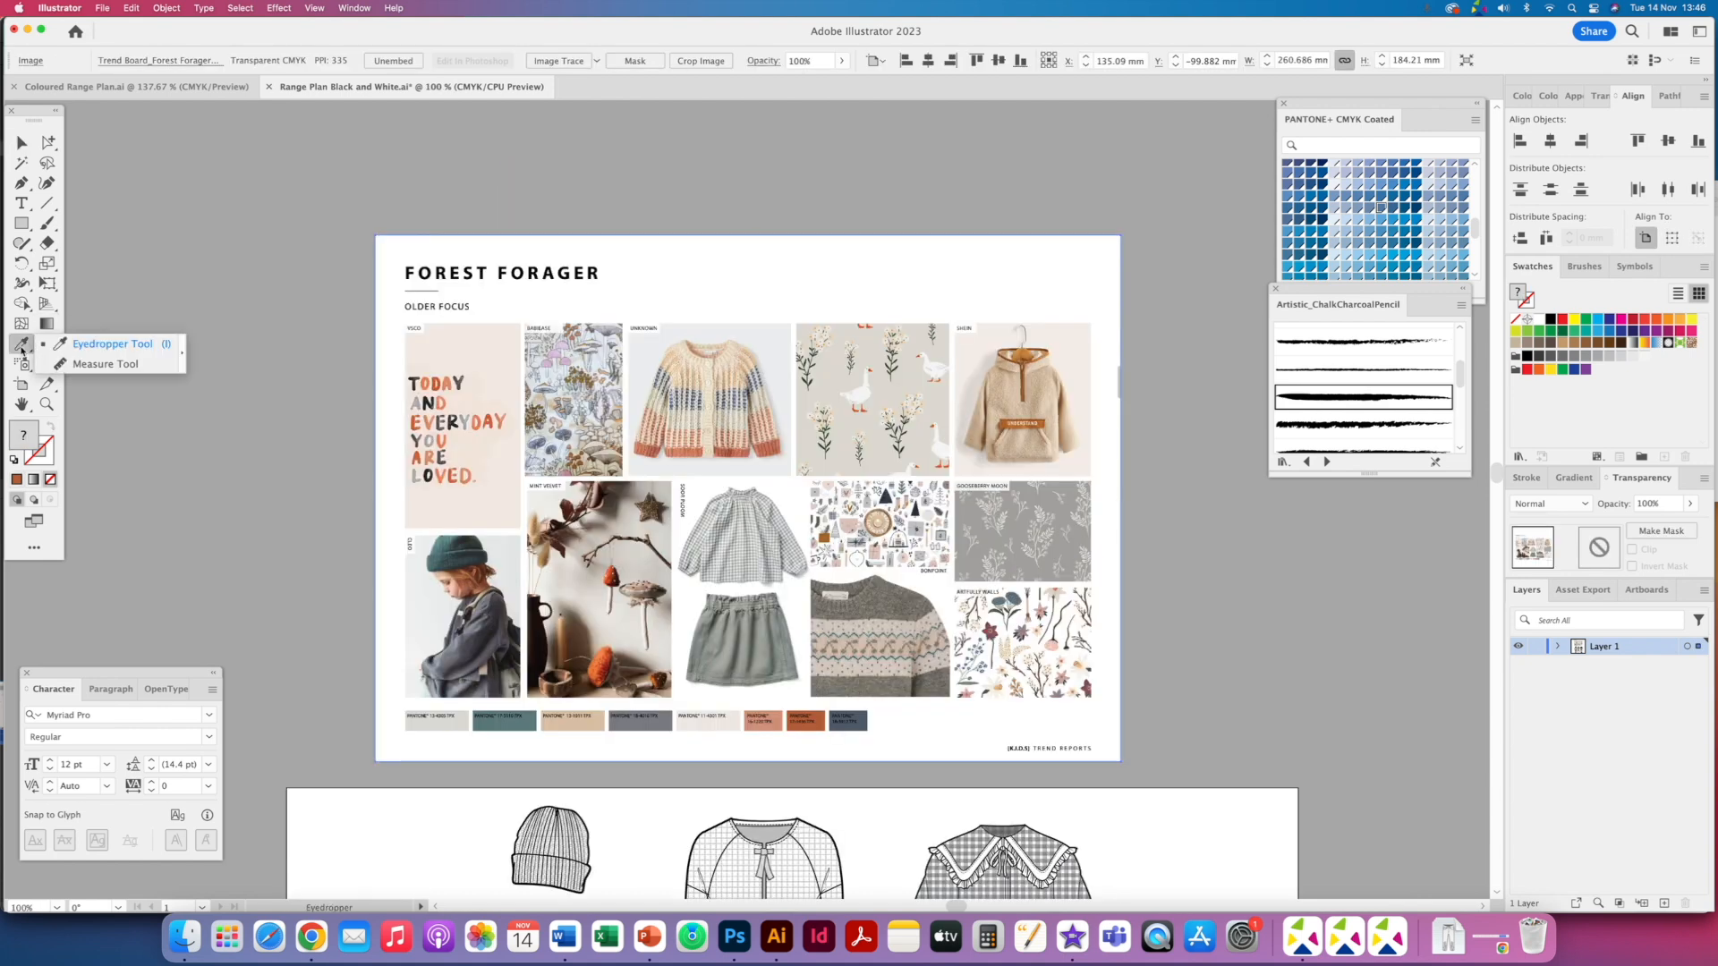
left_click(94, 347)
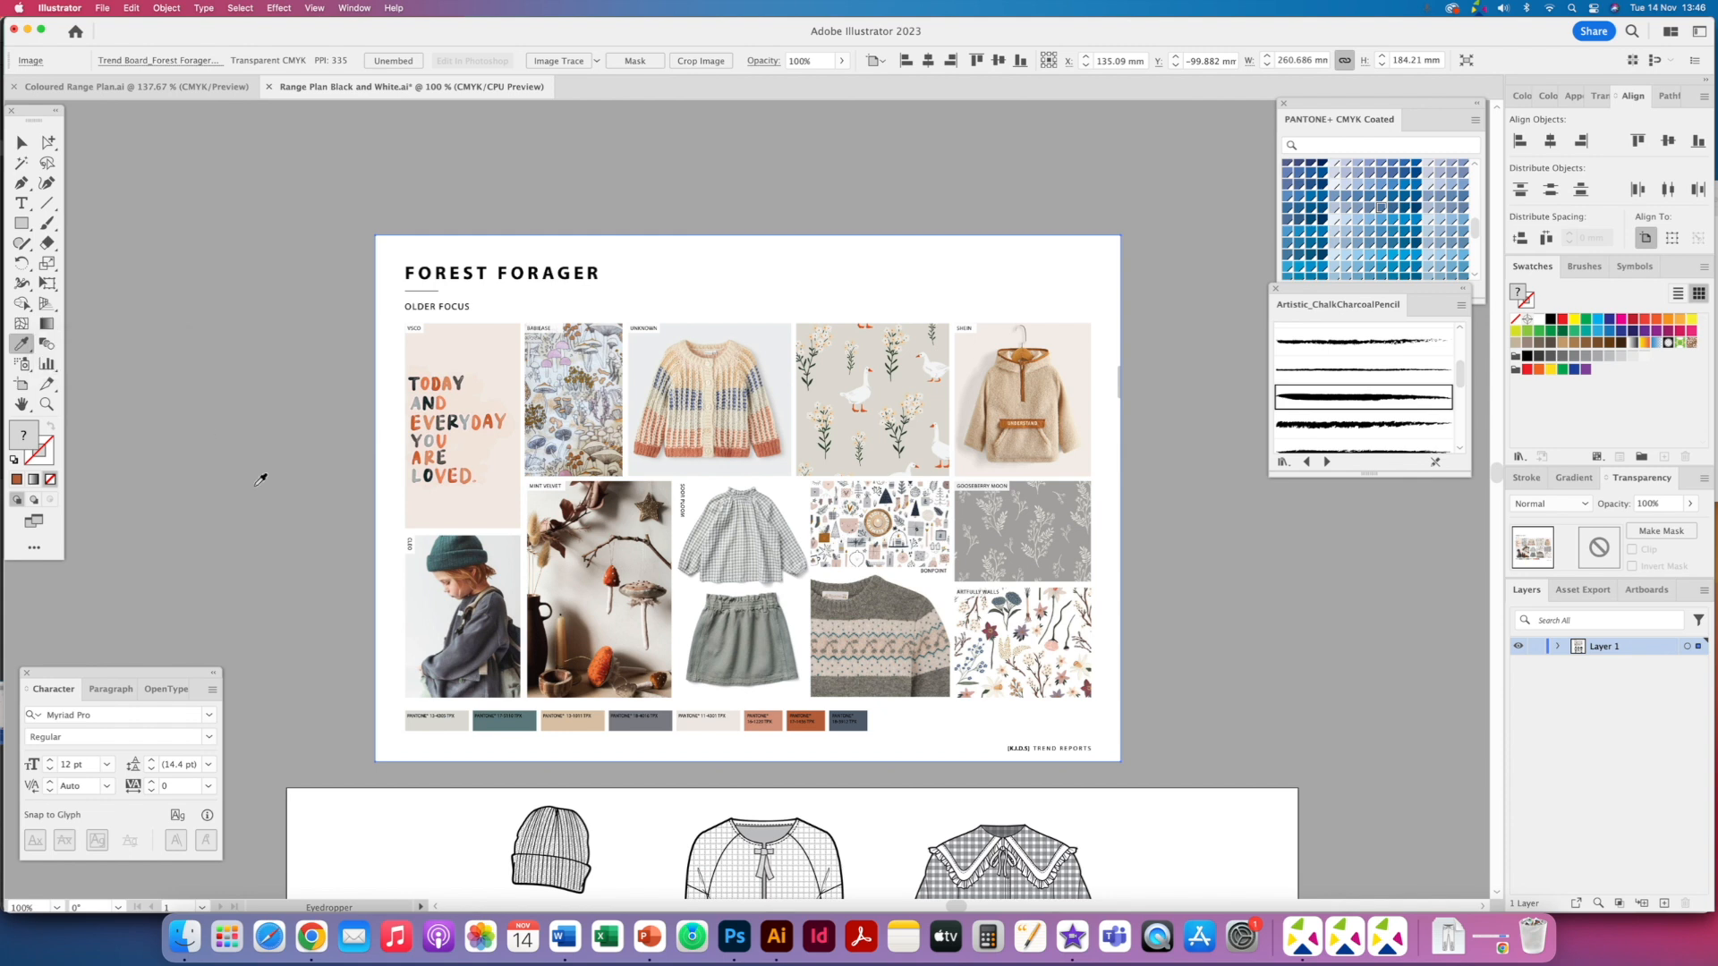
left_click(440, 719)
left_click_drag(24, 438, 1579, 424)
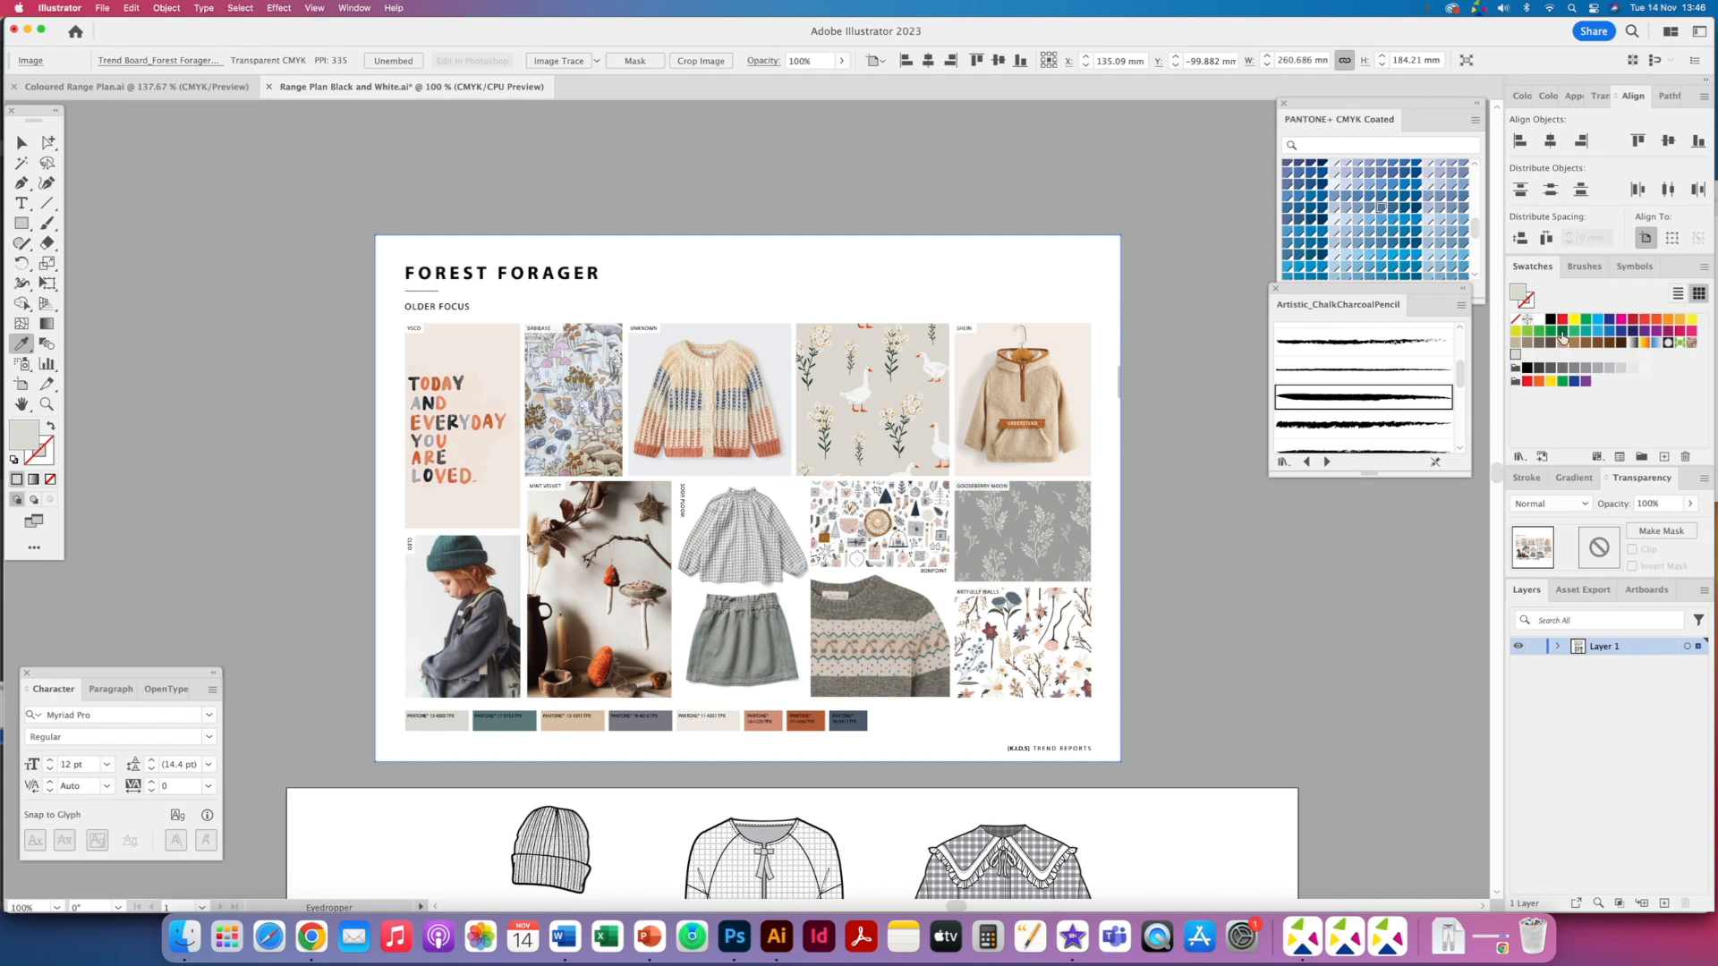
- Sample the second trend board colour chip and add it as a new swatch
left_click(354, 9)
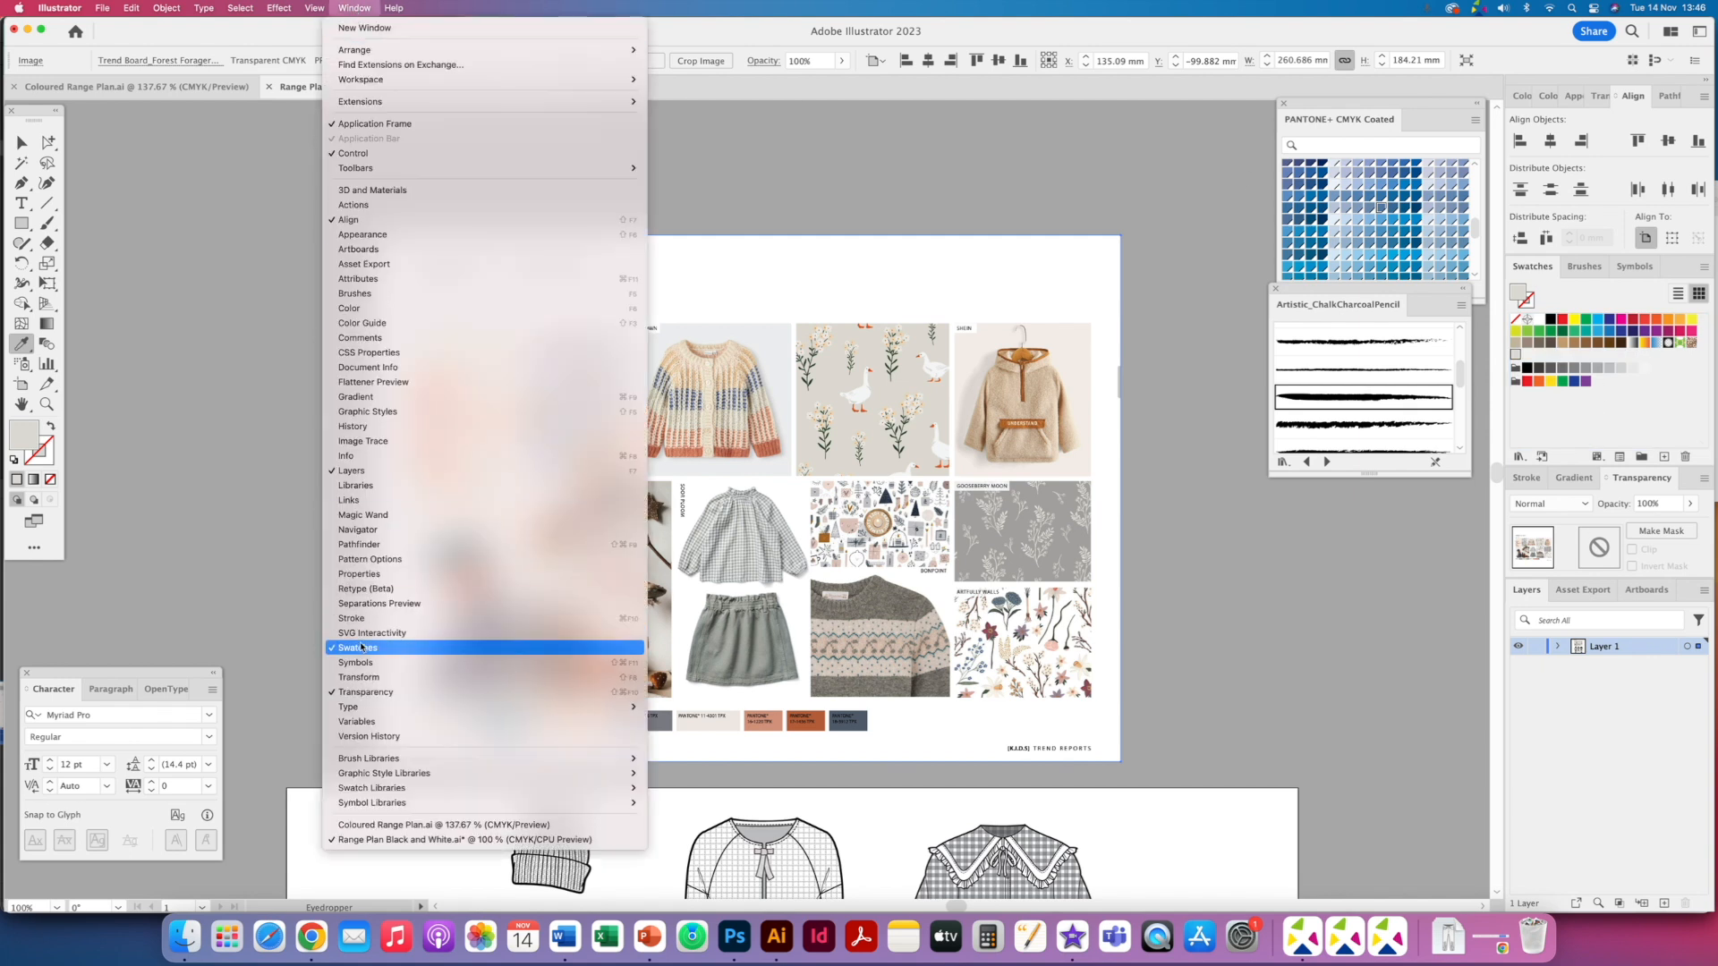
left_click(692, 518)
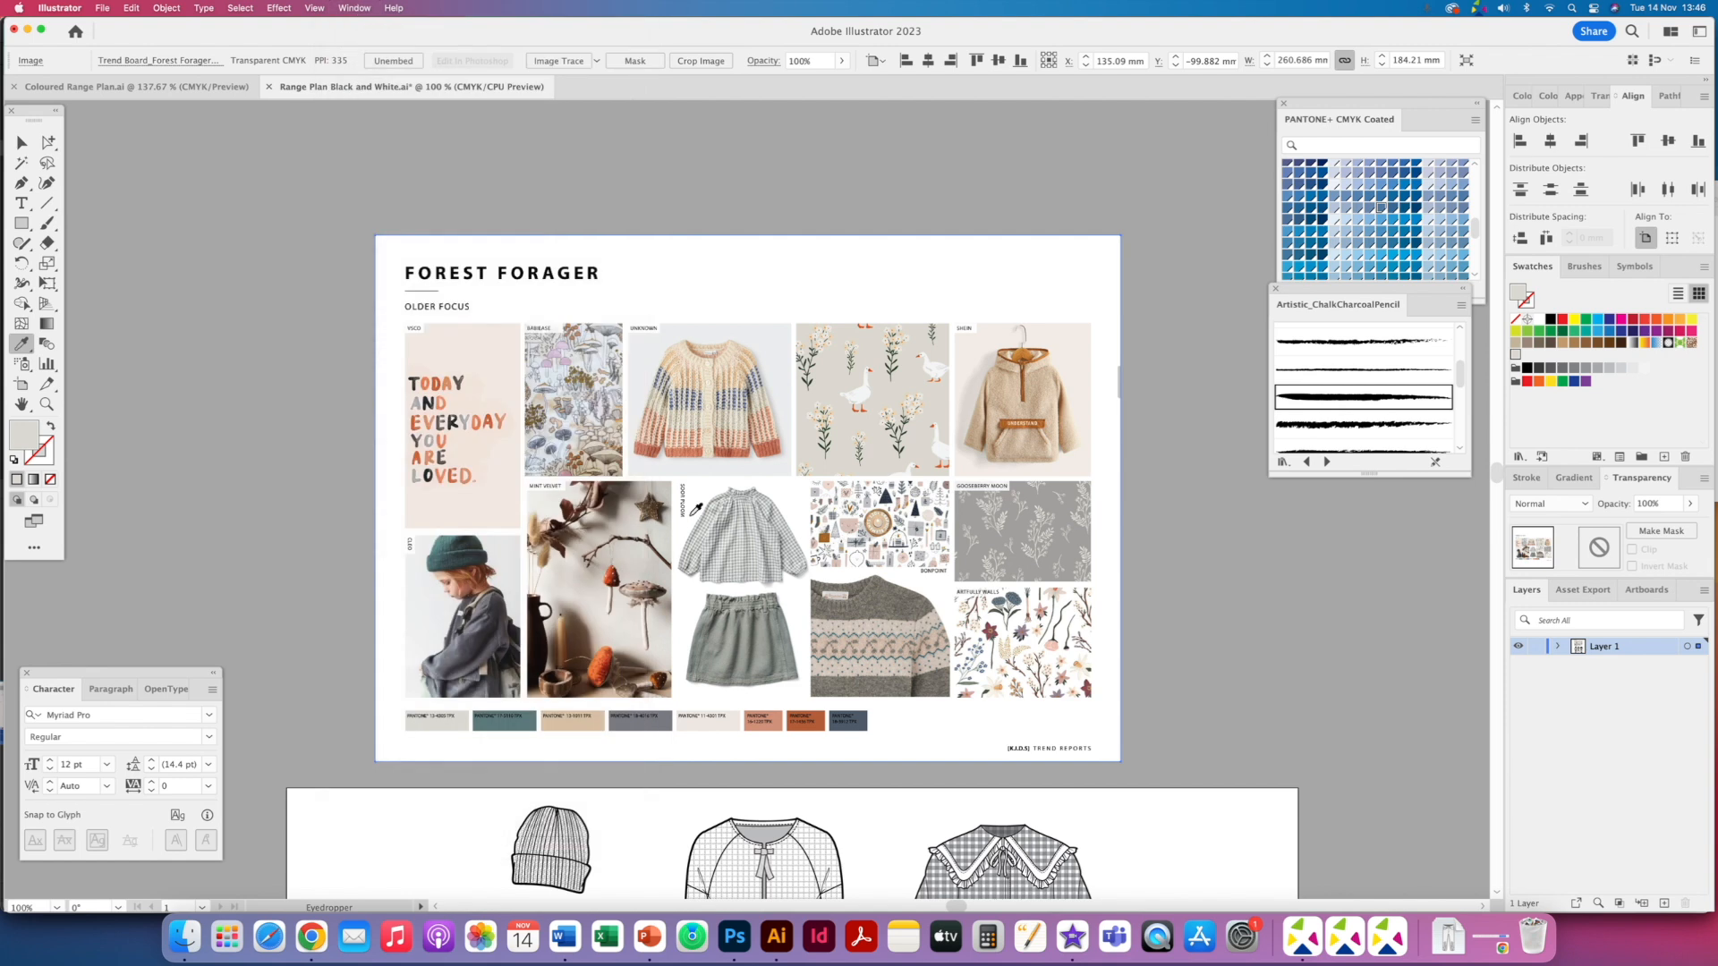
left_click(512, 727)
left_click_drag(24, 435, 1530, 363)
- Sample the third and fourth colour chips and add each to the Swatches panel
left_click(595, 722)
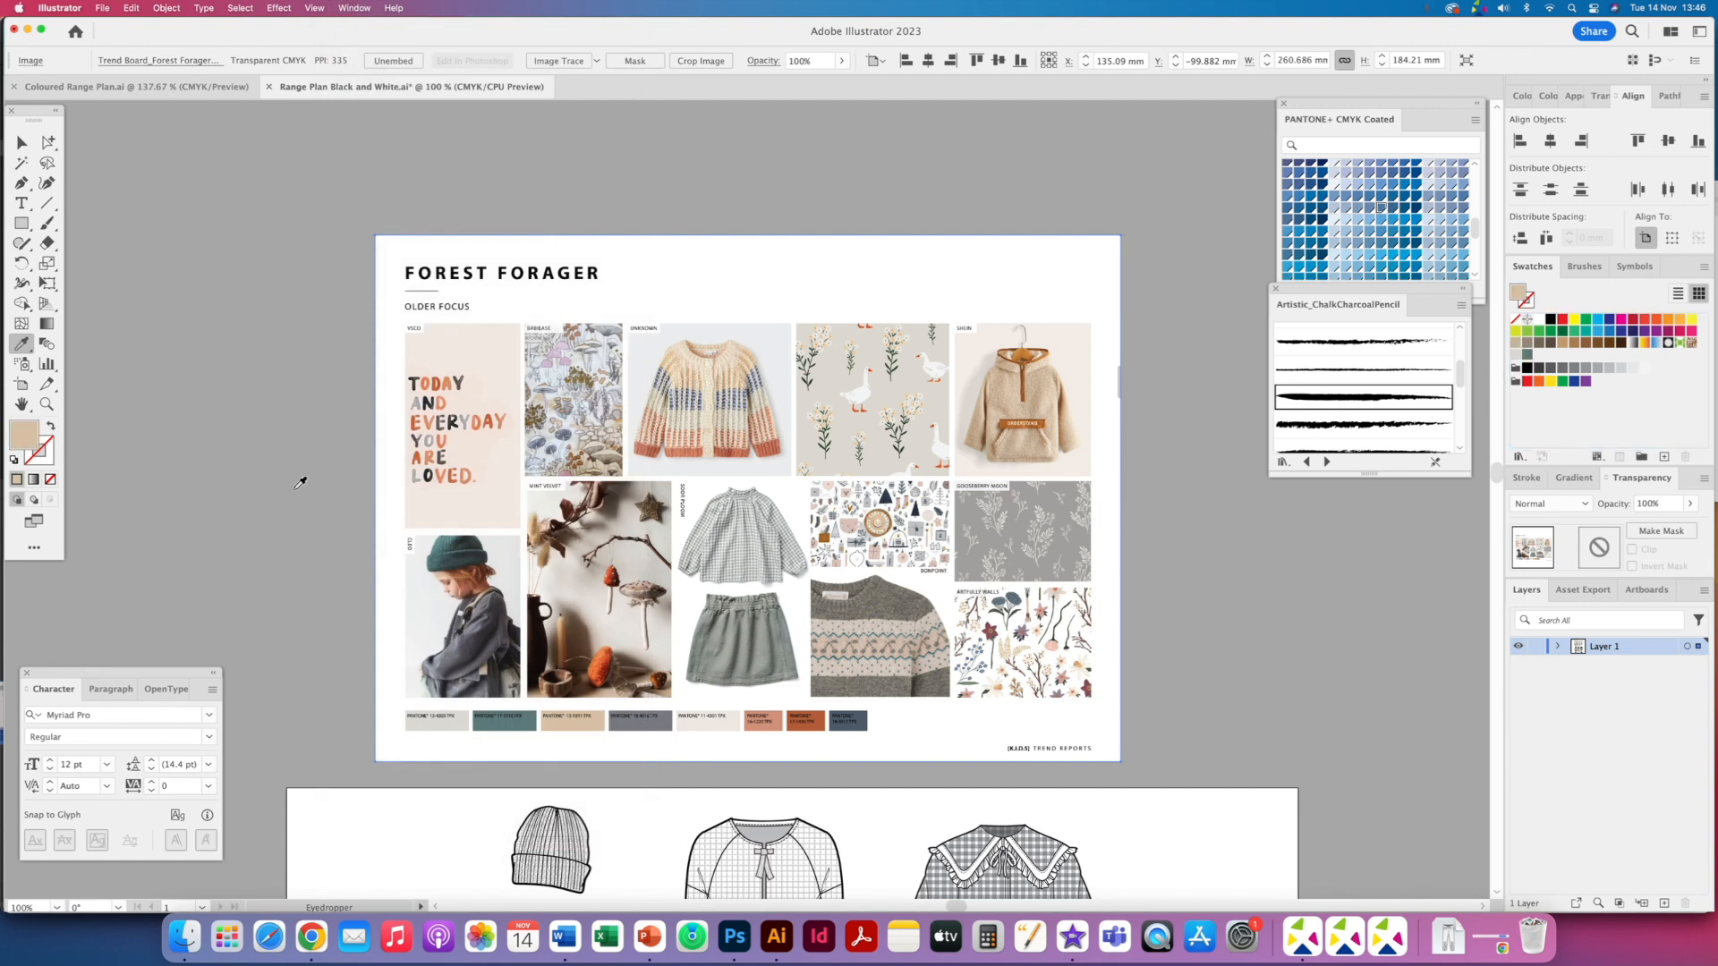
left_click_drag(13, 439, 1539, 358)
left_click(653, 713)
left_click_drag(23, 435, 1539, 359)
- Sample the fifth and sixth trend board colour chips with the Eyedropper and add each to the Swatches panel
left_click(704, 725)
left_click_drag(30, 438, 1574, 407)
left_click(766, 727)
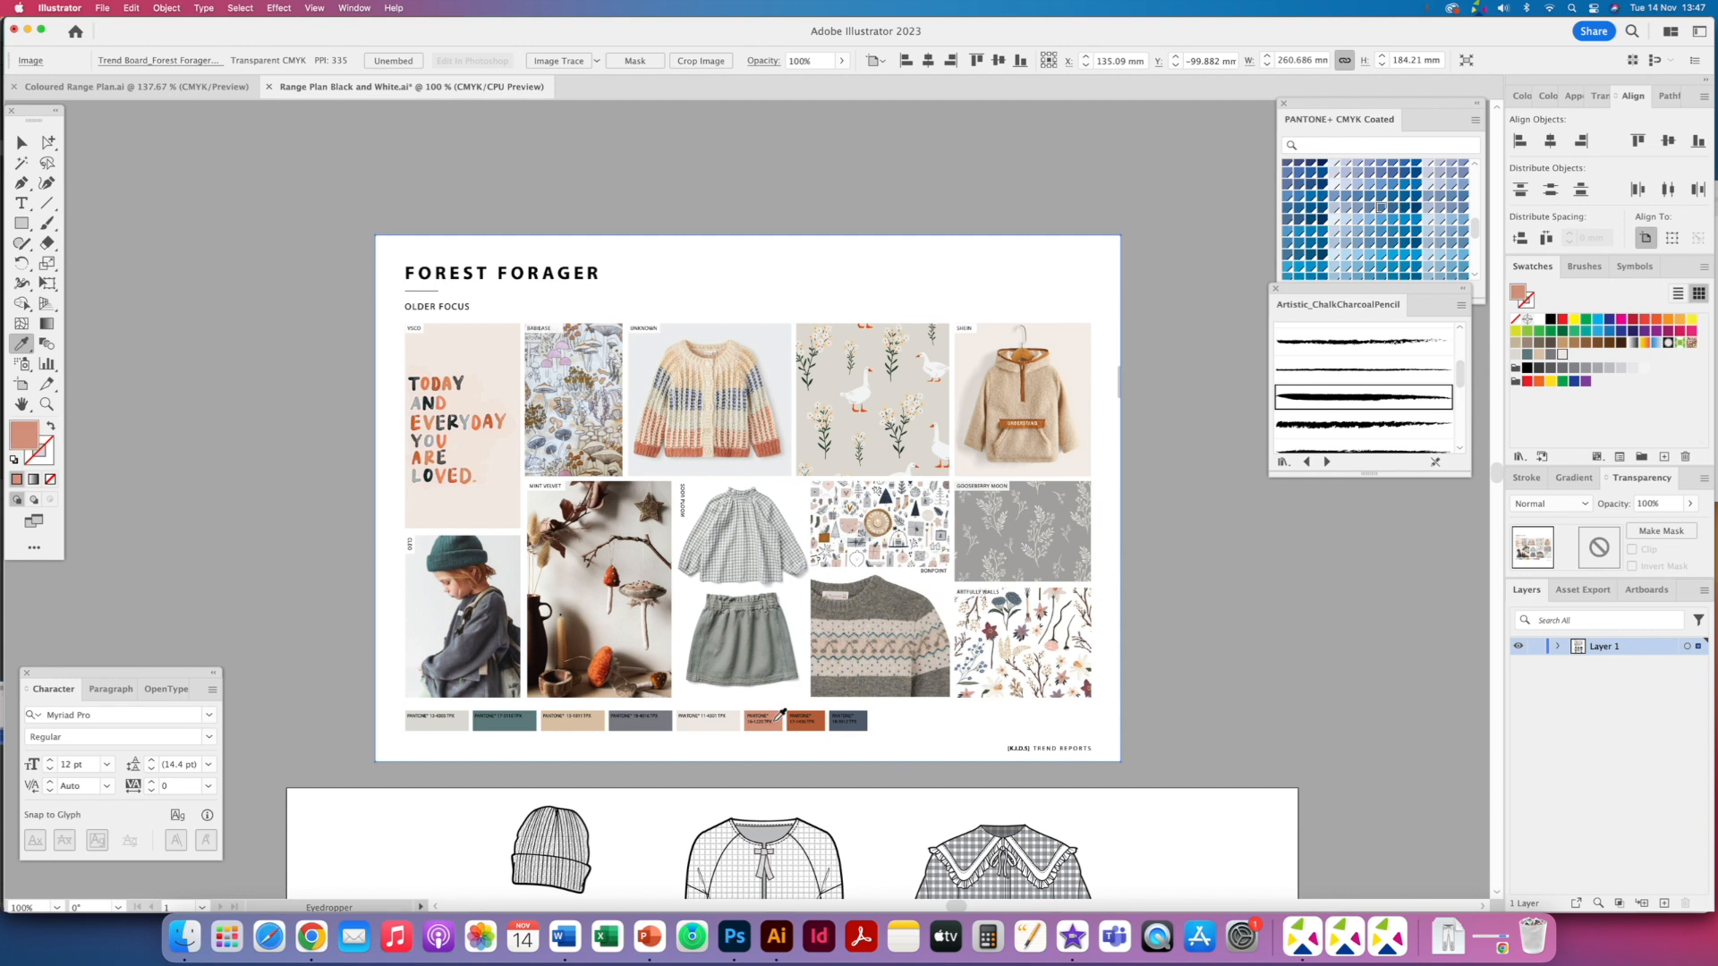
left_click_drag(192, 436, 1557, 412)
- Sample the seventh and eighth trend board colour chips and add each as a new swatch
left_click(814, 726)
left_click_drag(97, 442, 1578, 413)
left_click(864, 725)
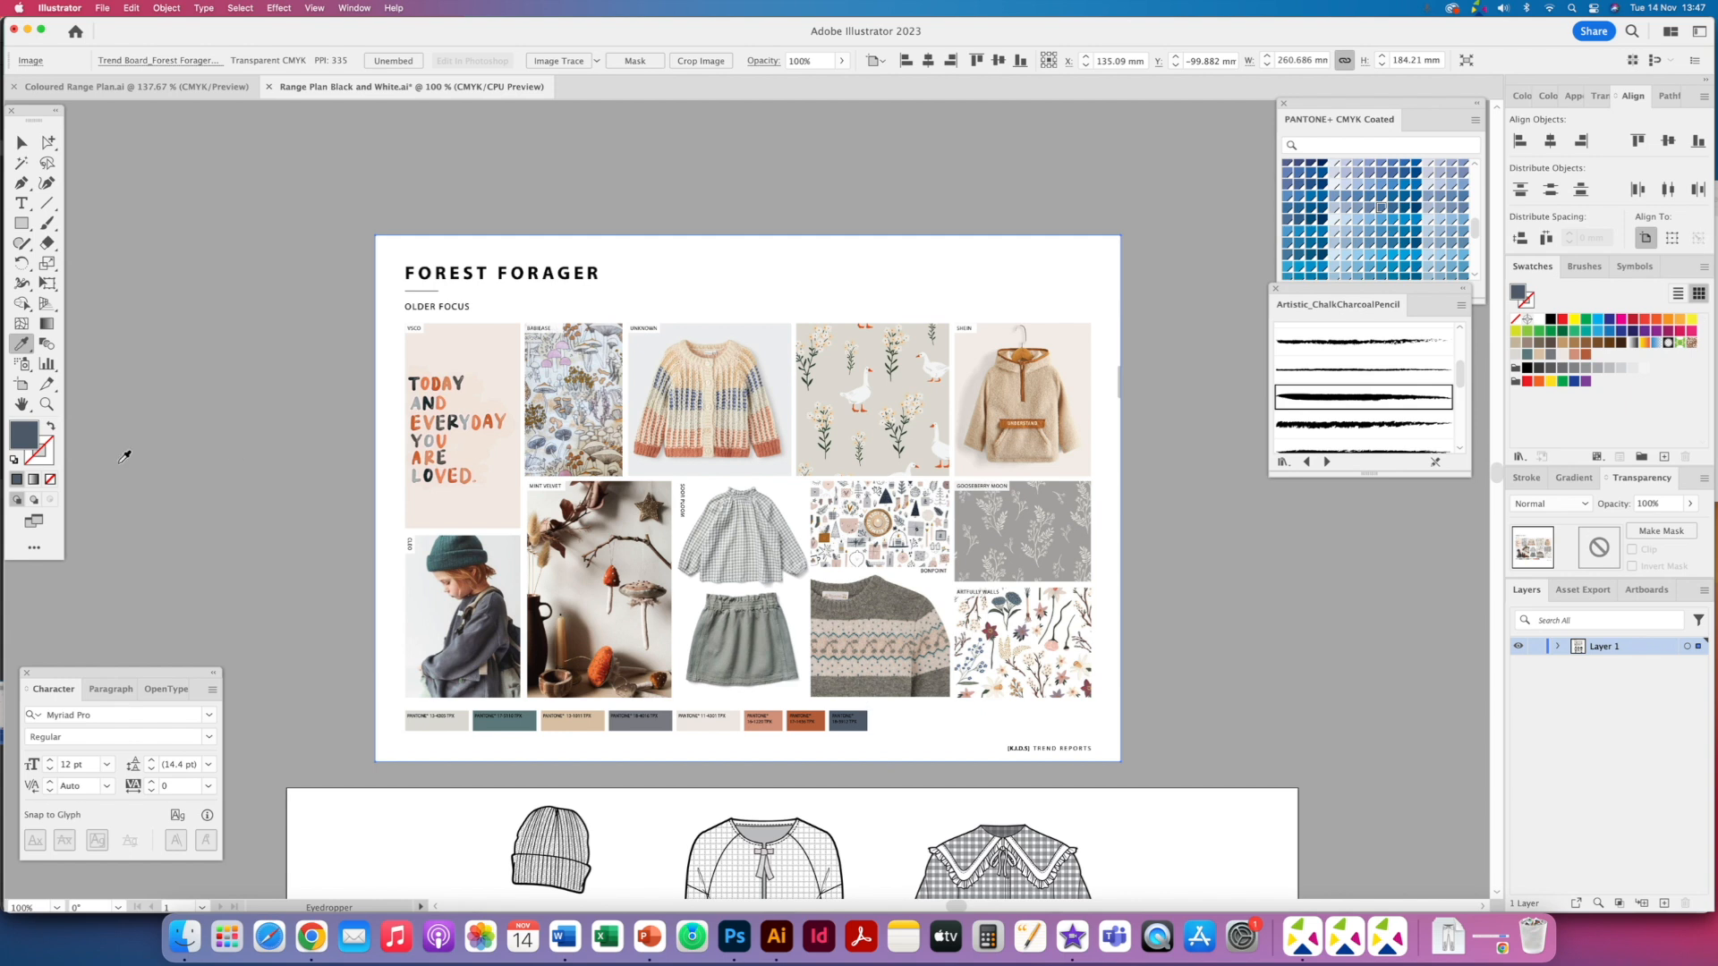
left_click_drag(27, 439, 1626, 378)
- Fill the shoes' upper with the dark grey palette swatch using direct selection
key("super+0")
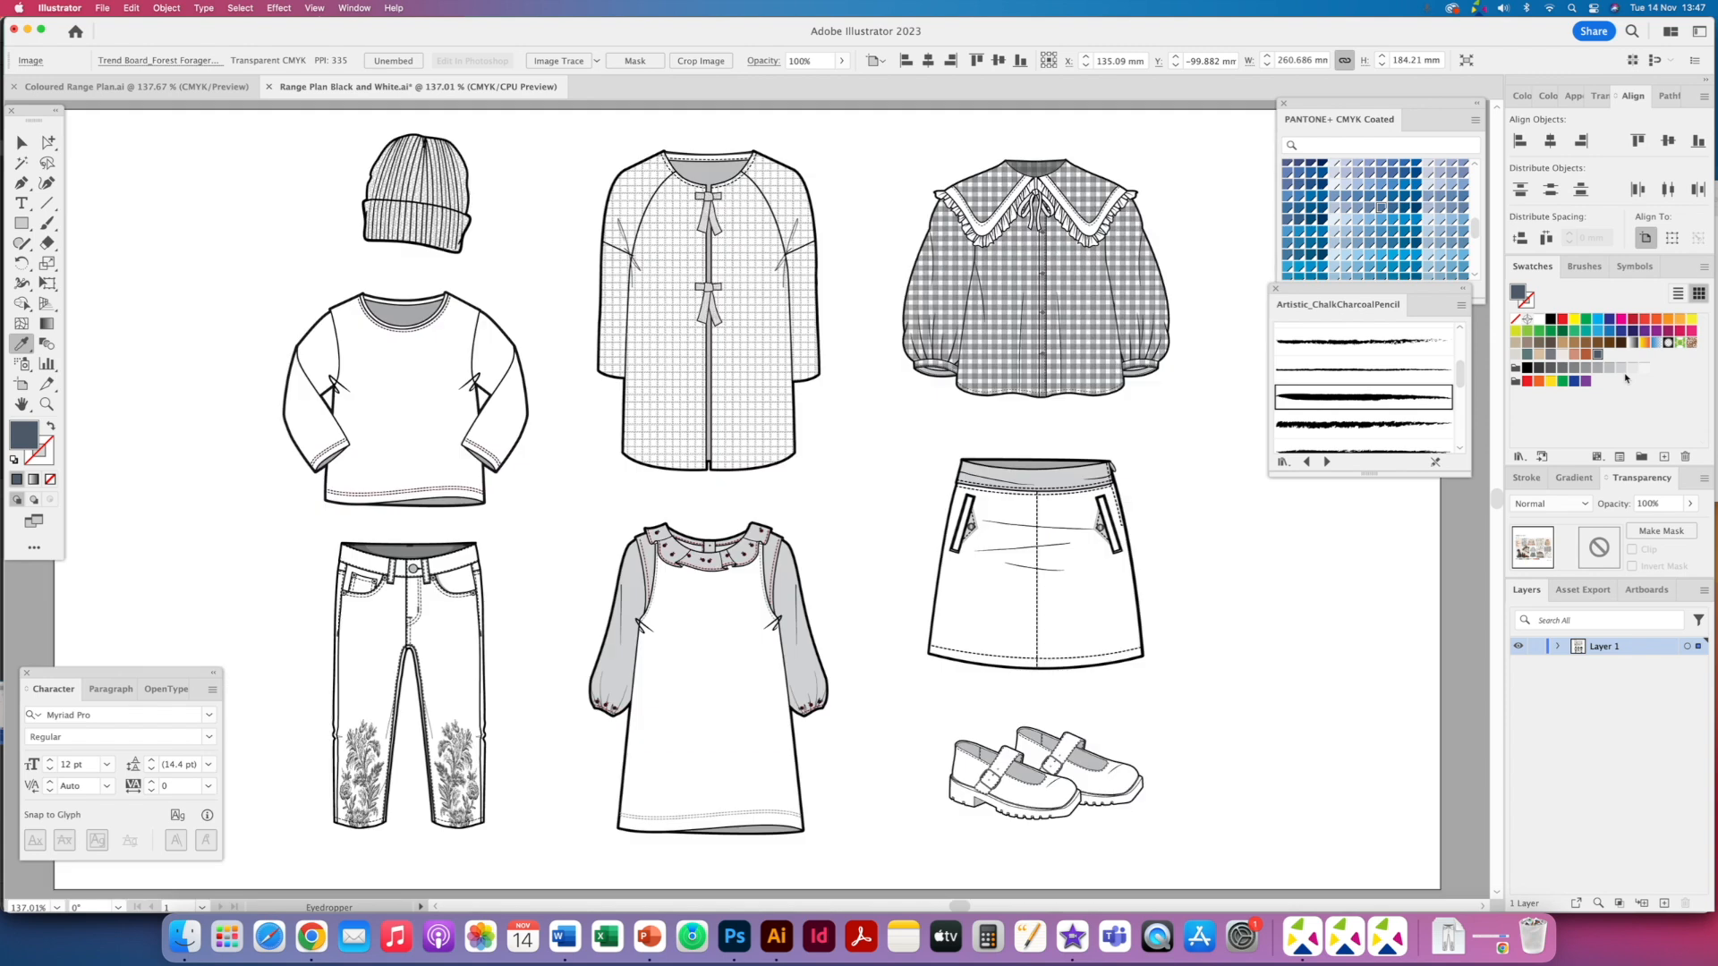
left_click(48, 141)
left_click(1042, 799)
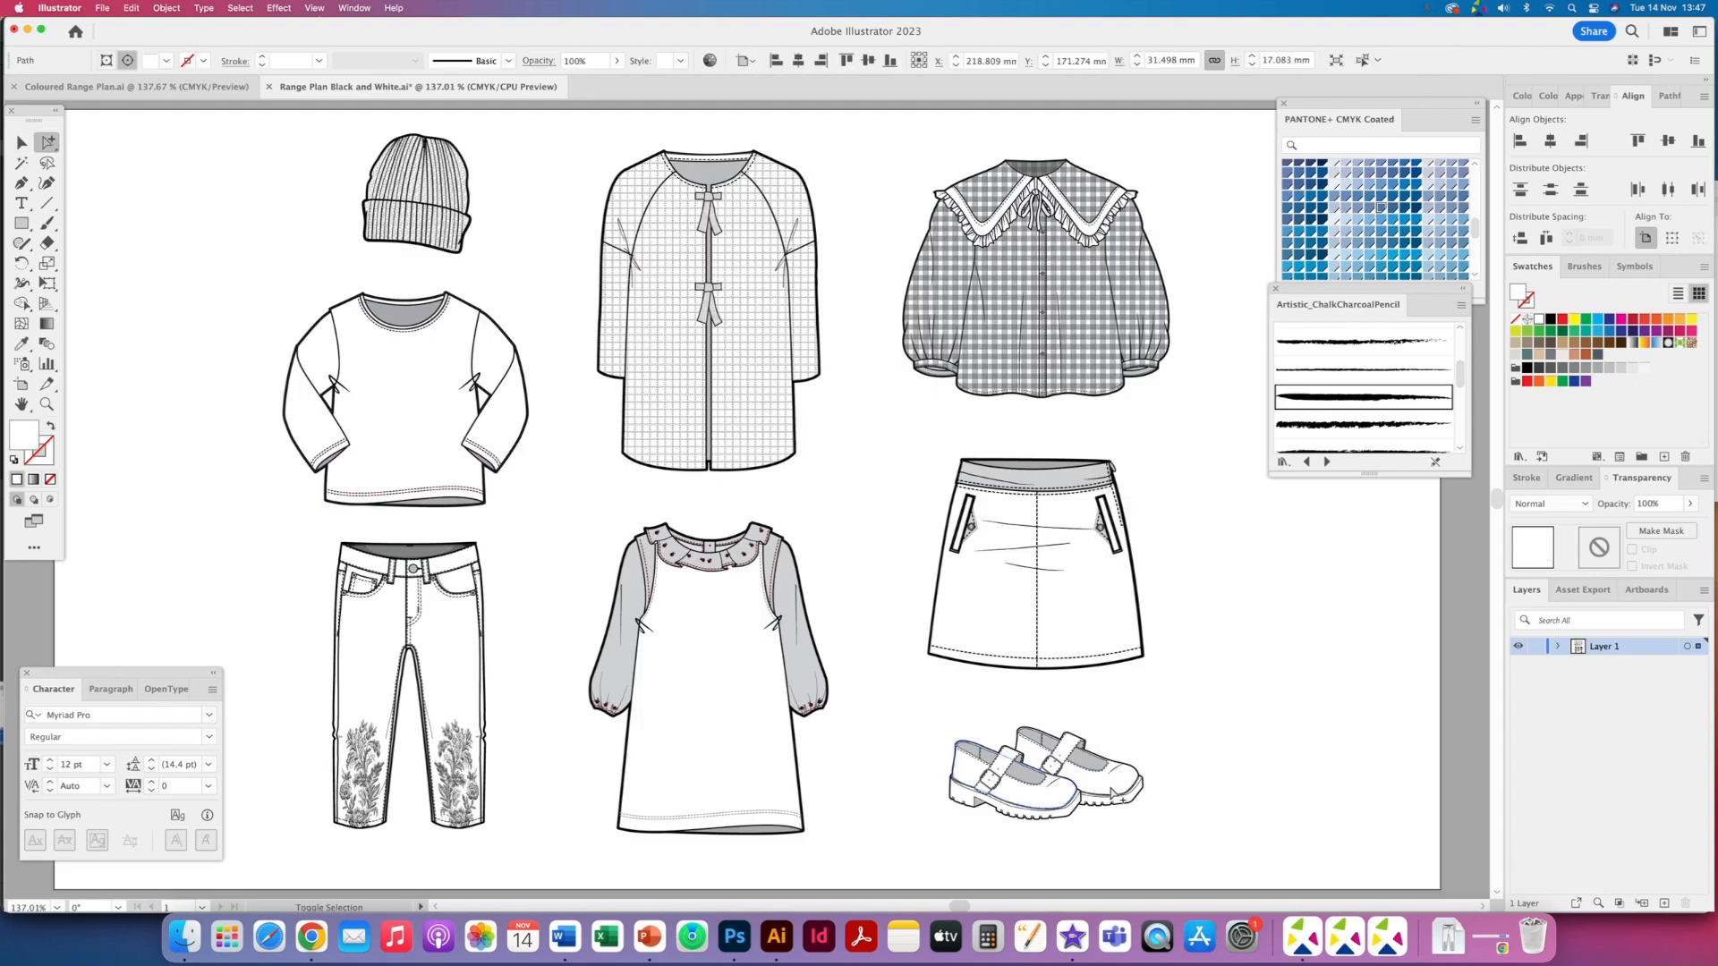
left_click(1112, 794, "shift")
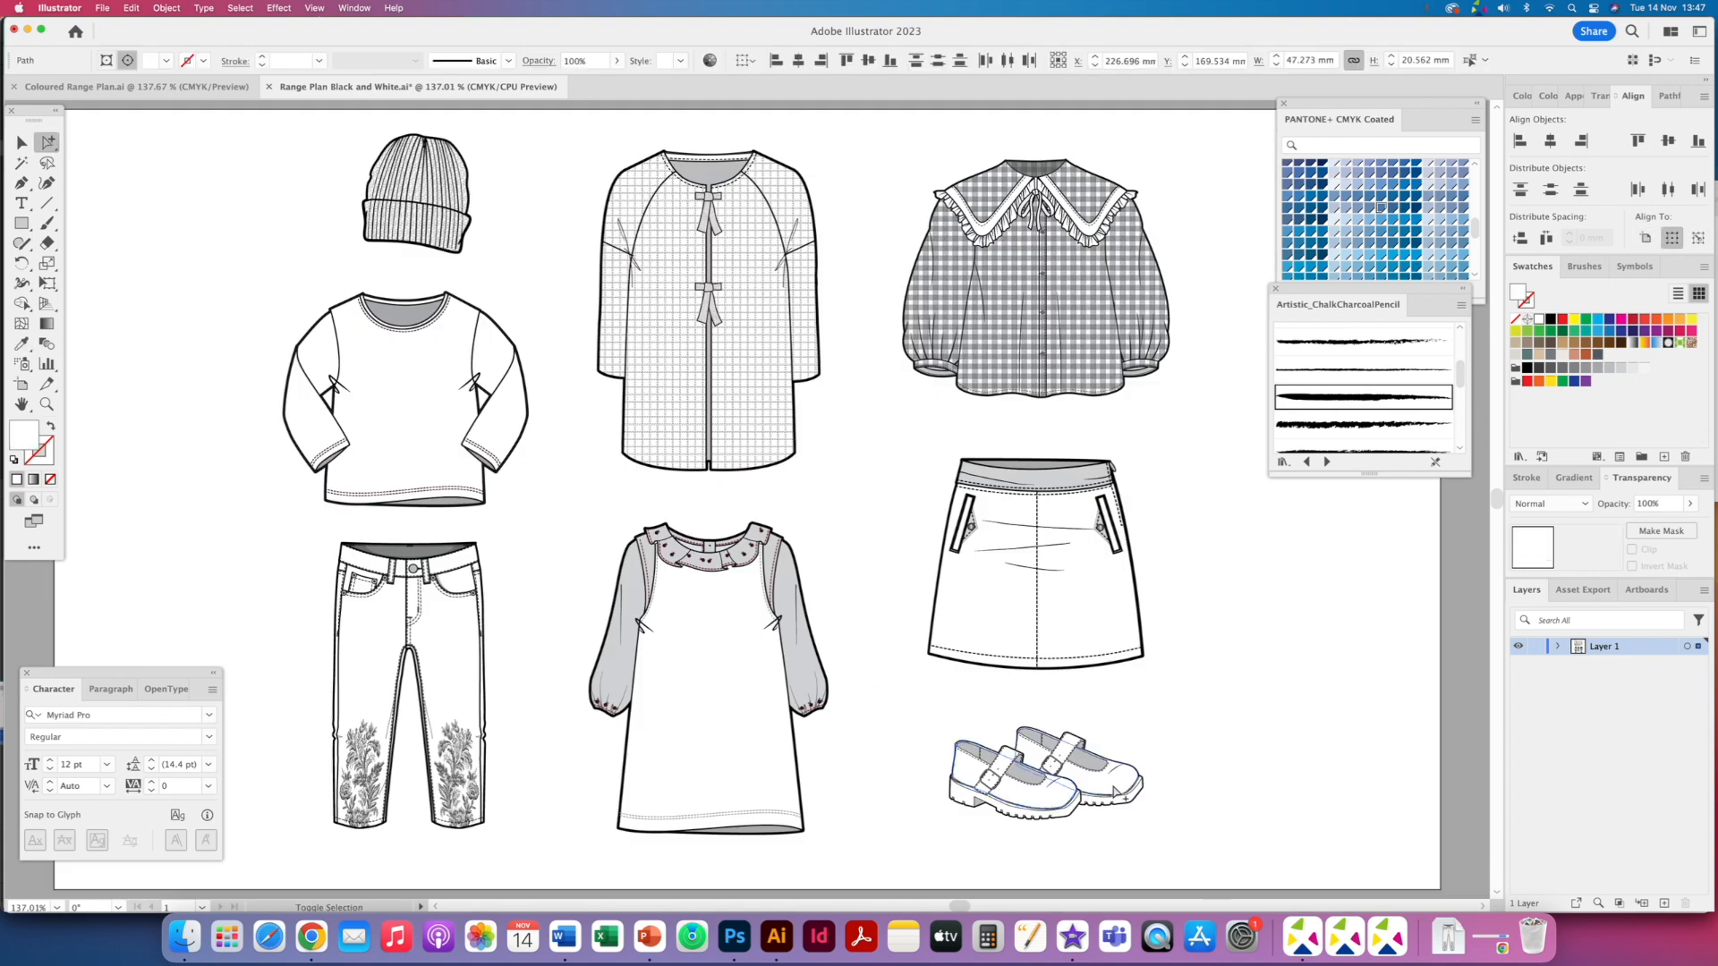
left_click(1549, 355)
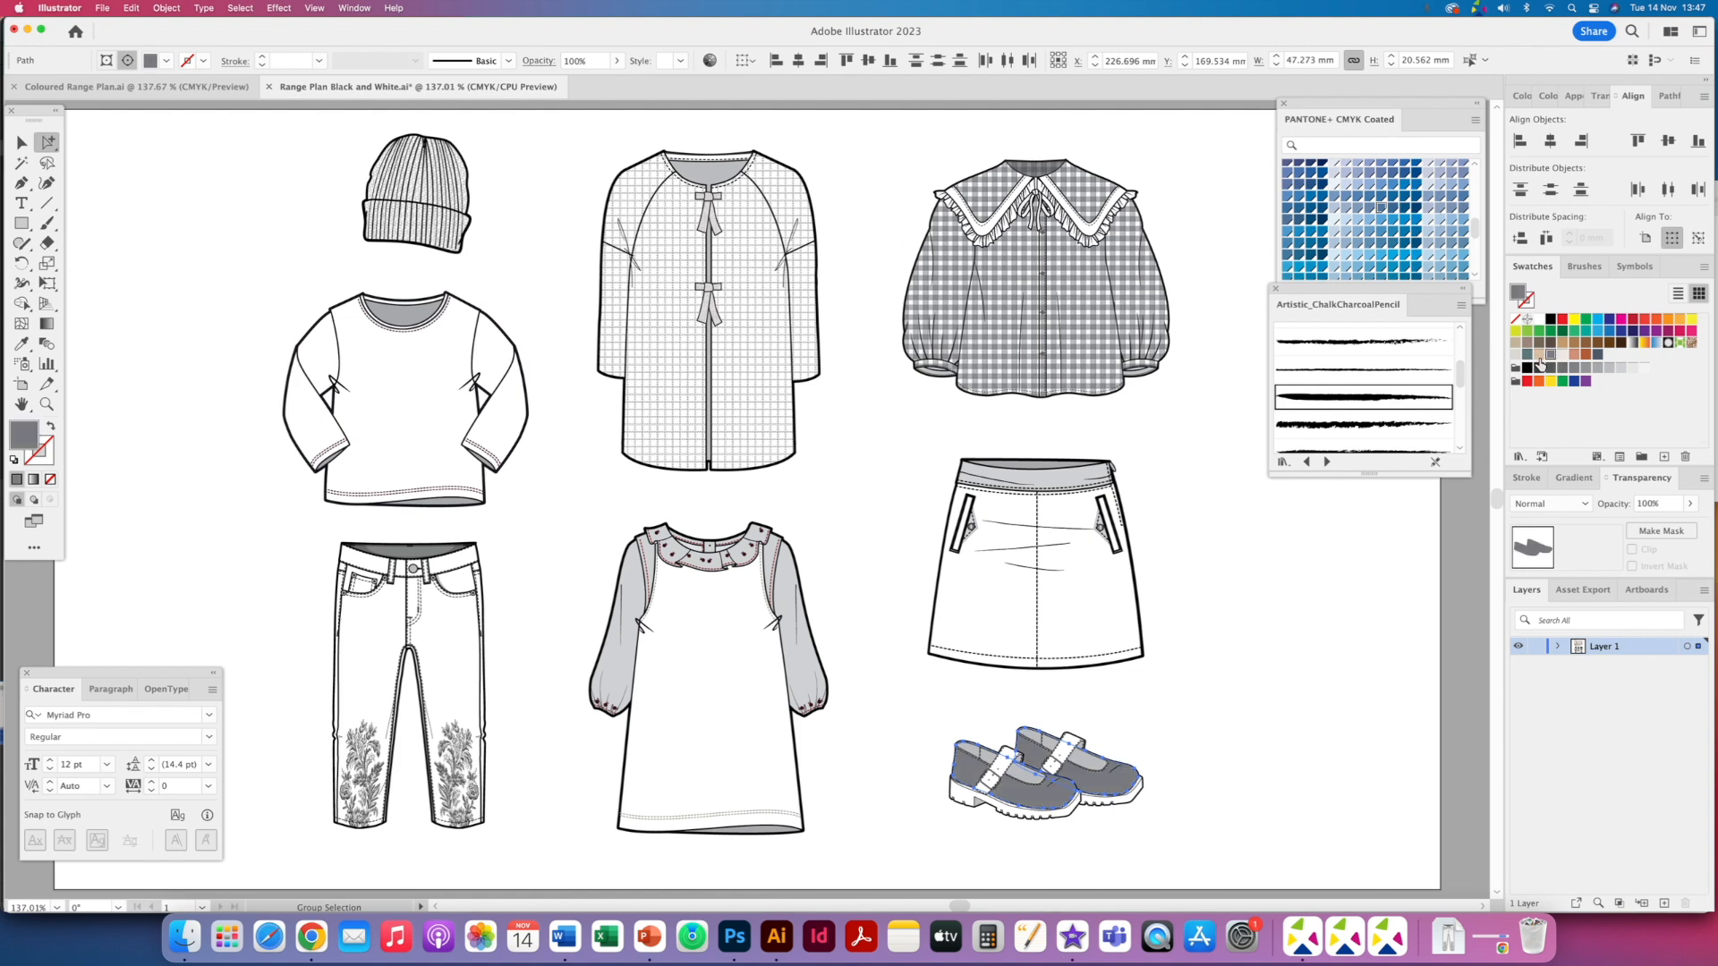
- Fill the shoe strap with the same dark grey swatch
left_click(1011, 760)
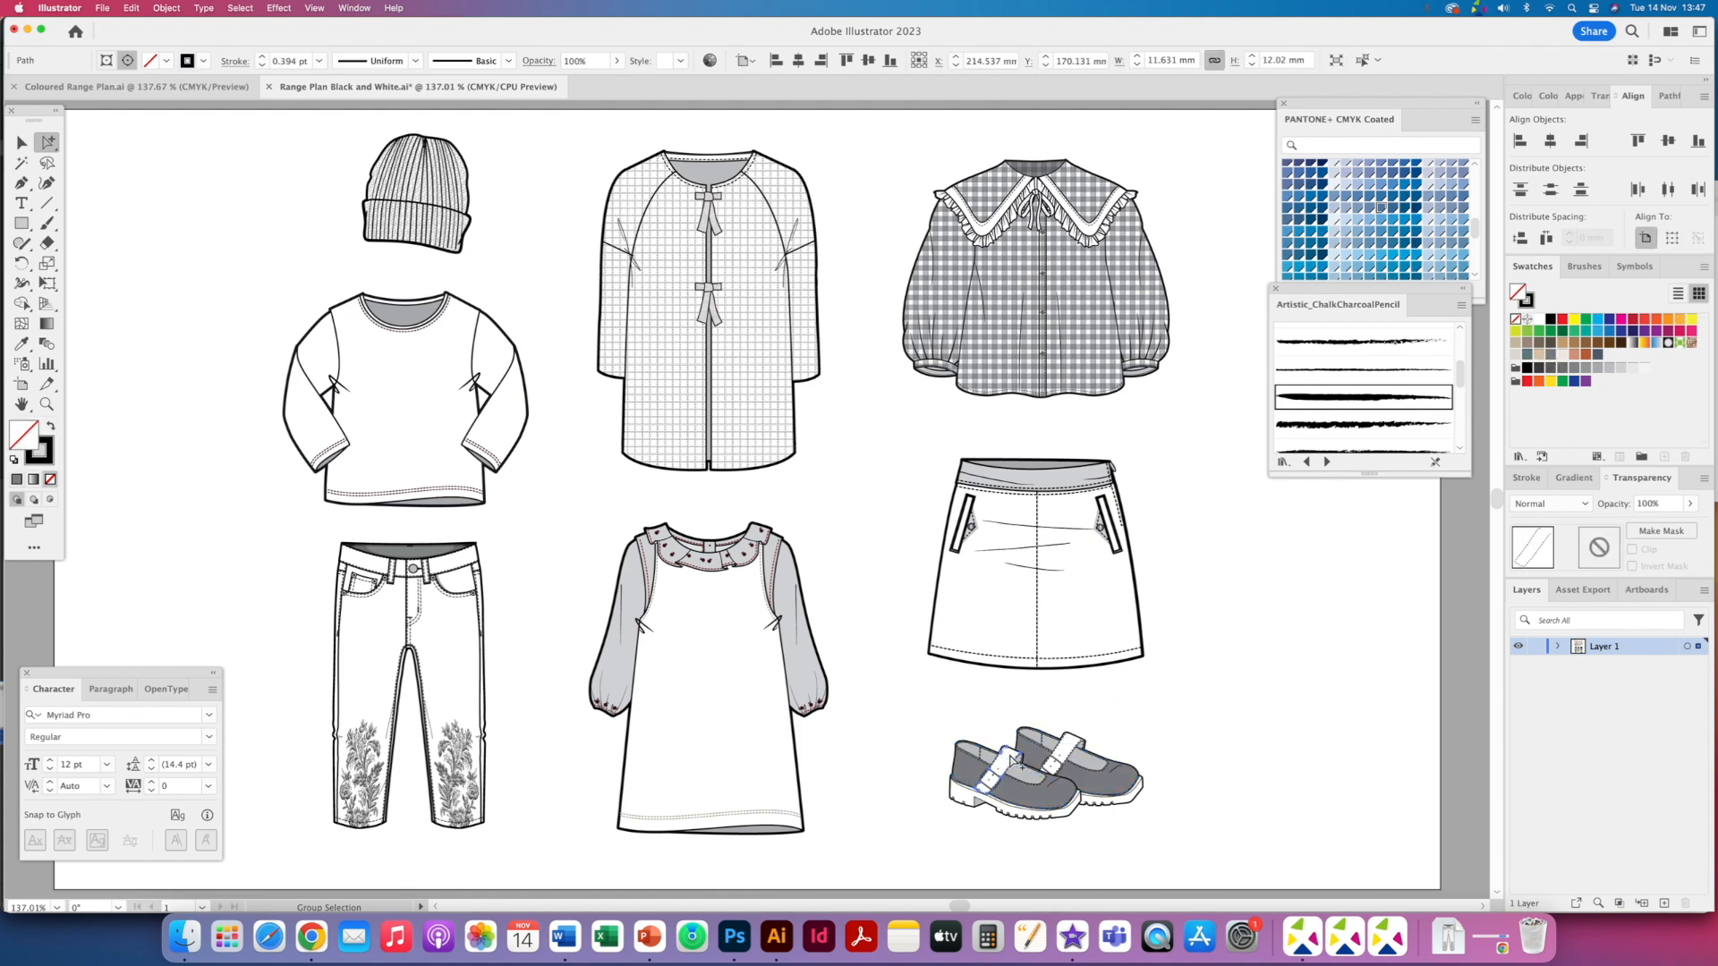
left_click(1071, 750)
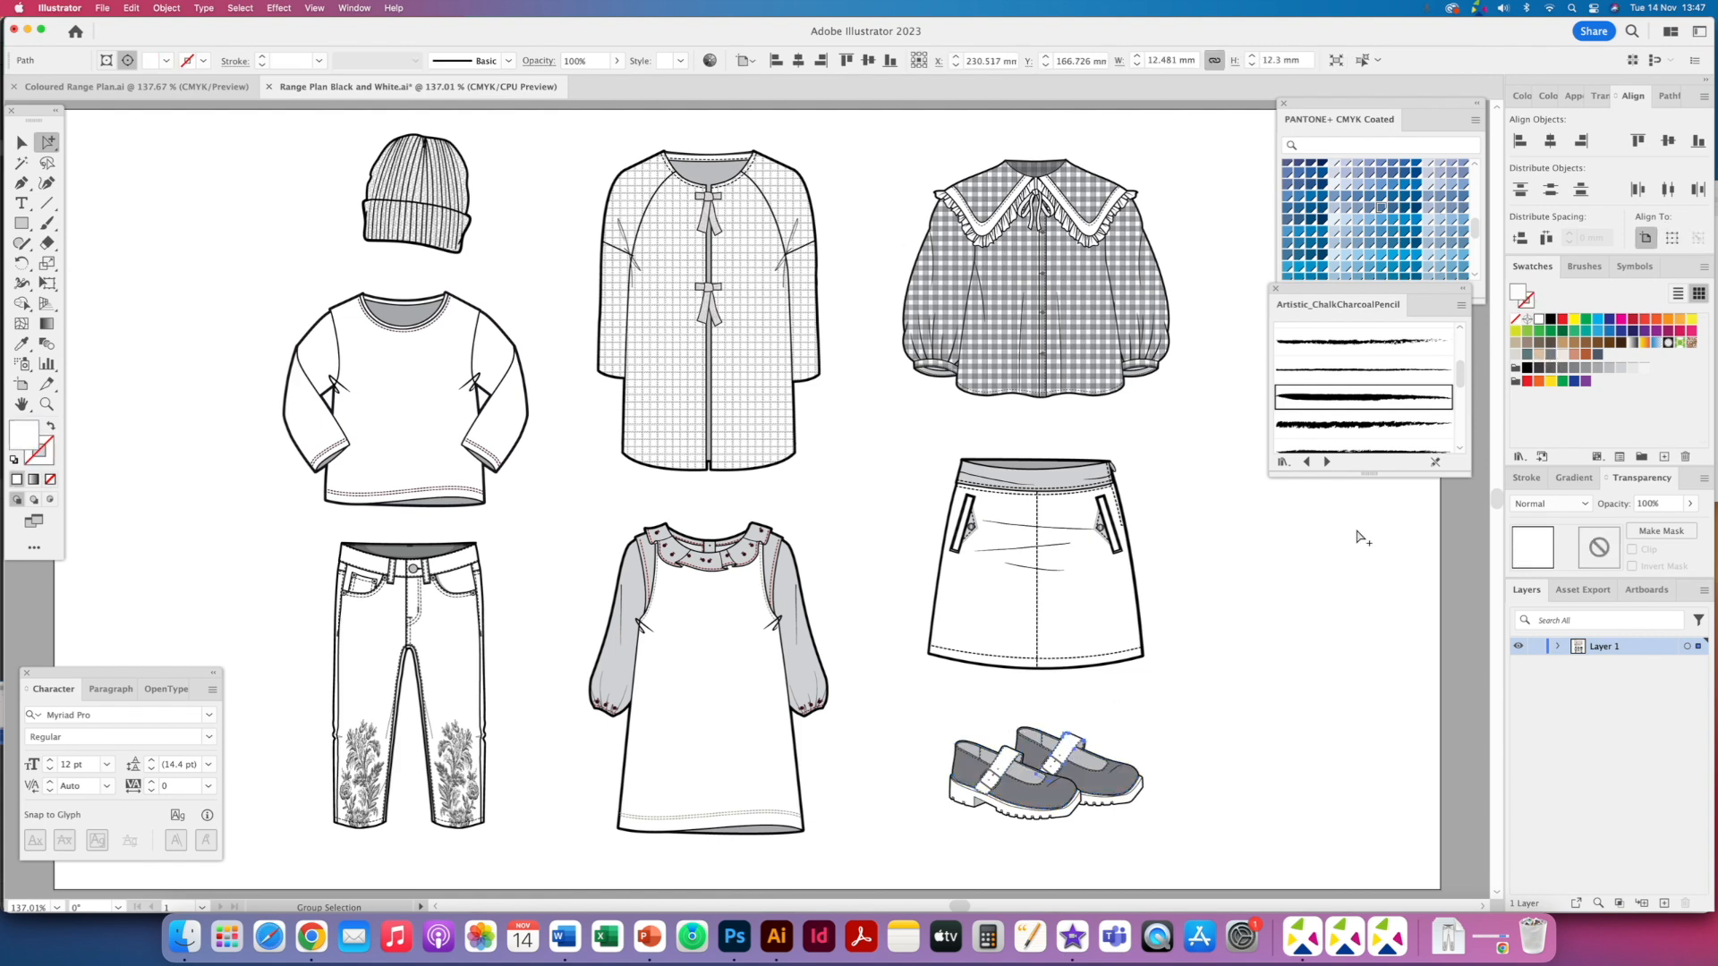
left_click(1548, 356)
left_click(881, 721)
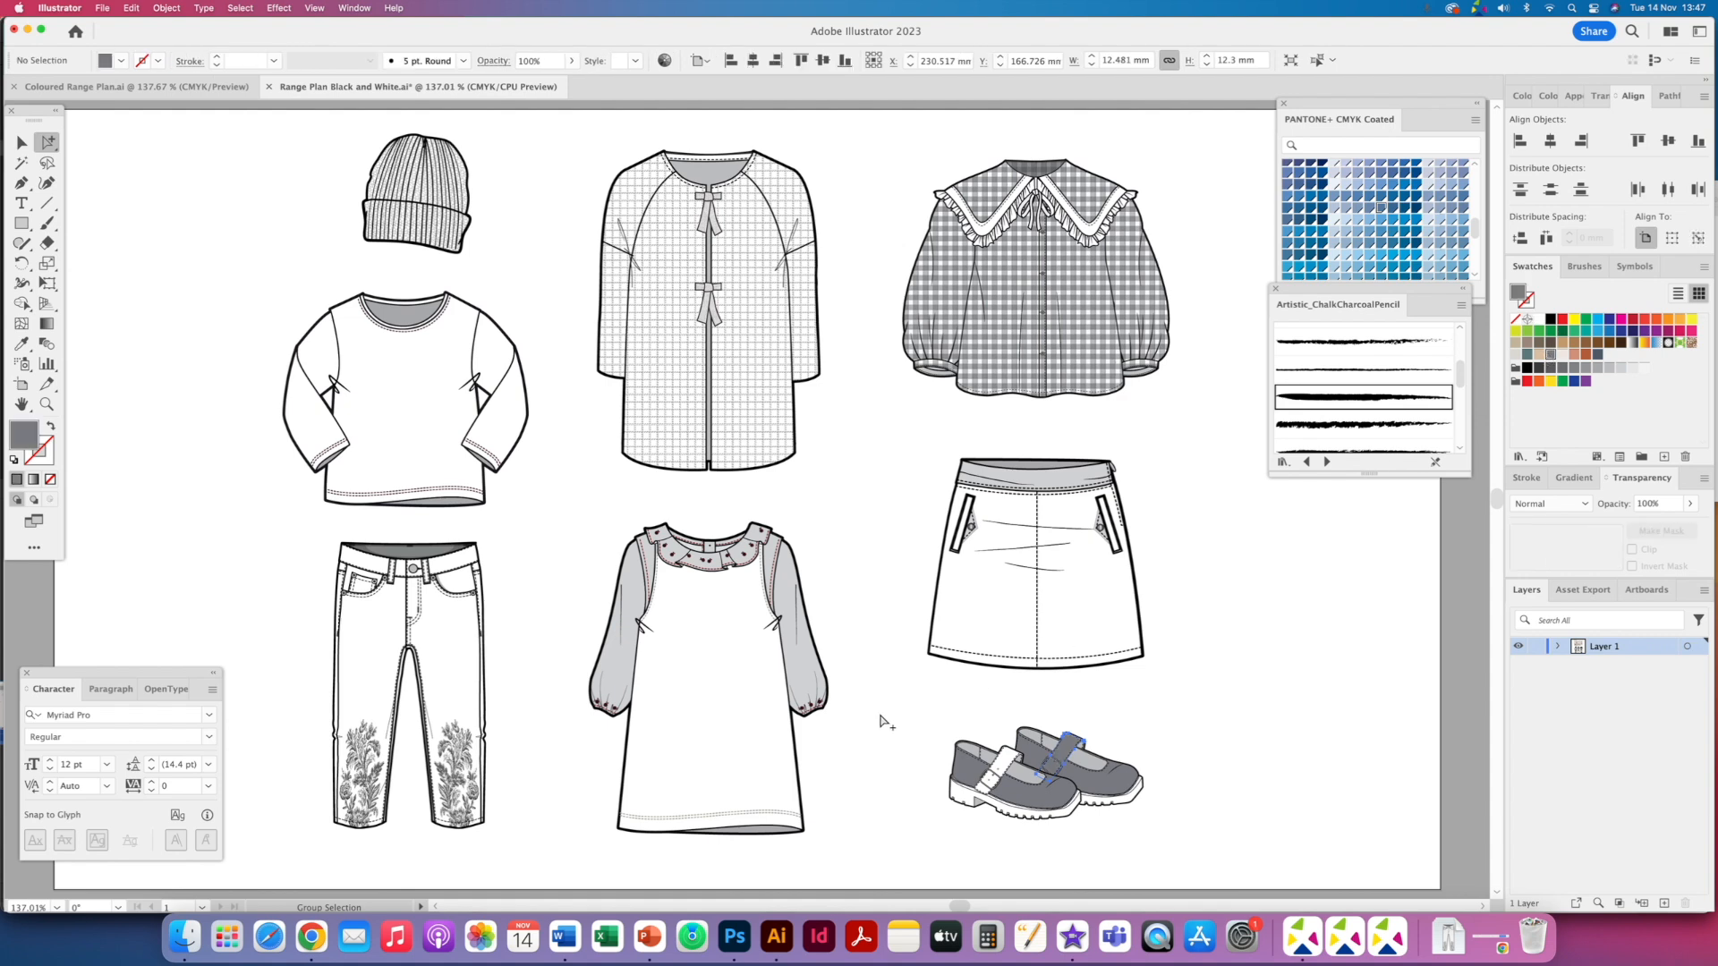
- Browse the Prints folder and preview the mushroom print images
key("super+1")
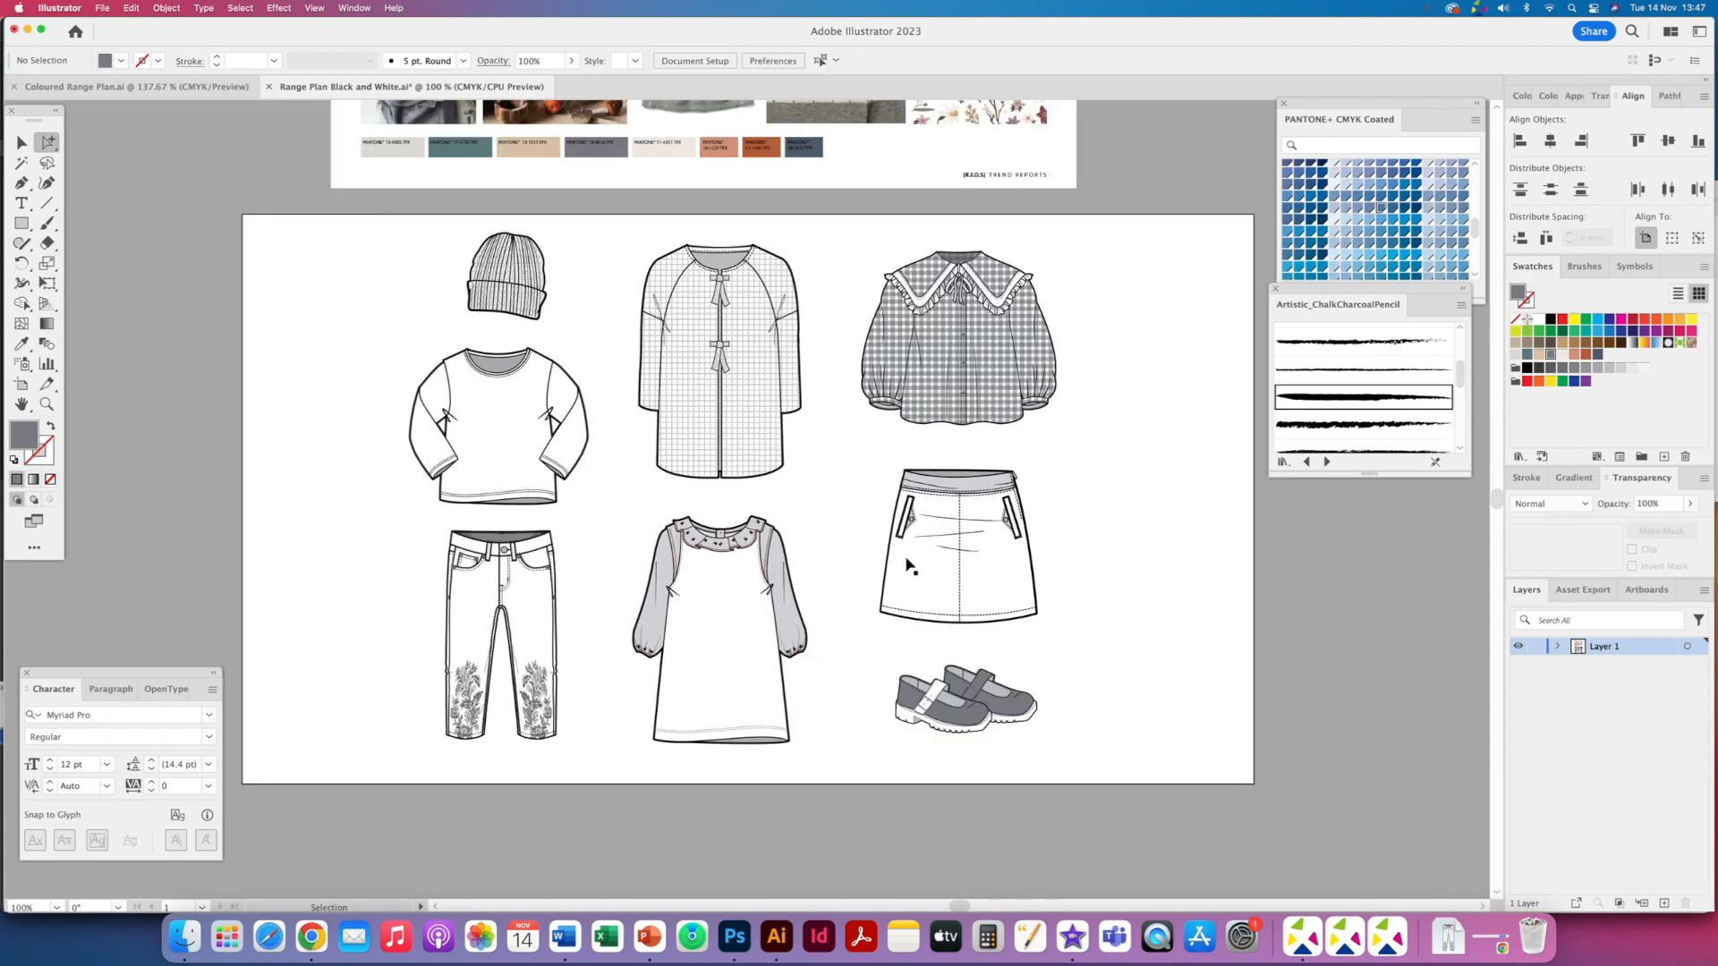
key("super+minus")
left_click_drag(634, 504, 594, 616)
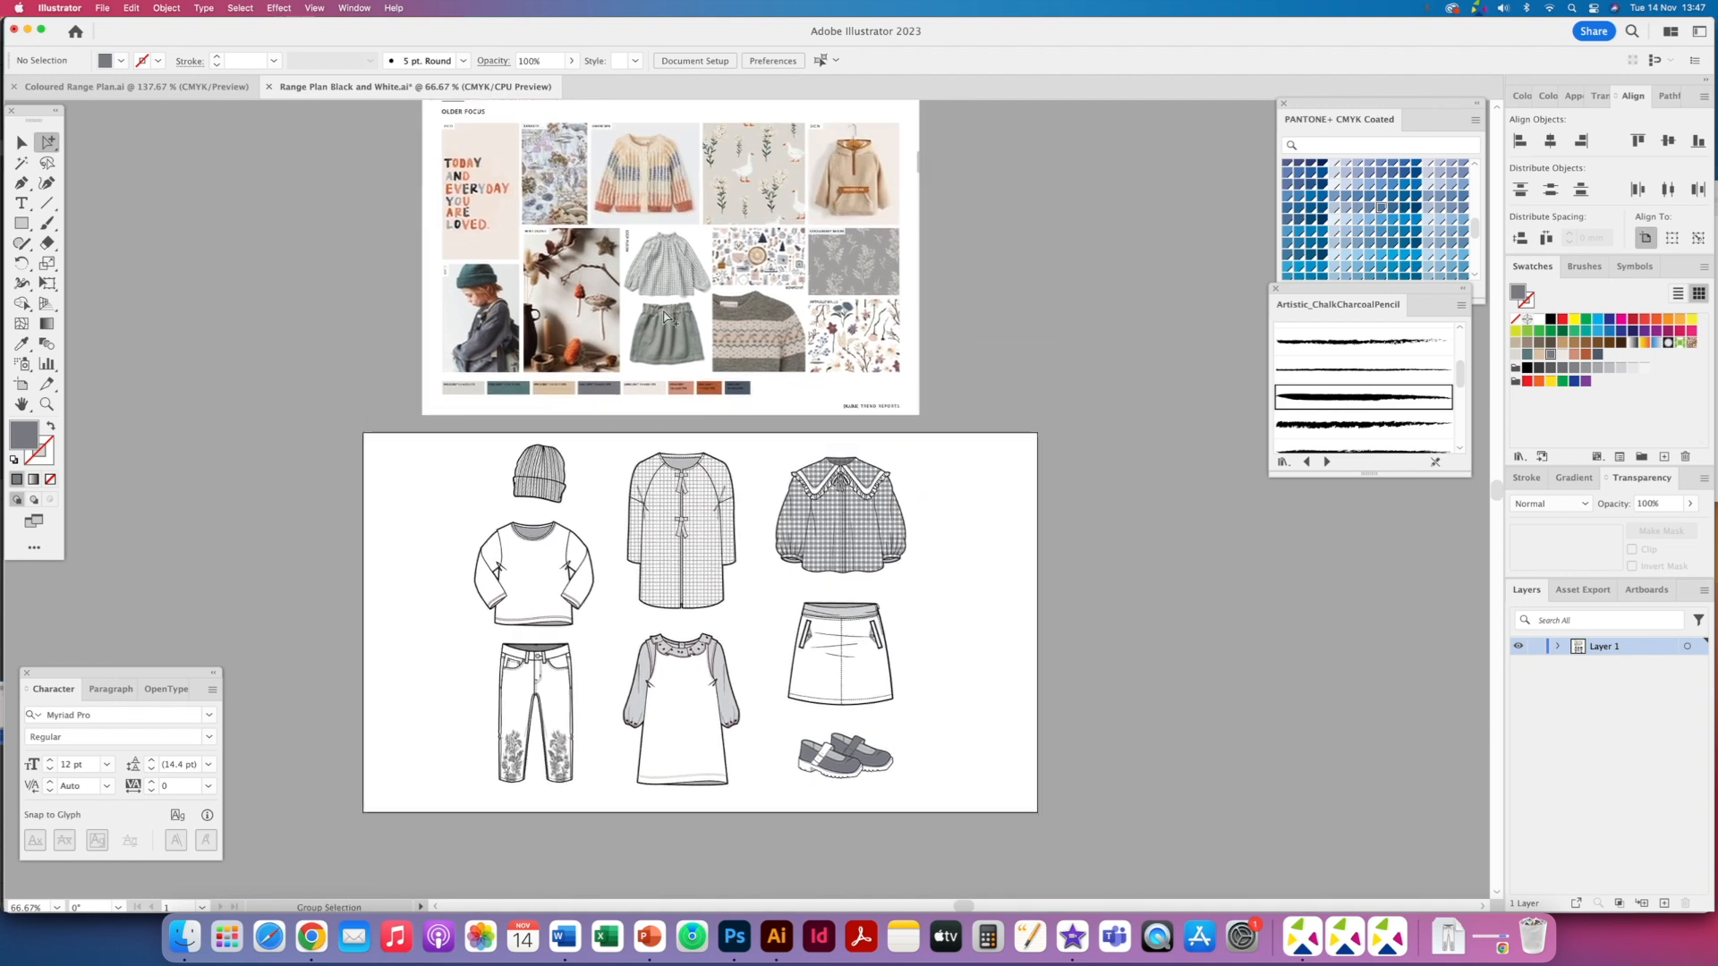
left_click(831, 514)
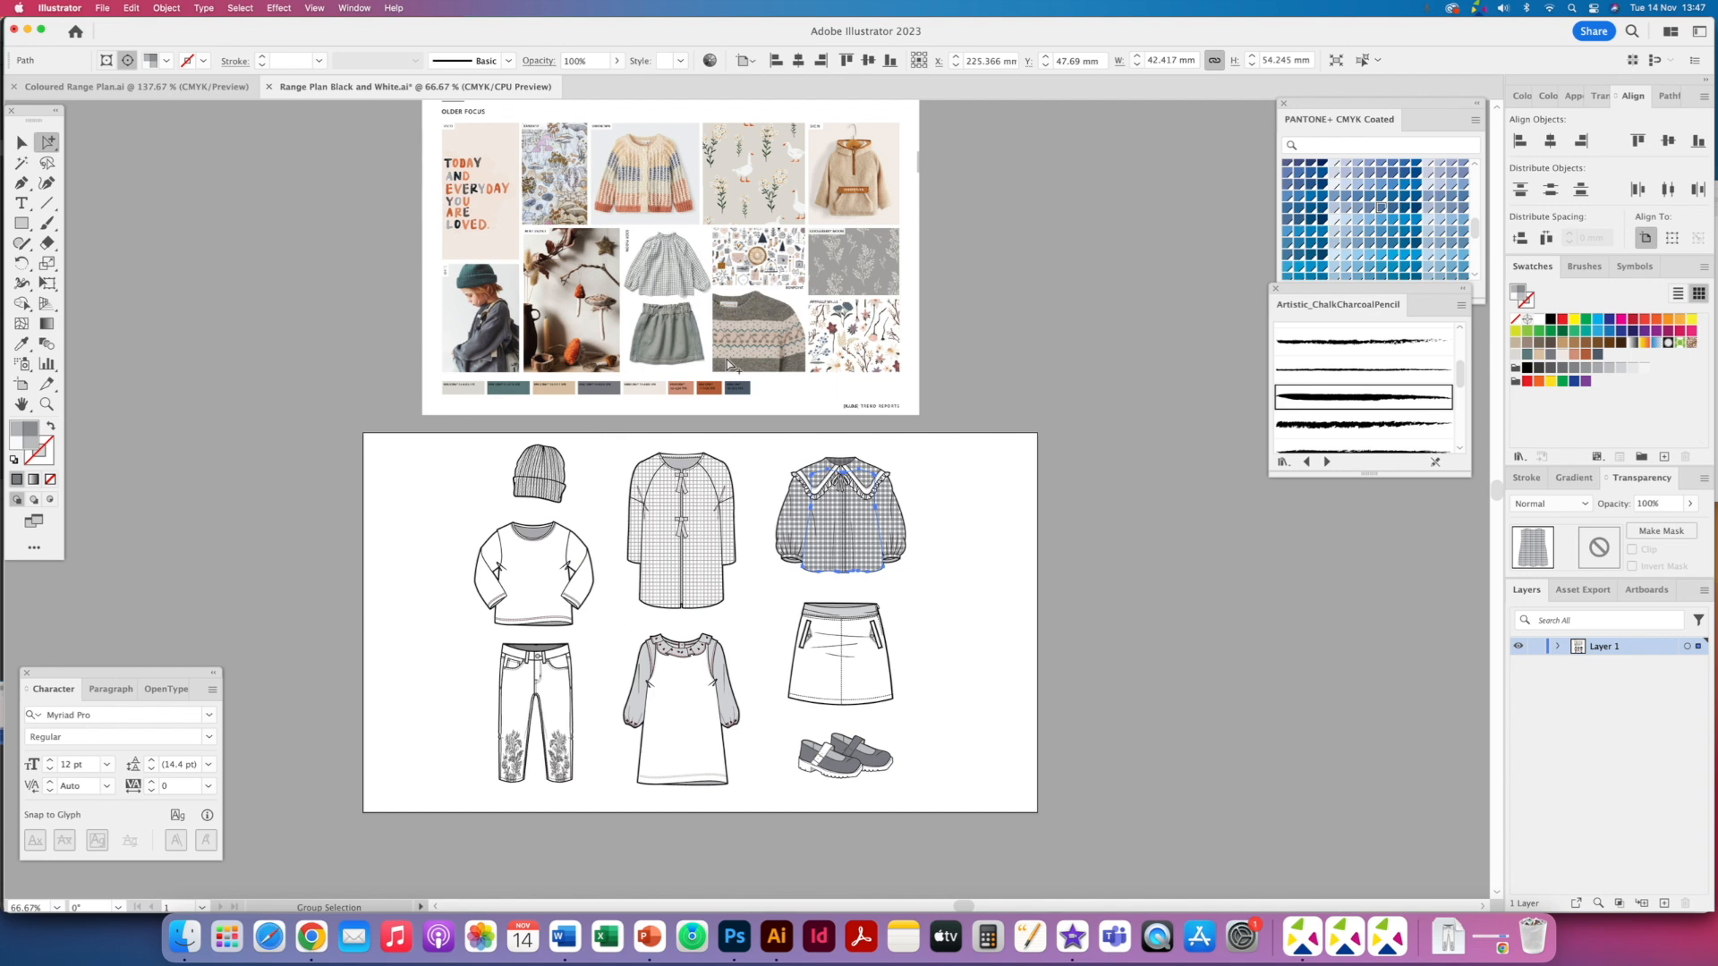
key("super+Tab")
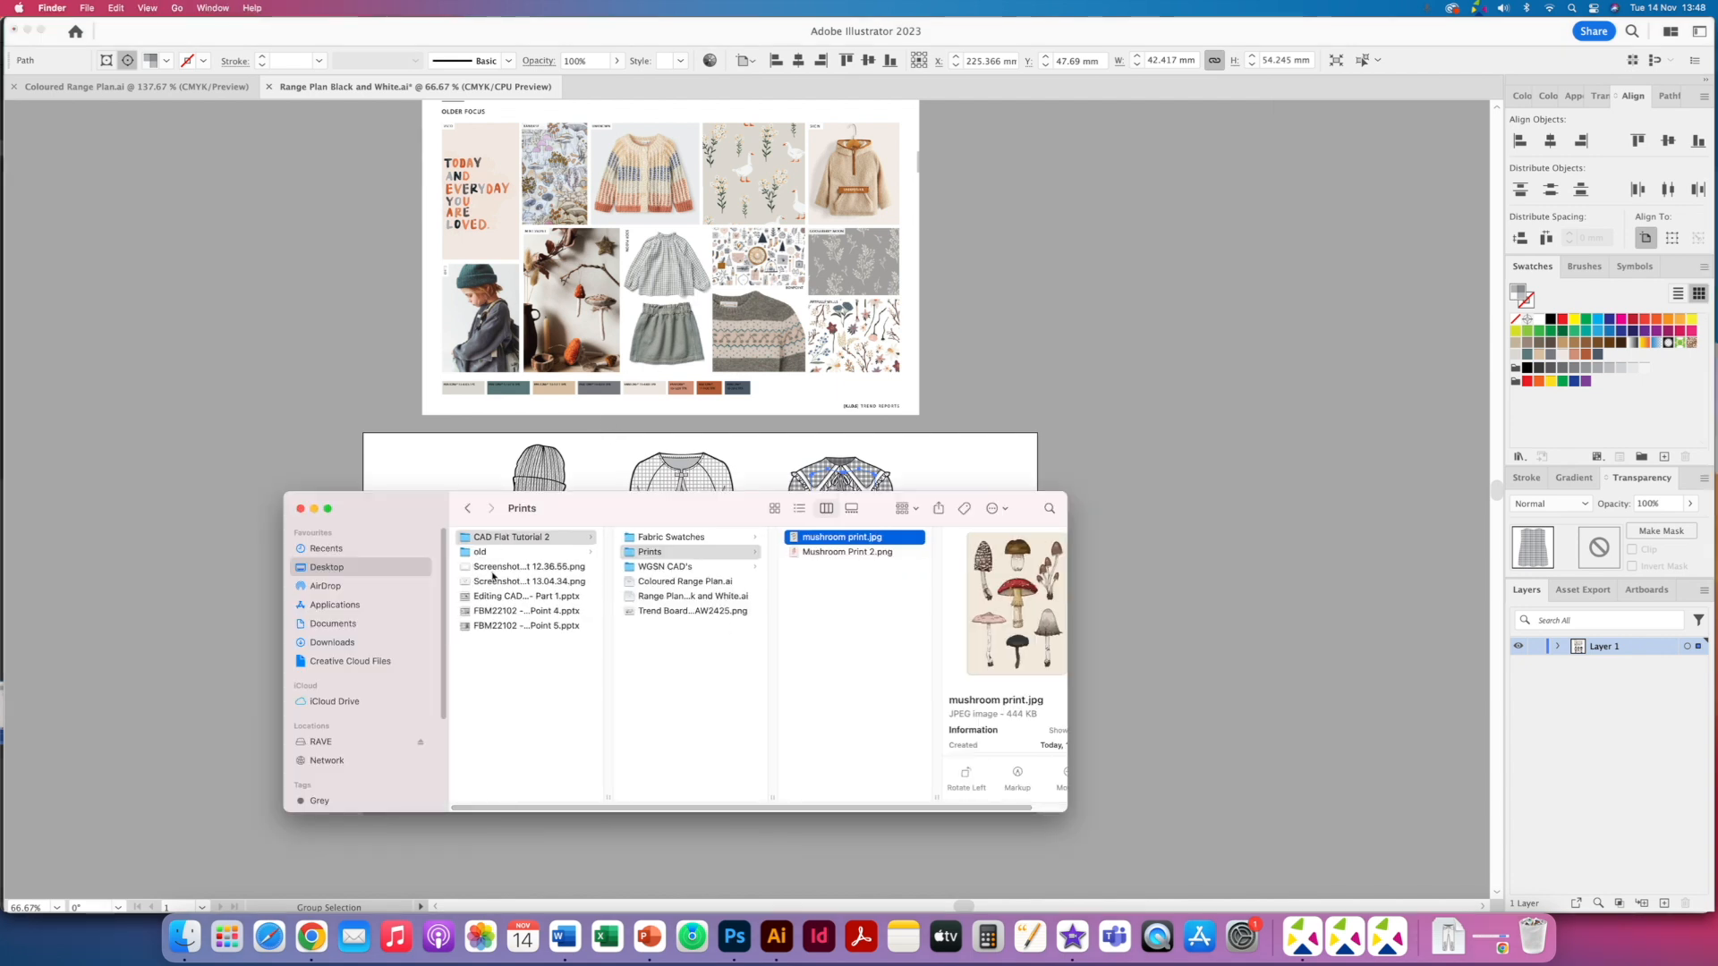
left_click(680, 538)
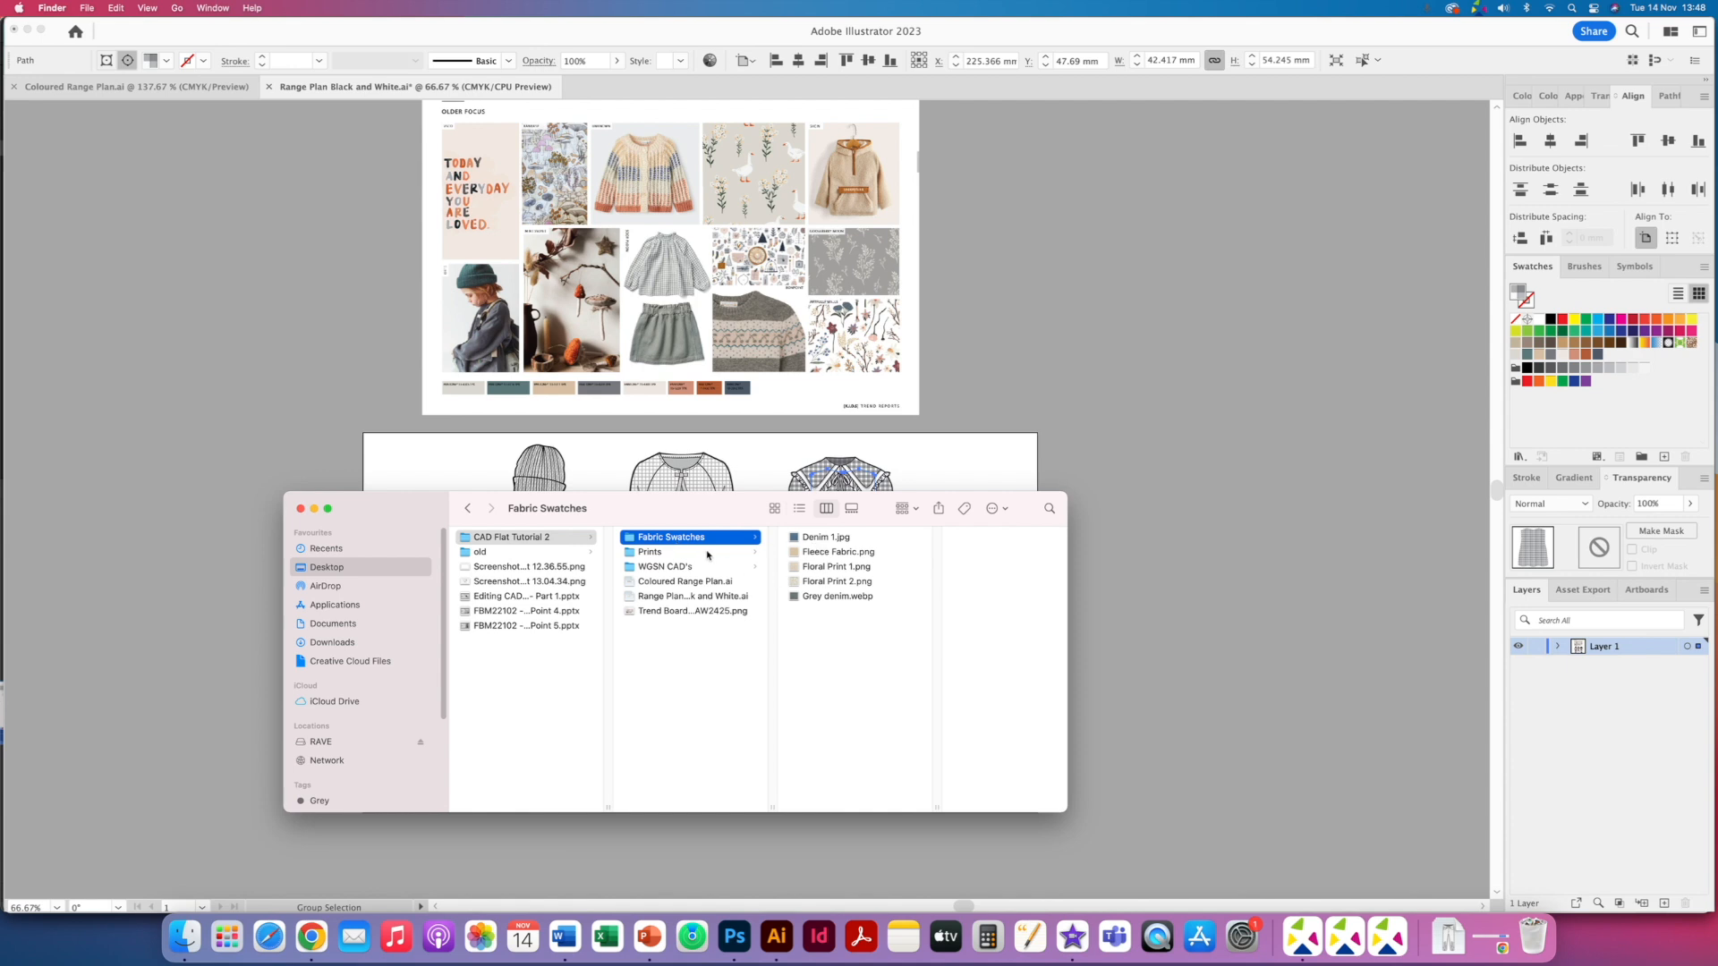
left_click(708, 553)
left_click(836, 552)
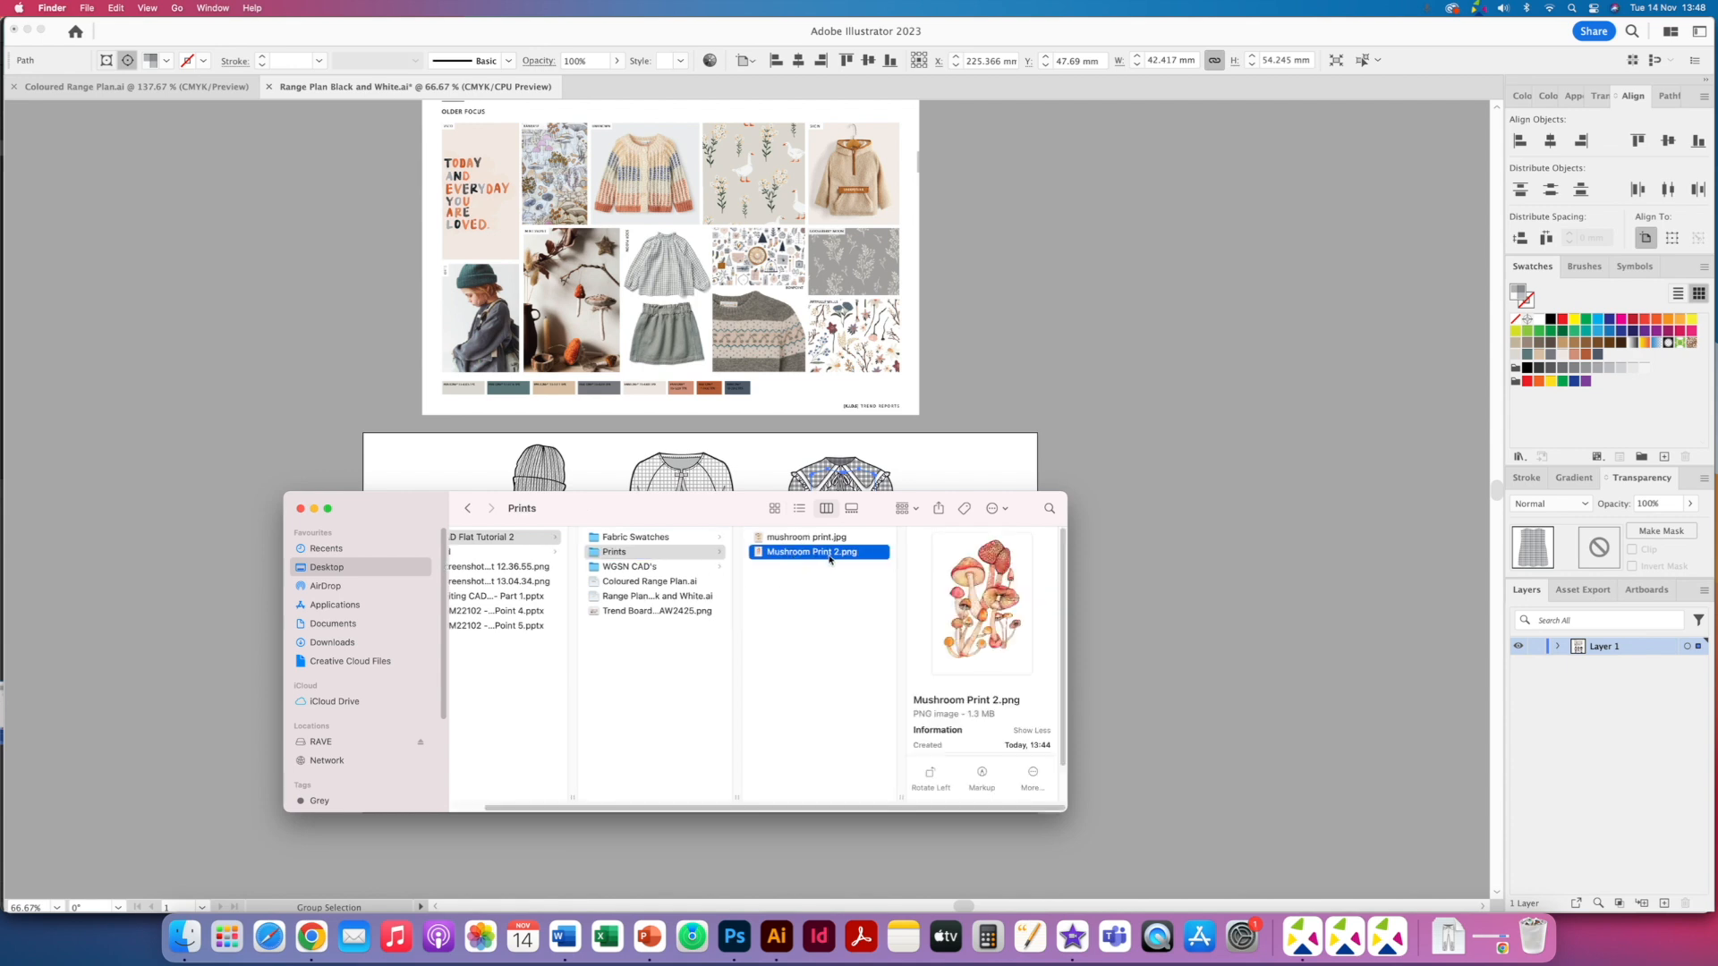
key("space")
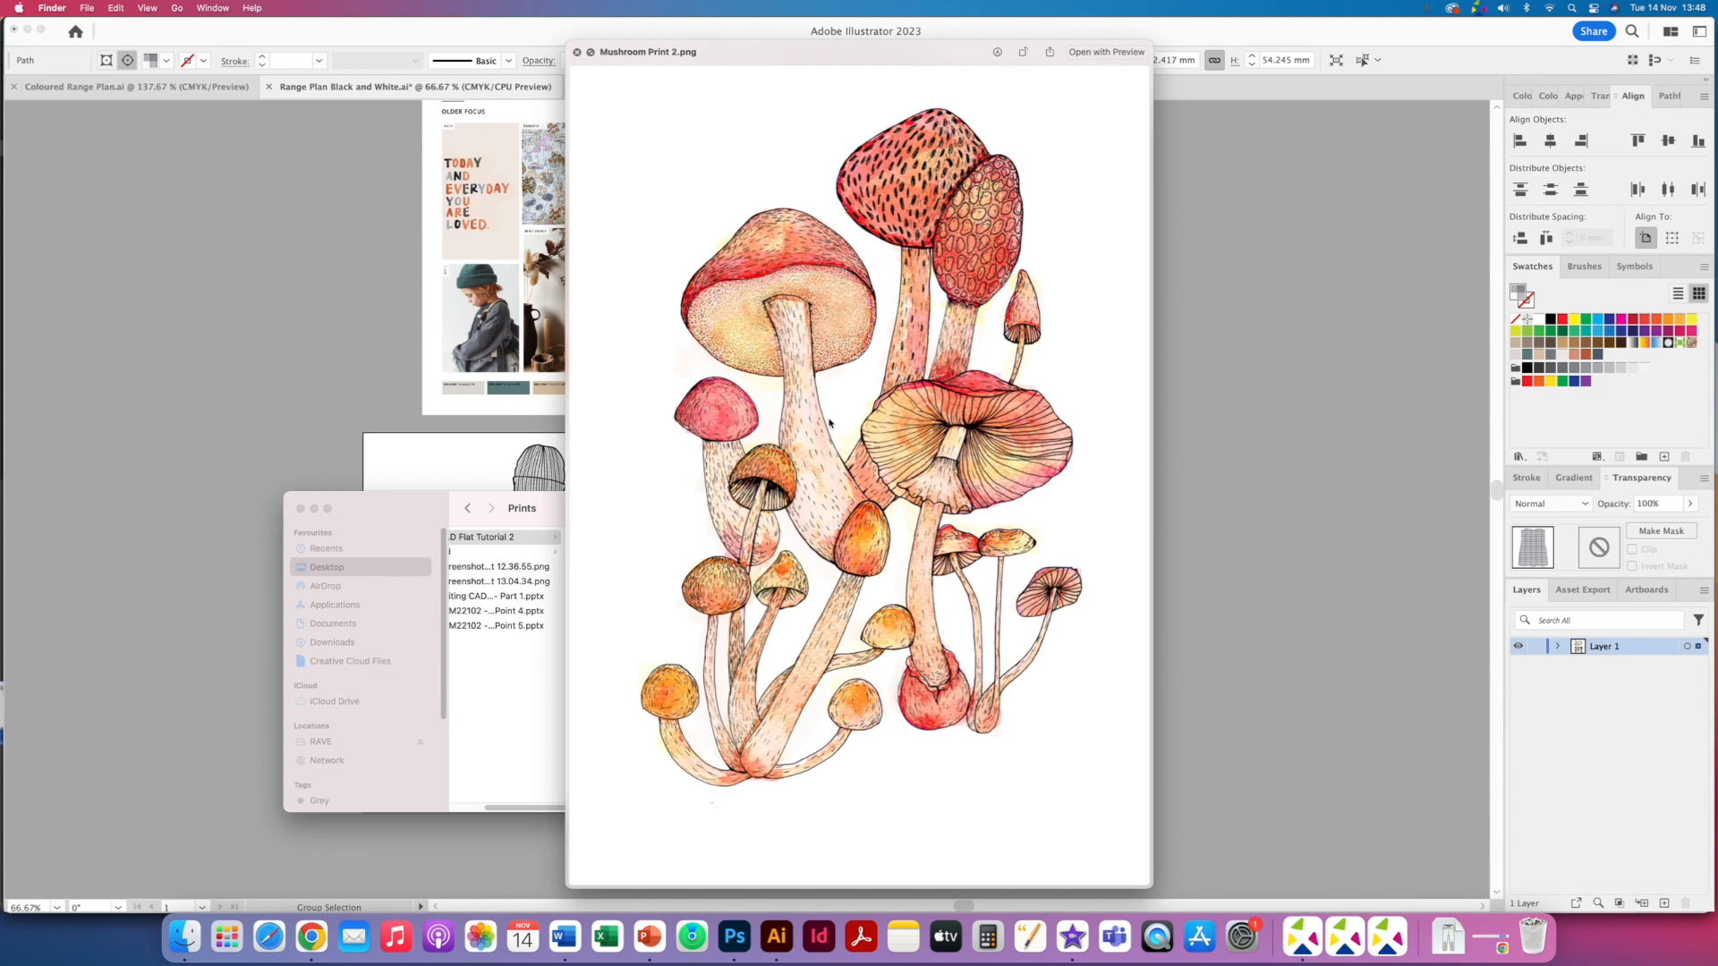
key("Down")
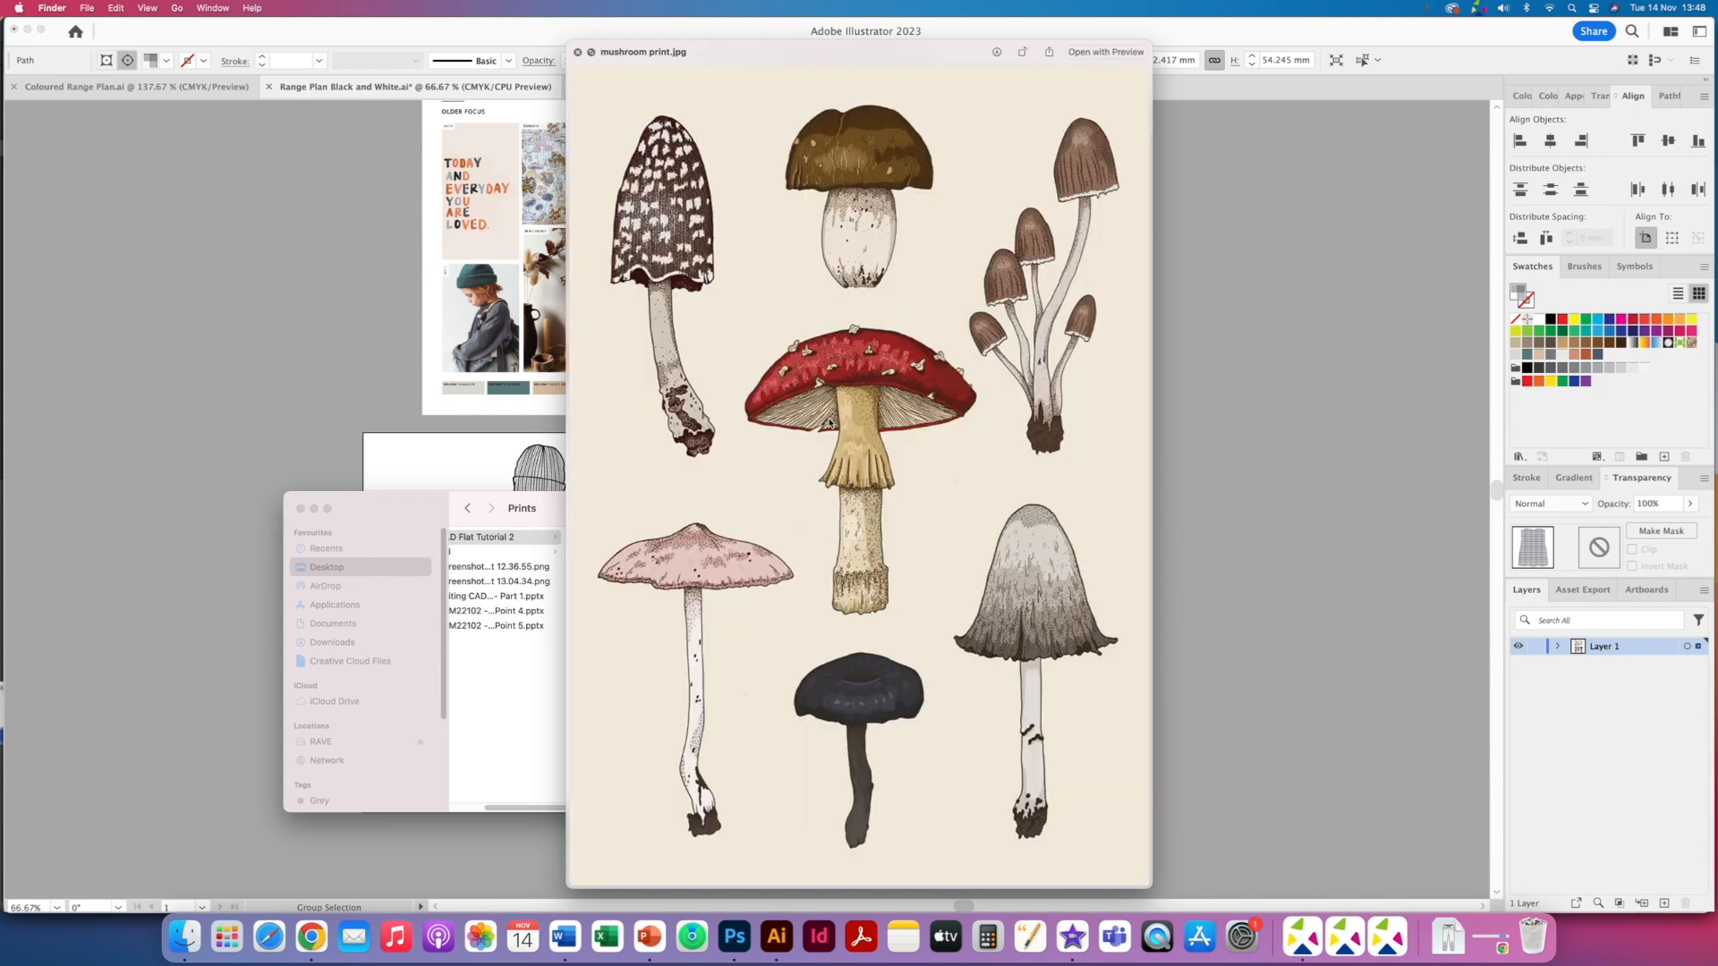
key("Up")
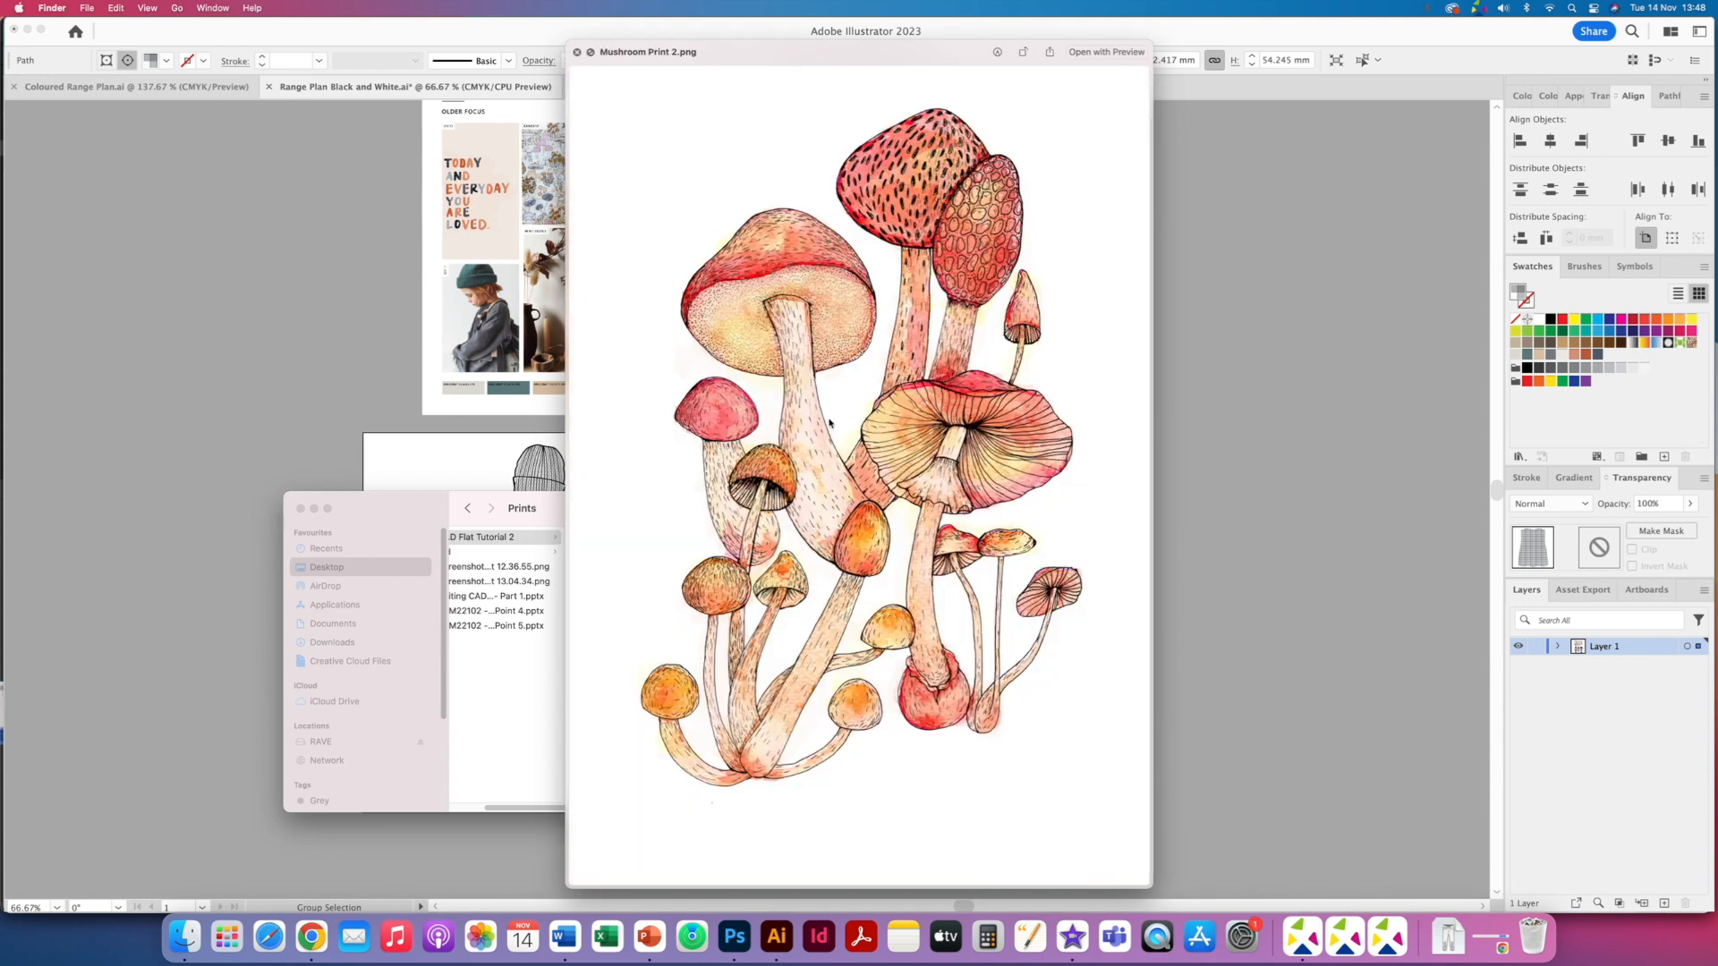
key("space")
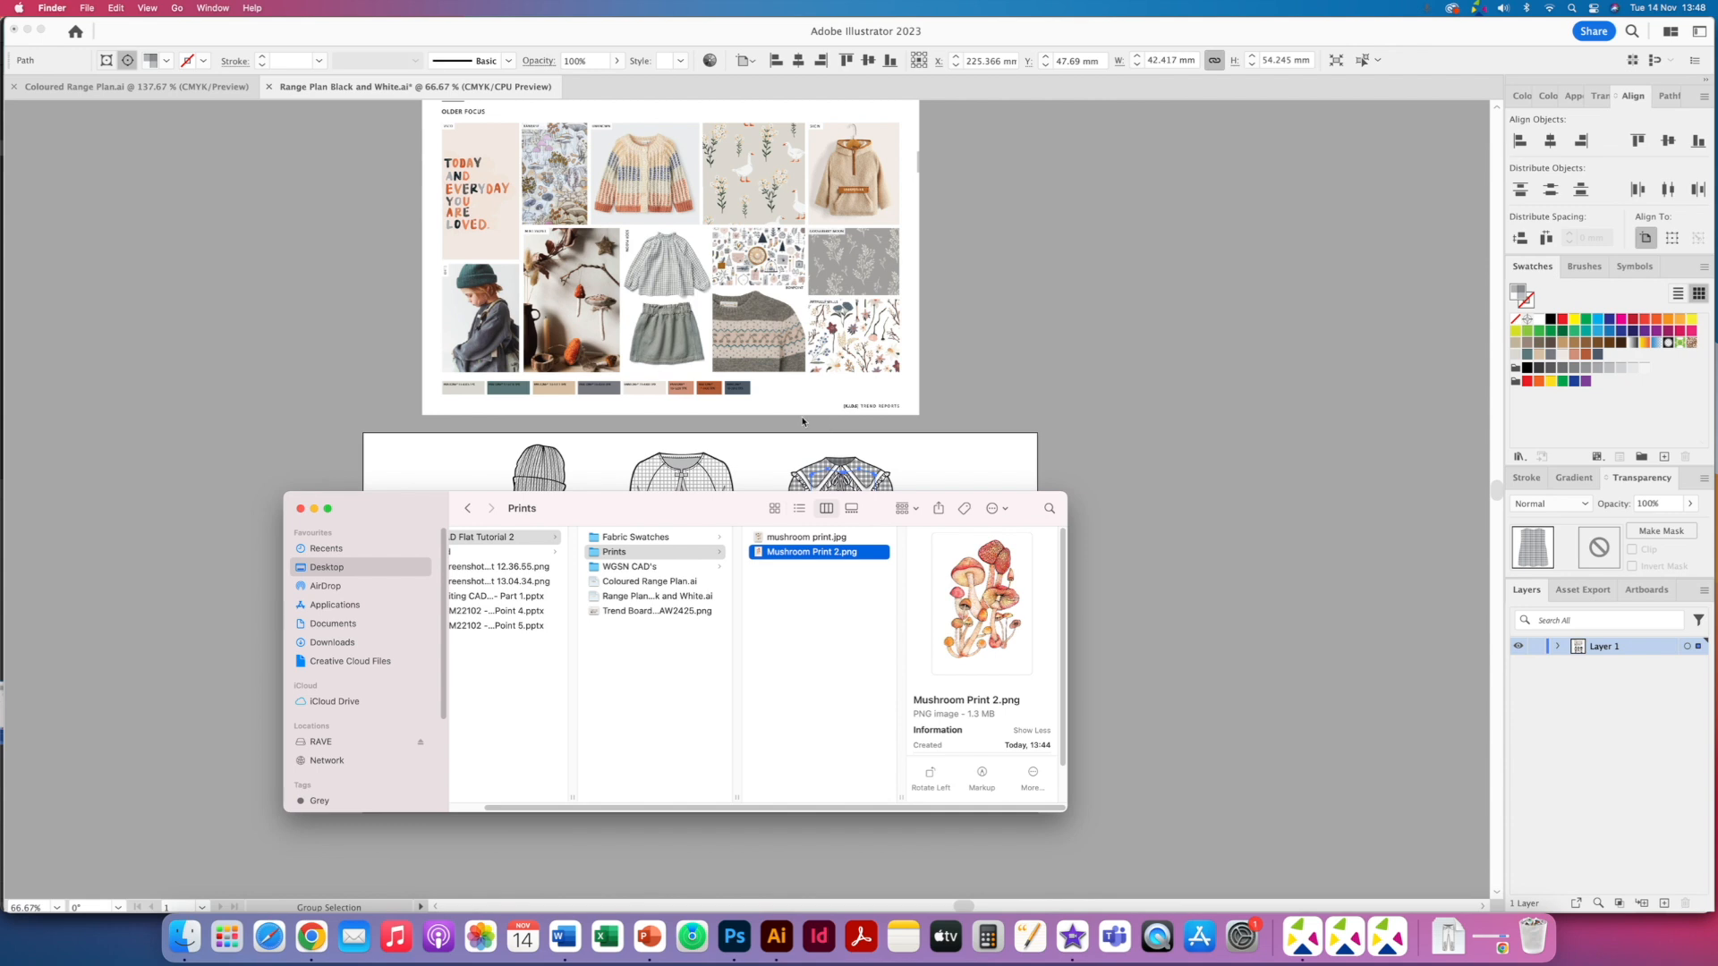
- Place Mushroom Print 2.png on the artboard and delete it again
left_click_drag(790, 554, 823, 484)
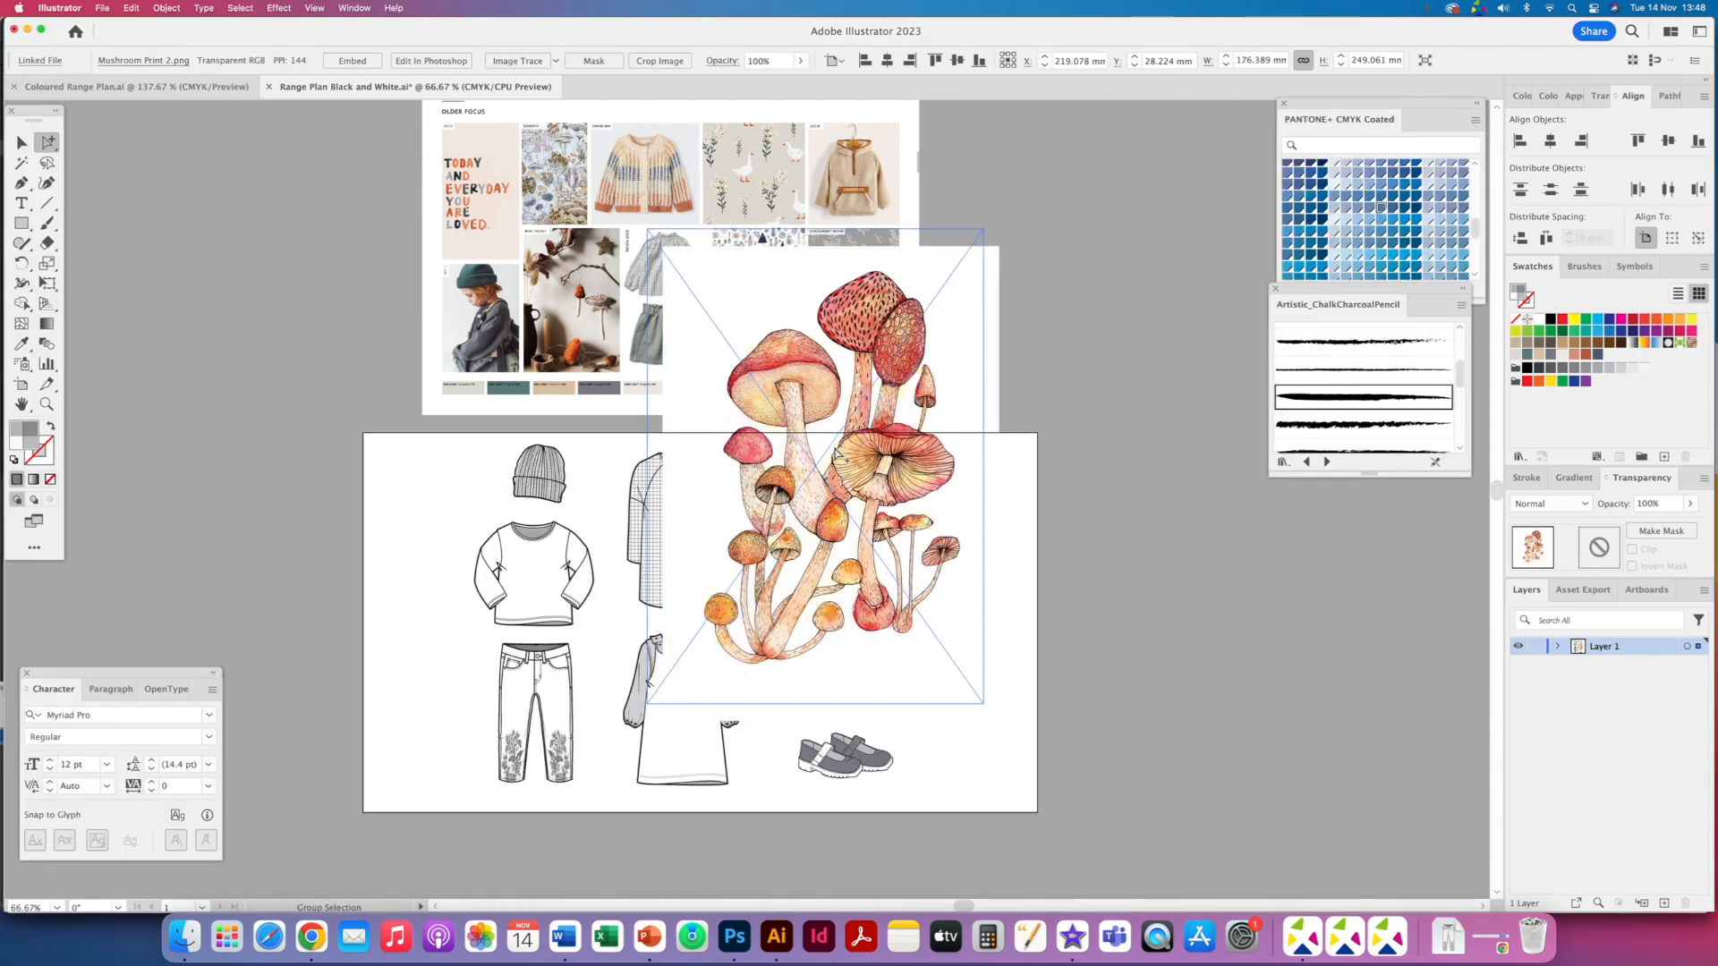
key("Delete")
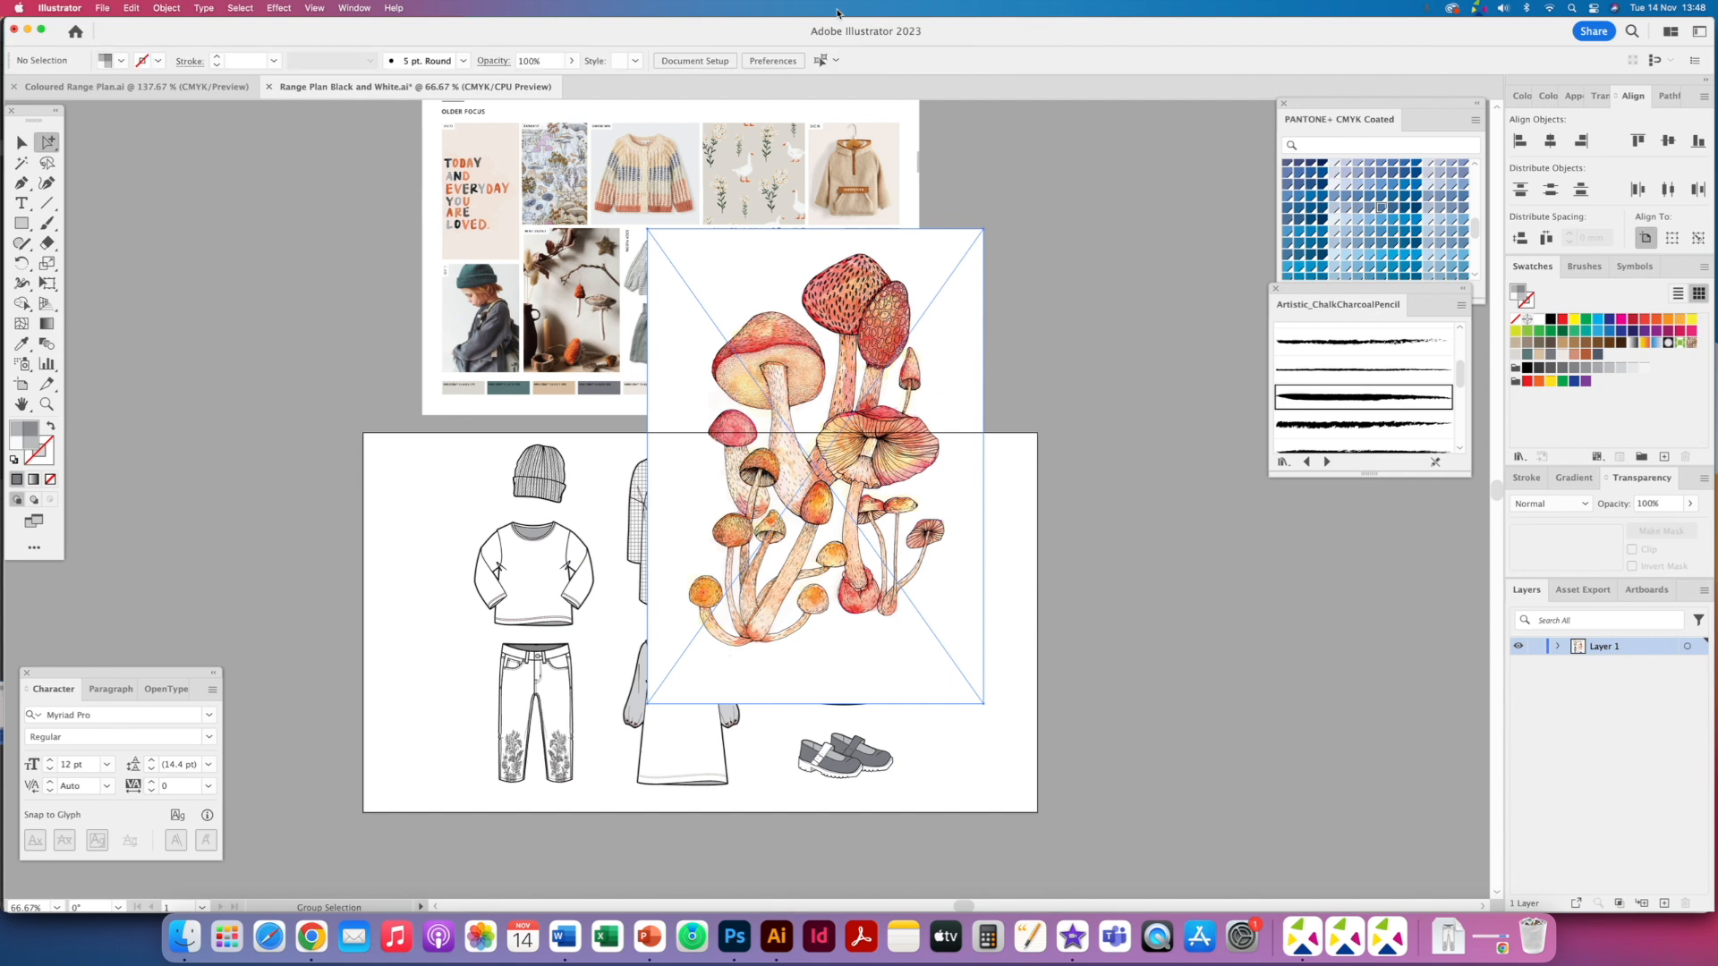
- Open Mushroom Print 2.png in Photoshop and delete its white background with the Magic Wand Tool
left_click(184, 936)
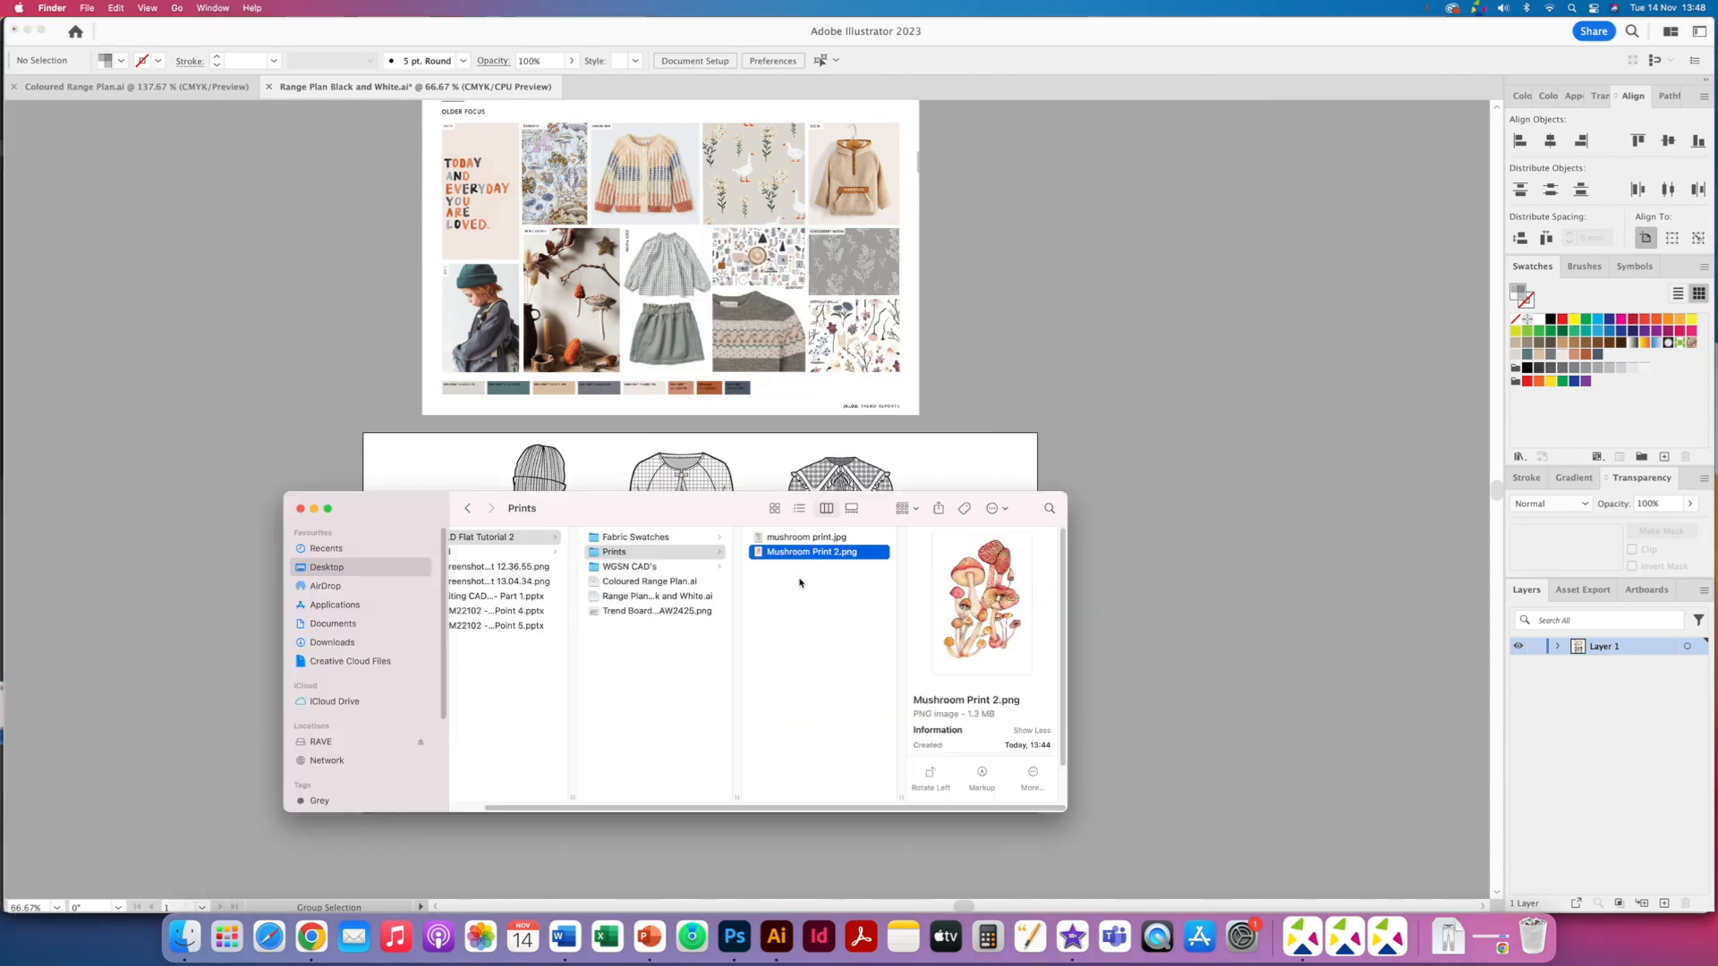
left_click(733, 937)
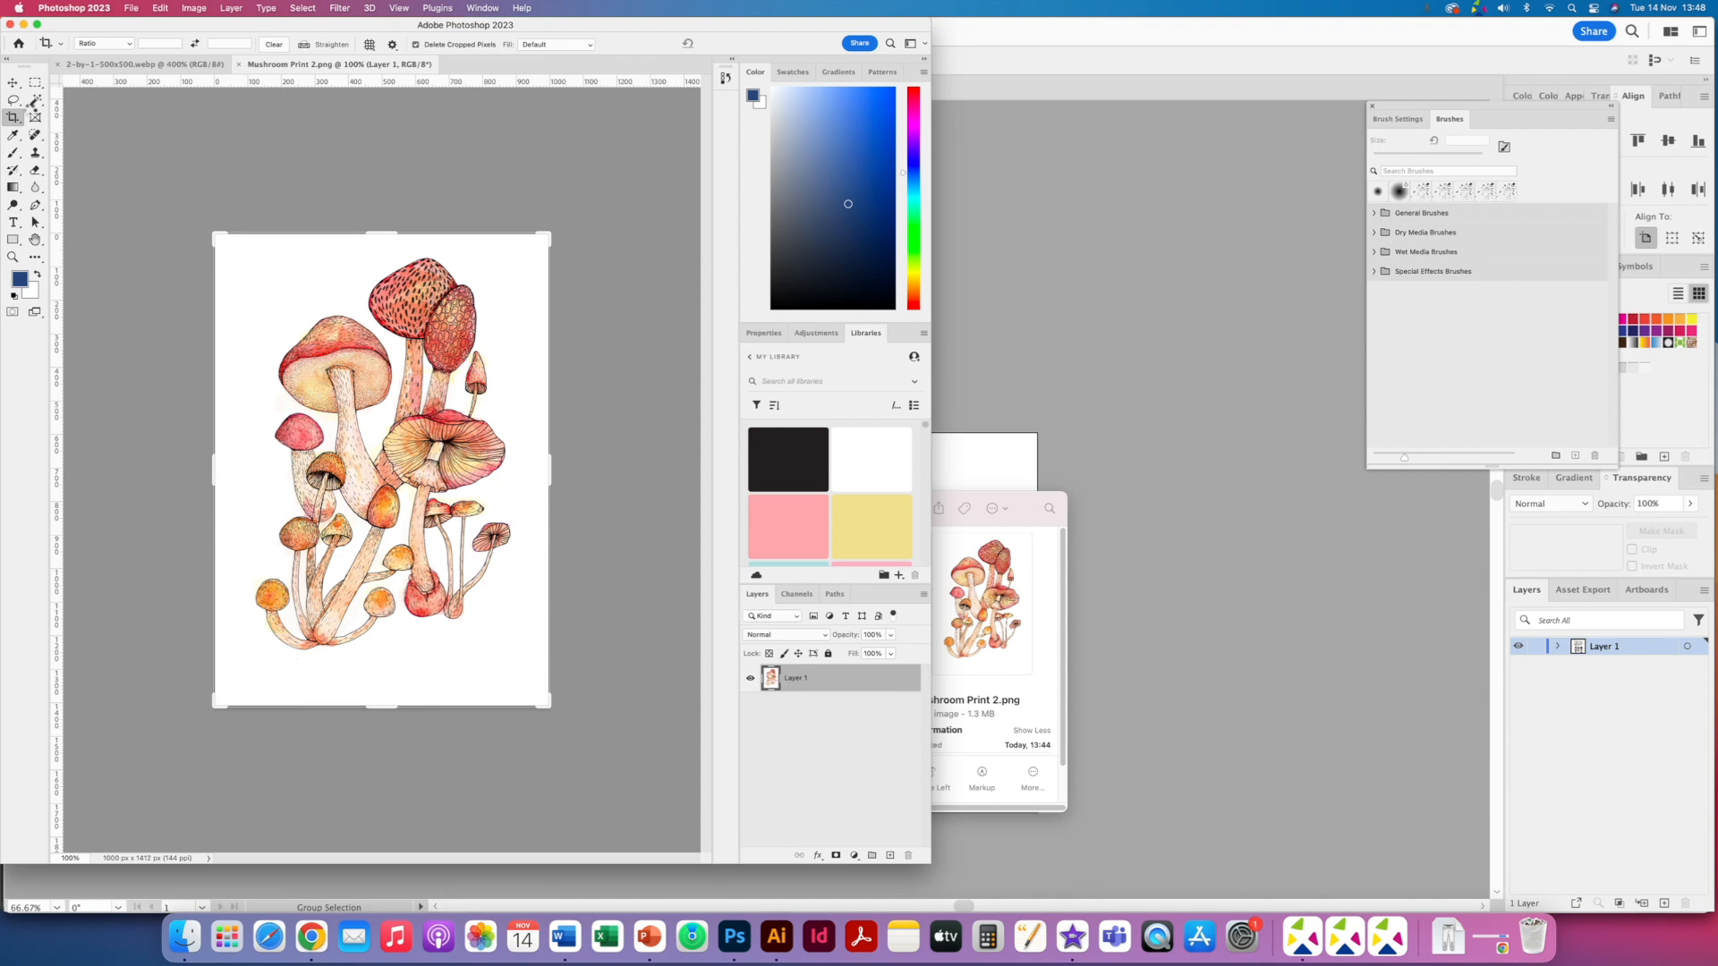
left_click(36, 104)
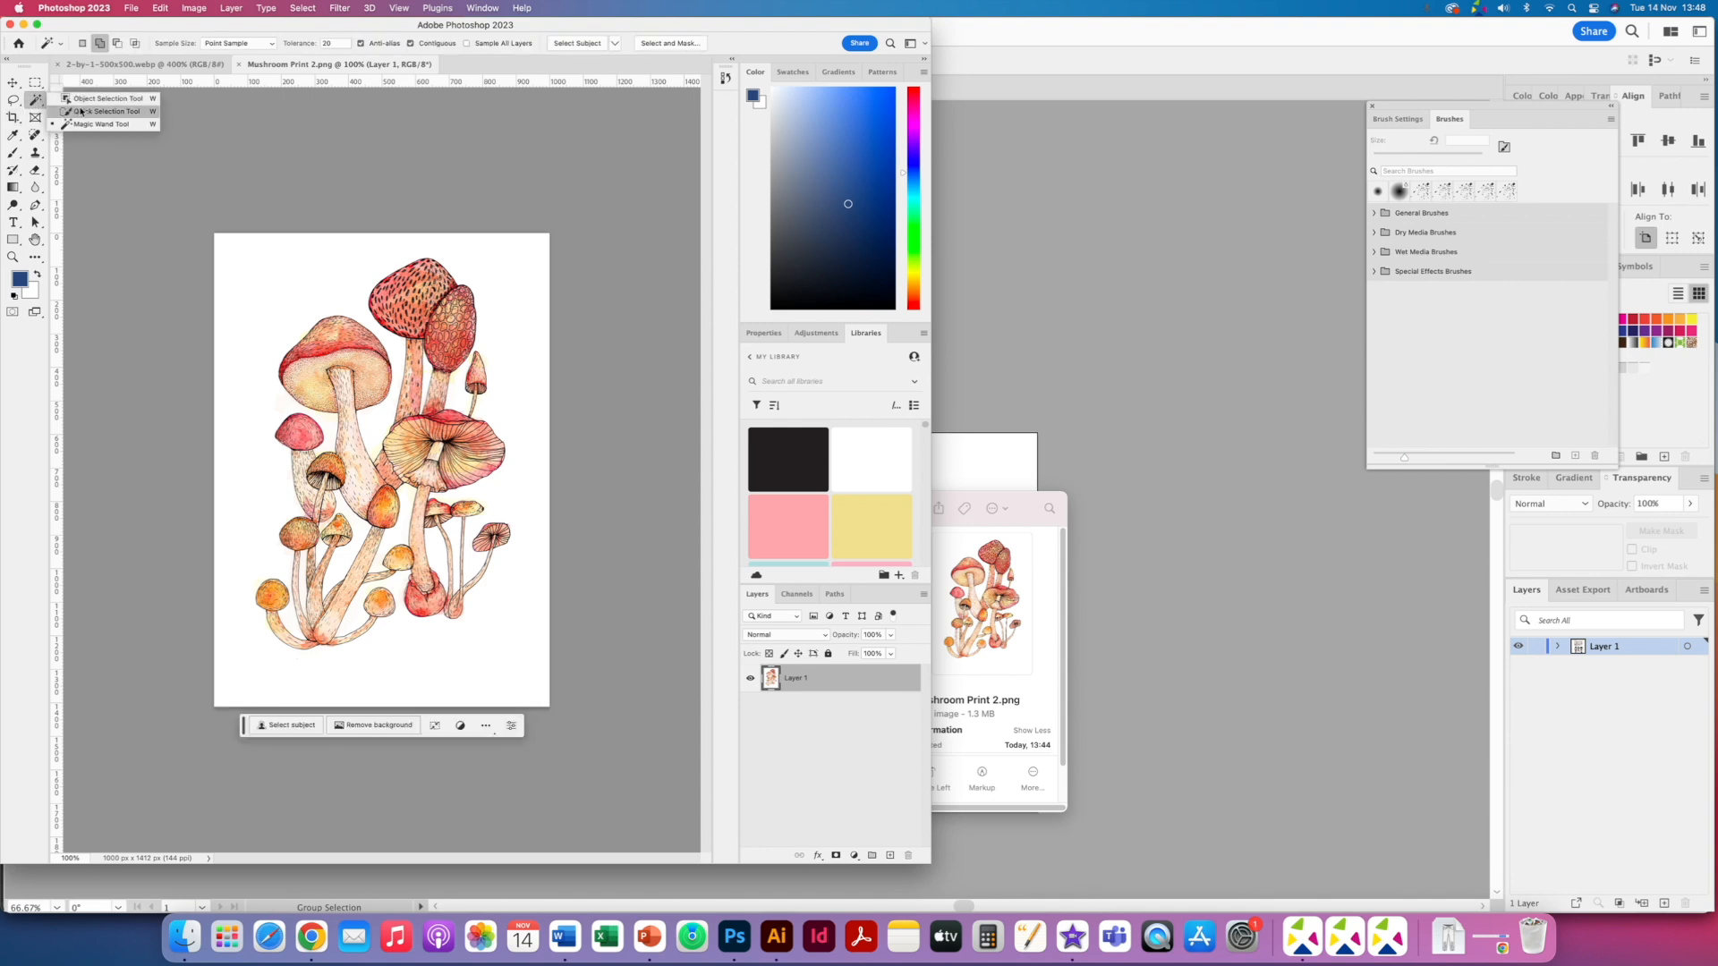
left_click(96, 126)
left_click(247, 284)
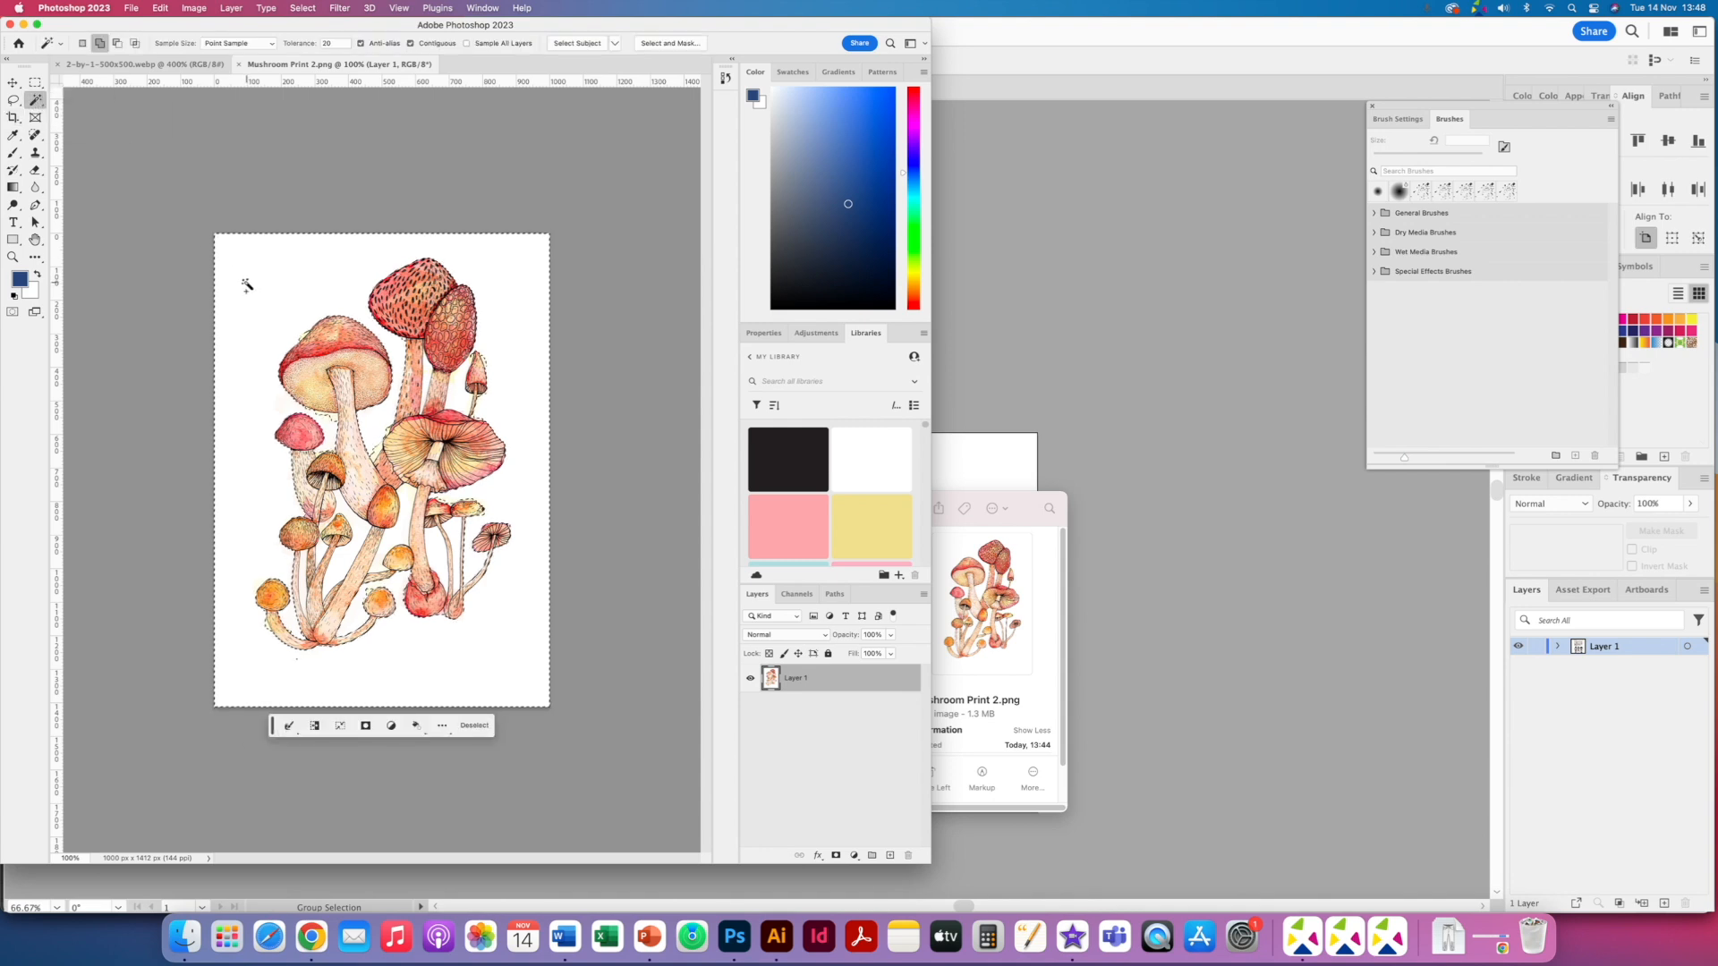
key("Delete")
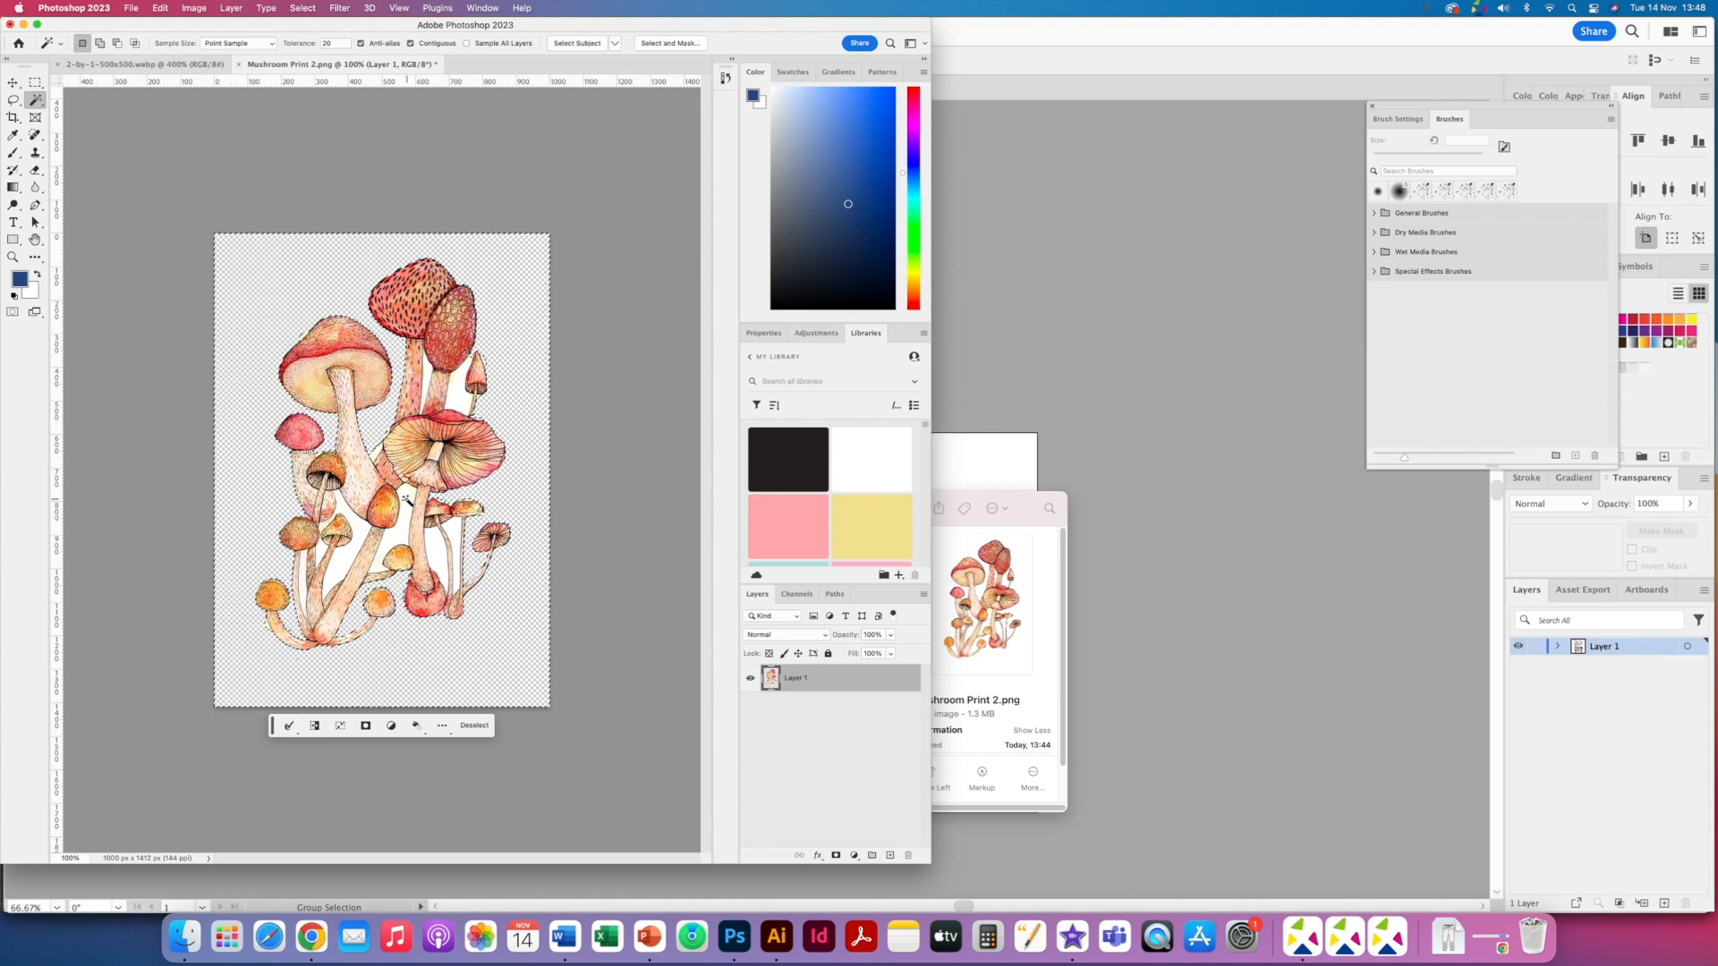
- Remove the remaining white gaps between the mushrooms with the Magic Wand Tool
left_click(362, 540)
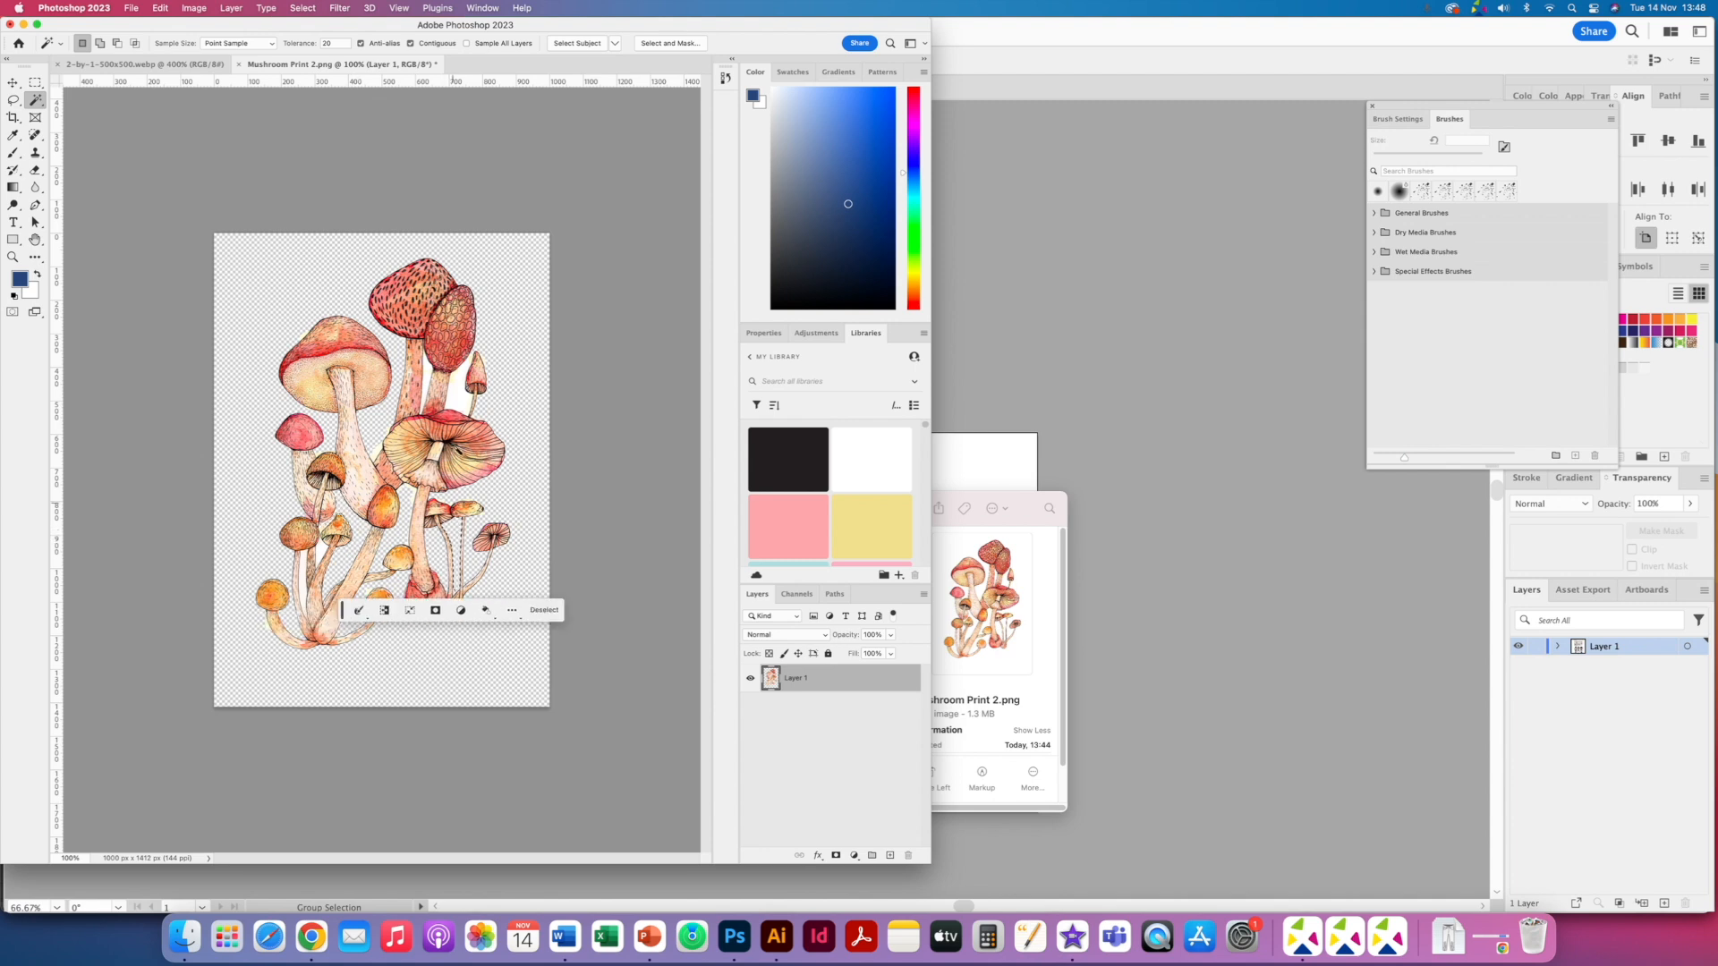
left_click(466, 404)
left_click(452, 385)
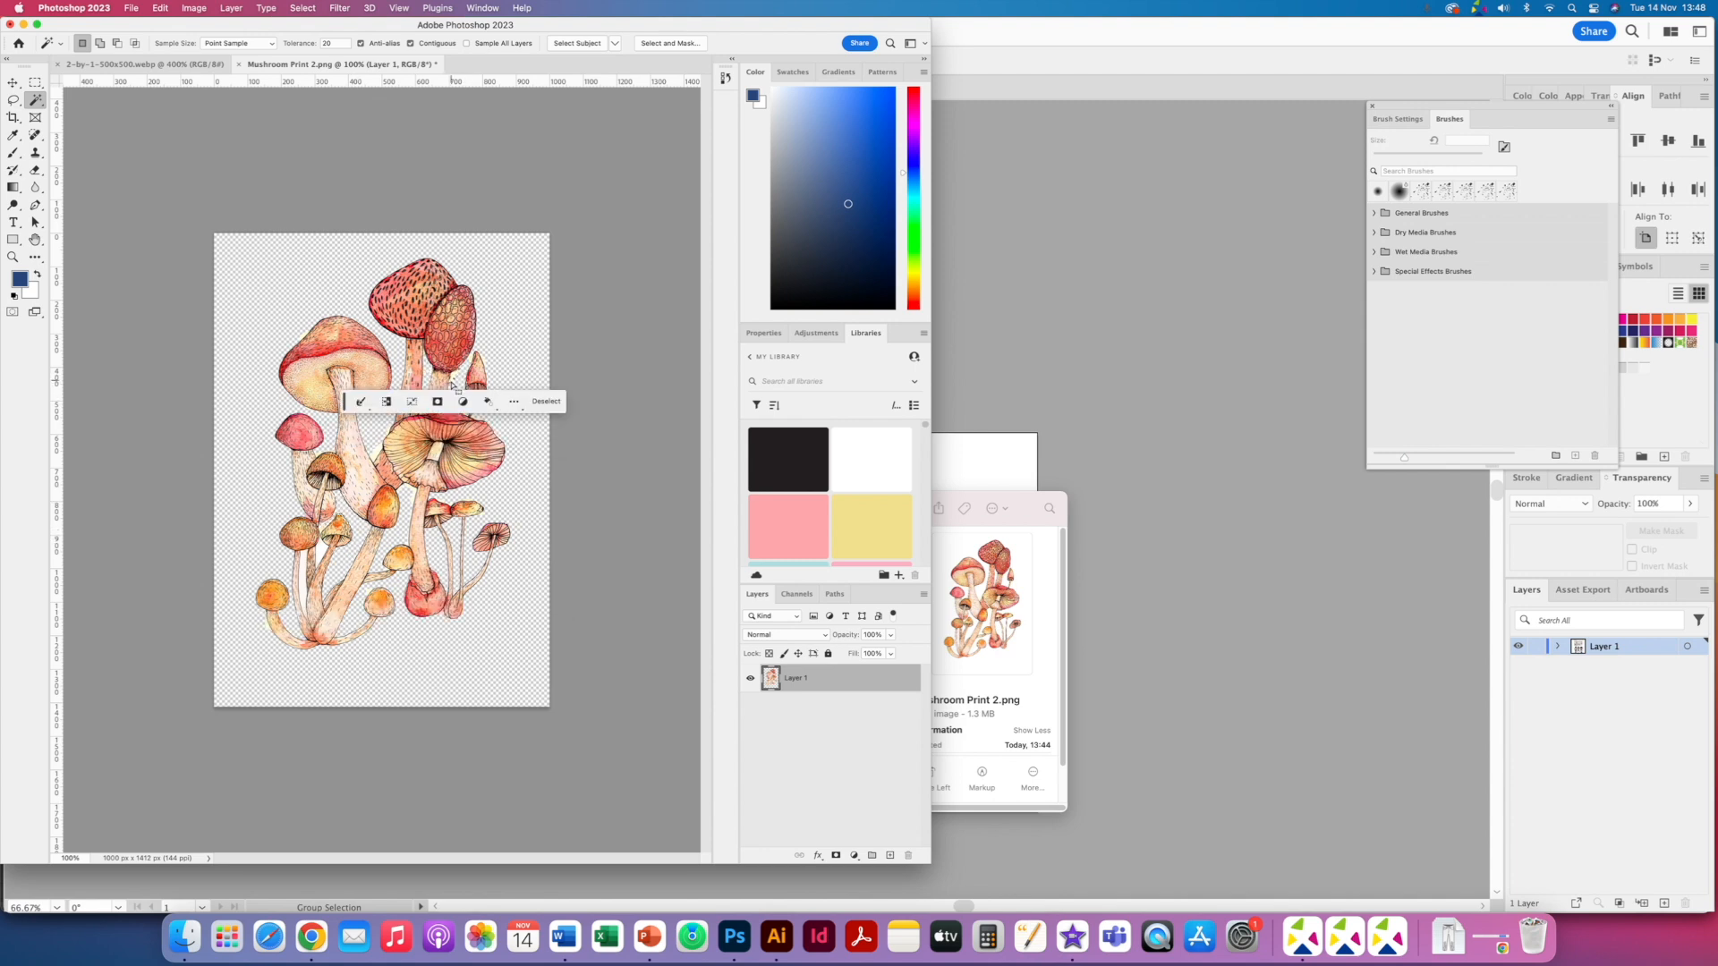
left_click(306, 589)
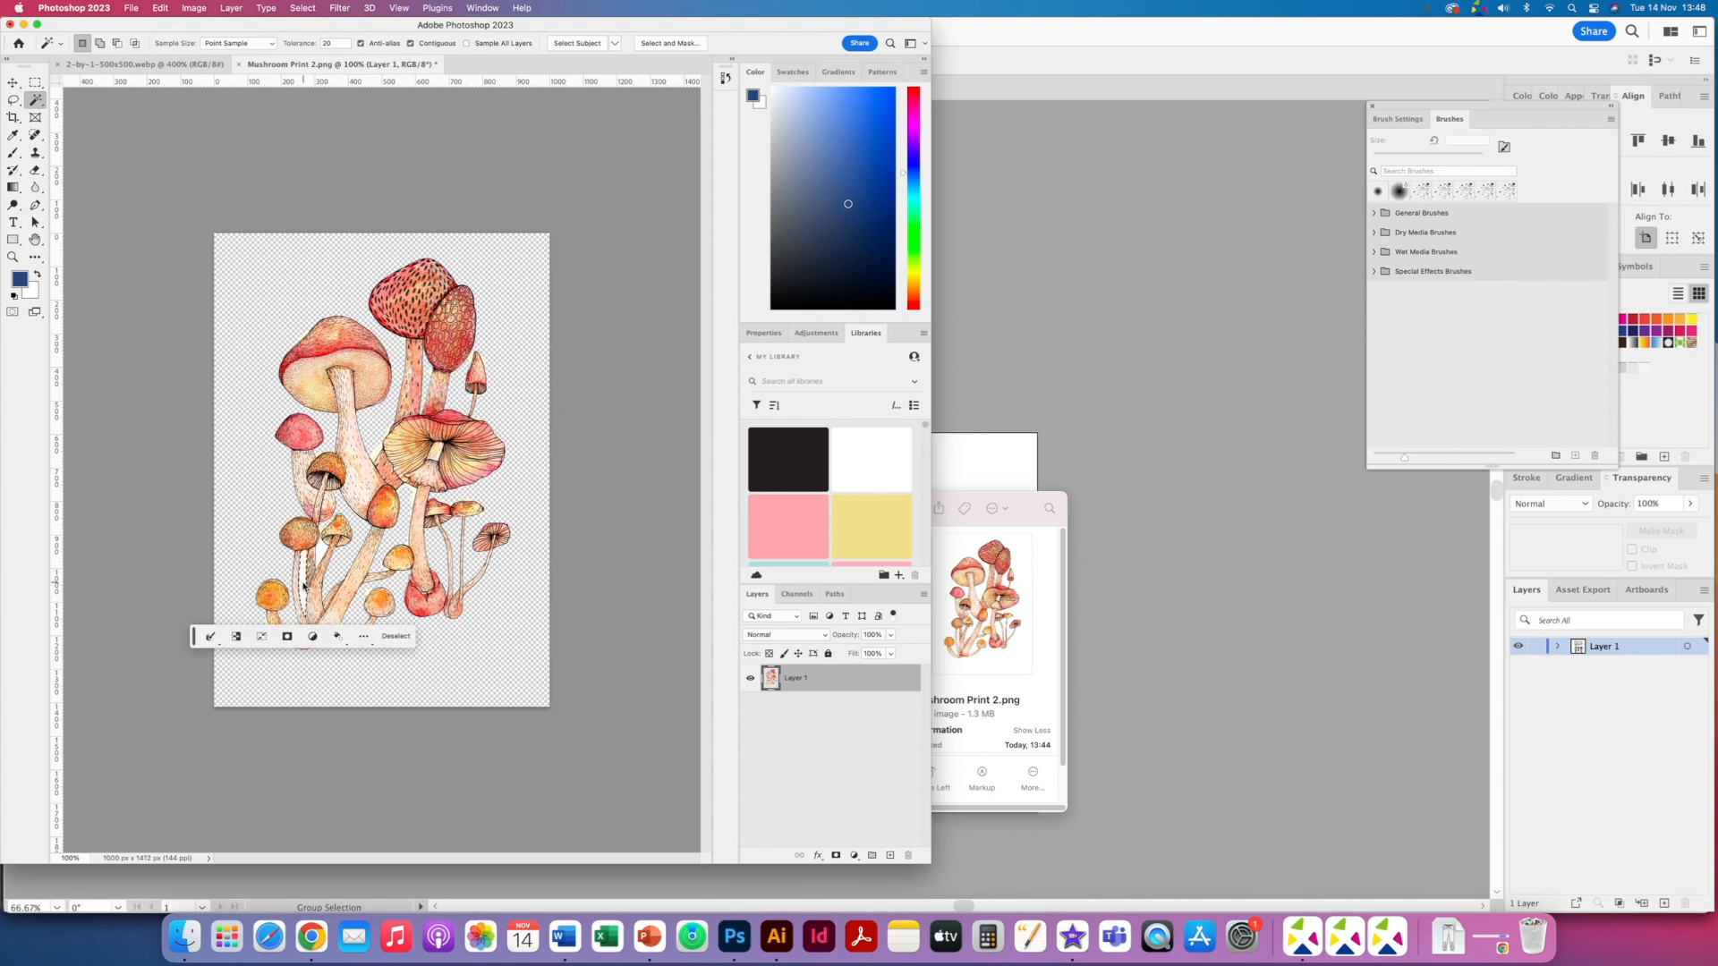
left_click(323, 550)
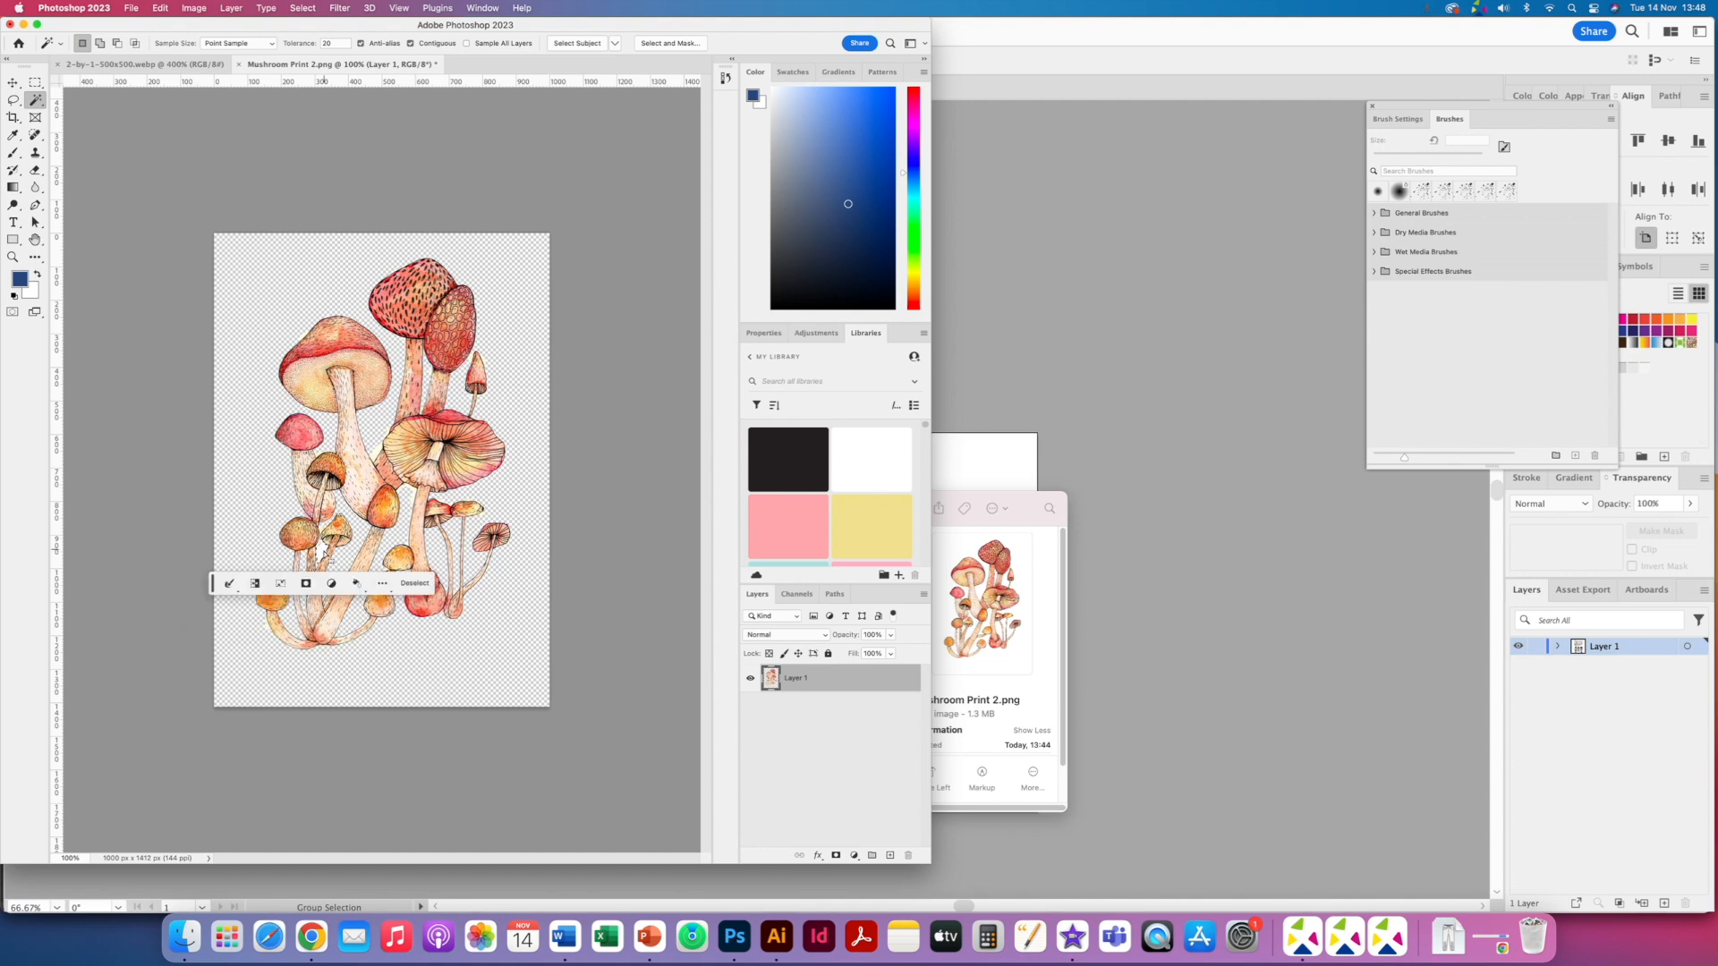
left_click(409, 495)
left_click(411, 499)
left_click(381, 456)
left_click(379, 457)
left_click(391, 442)
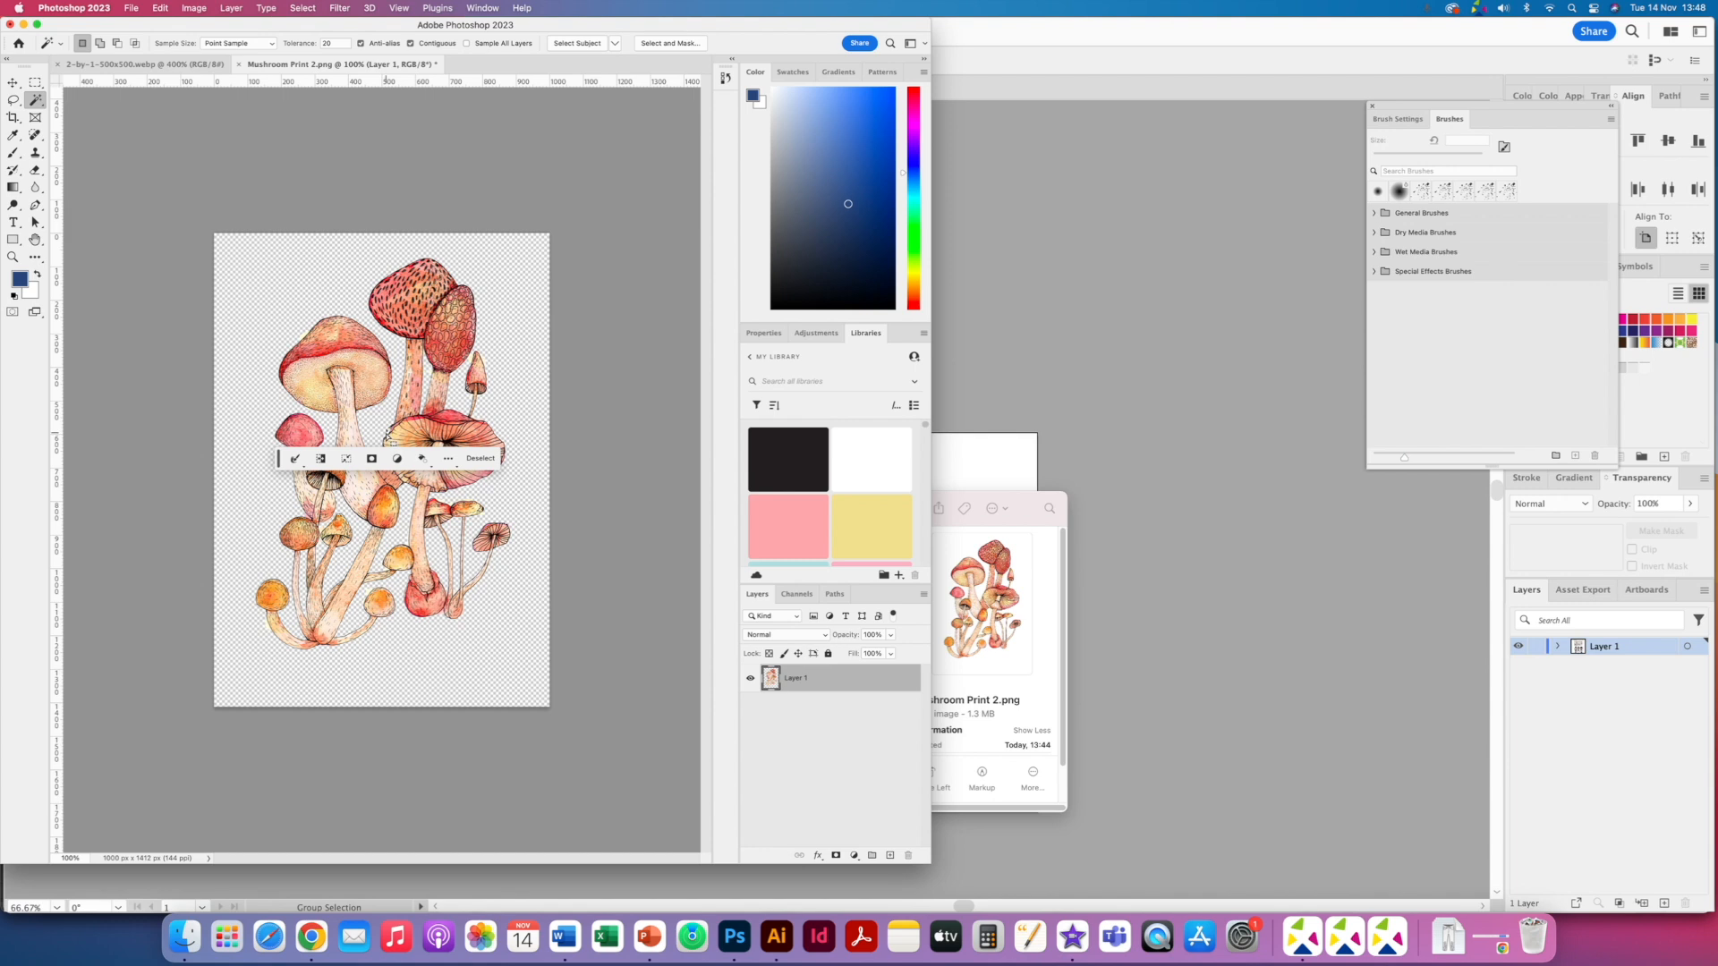
- Save the cut-out print as Mushroom Print 2.png in PNG format with large file size
key("super+s")
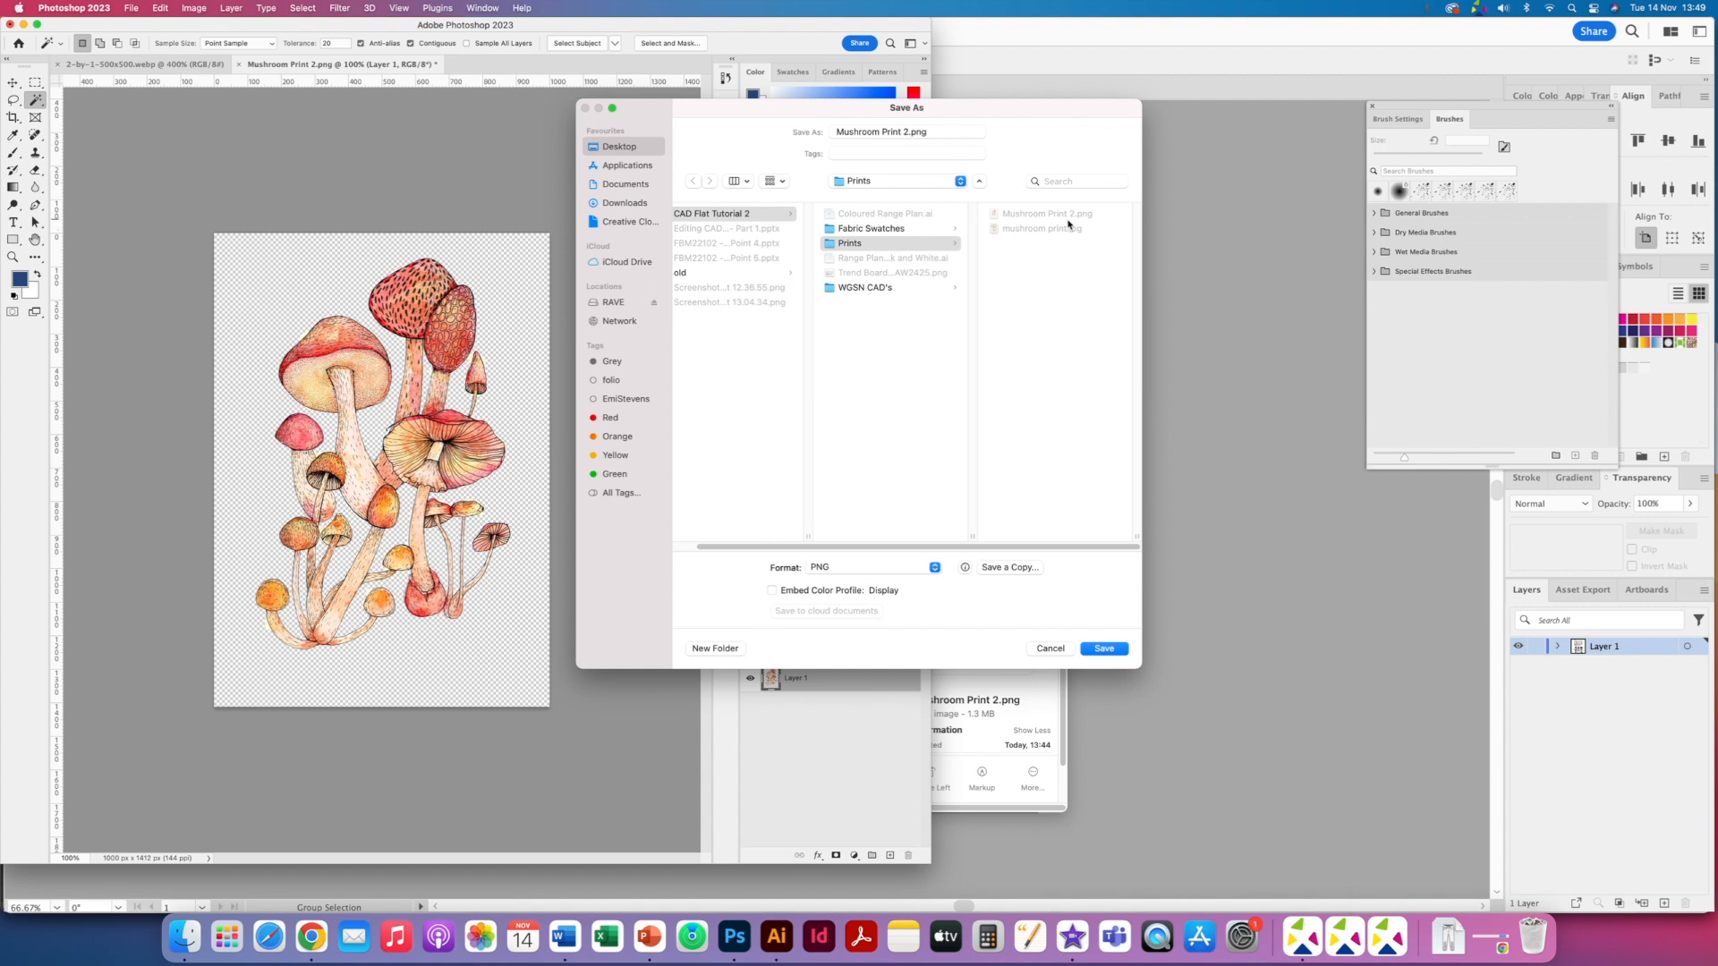
left_click(906, 132)
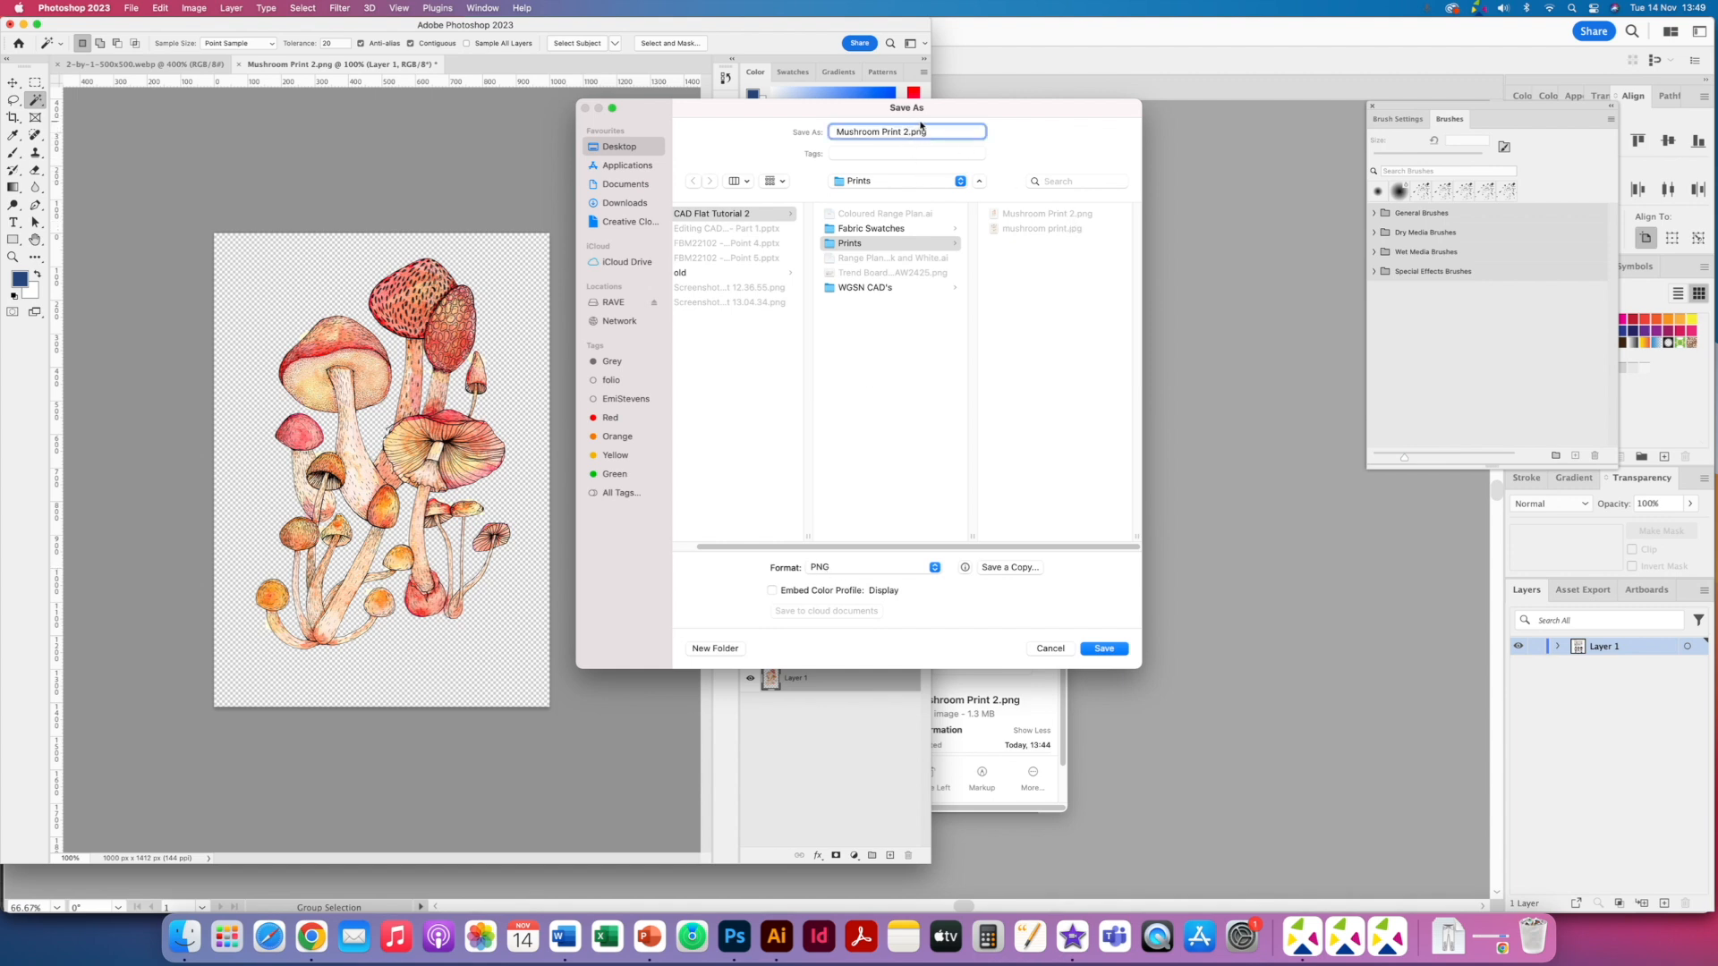
left_click(1099, 648)
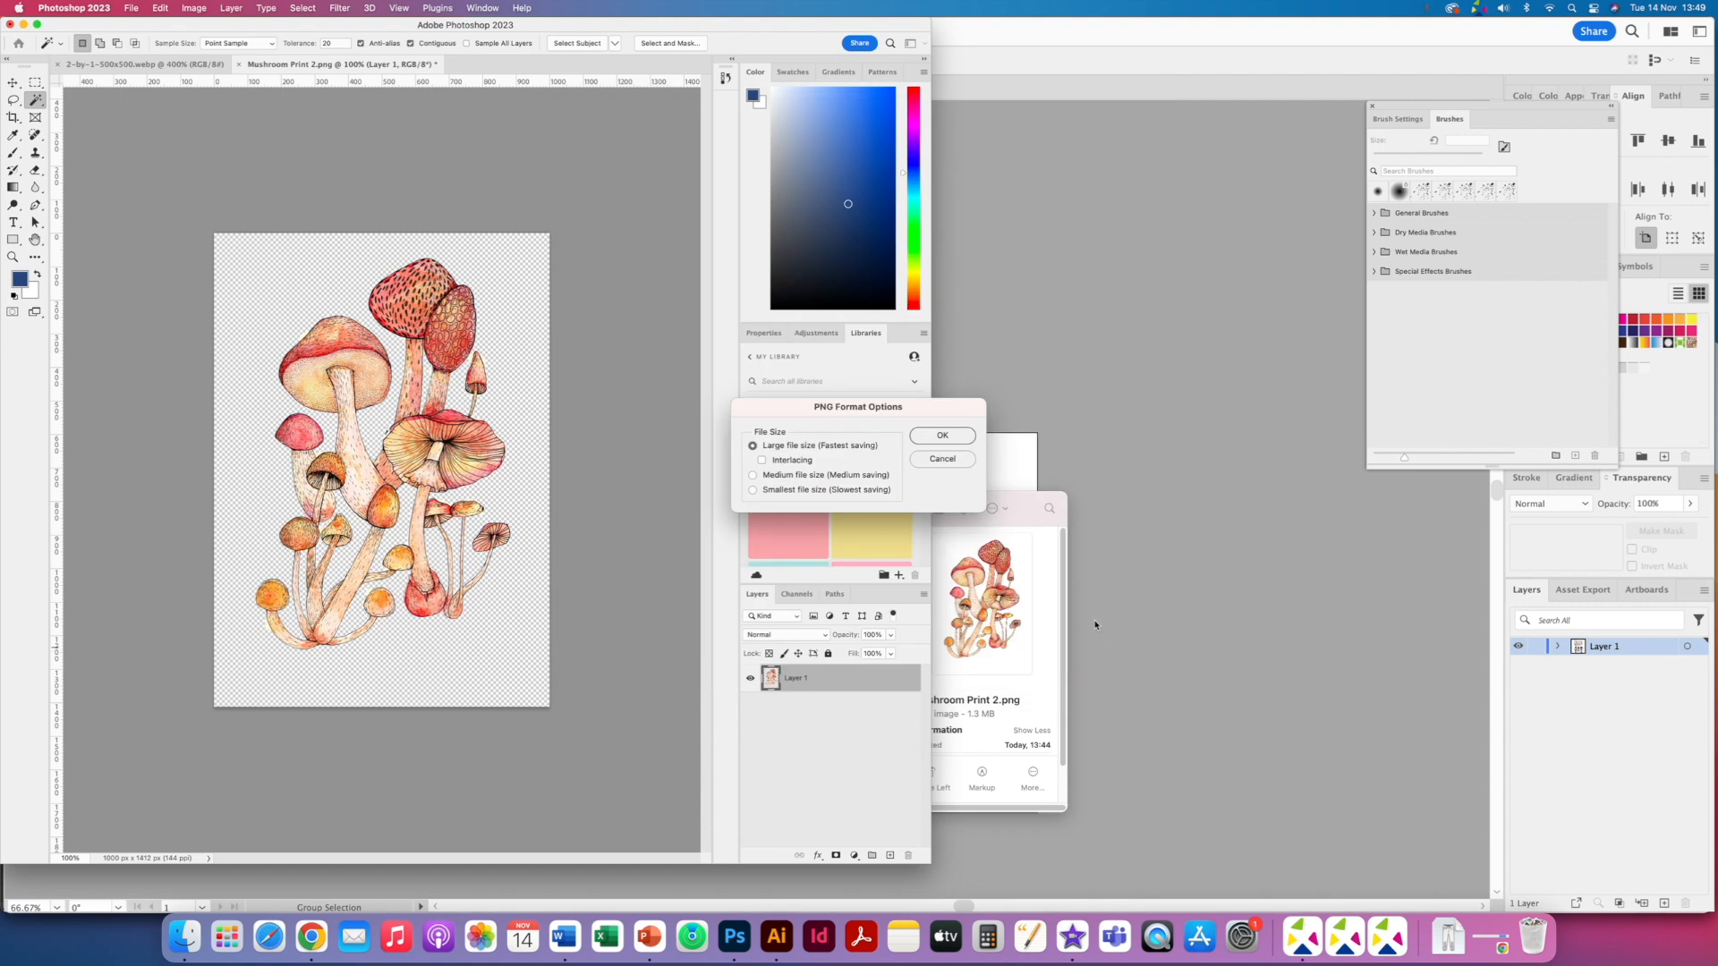
left_click(942, 436)
left_click(976, 436)
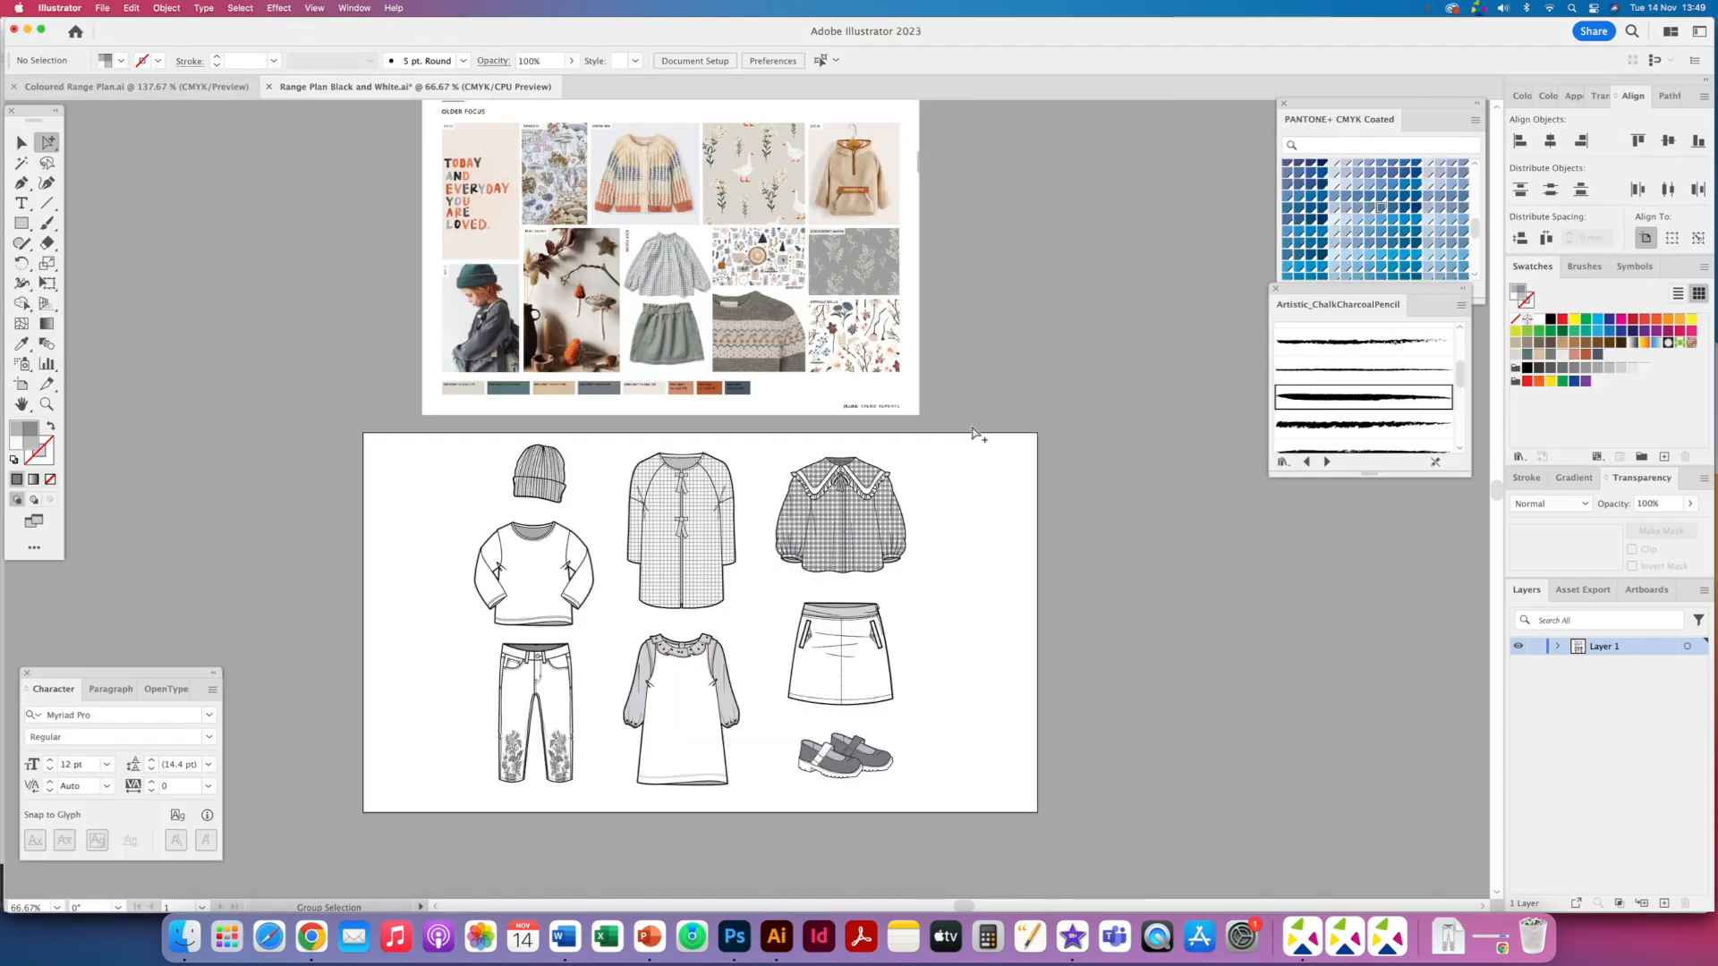
- Place Mushroom Print 2a.png, scale it down over the blouse flat, and delete it
left_click(184, 936)
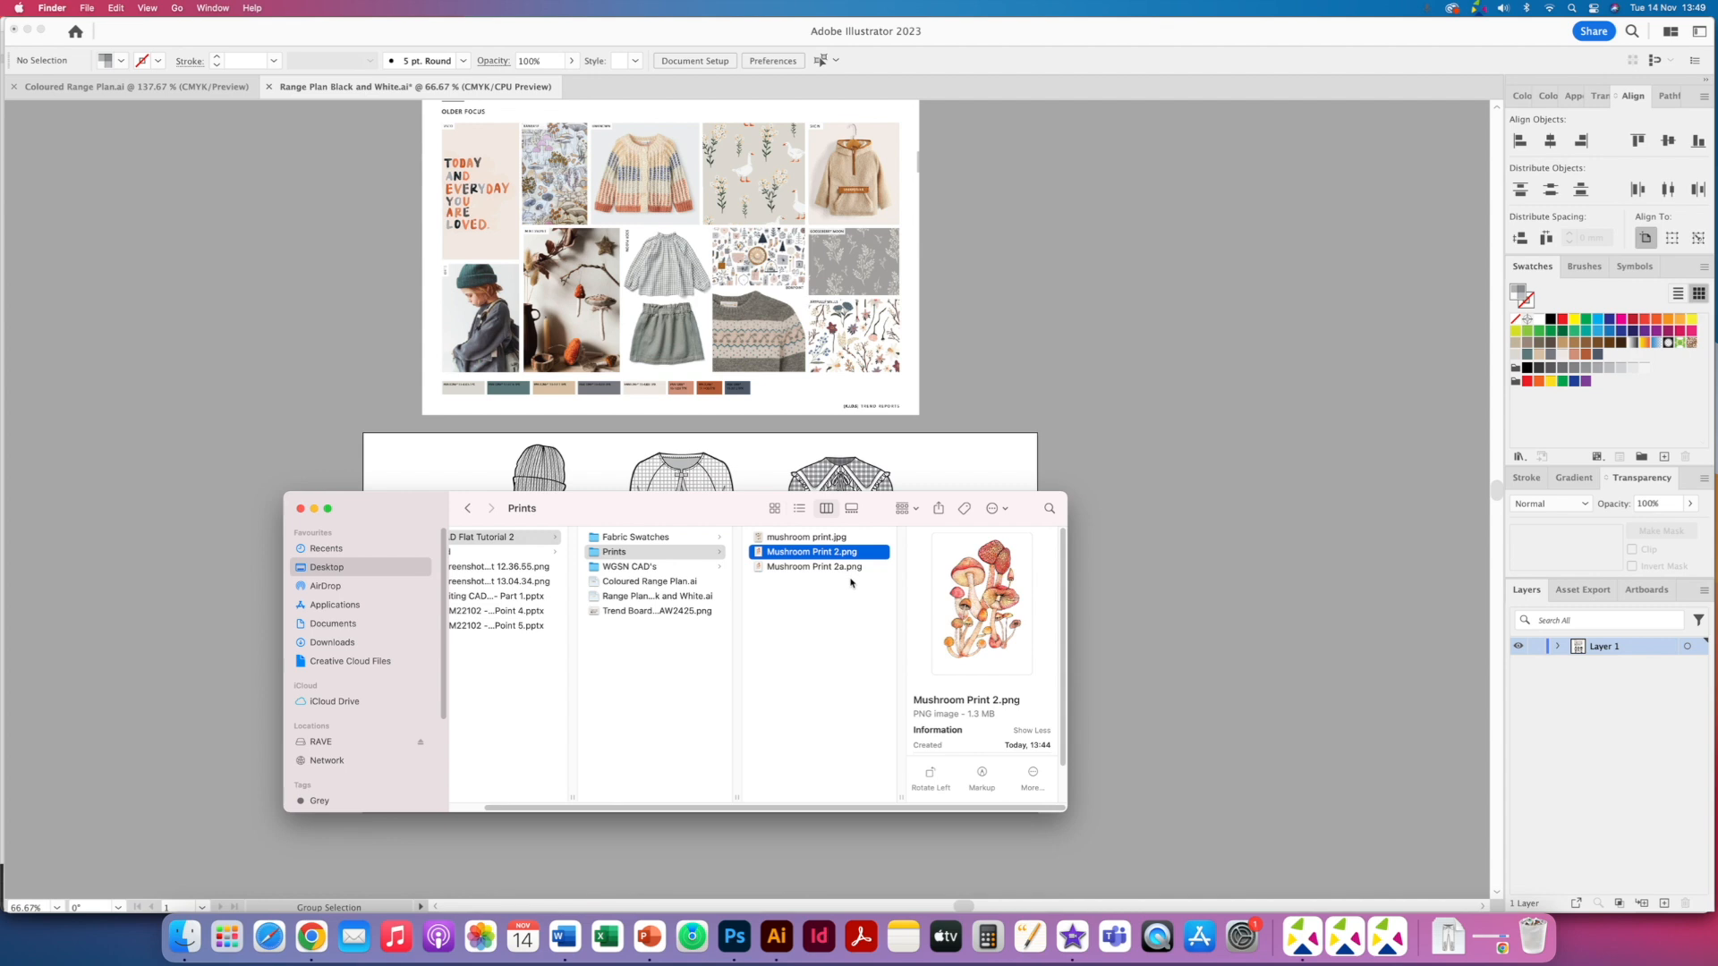
left_click_drag(848, 569, 848, 398)
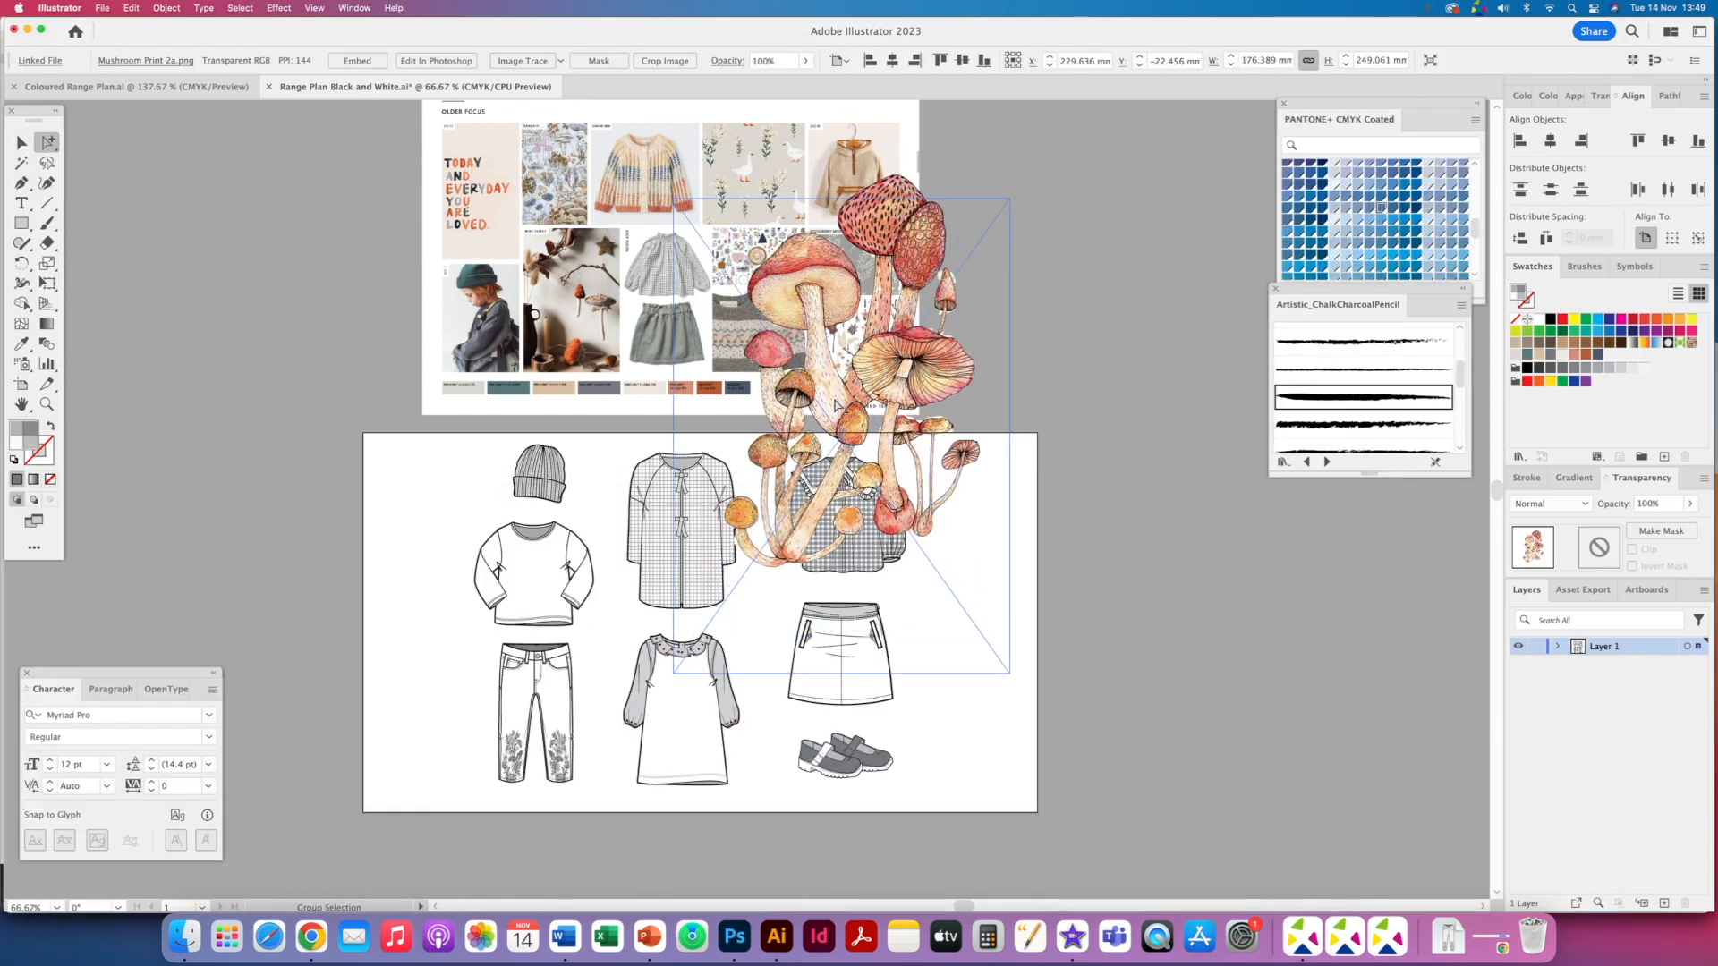
left_click(22, 142)
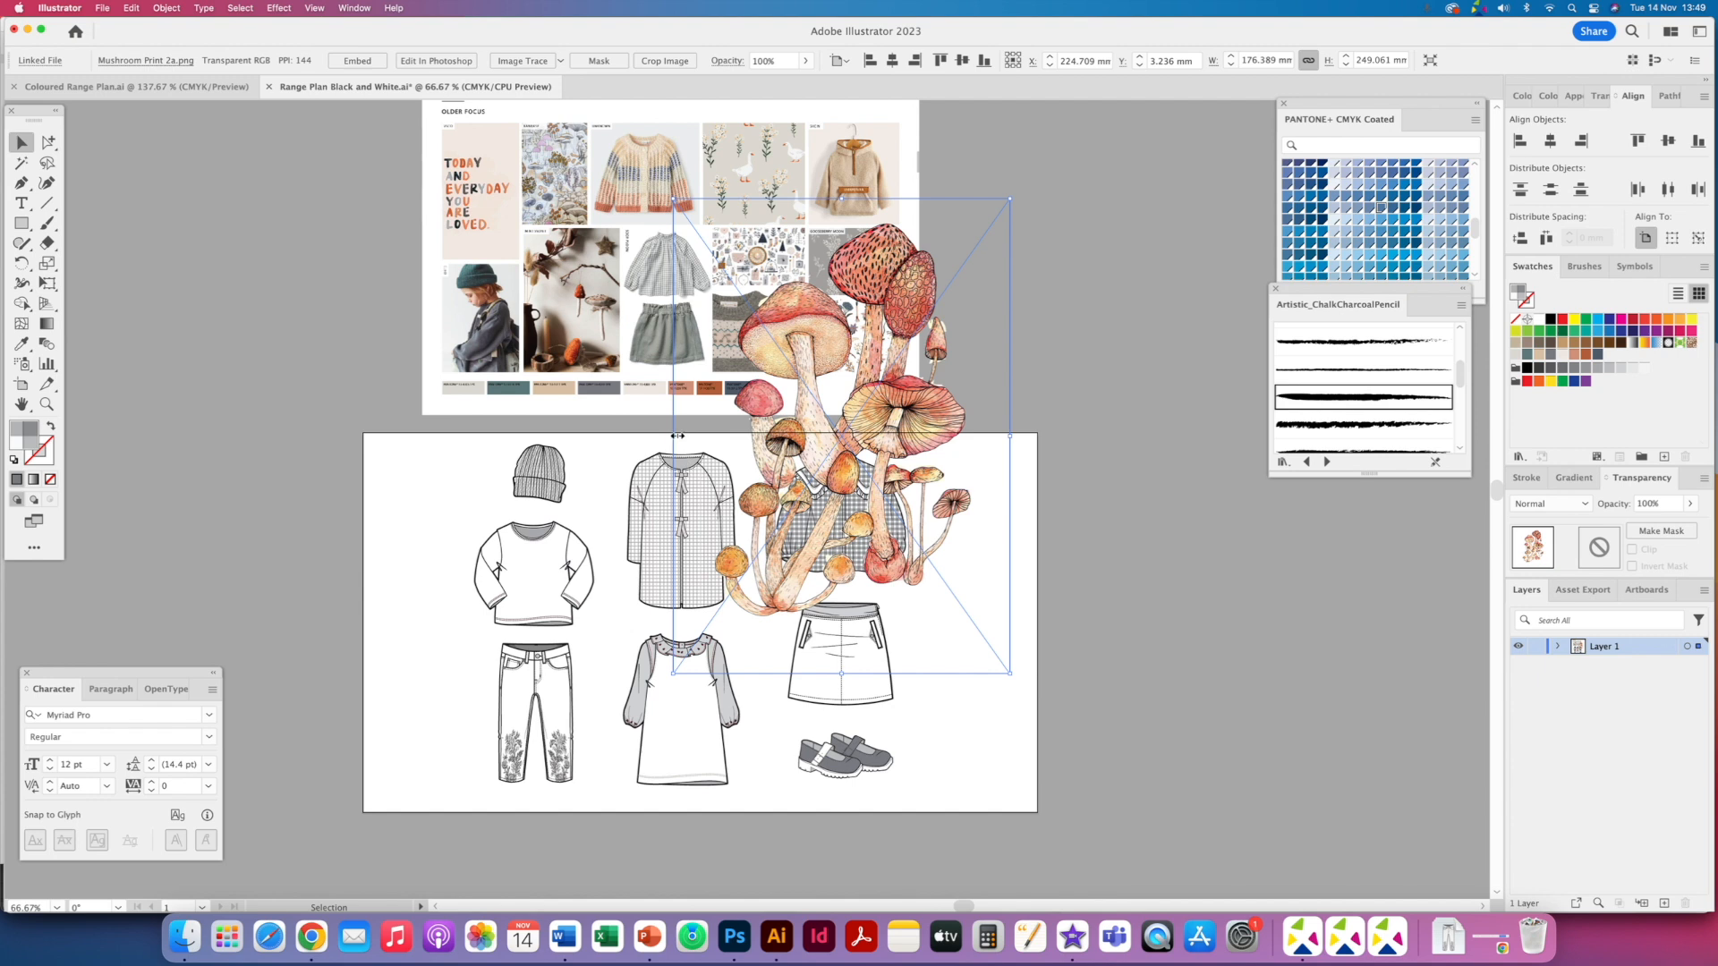
left_click_drag(682, 436, 894, 436)
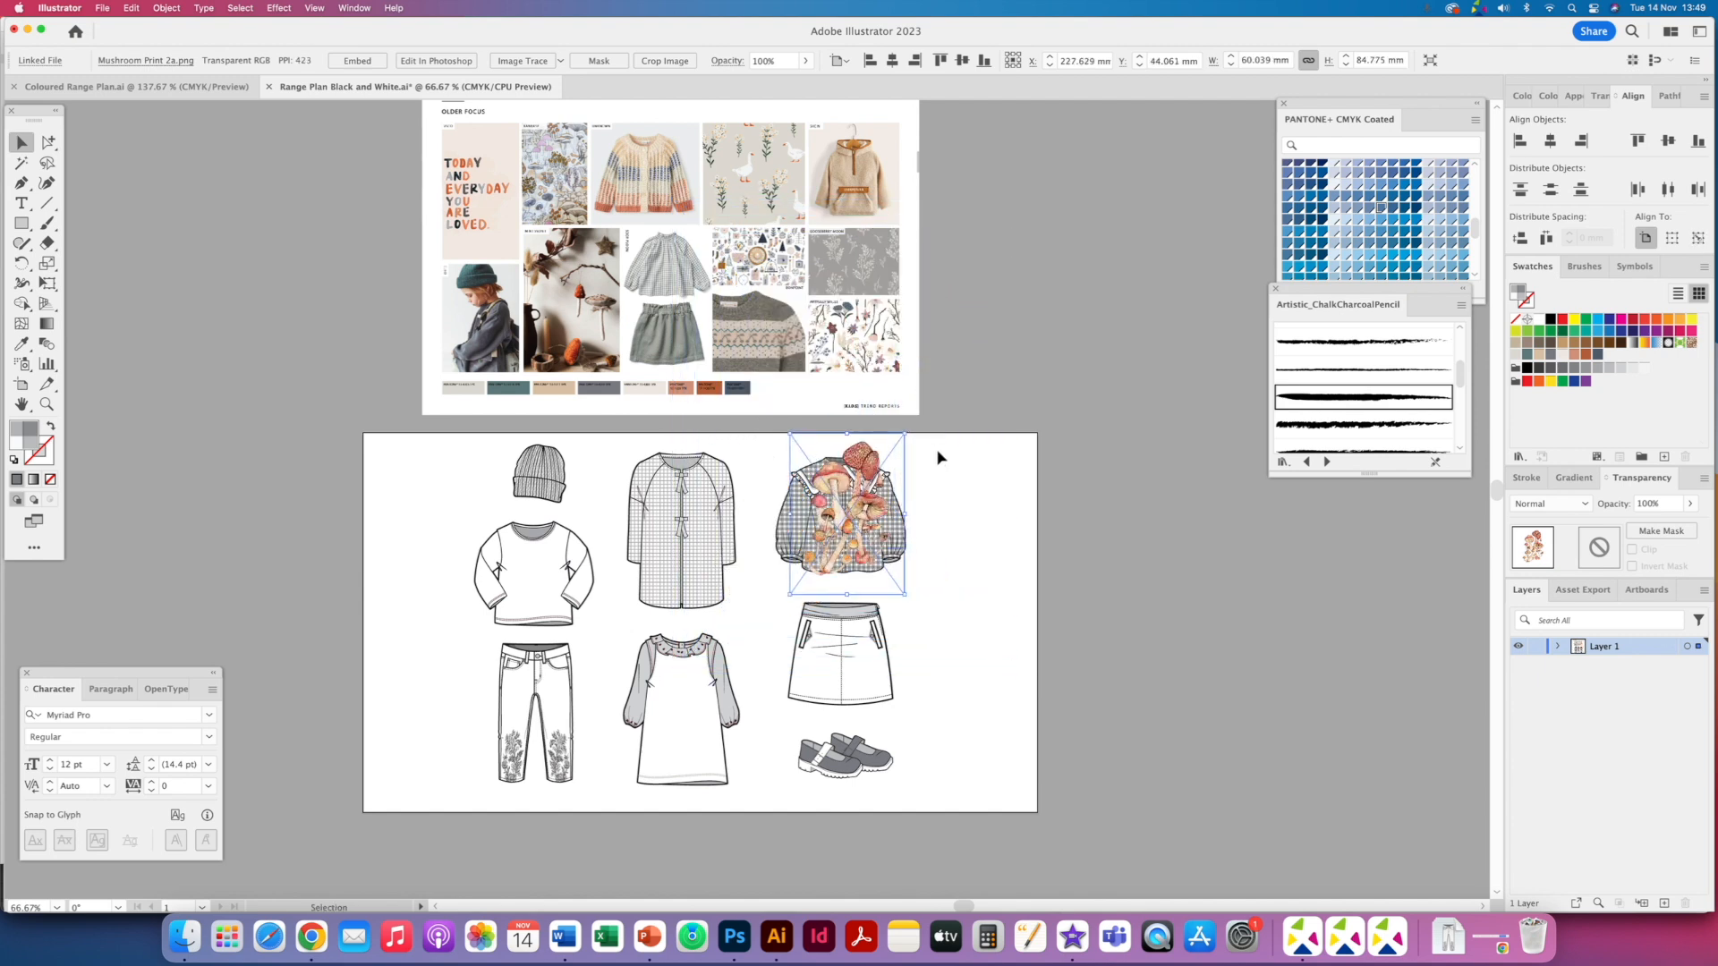
key("Delete")
- Open Denim 1.jpg from the Fabric Swatches folder in Photoshop
left_click(193, 929)
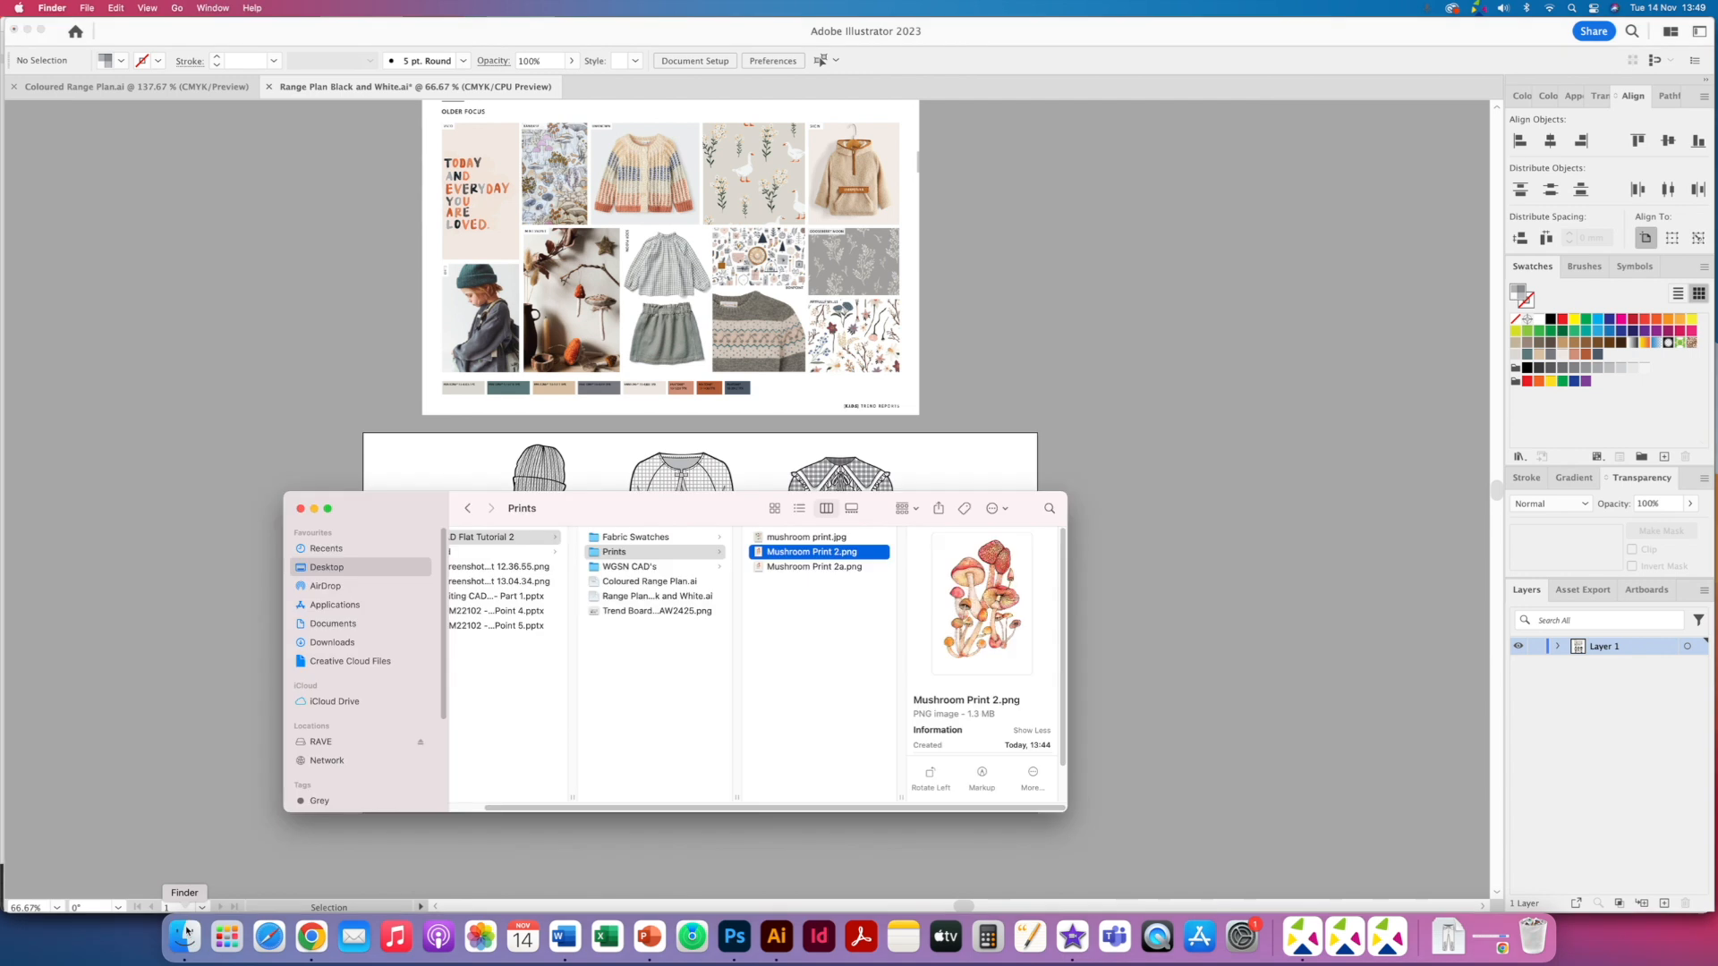
left_click(635, 537)
left_click(812, 596)
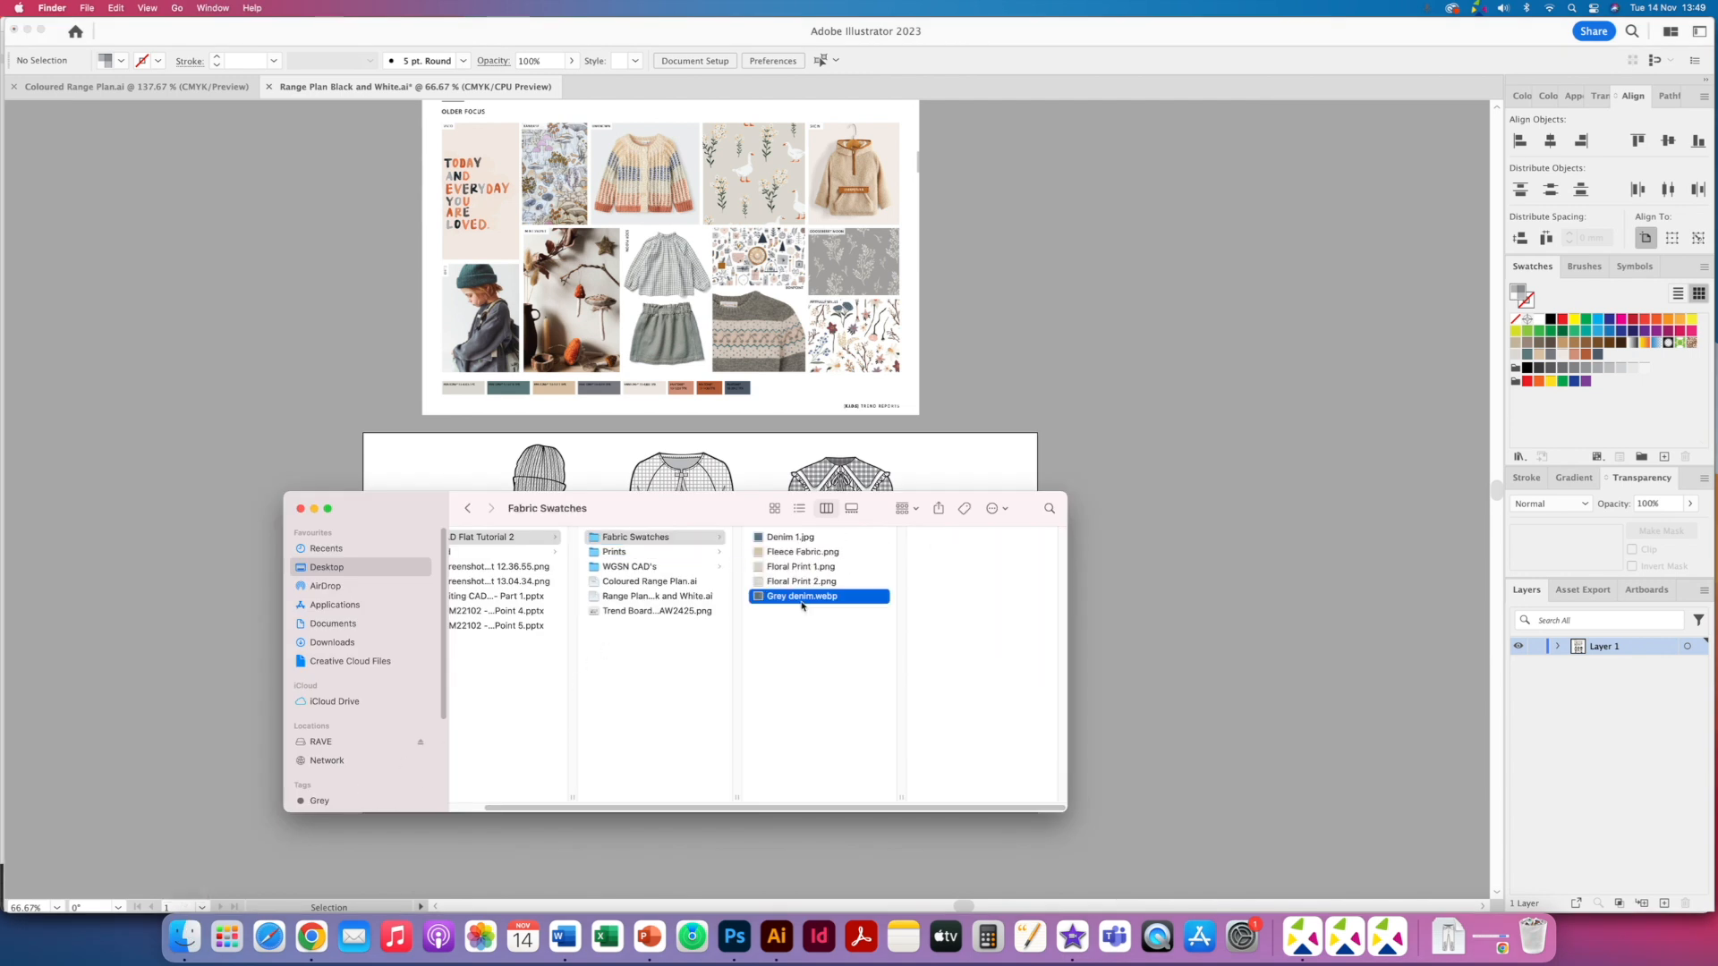
left_click(799, 538)
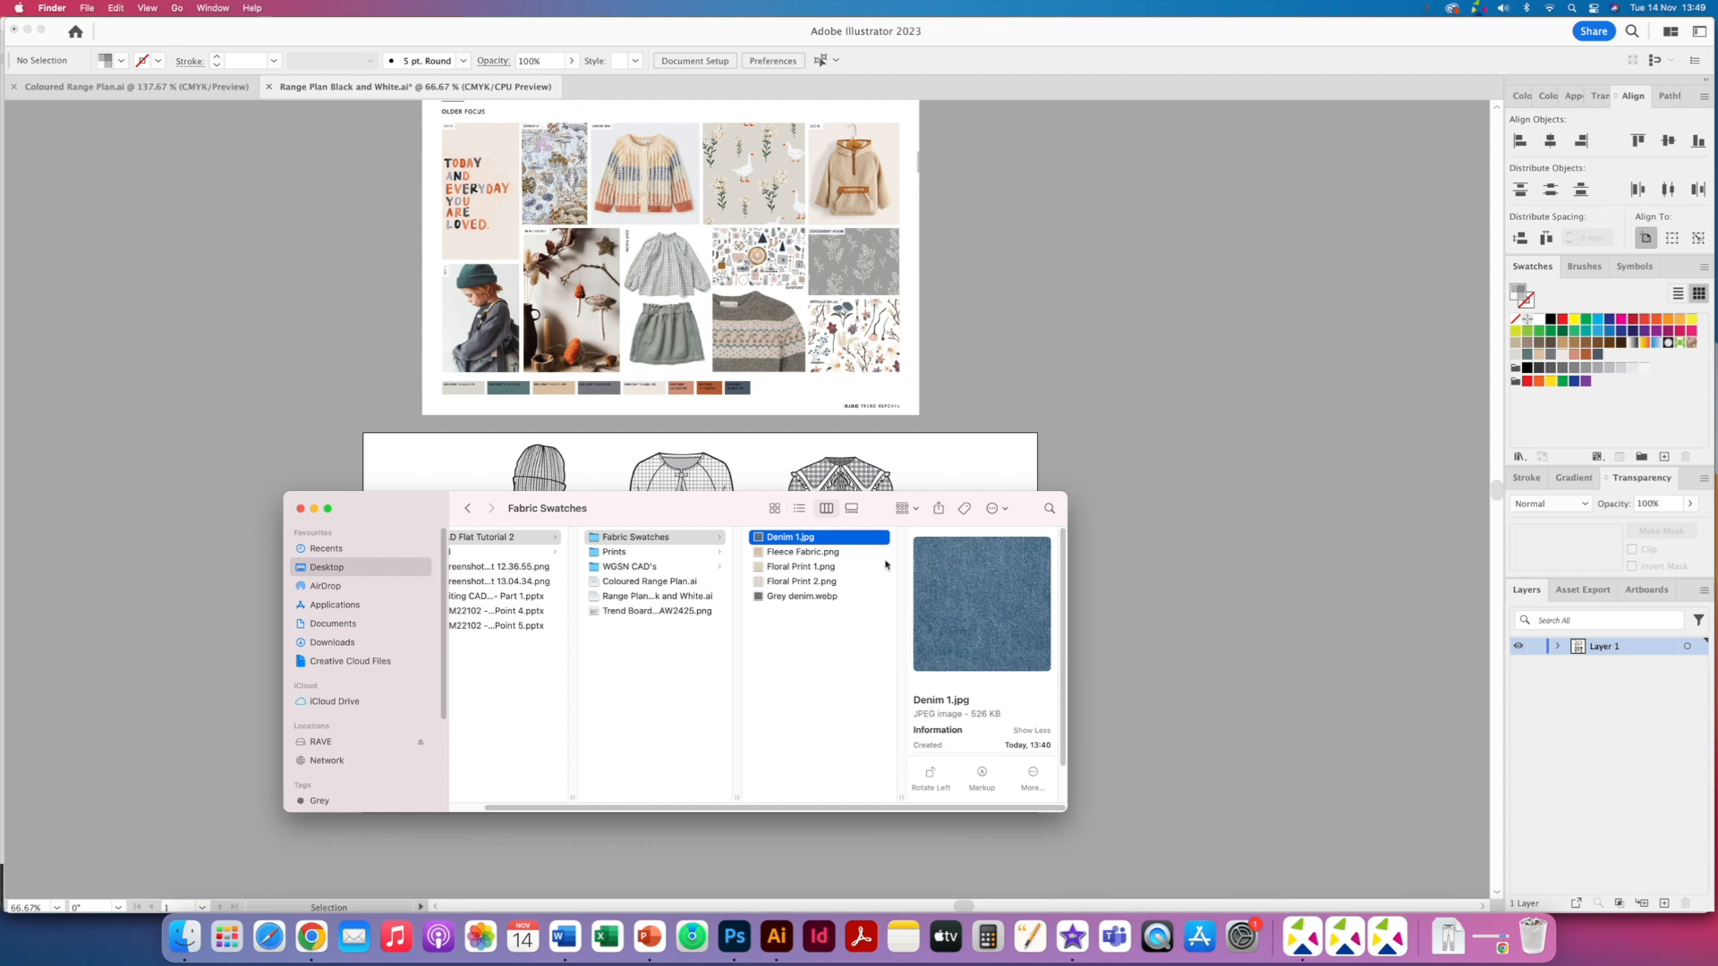
left_click(729, 357)
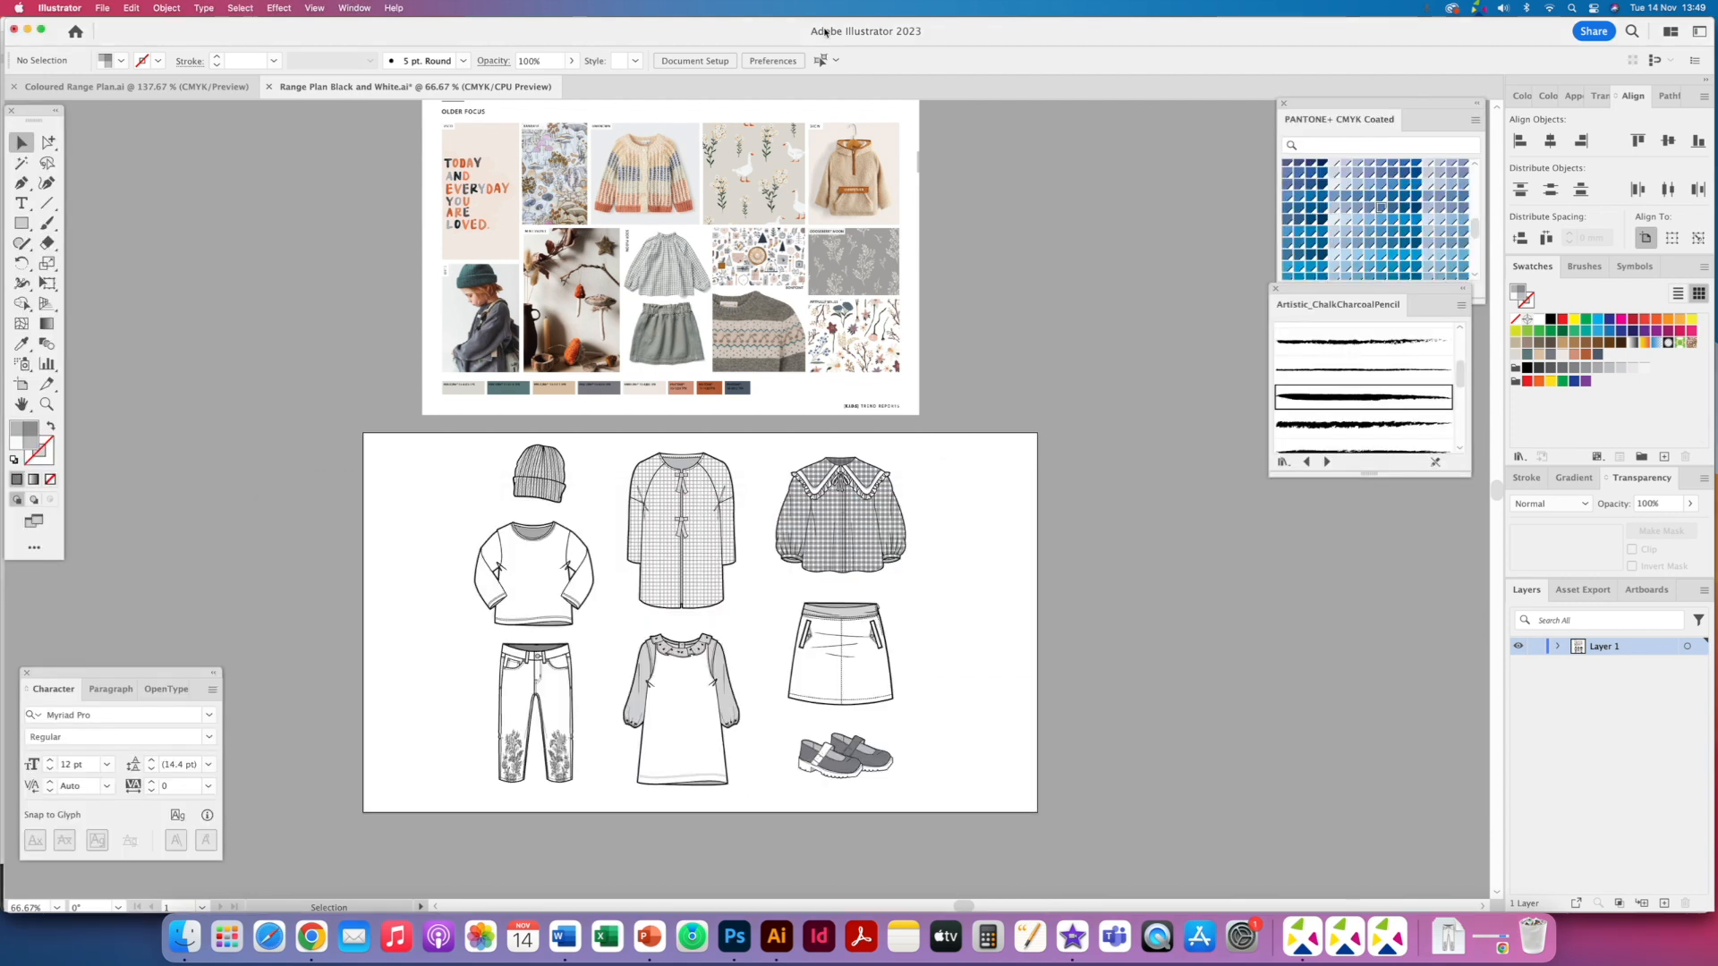
key("super+equal")
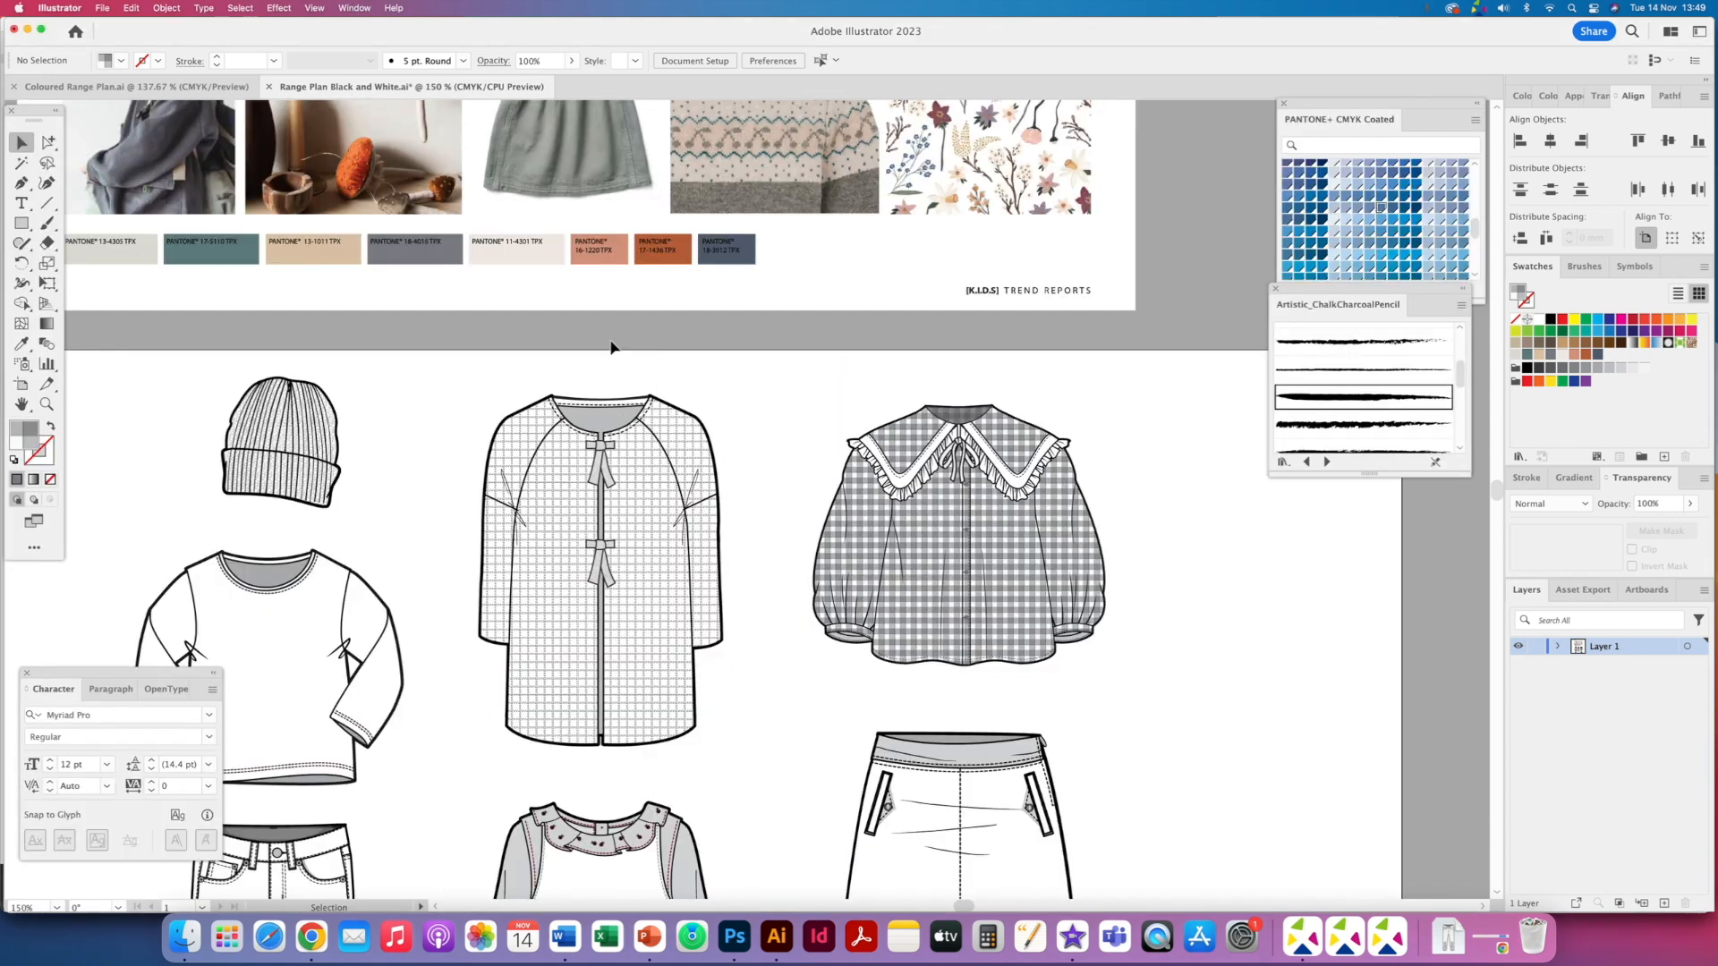
left_click_drag(684, 379, 1291, 672)
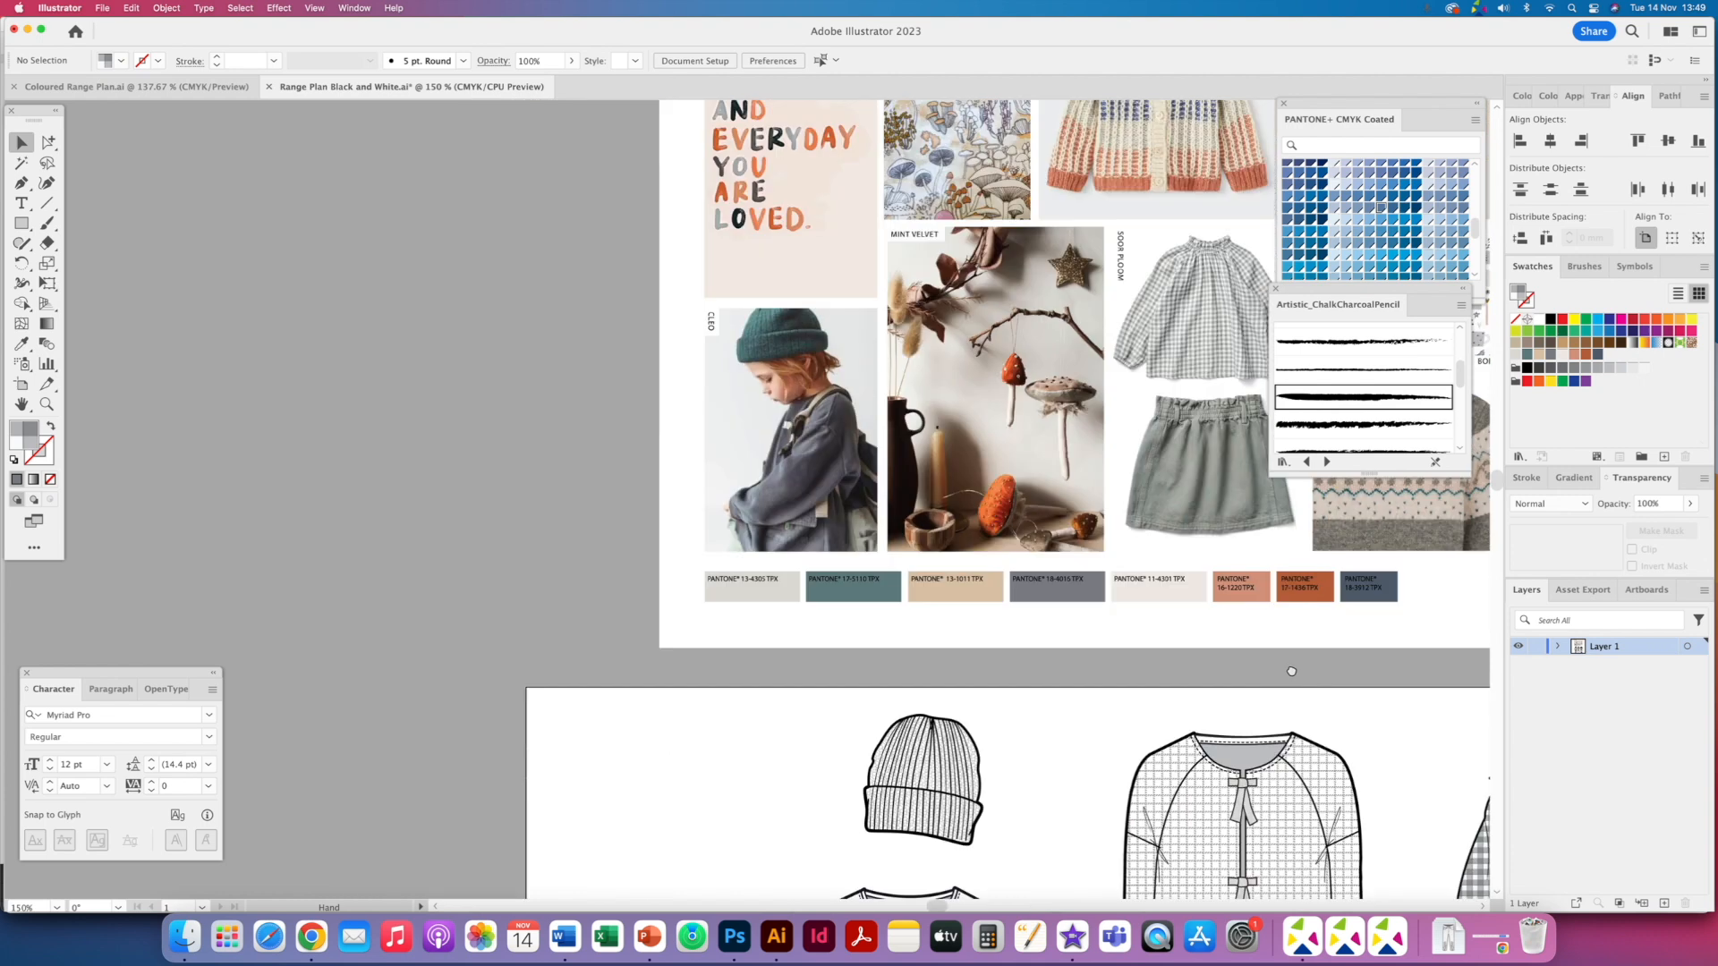
left_click(735, 935)
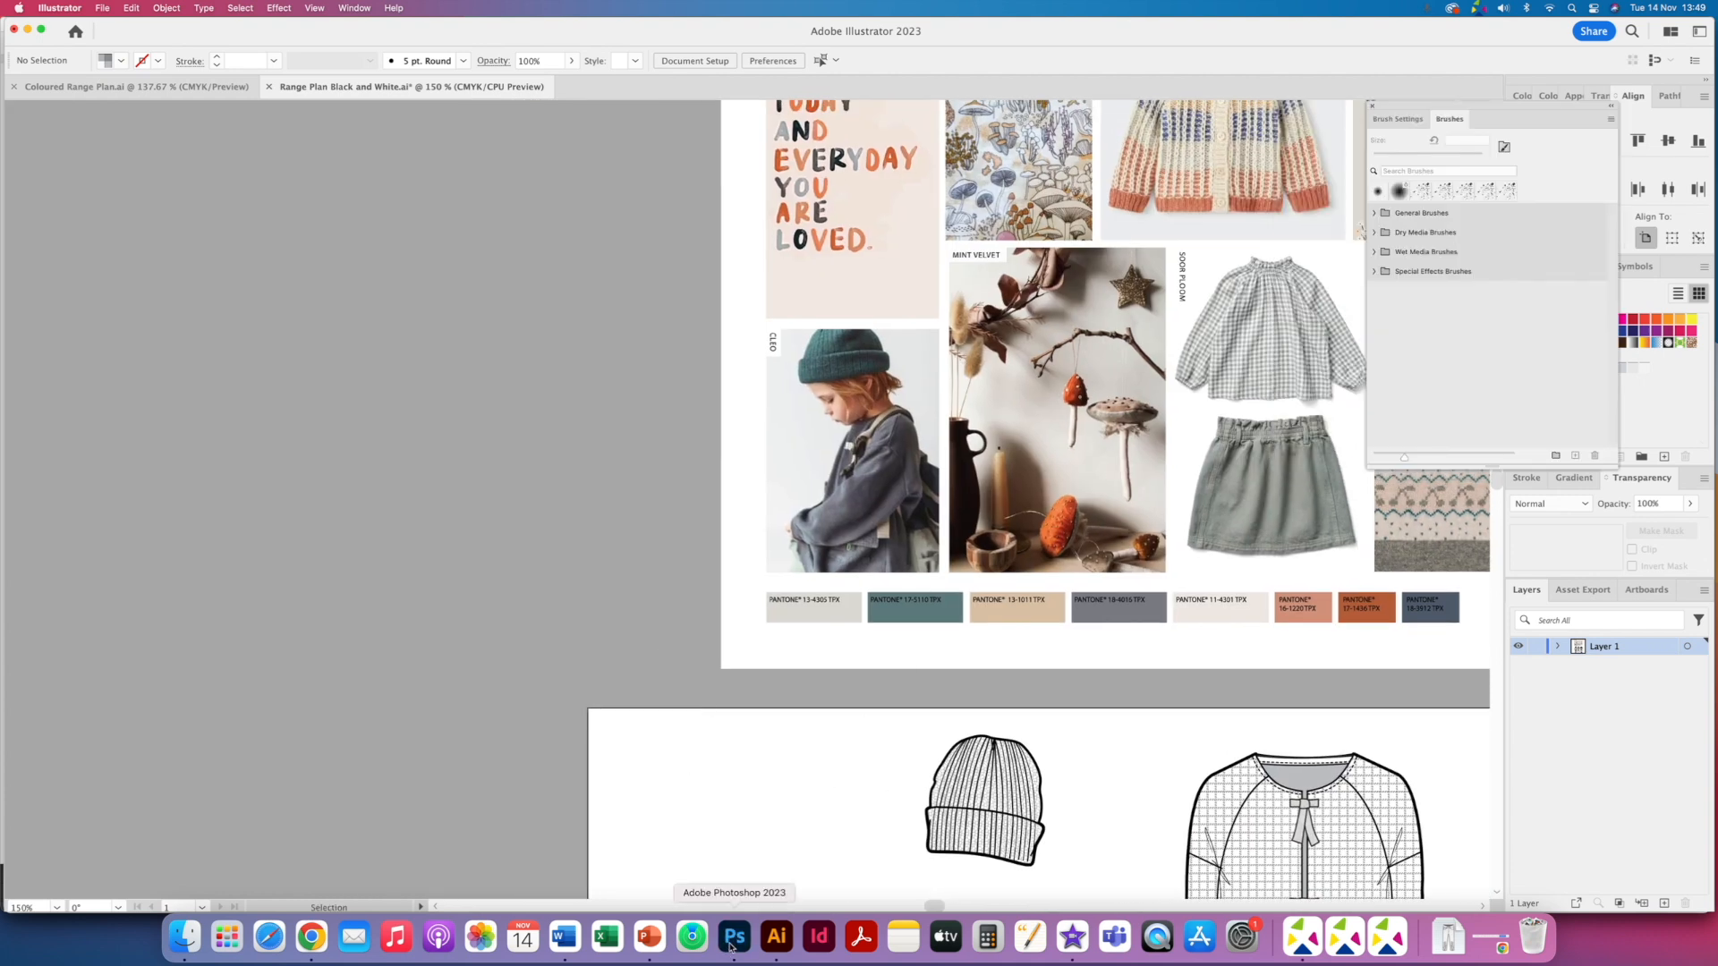
left_click(187, 939)
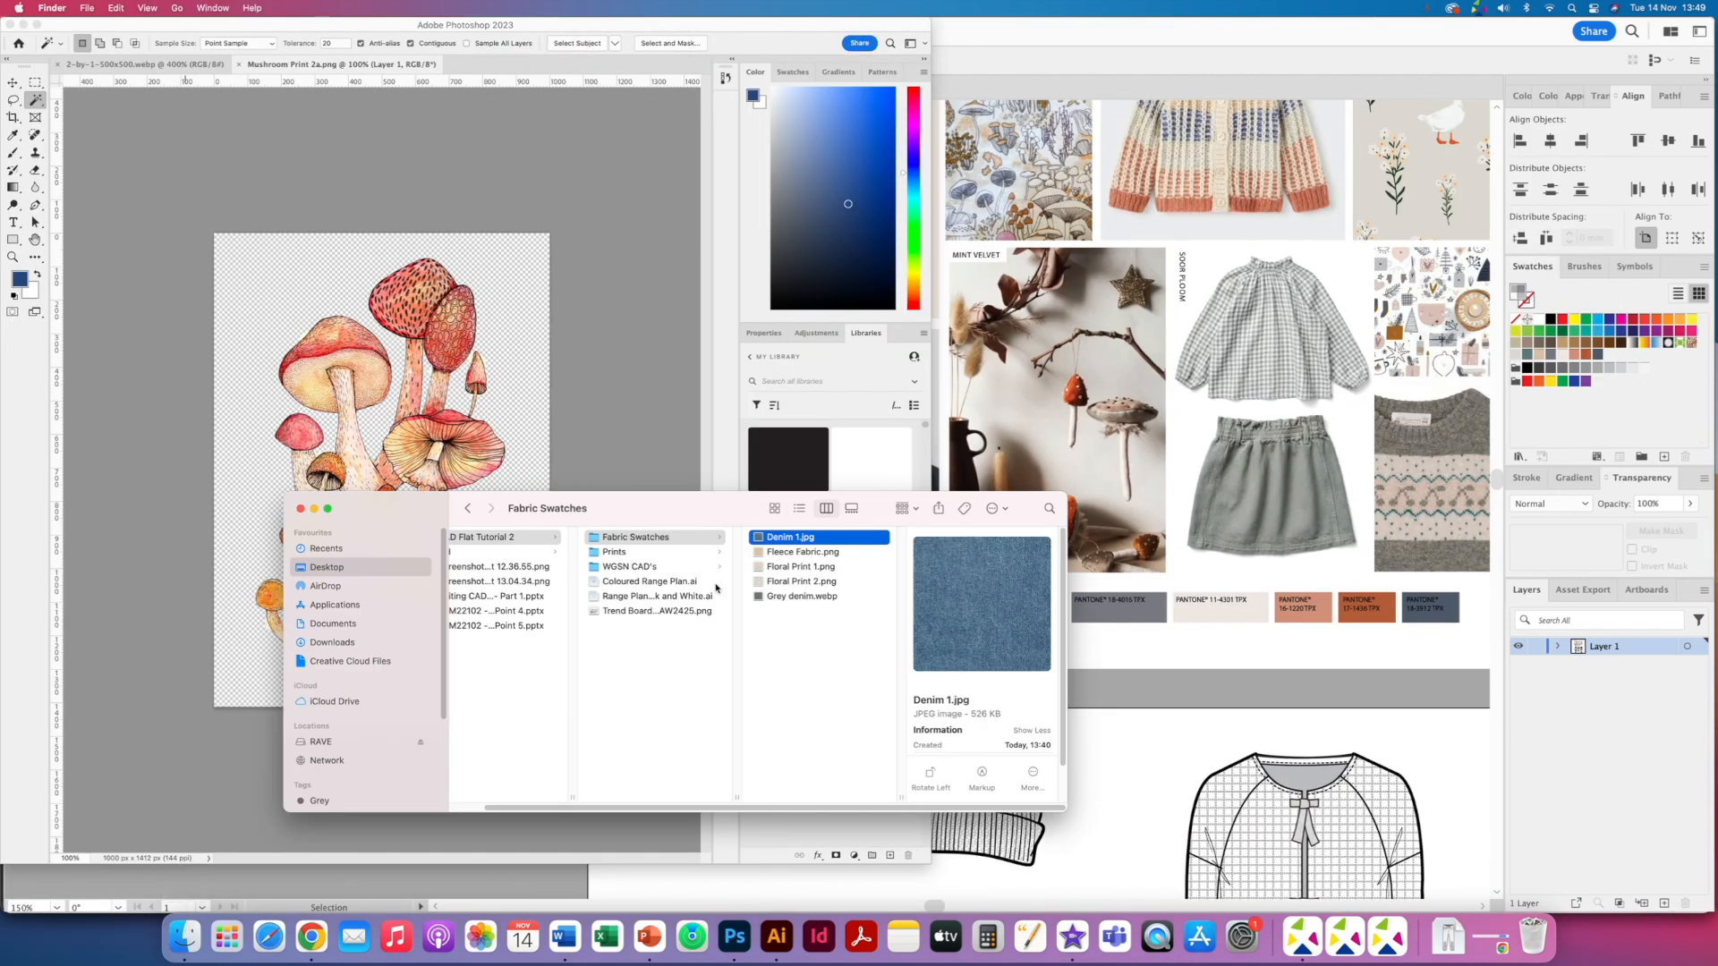
left_click(737, 931)
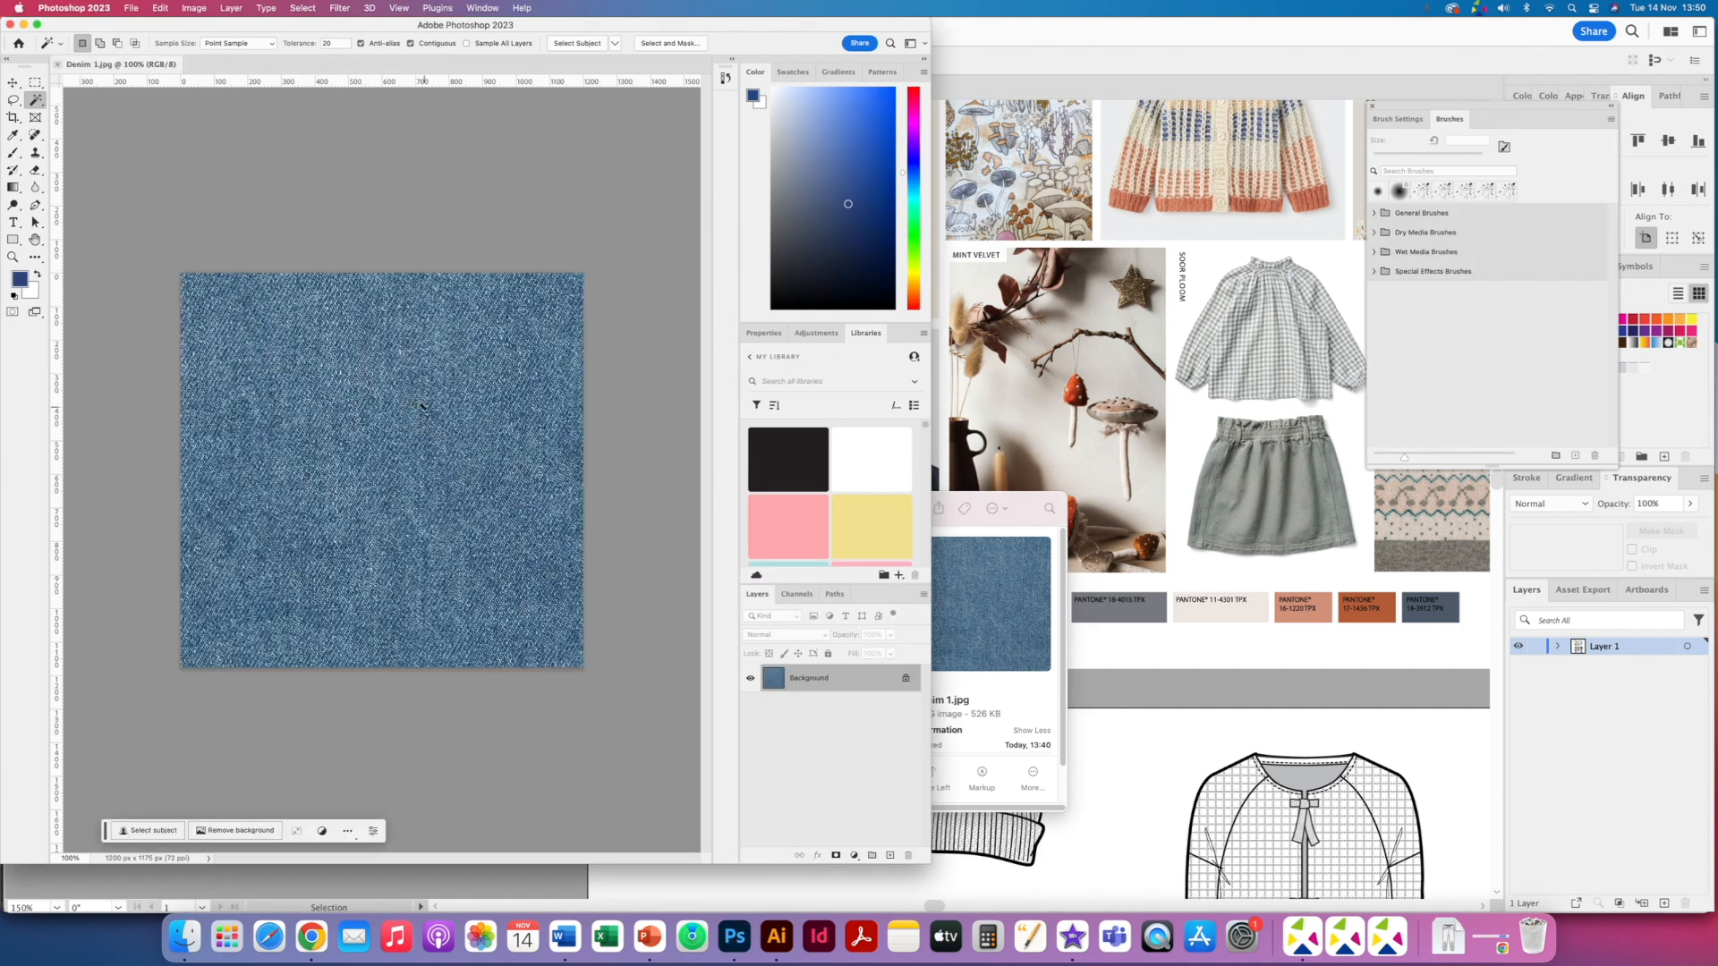
- Apply Hue/Saturation to the denim with hue -15, saturation -64 and lightness -6
left_click(194, 8)
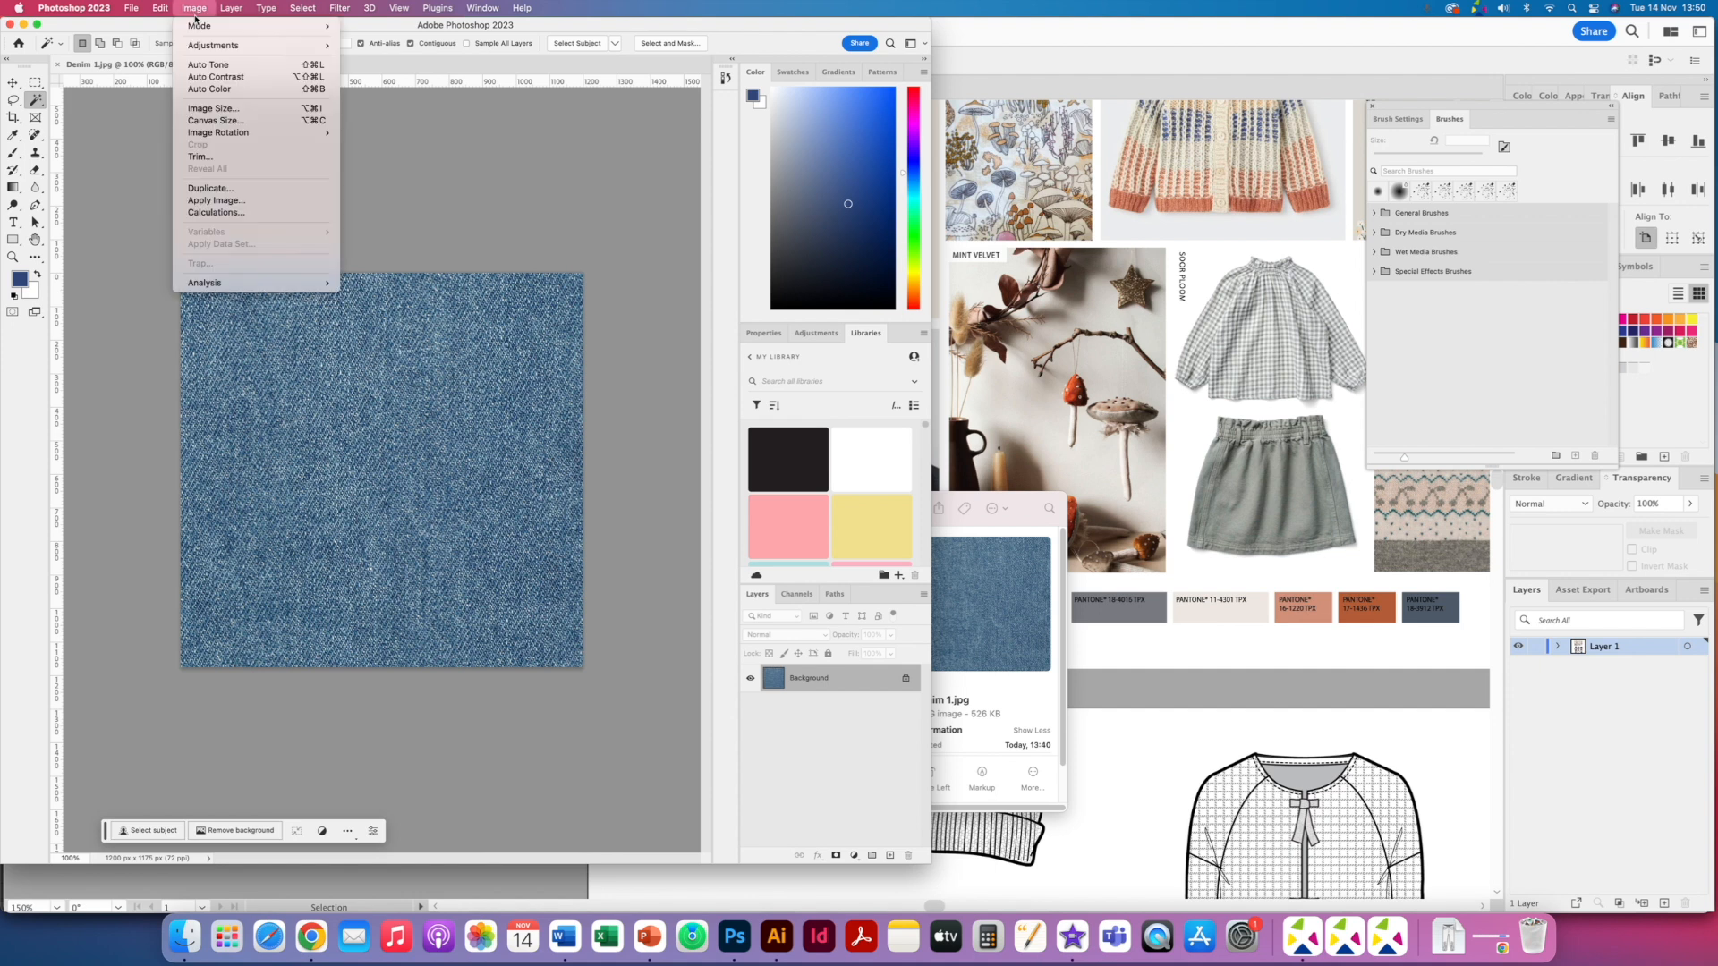
mouse_move(208, 47)
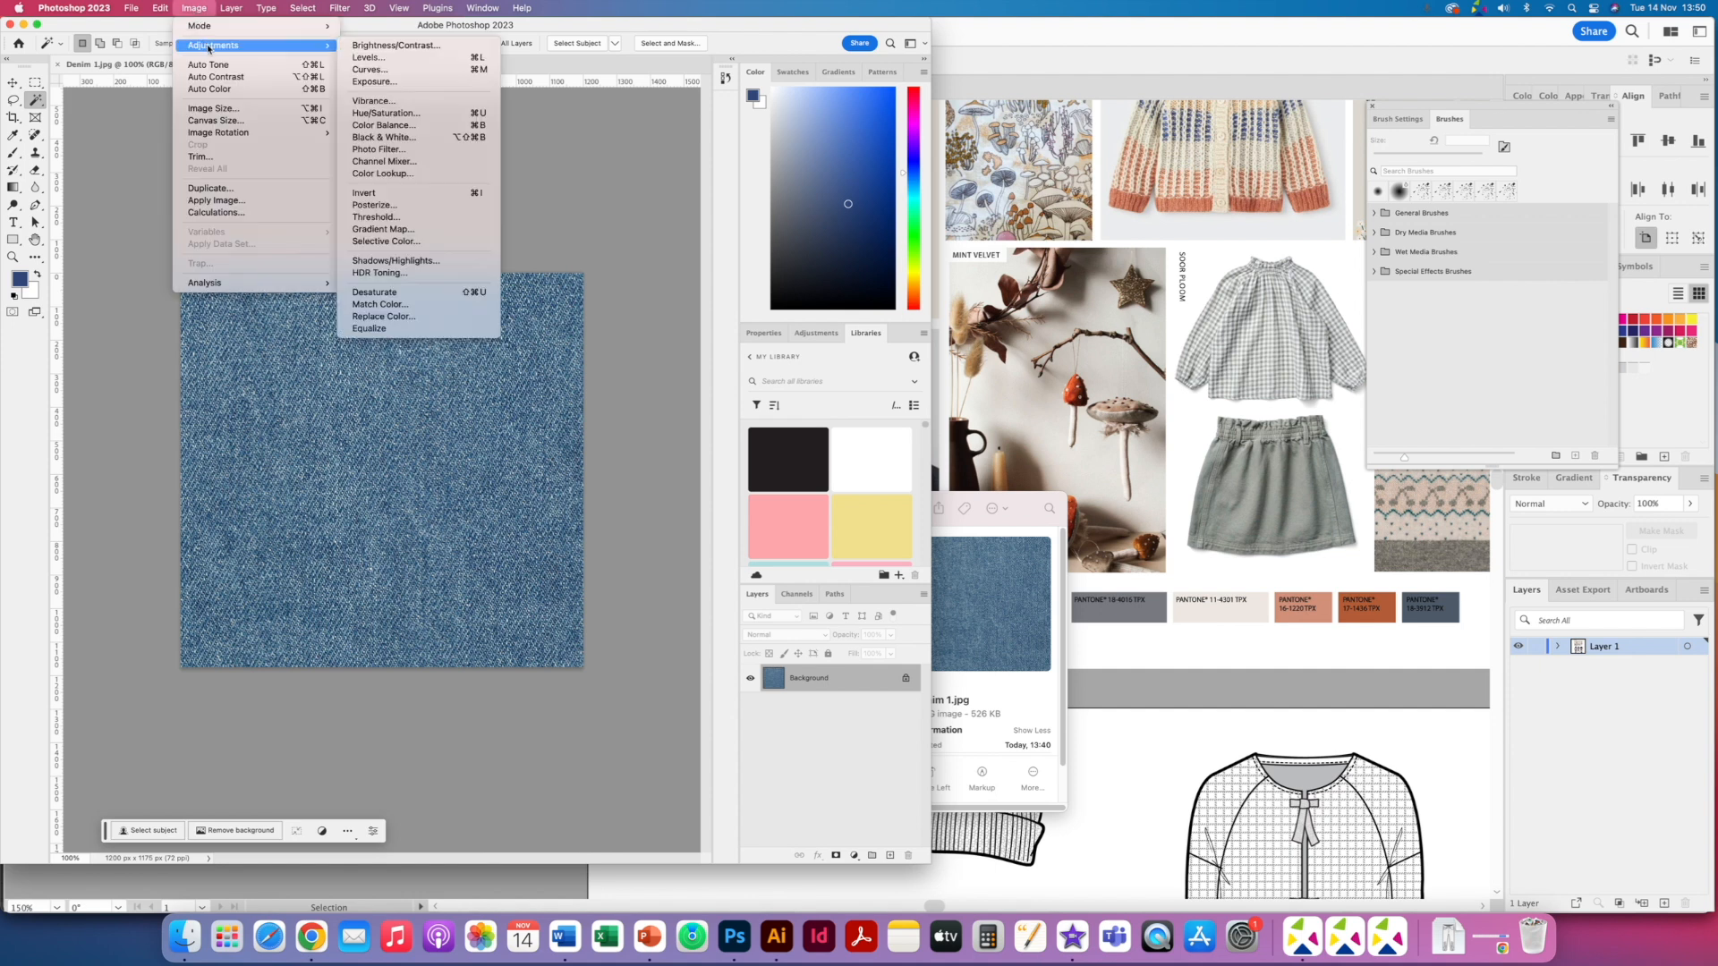
left_click(389, 113)
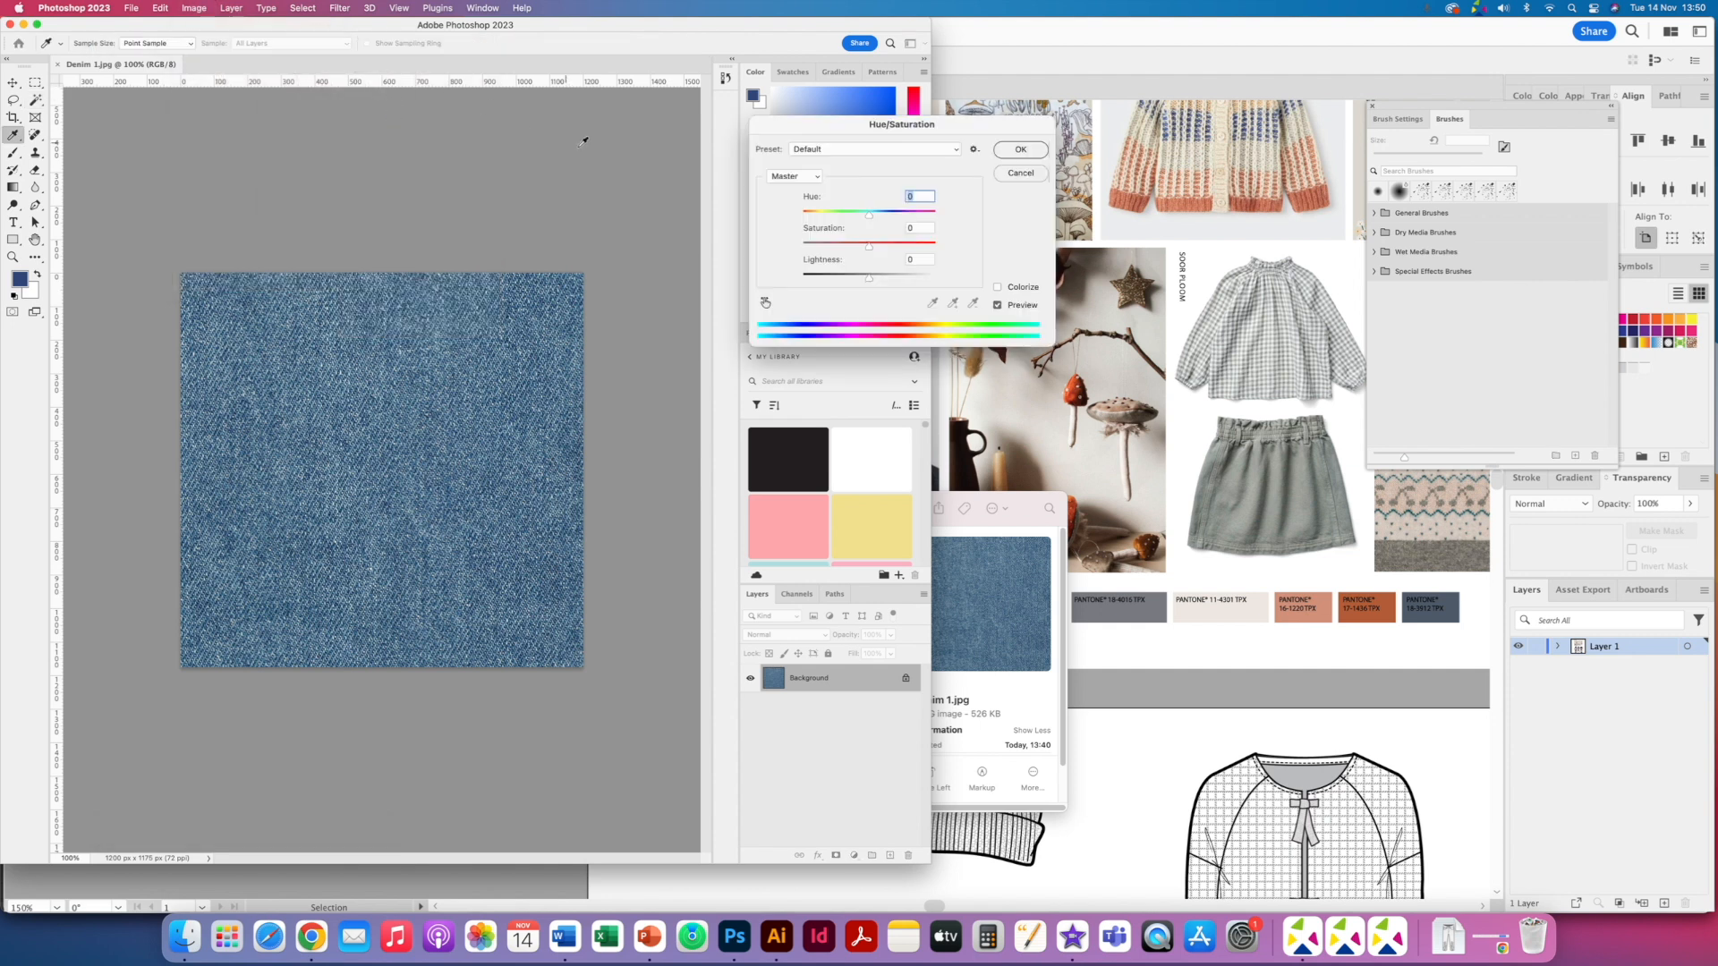
left_click_drag(837, 131, 703, 112)
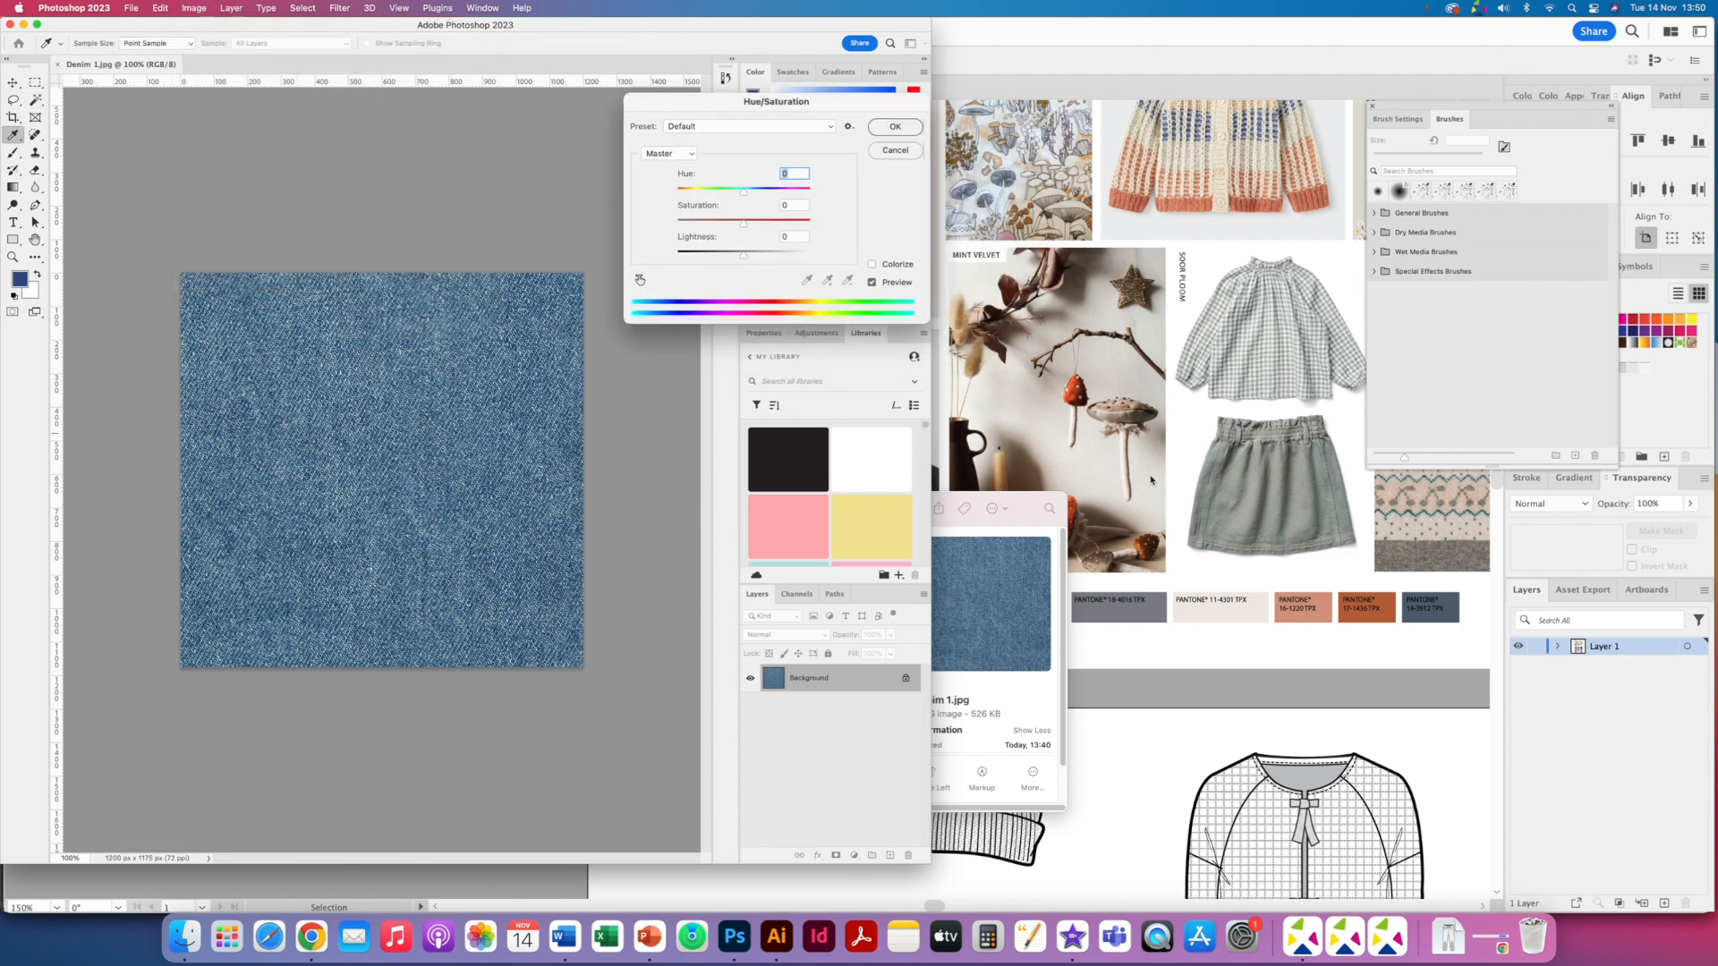
left_click_drag(747, 194, 715, 220)
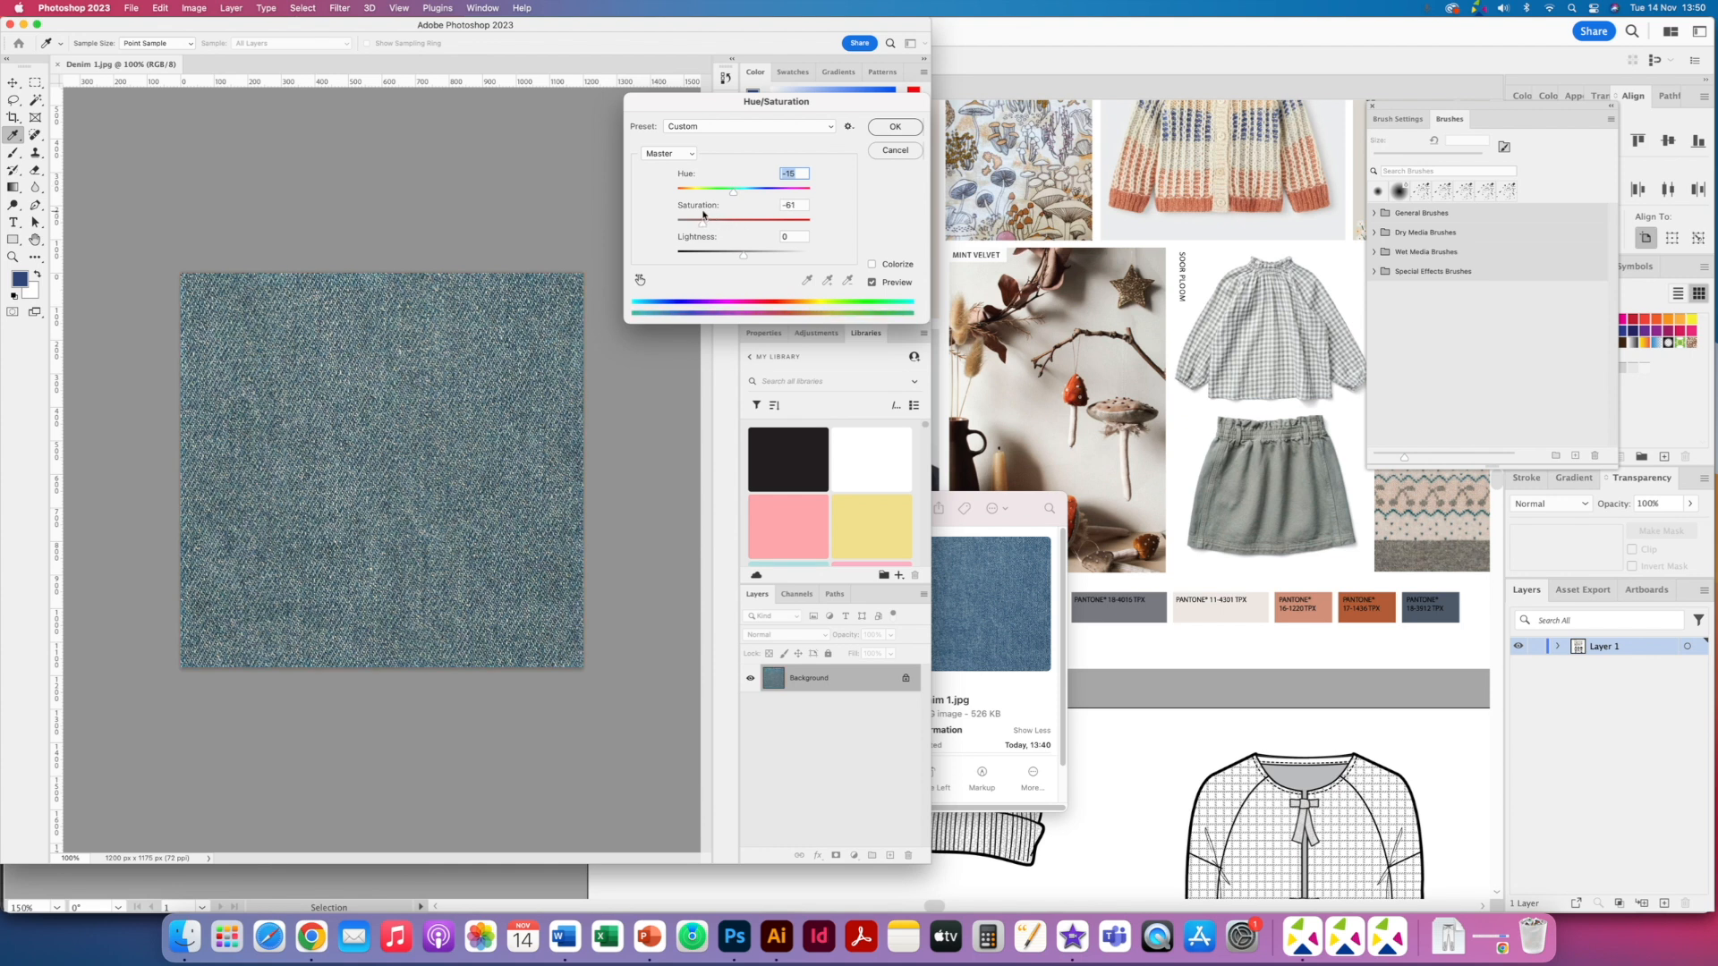
left_click_drag(741, 249, 740, 257)
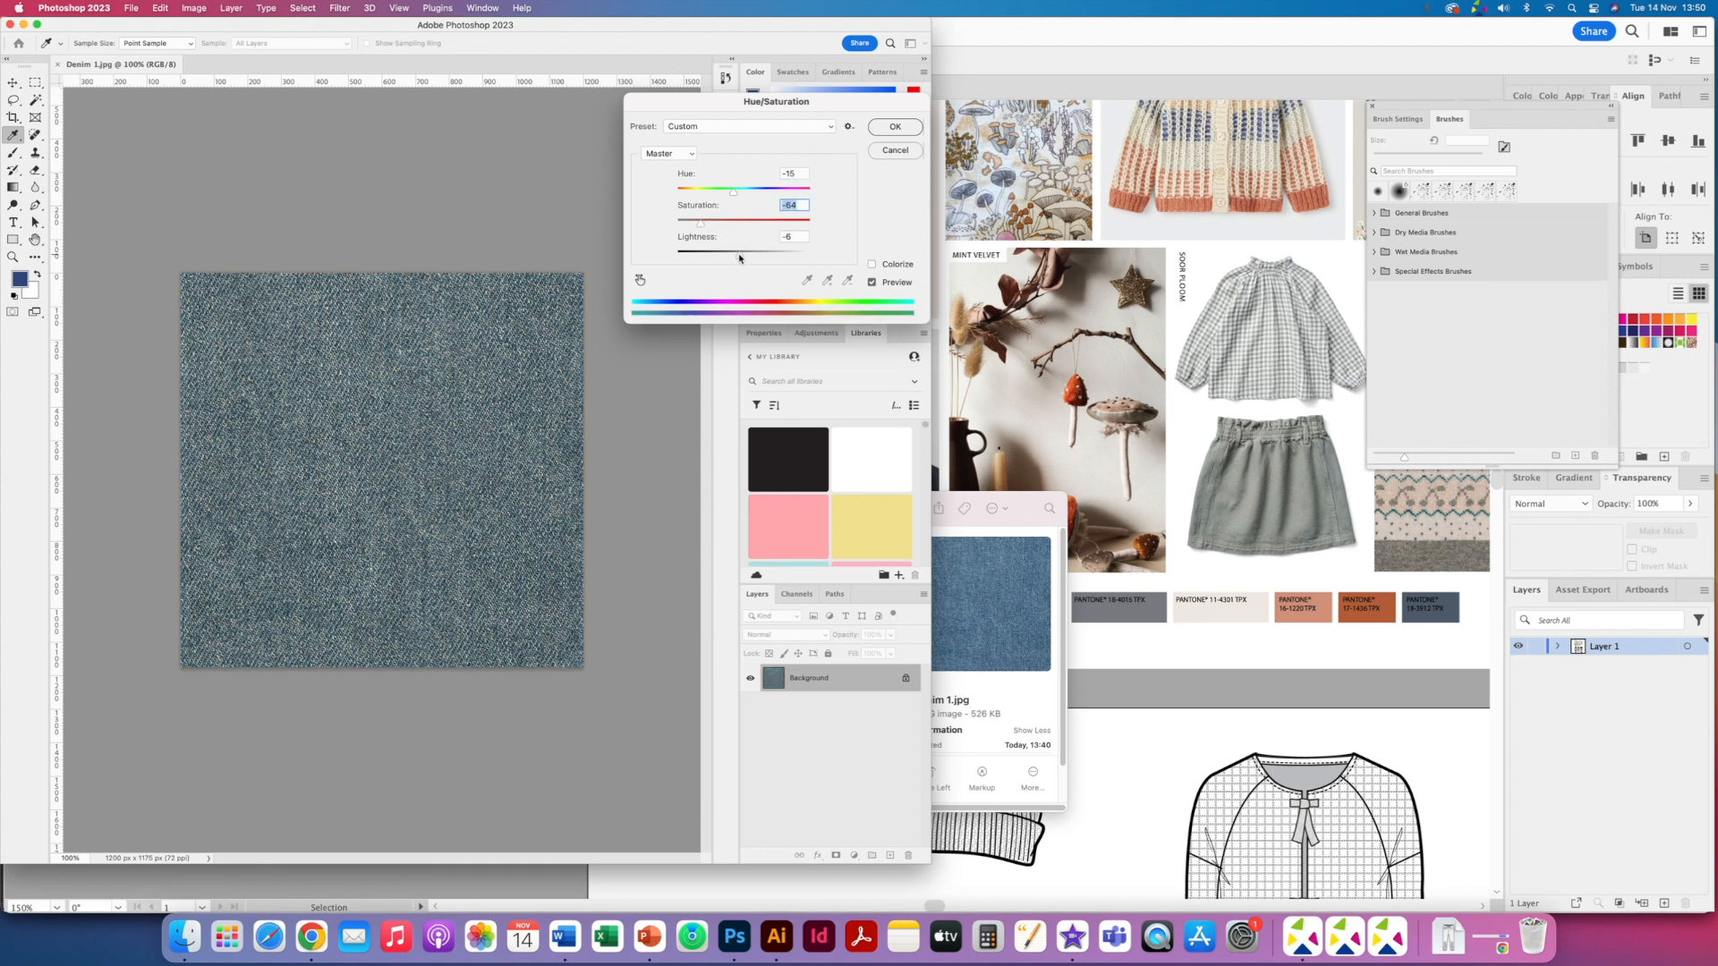
key("Tab")
left_click(891, 128)
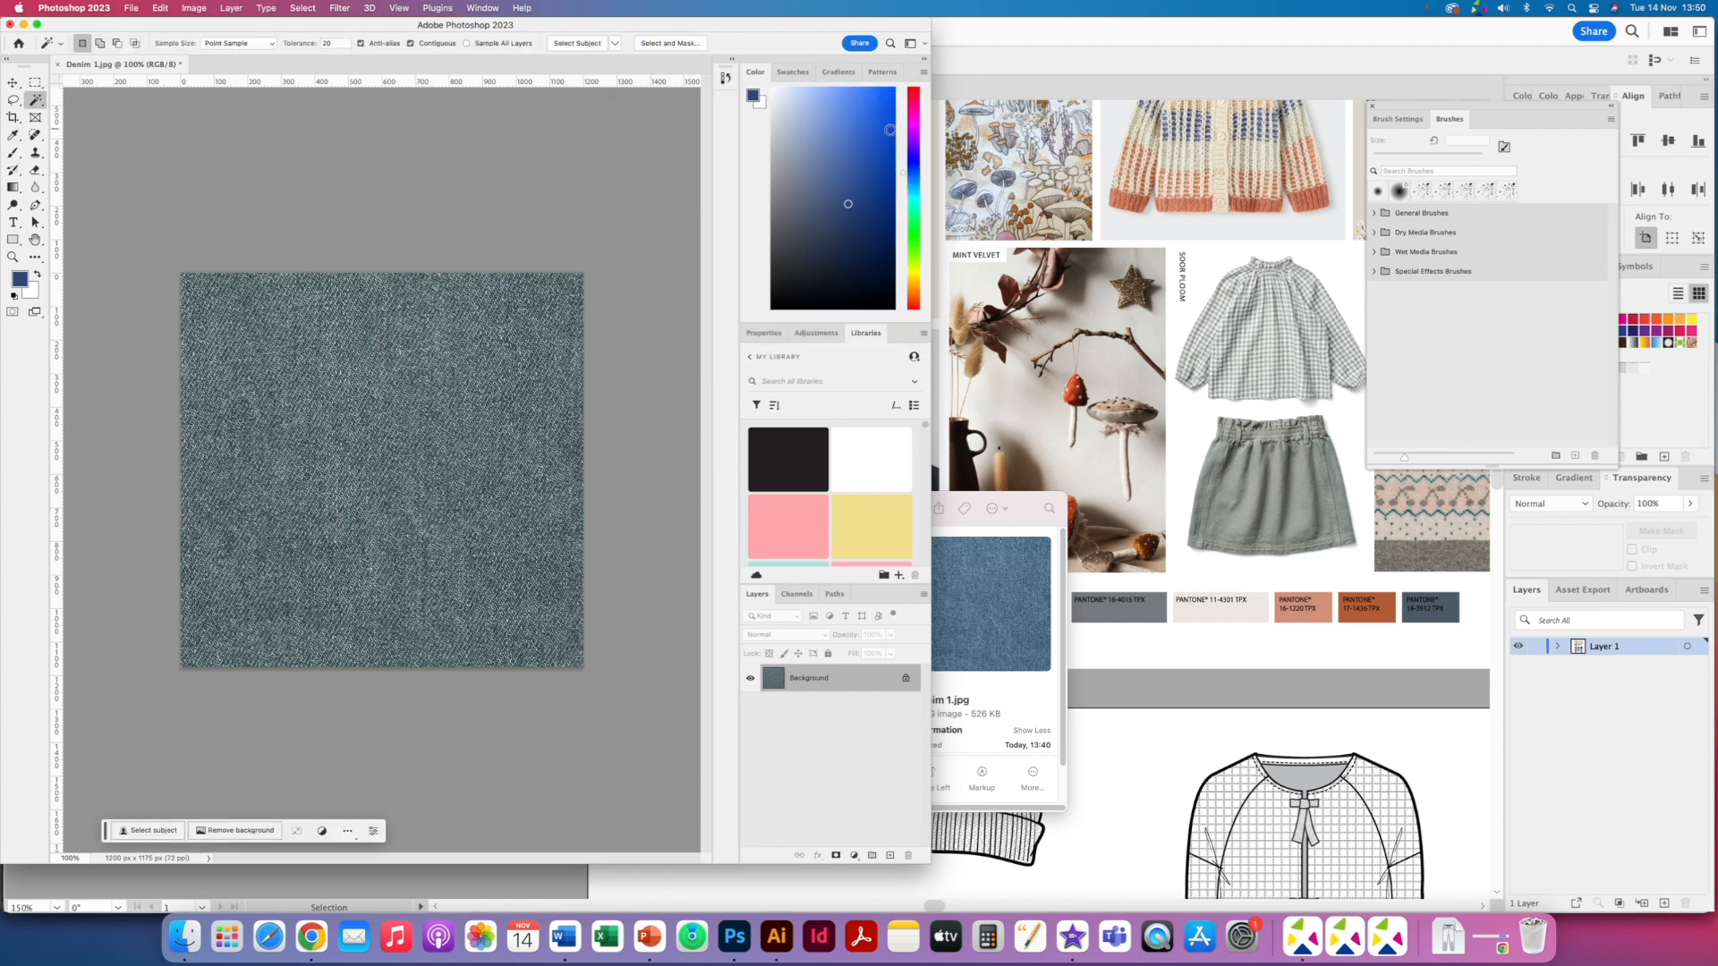
- Adjust the denim's midtone Color Balance towards green and blue
left_click(194, 9)
mouse_move(215, 45)
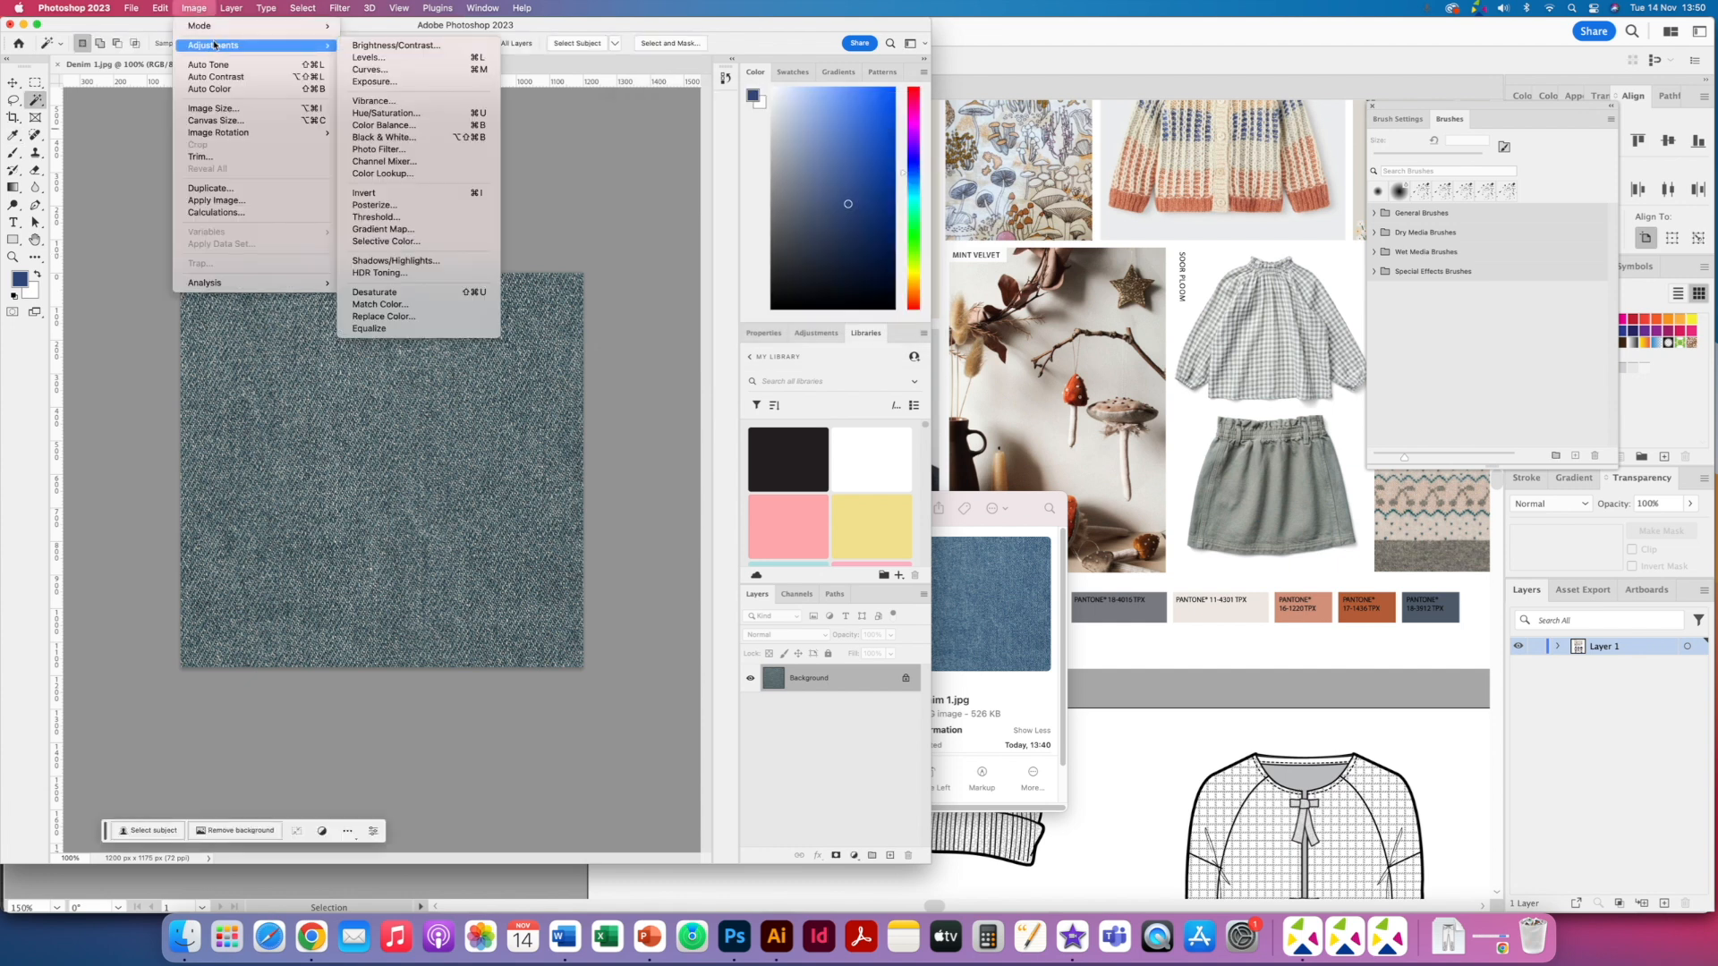
left_click(412, 125)
left_click_drag(807, 208, 807, 192)
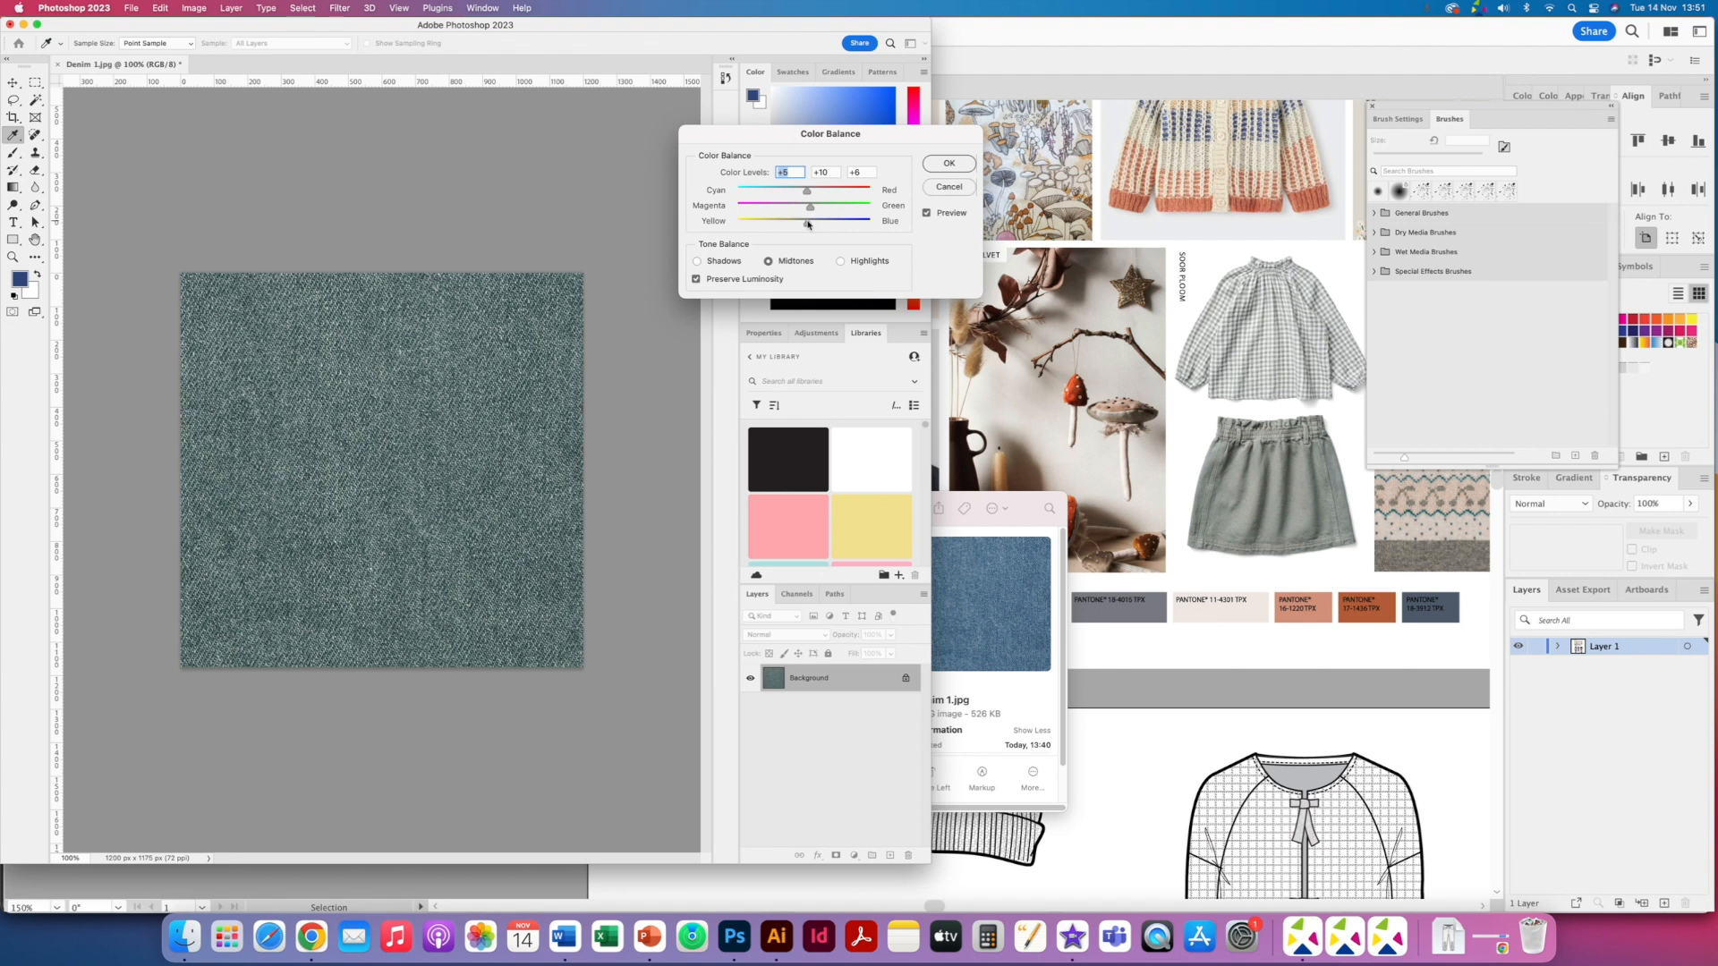
left_click(962, 164)
key("w")
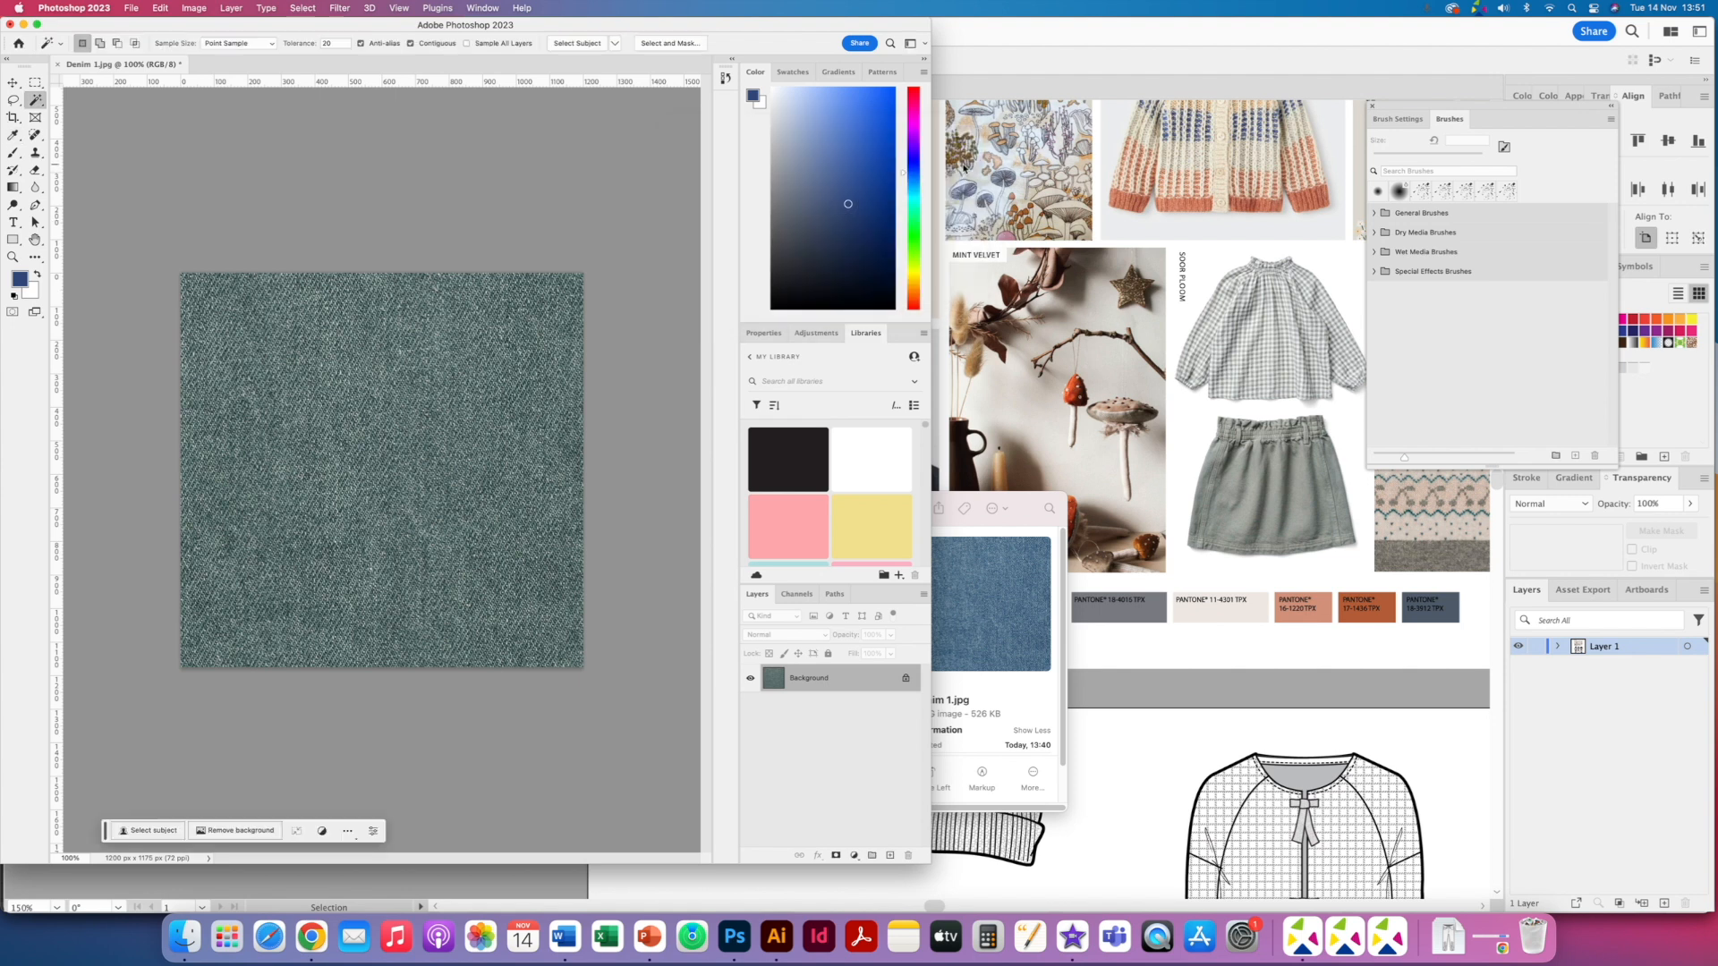
- Apply another Hue/Saturation to the denim with hue +6, saturation -22 and lightness +8
left_click(194, 8)
mouse_move(215, 45)
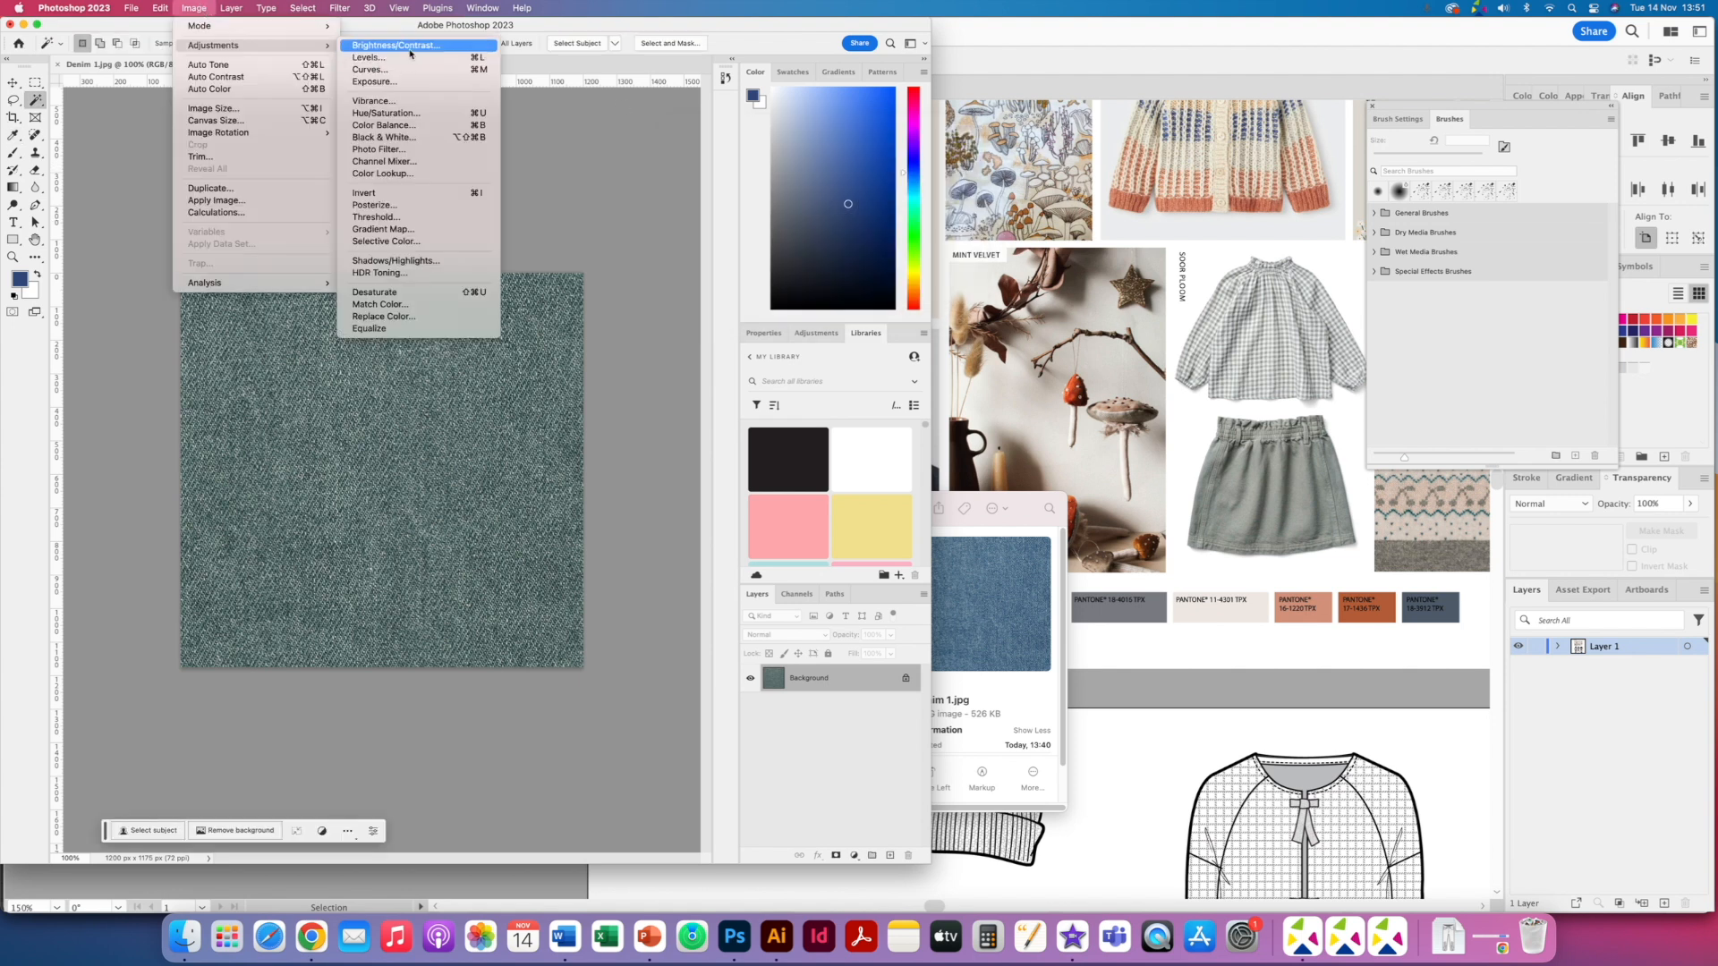
left_click(407, 114)
left_click_drag(743, 194, 748, 257)
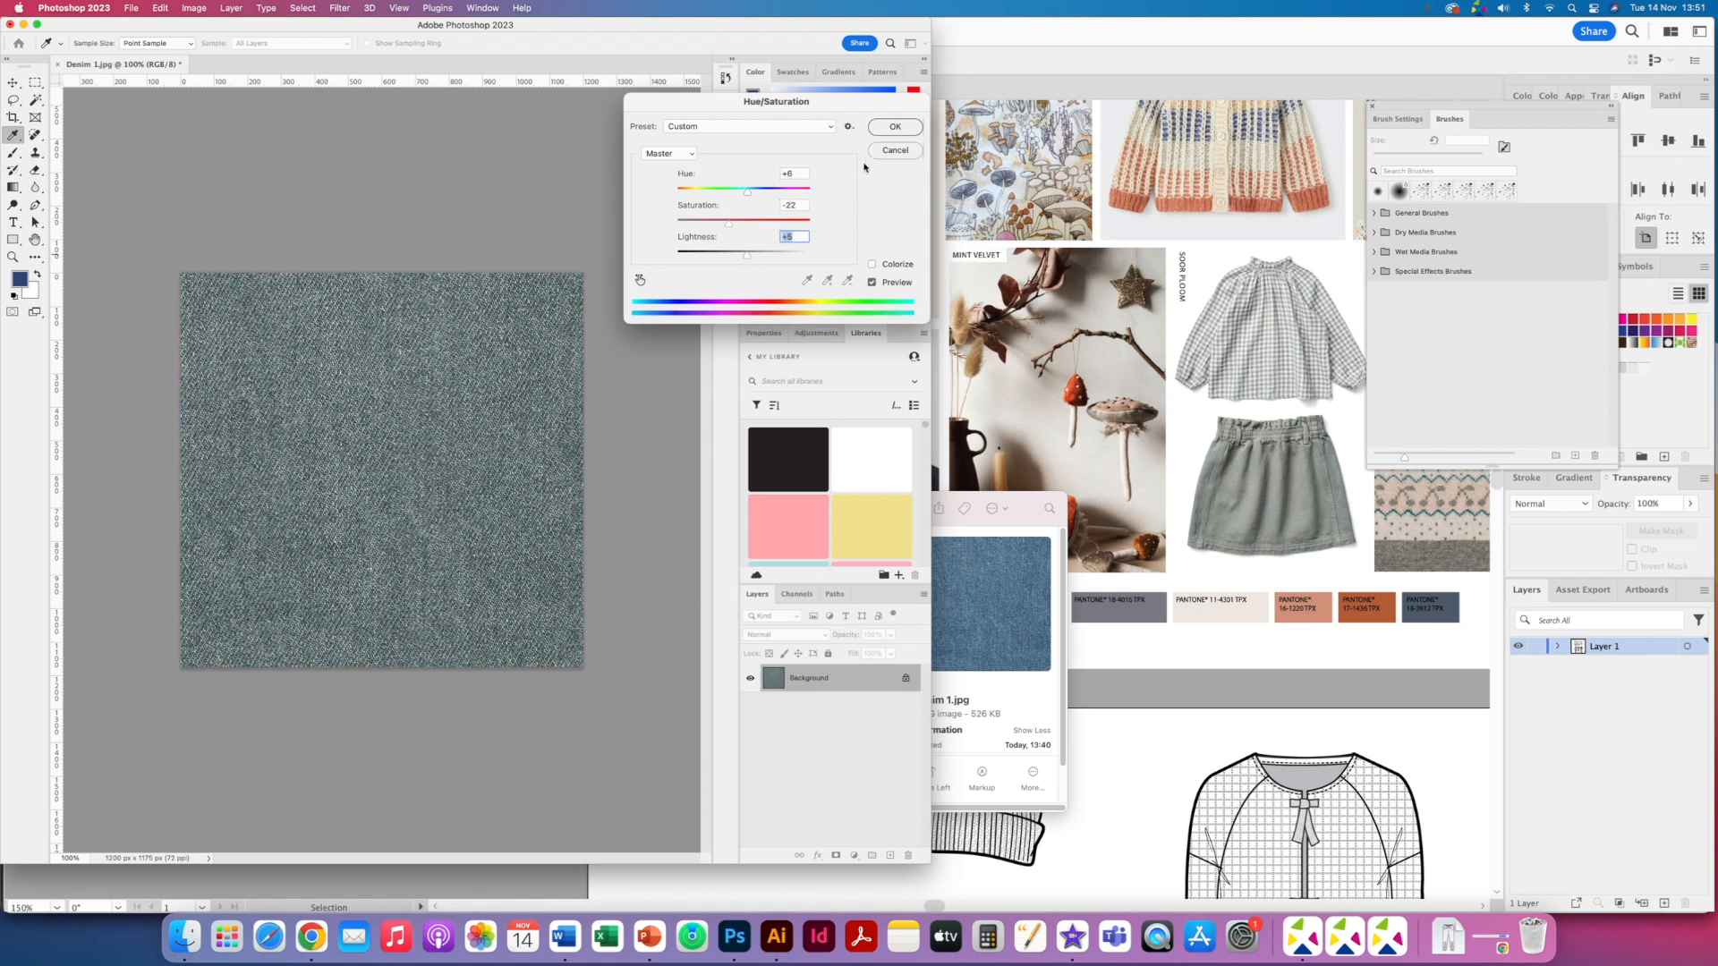
left_click(890, 132)
- Apply a further Color Balance with the yellow–blue level at -2
left_click(194, 10)
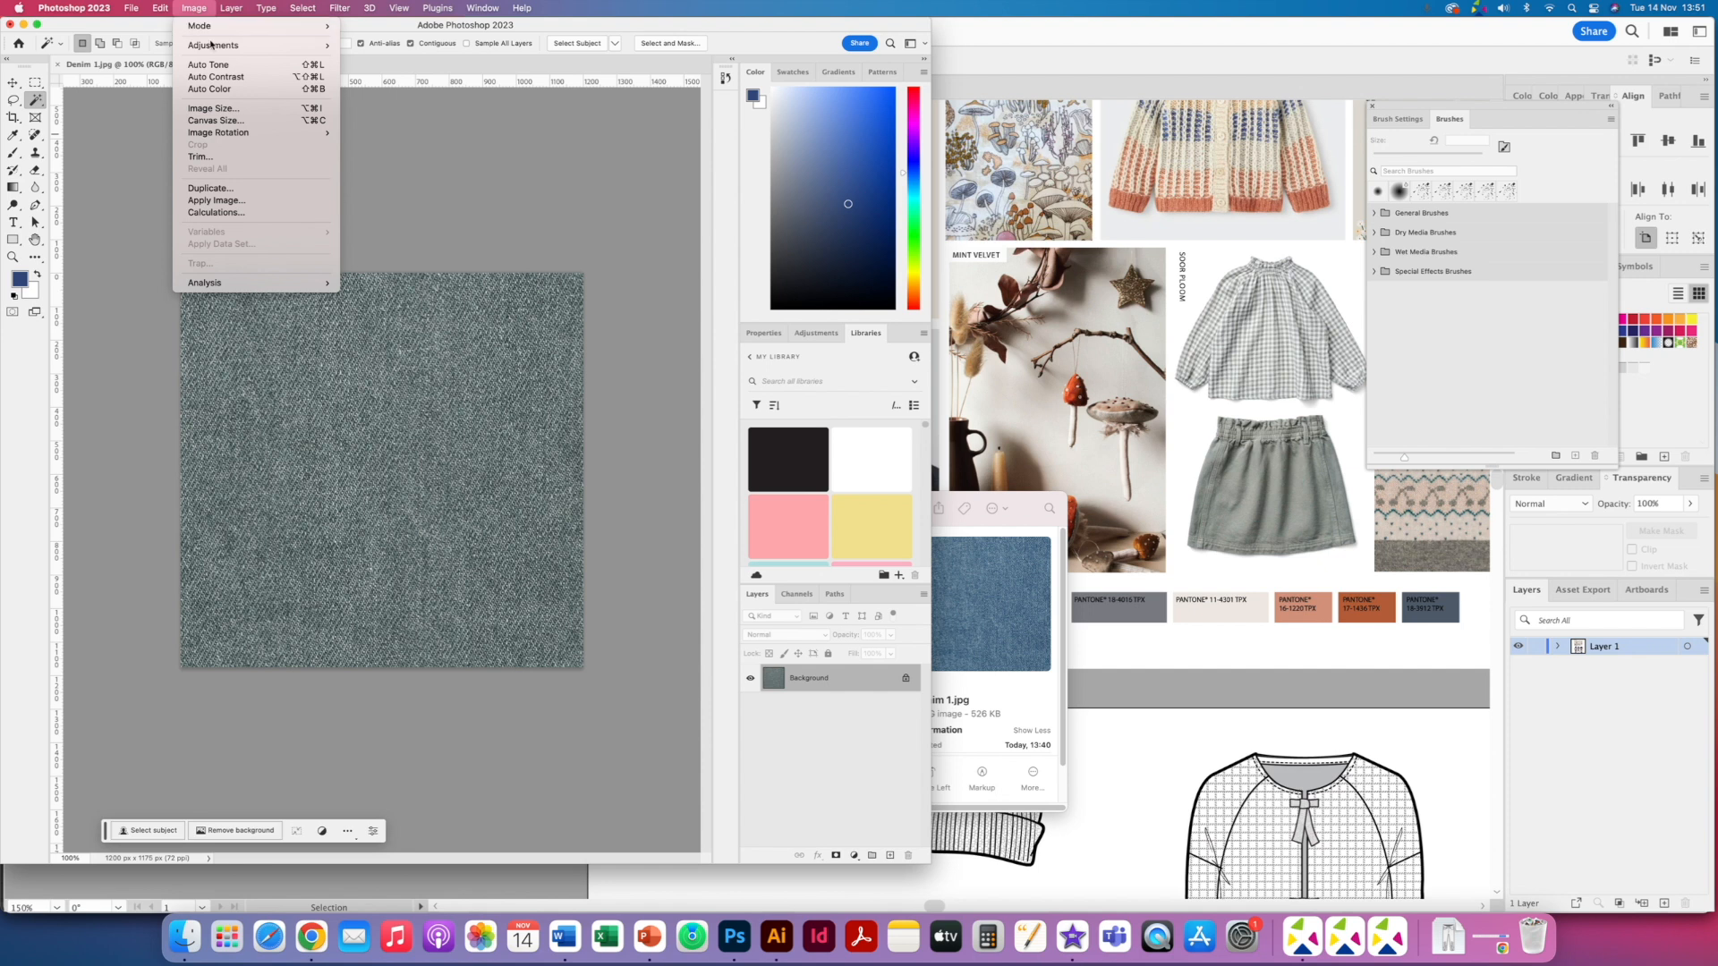
mouse_move(268, 44)
left_click(413, 125)
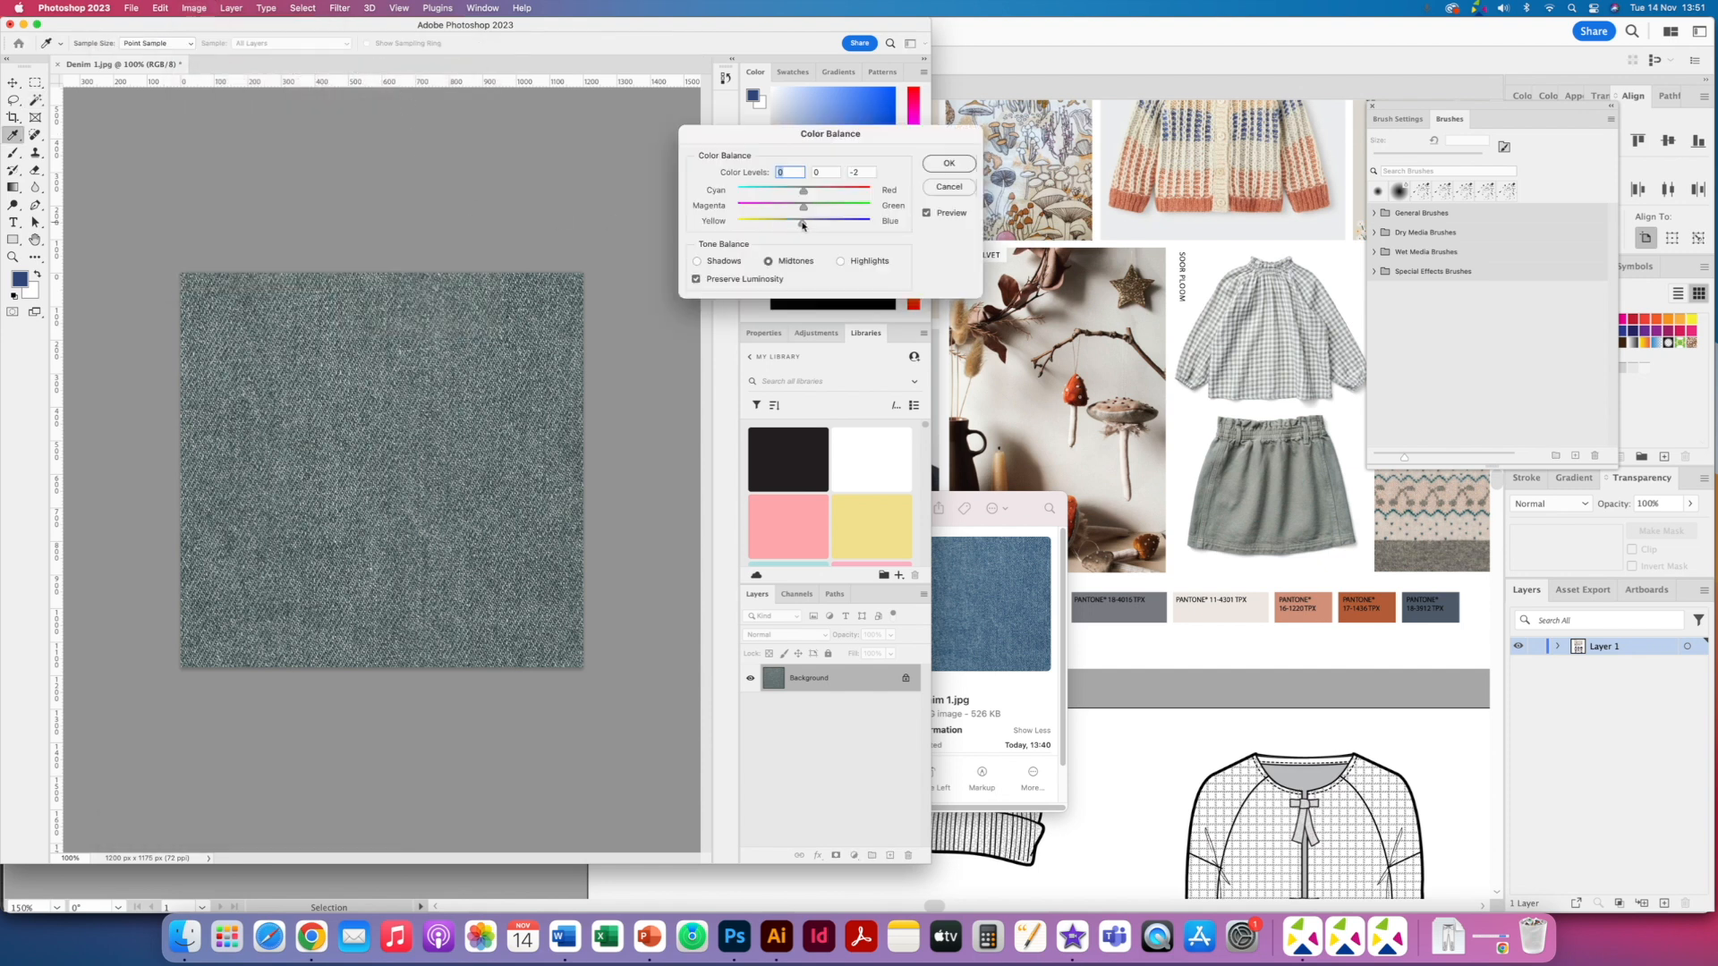
left_click_drag(802, 226, 802, 224)
left_click(948, 163)
key("w")
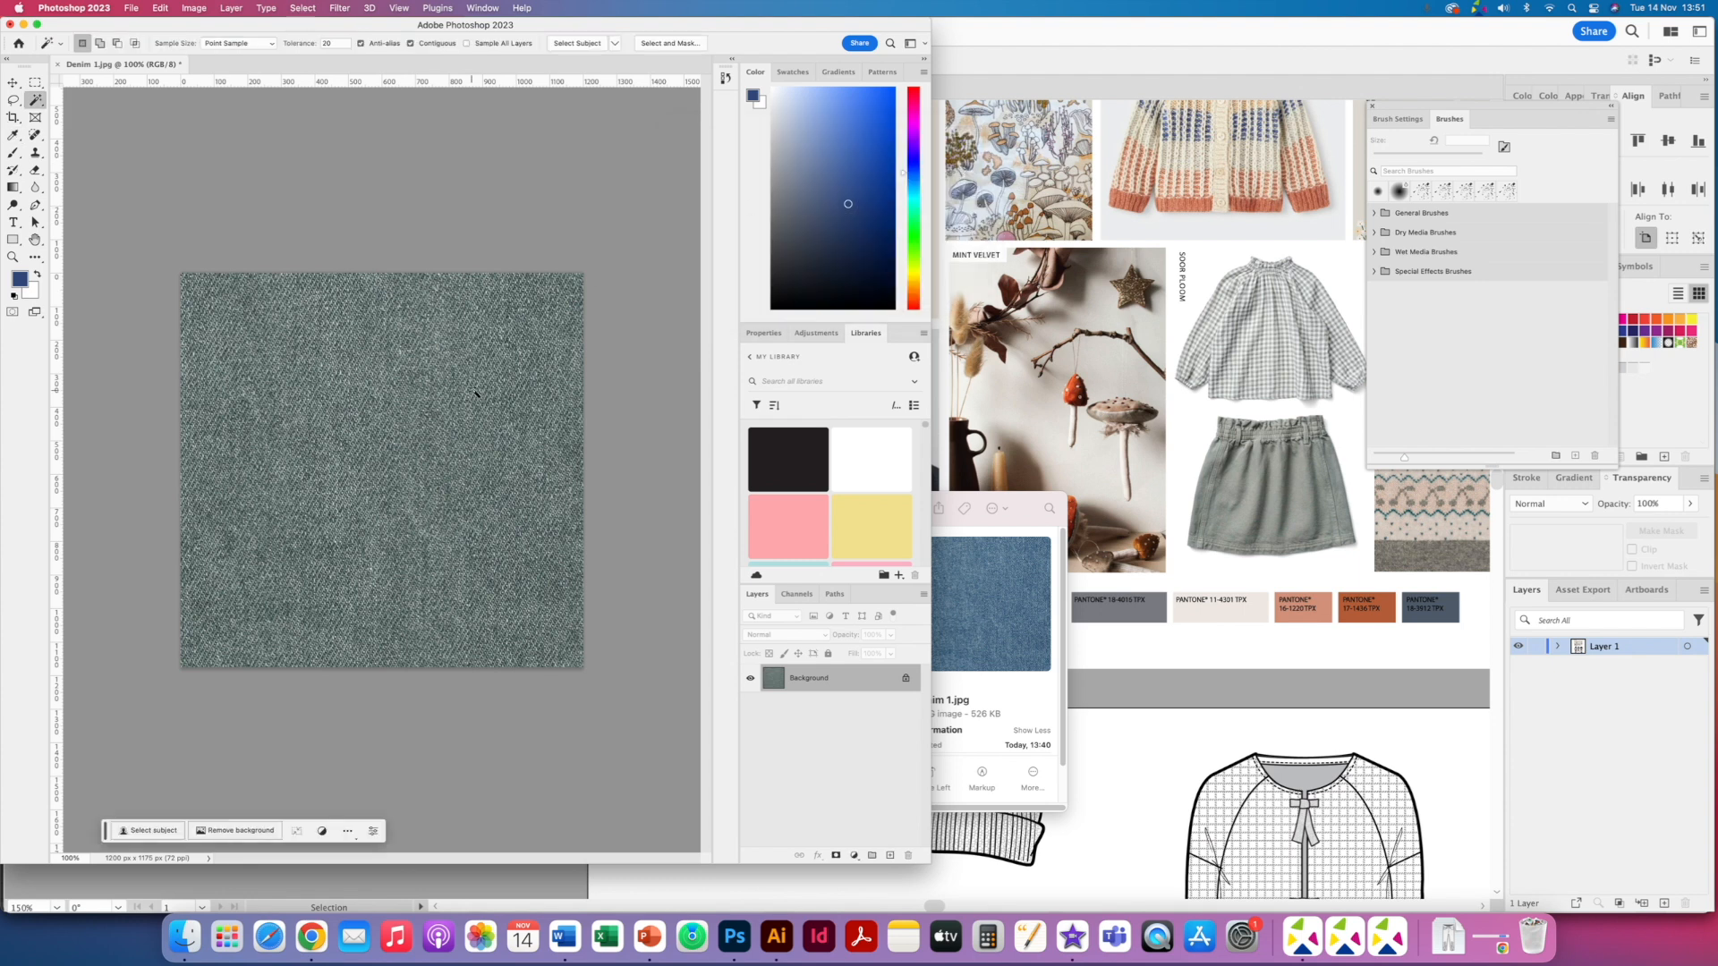
- Save the recoloured denim as Denim 1a.jpg in JPEG format
key("super+shift+s")
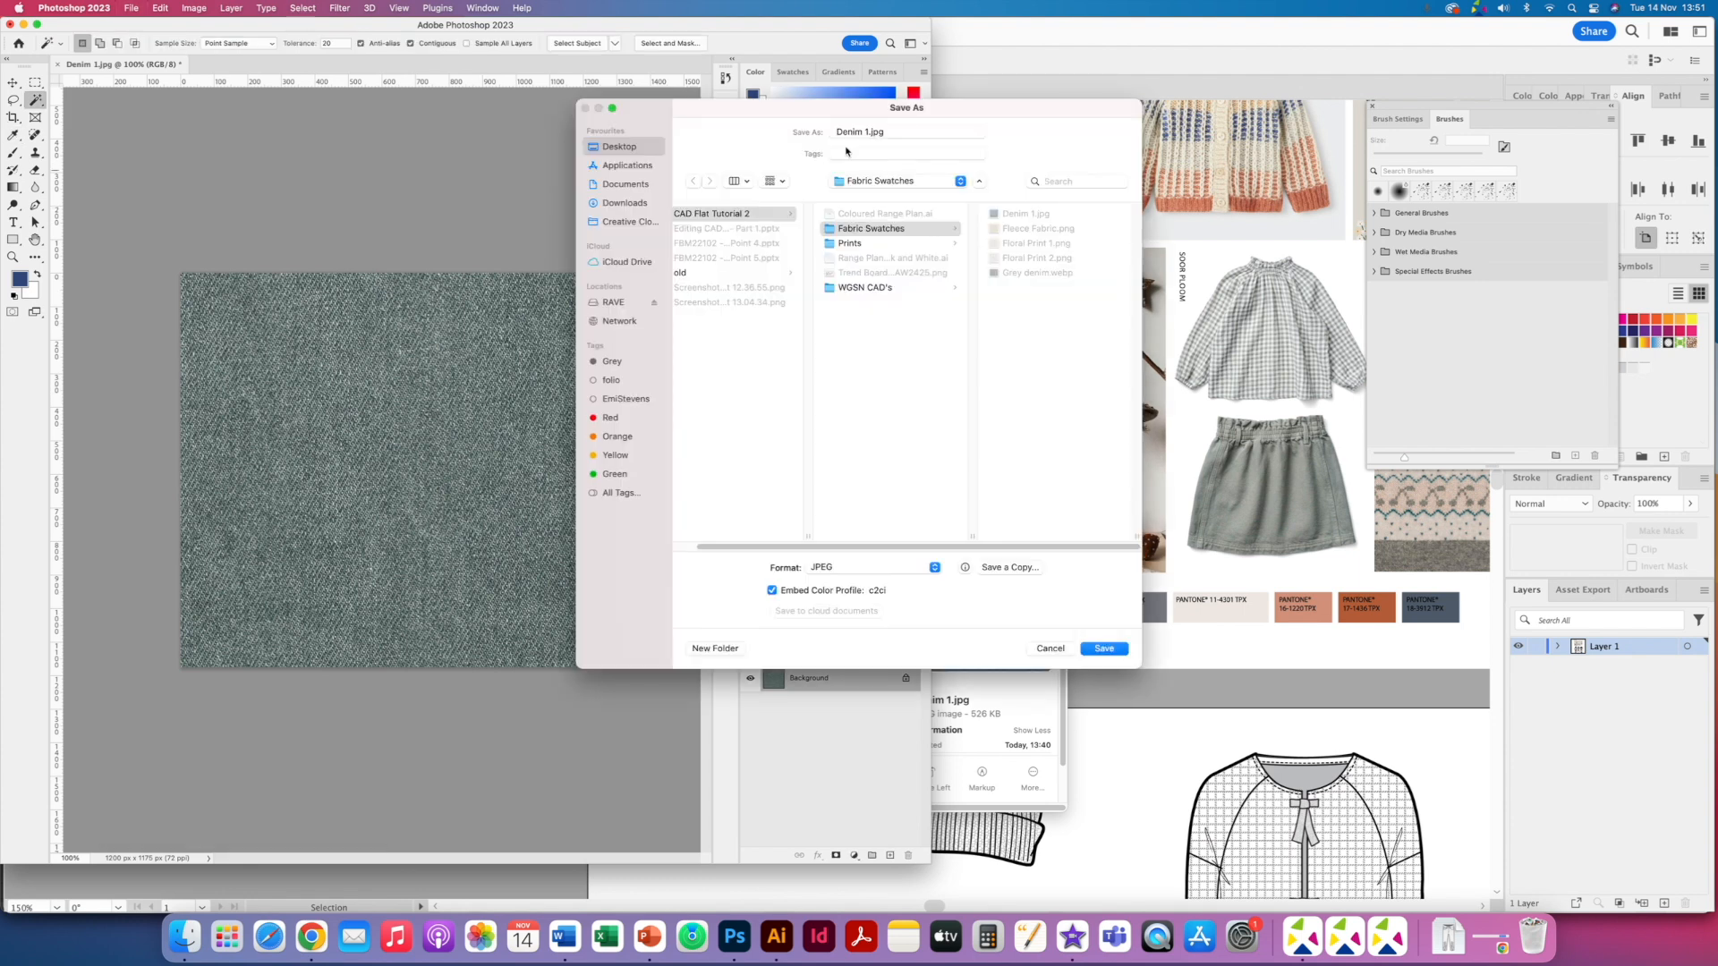
left_click(871, 132)
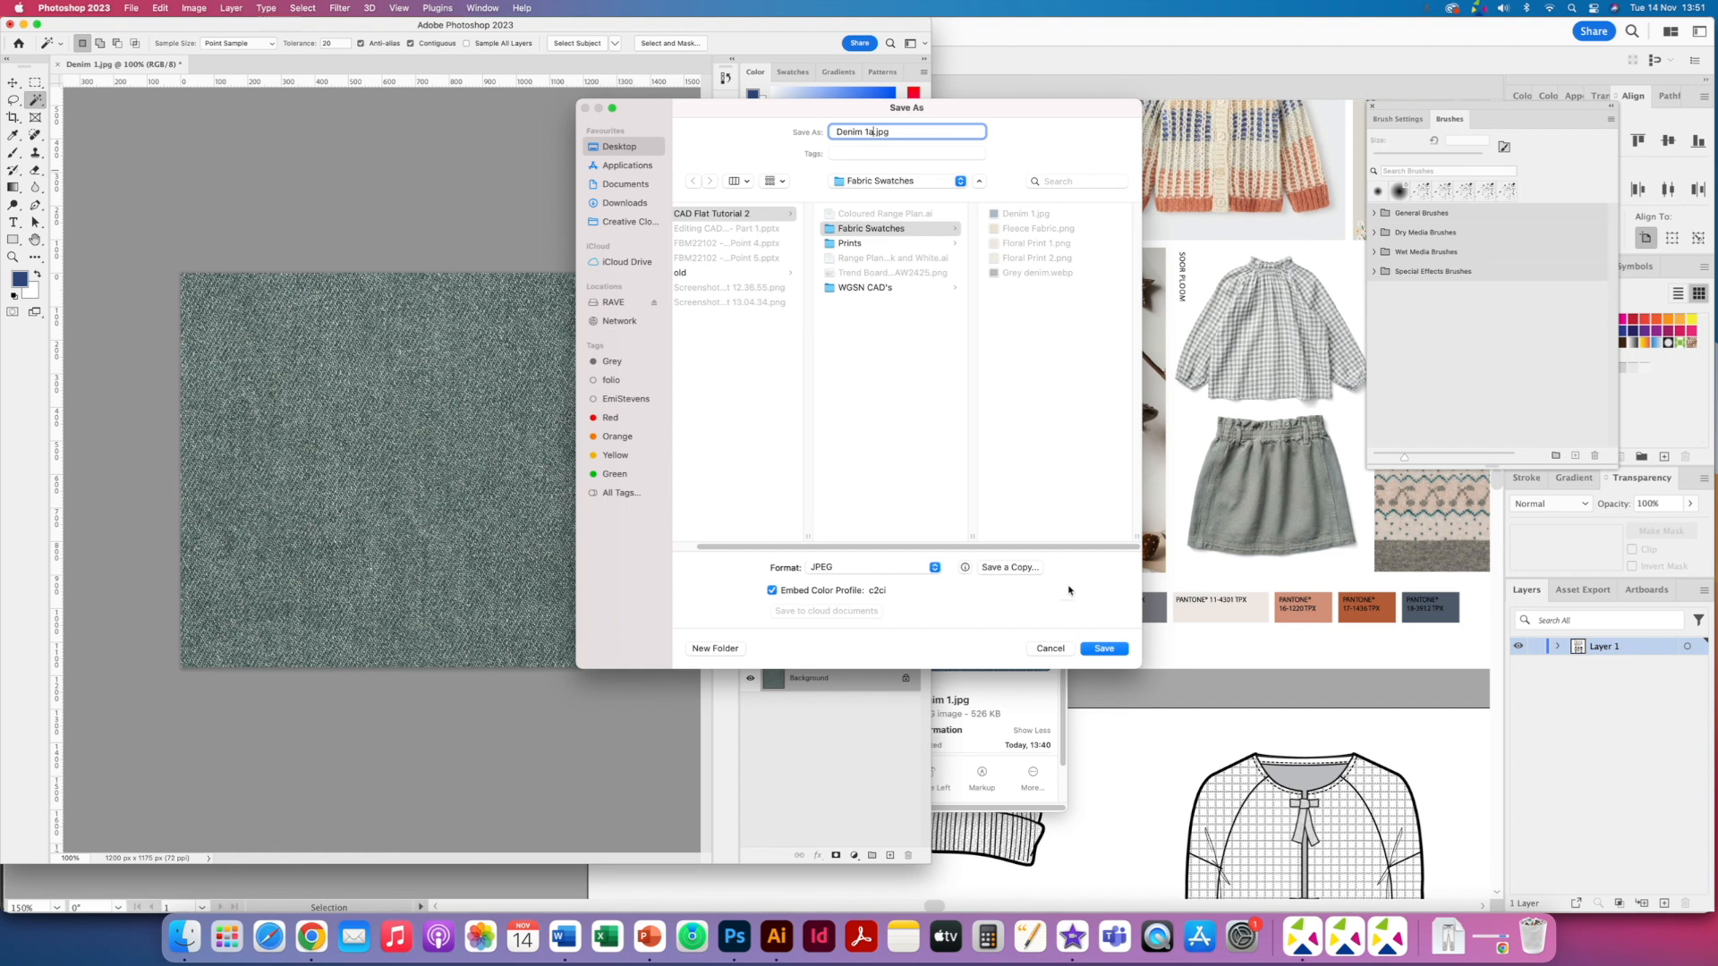
left_click(1101, 651)
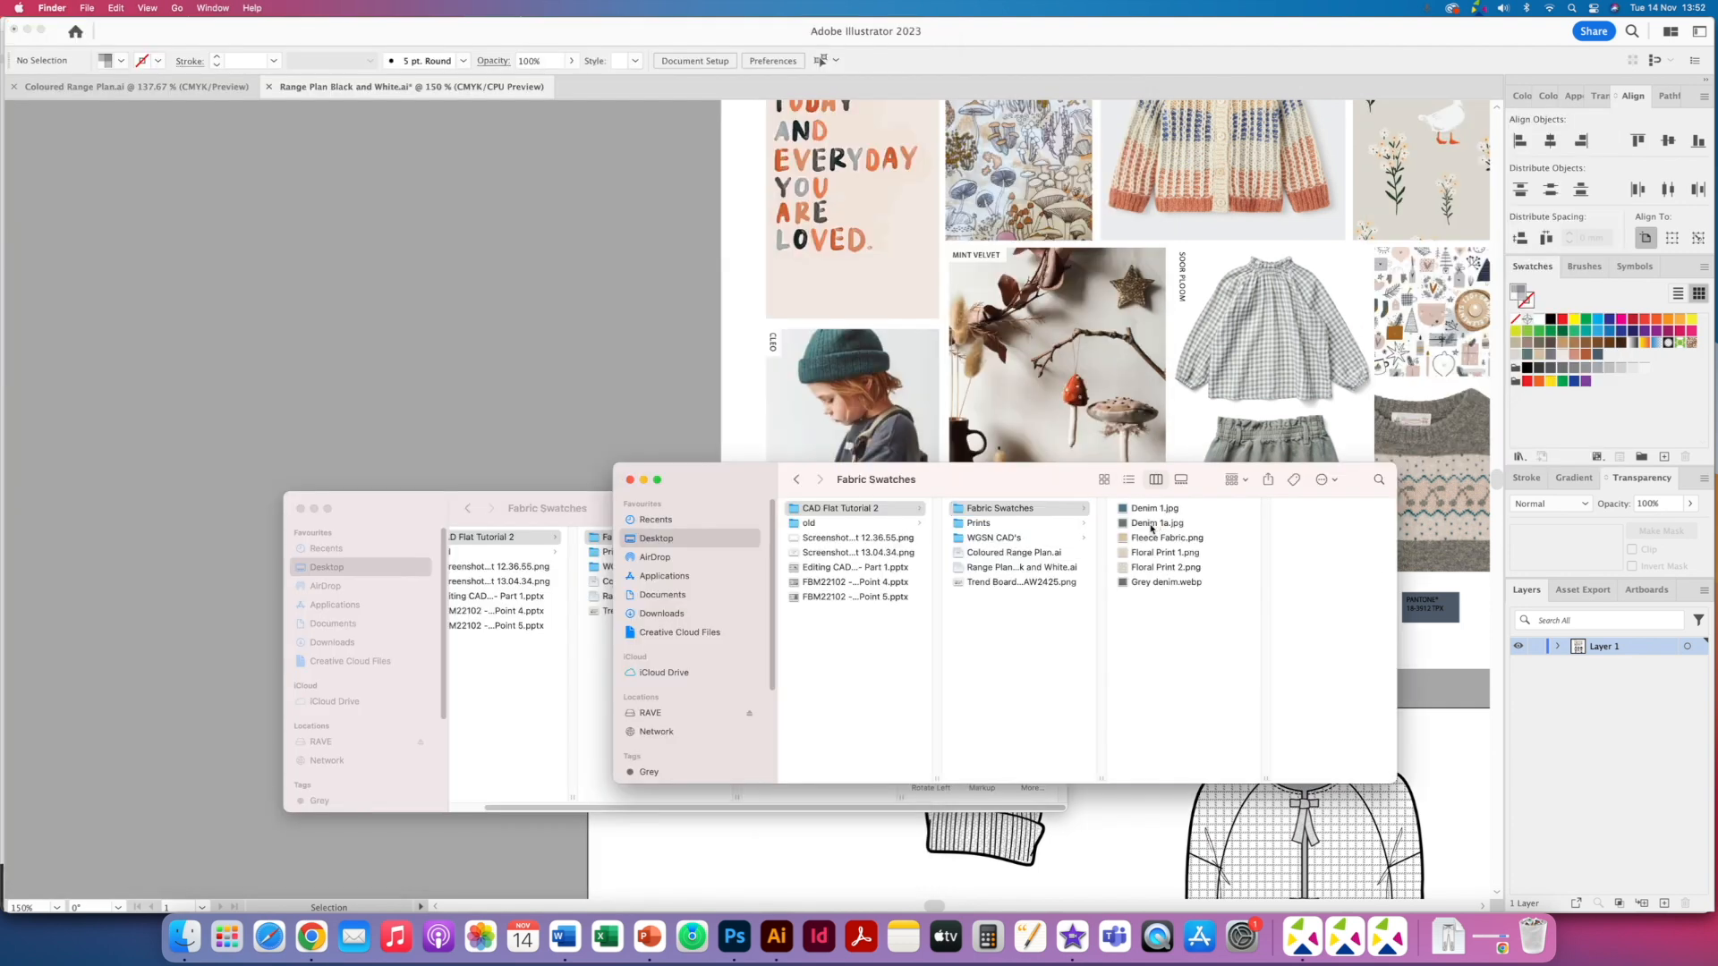
- Place Denim 1a.jpg in the range plan, scale it to about 38 mm wide and position it beside the artboard
left_click_drag(1153, 525, 1168, 438)
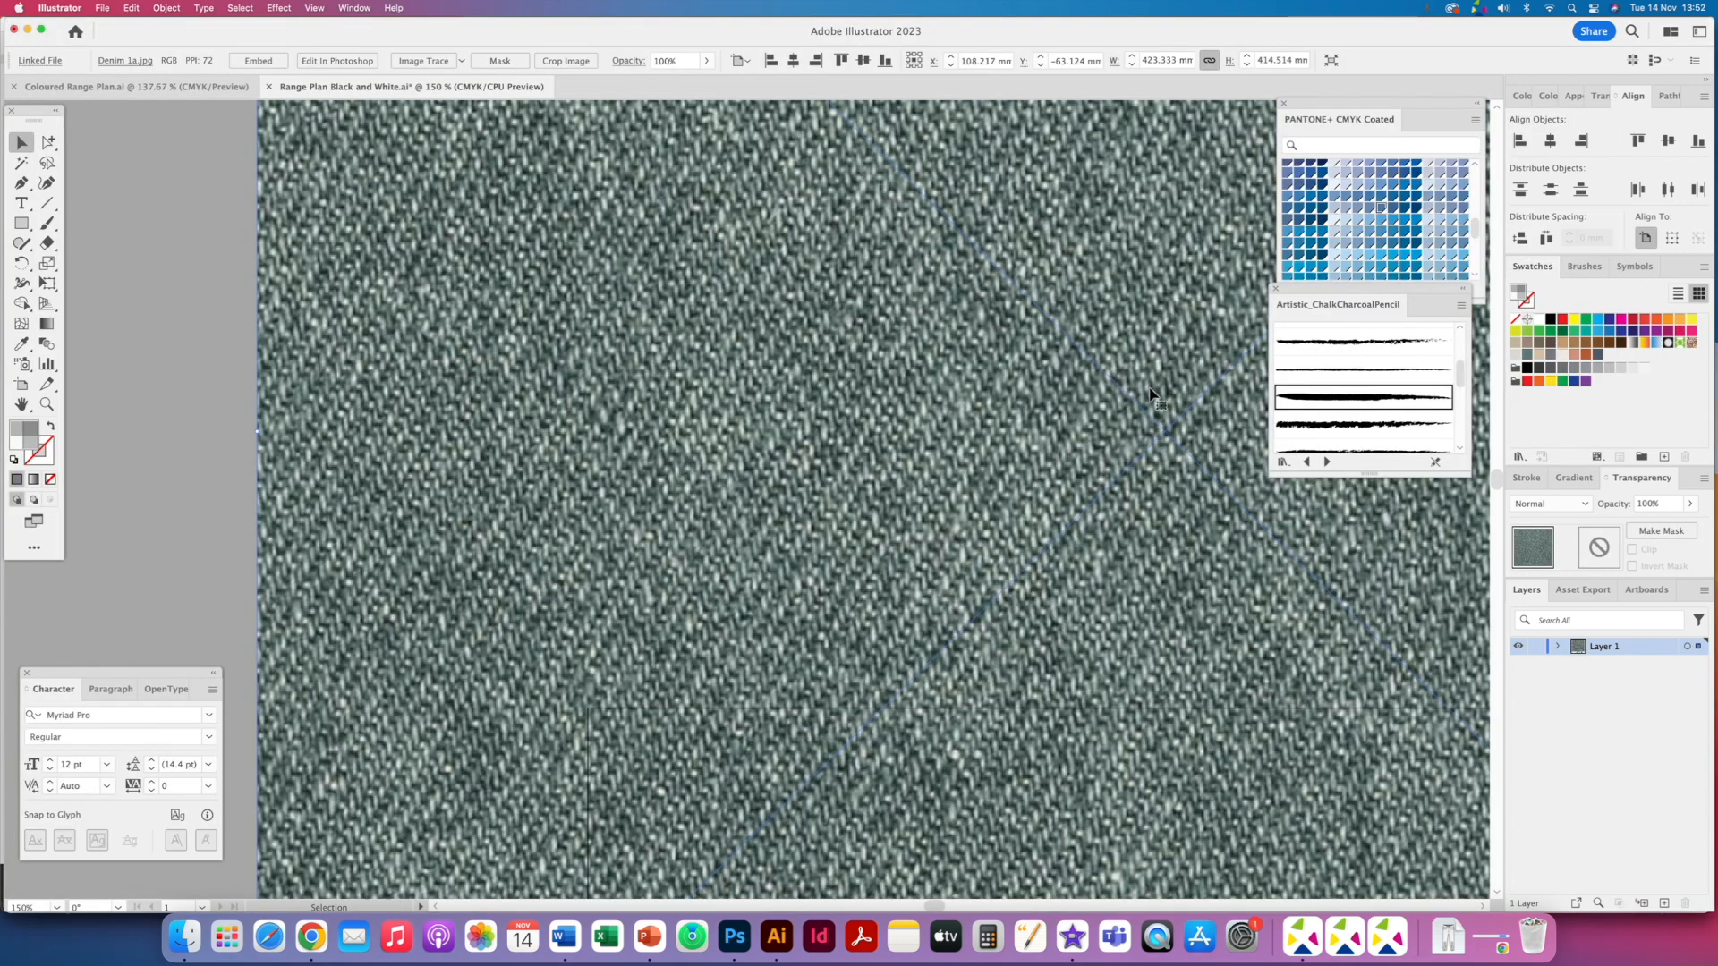
key("super+minus")
key("super+minus")
key("super+minus")
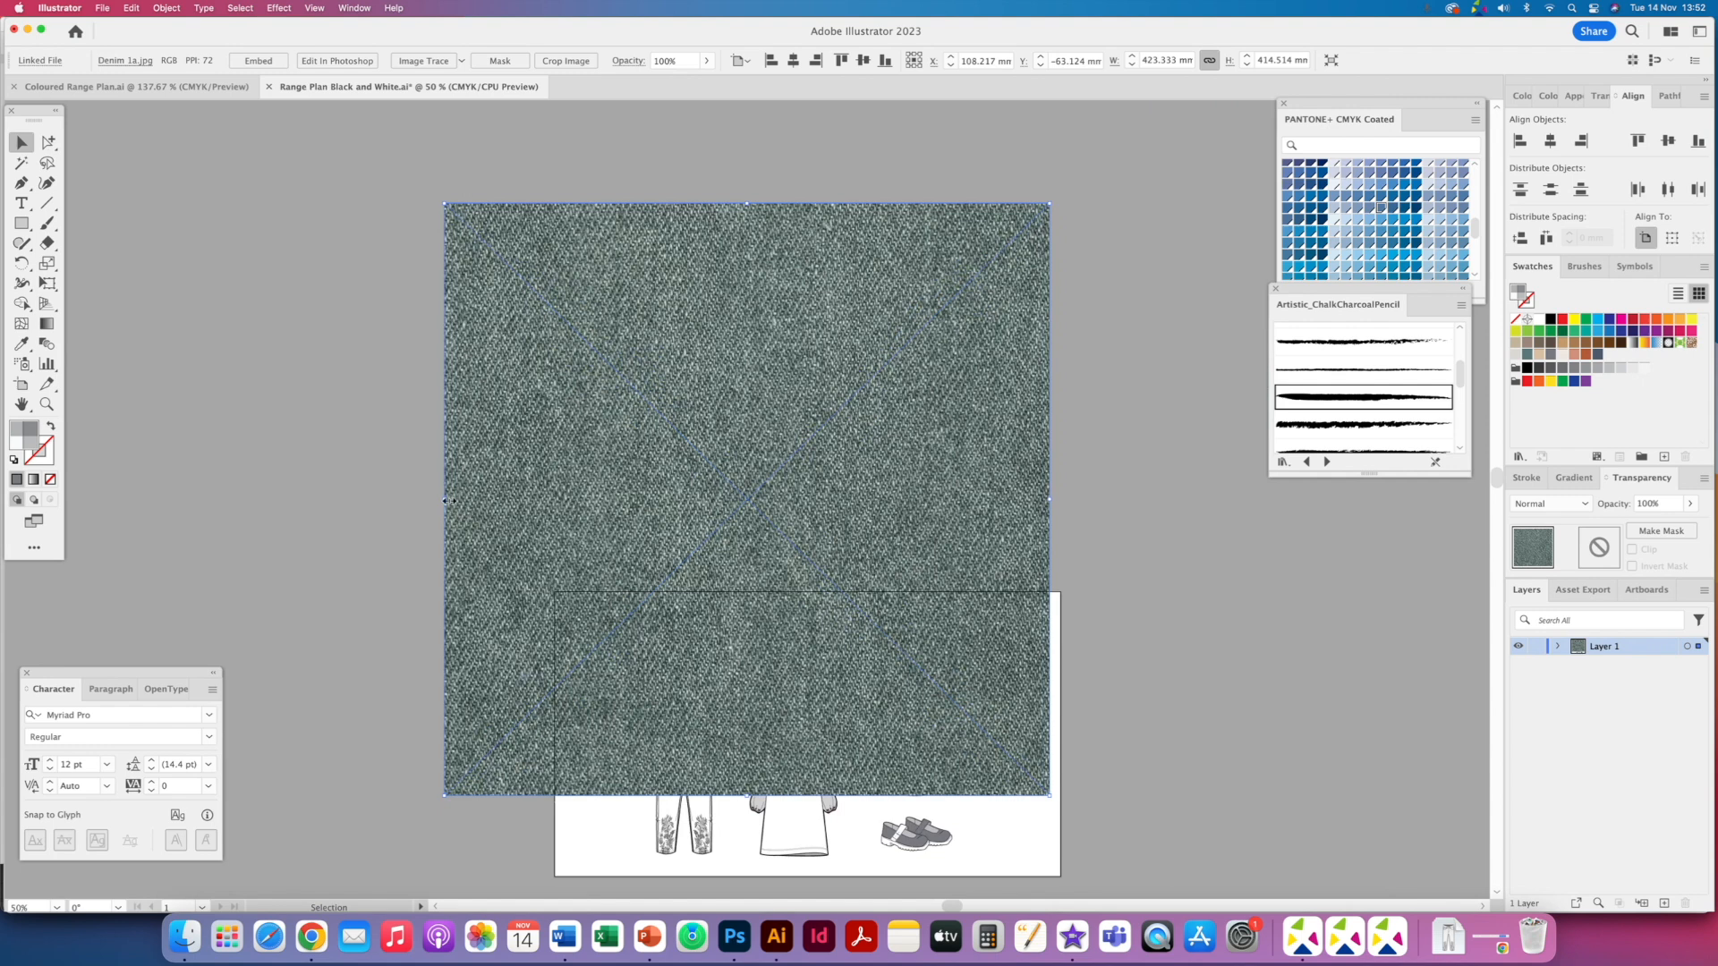
left_click_drag(451, 504, 560, 507)
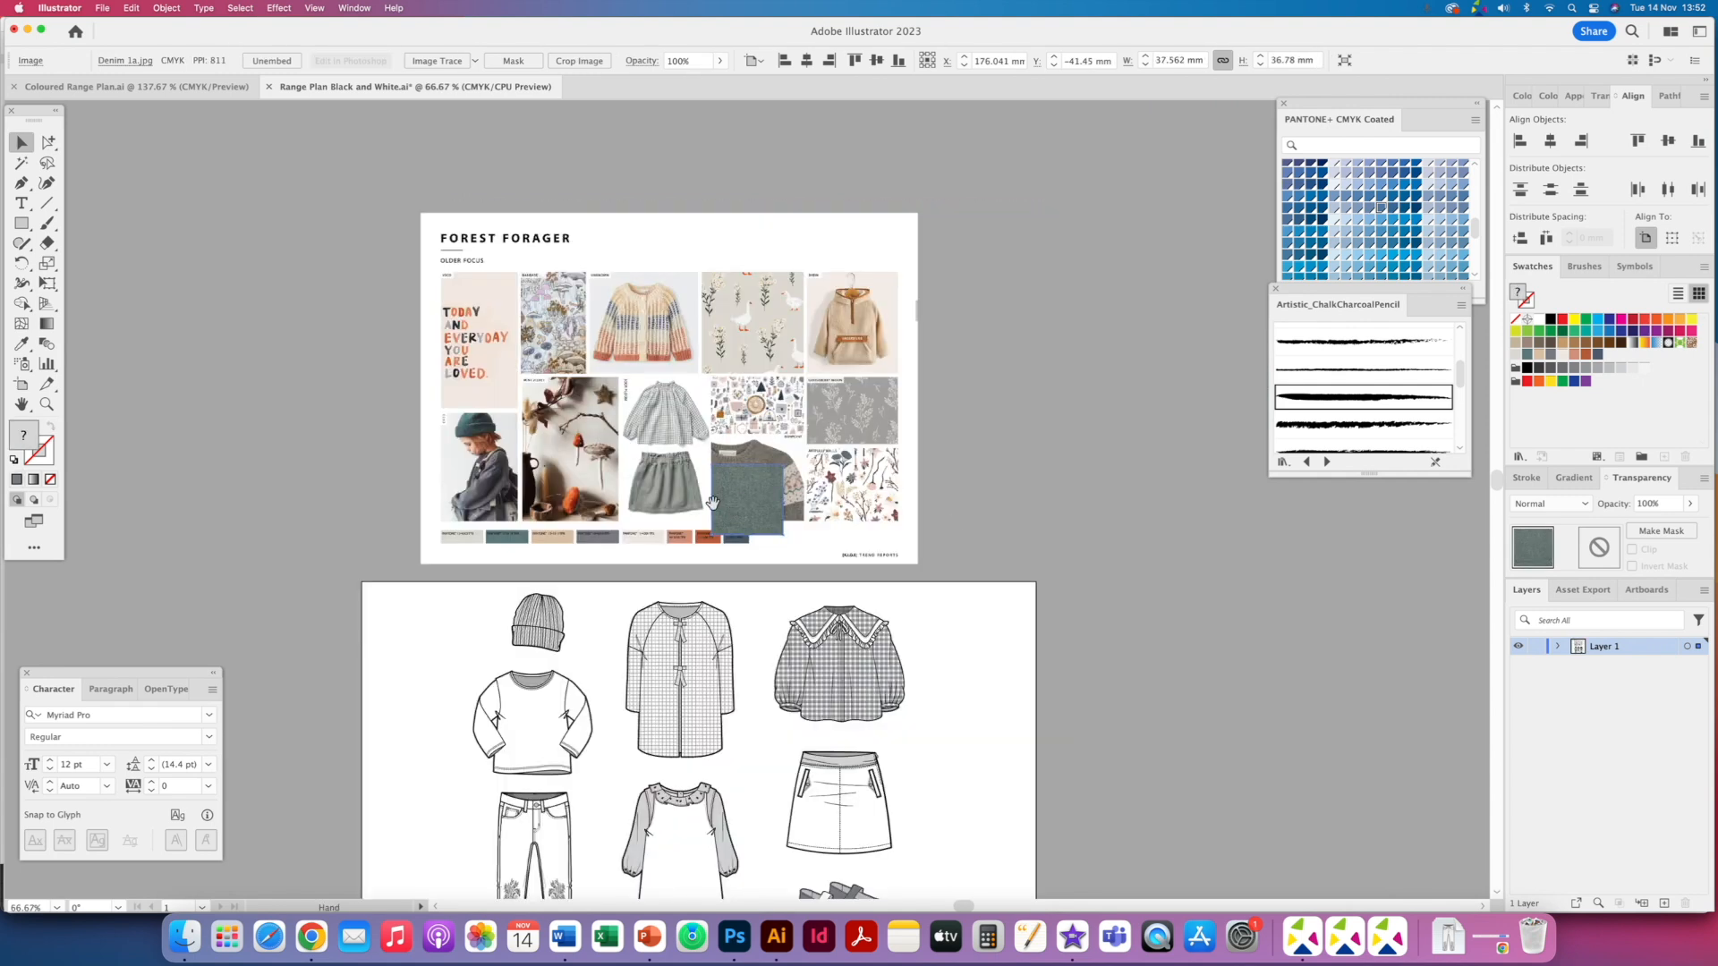
scroll(726, 484, "down", 2)
left_click_drag(745, 483, 1100, 601)
left_click(1032, 465)
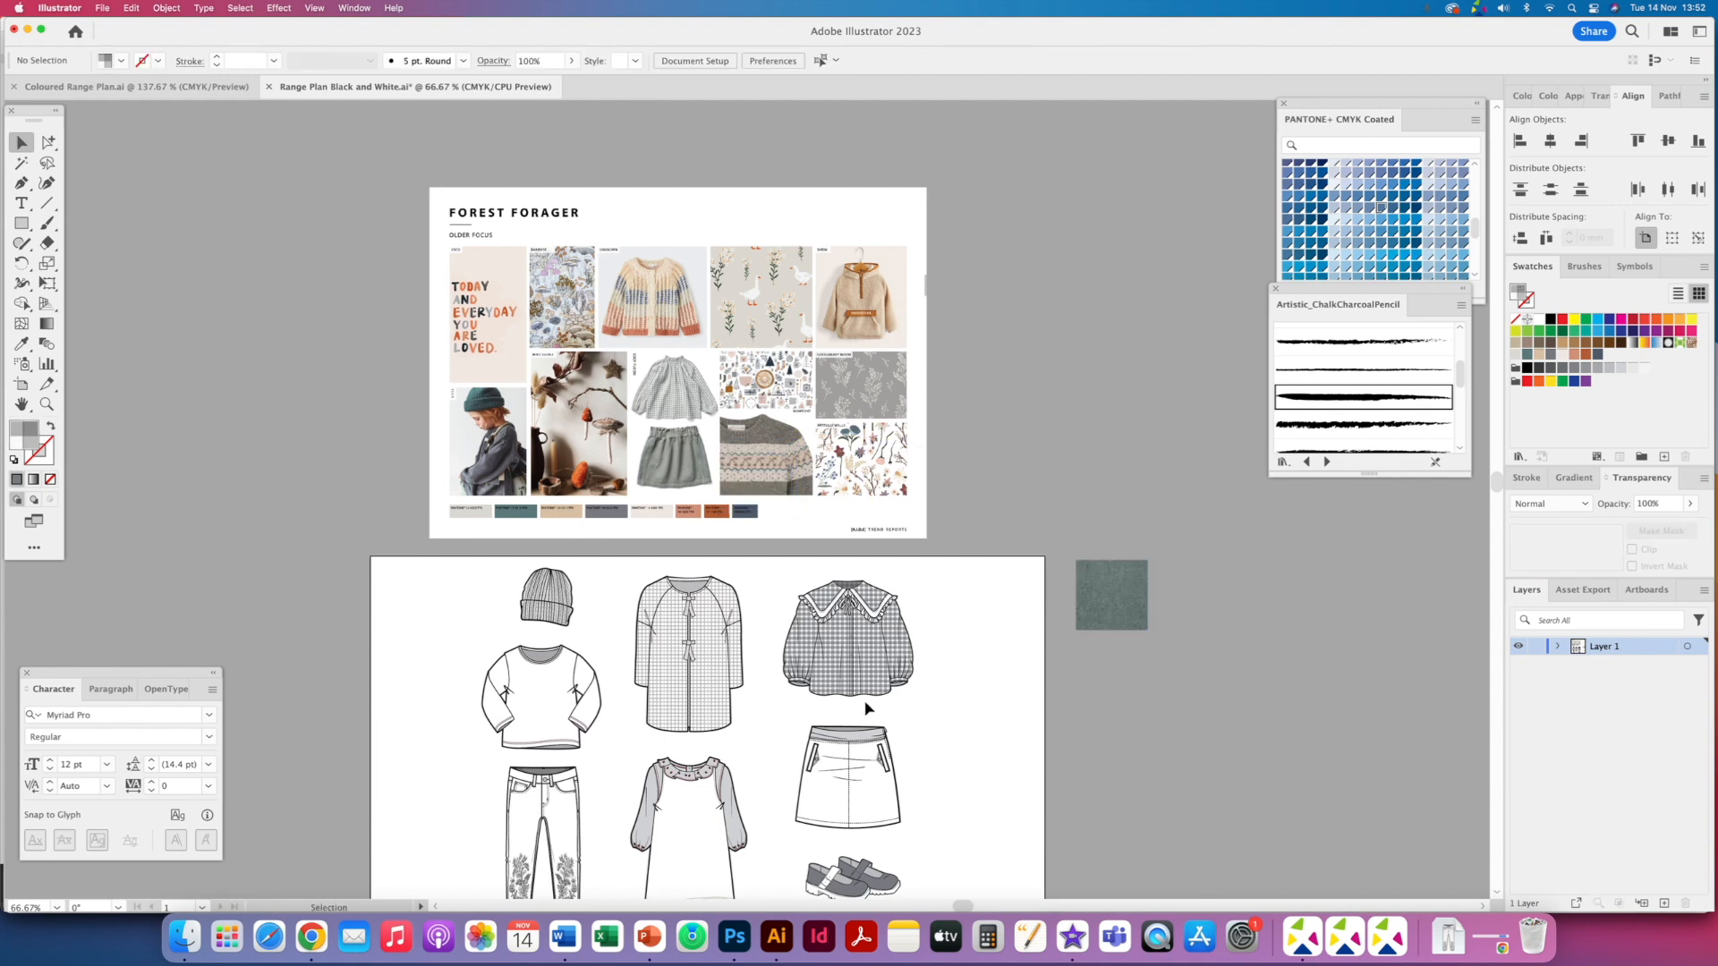
left_click_drag(750, 642, 760, 586)
- Place Floral Print 2.png from the Fabric Swatches folder beside the artboard, scale it to about 30 mm wide and embed it
left_click(184, 936)
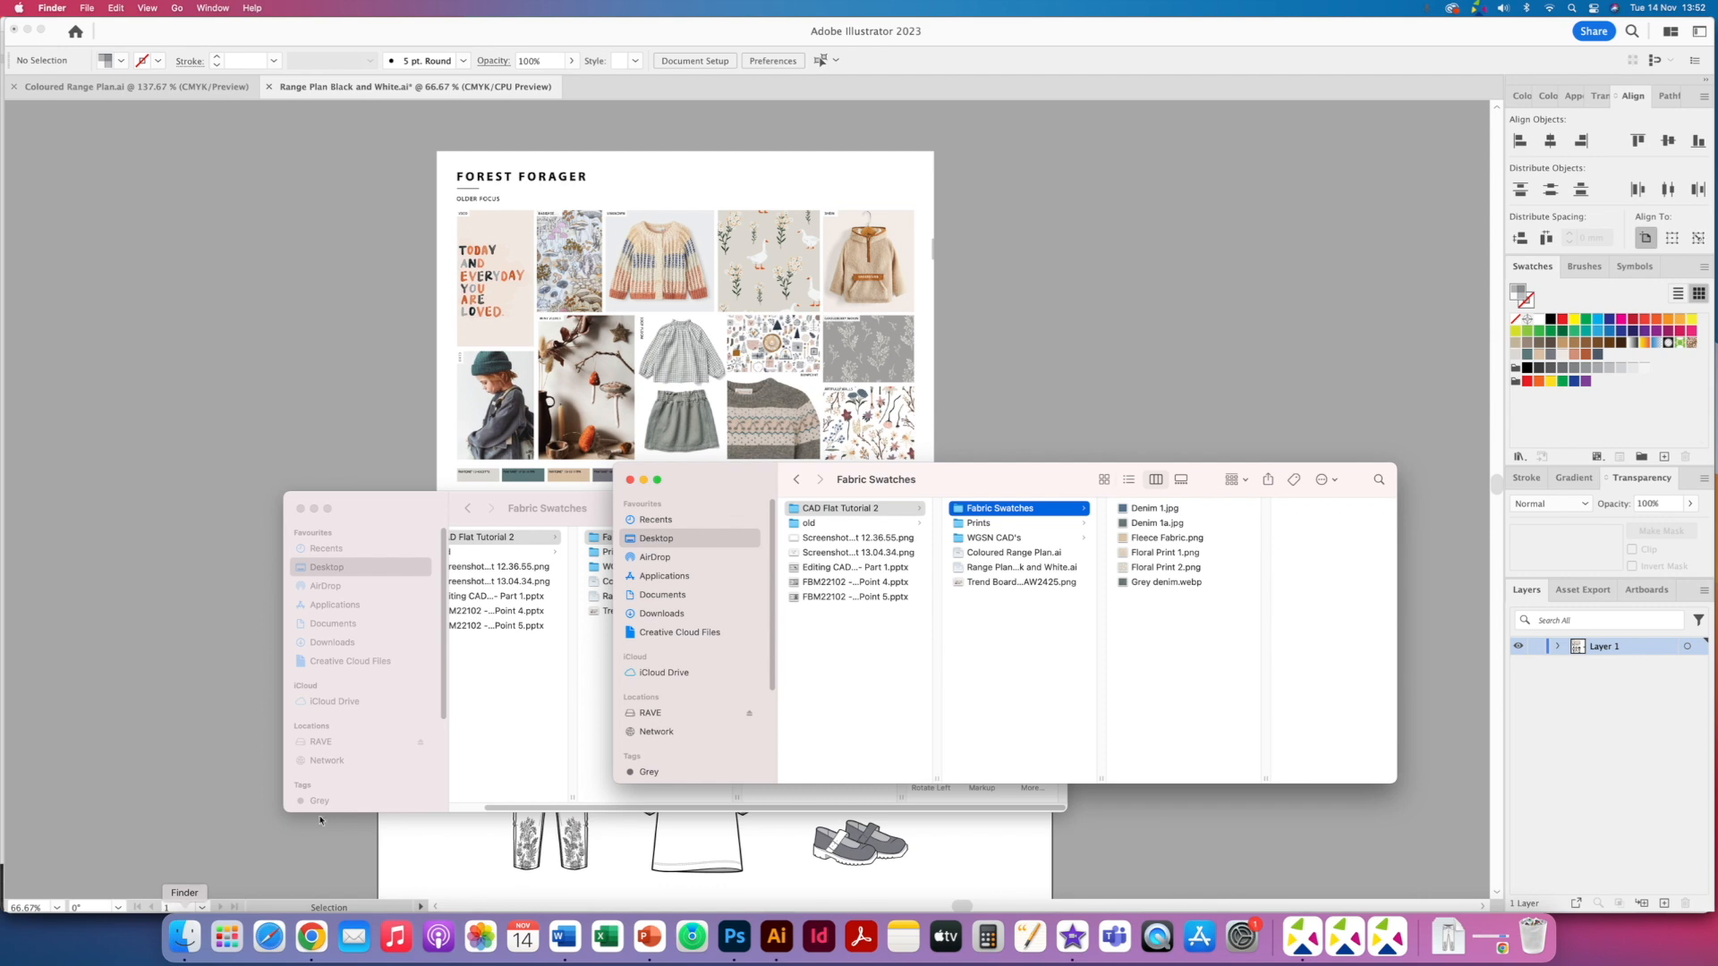
left_click(985, 522)
left_click(993, 509)
left_click(1166, 569)
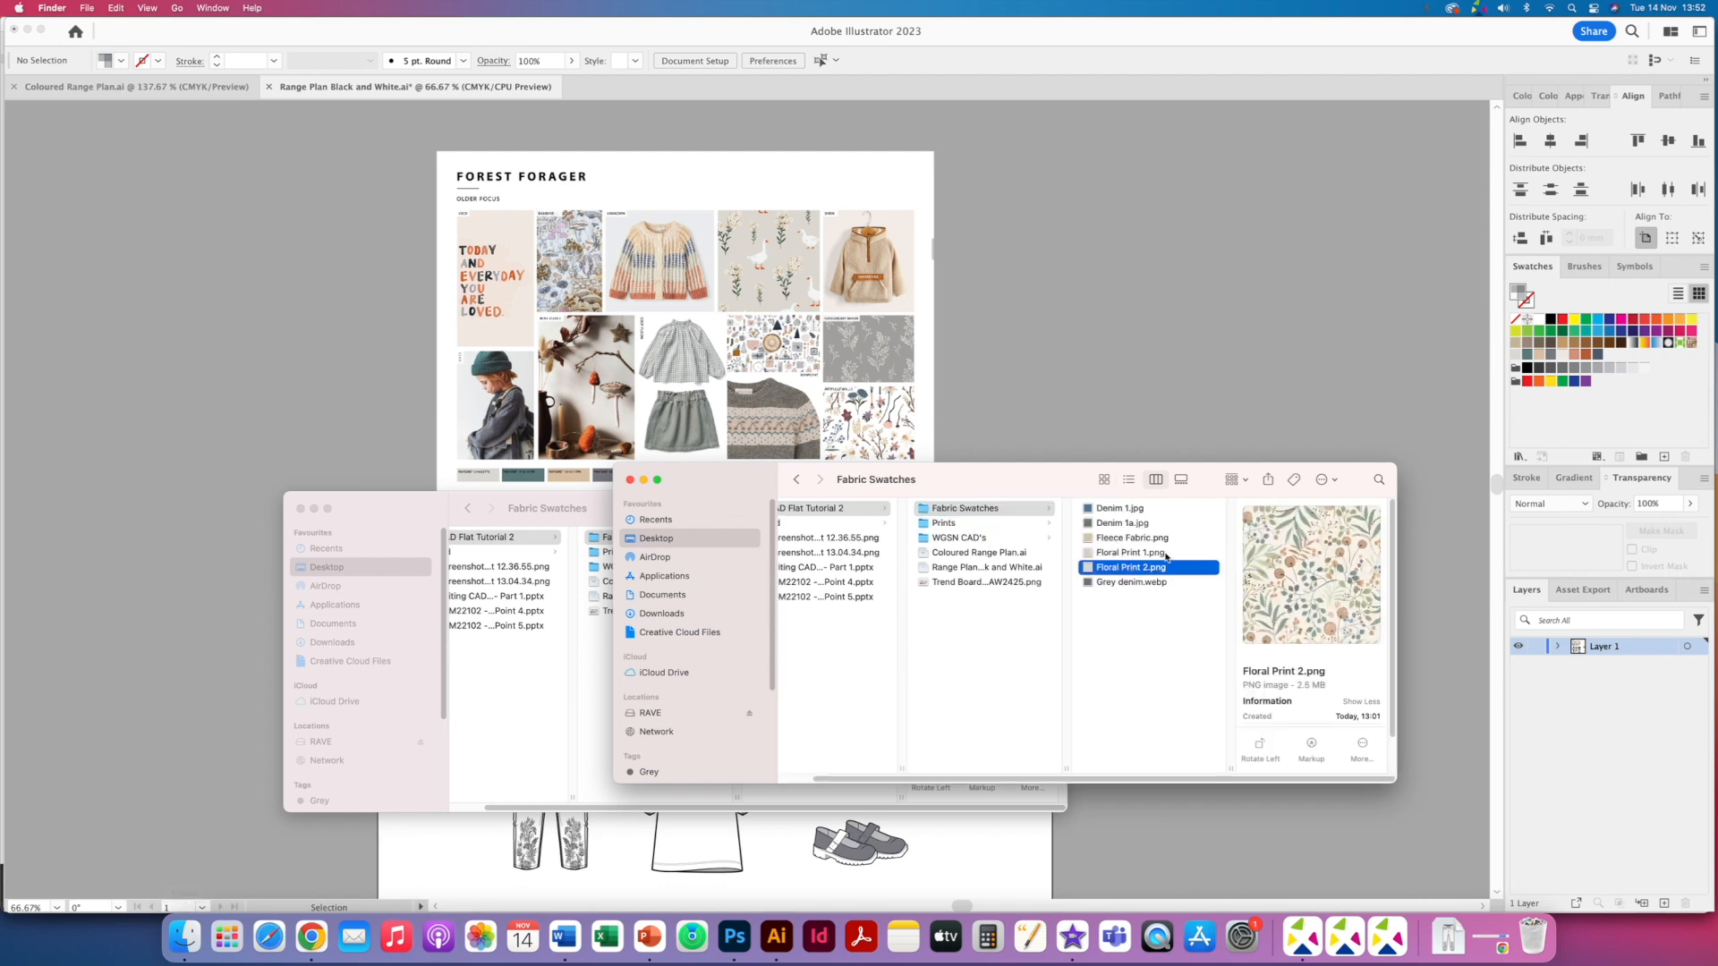
left_click(1166, 554)
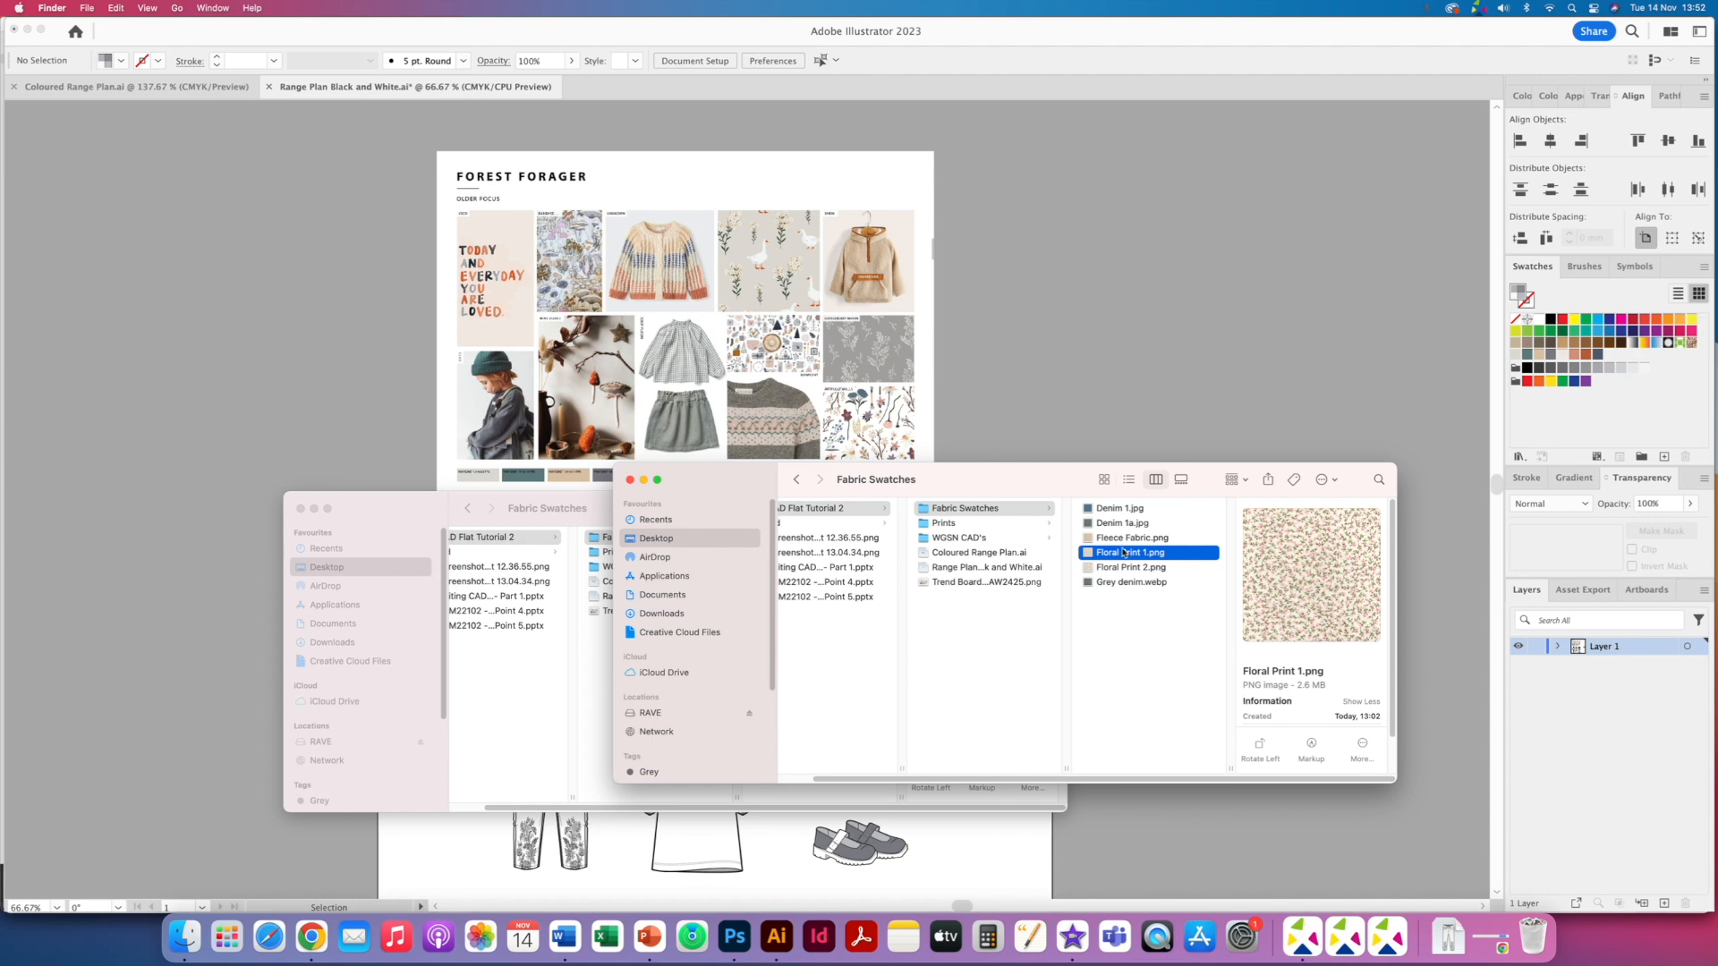
left_click(1136, 569)
left_click_drag(1138, 572, 1155, 429)
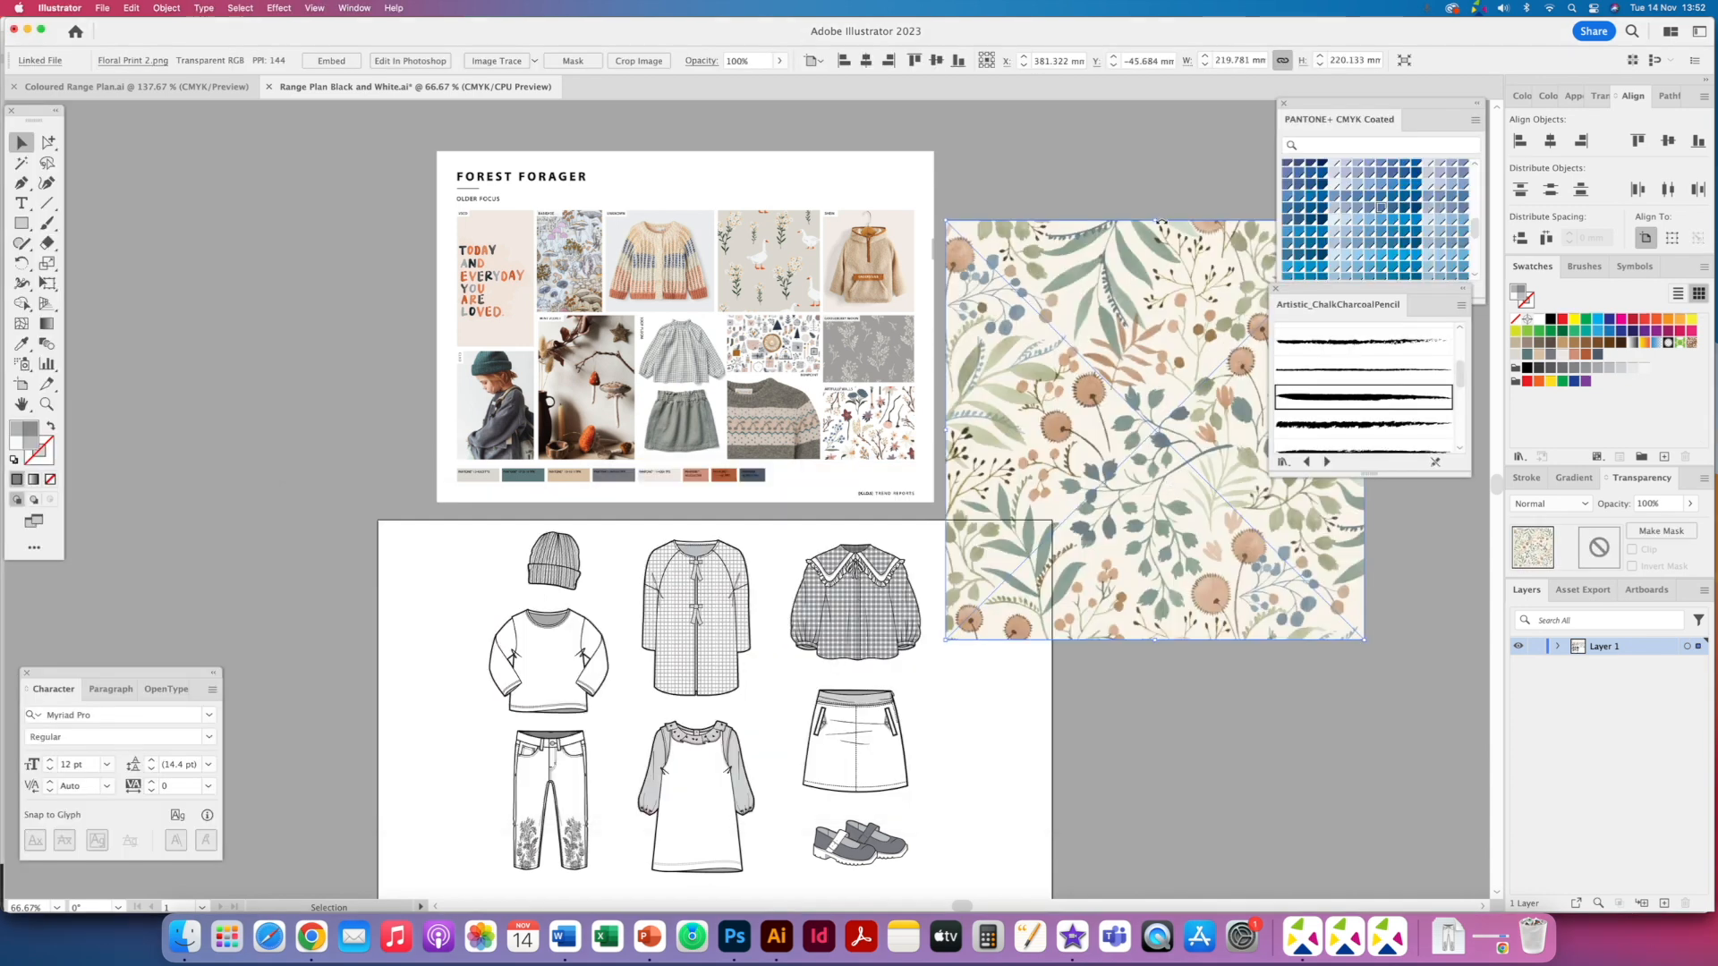
left_click_drag(1155, 225, 1136, 582)
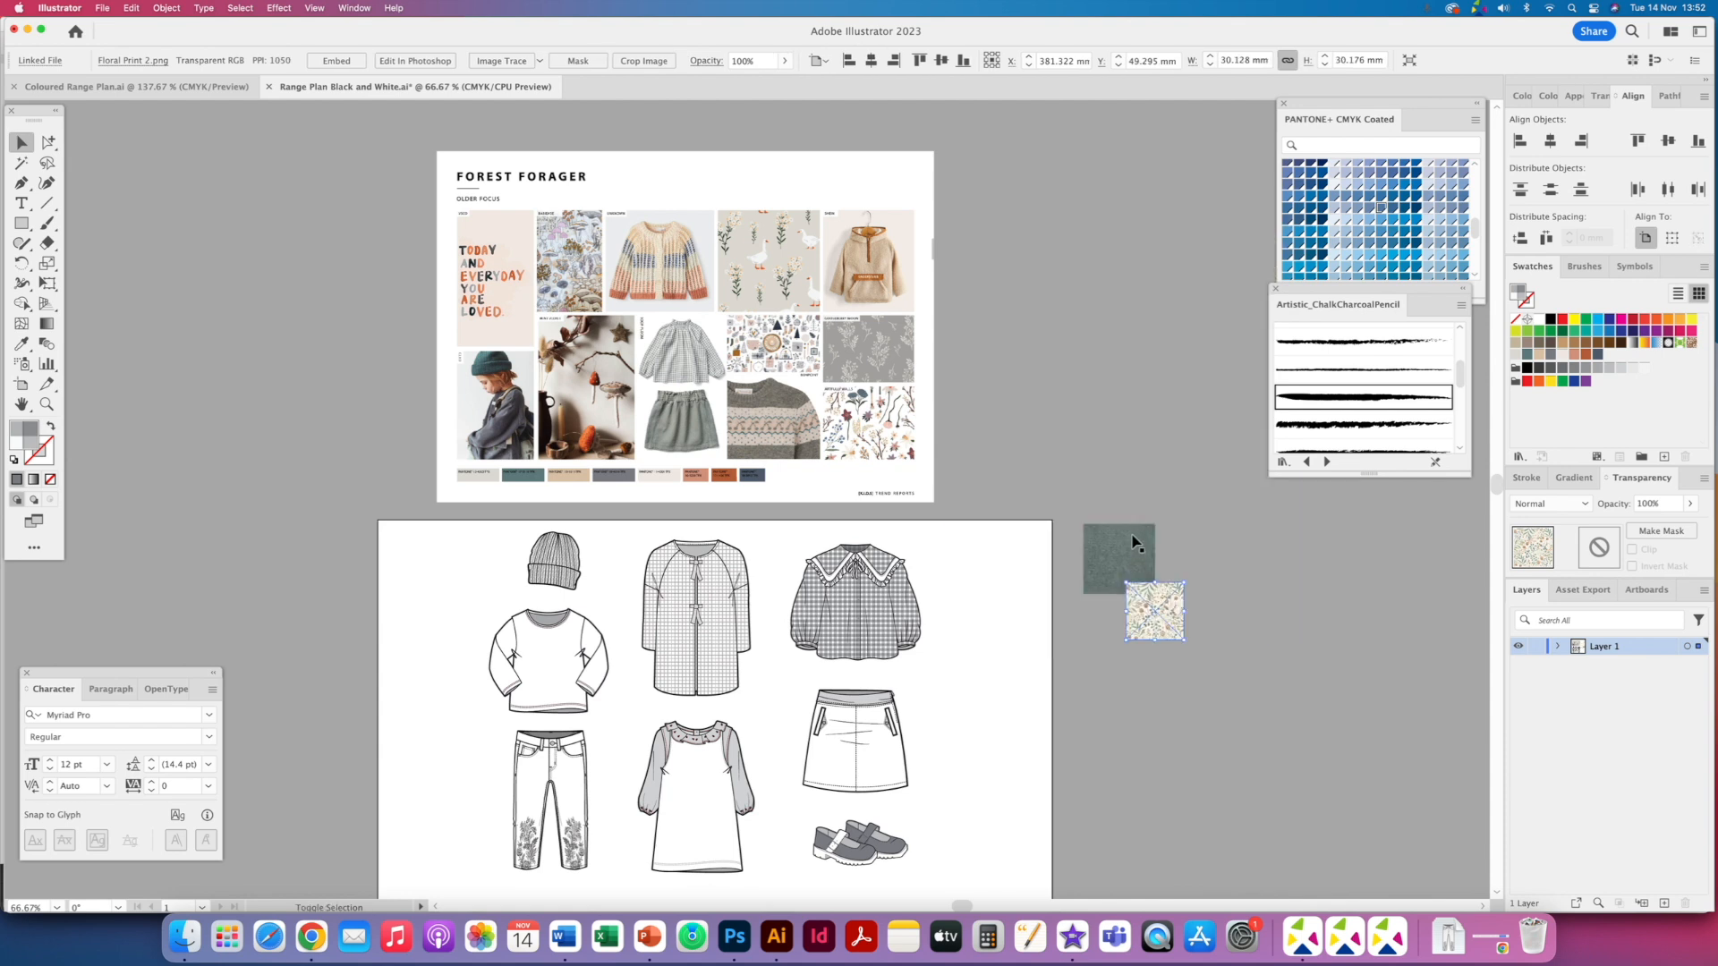
left_click(316, 60)
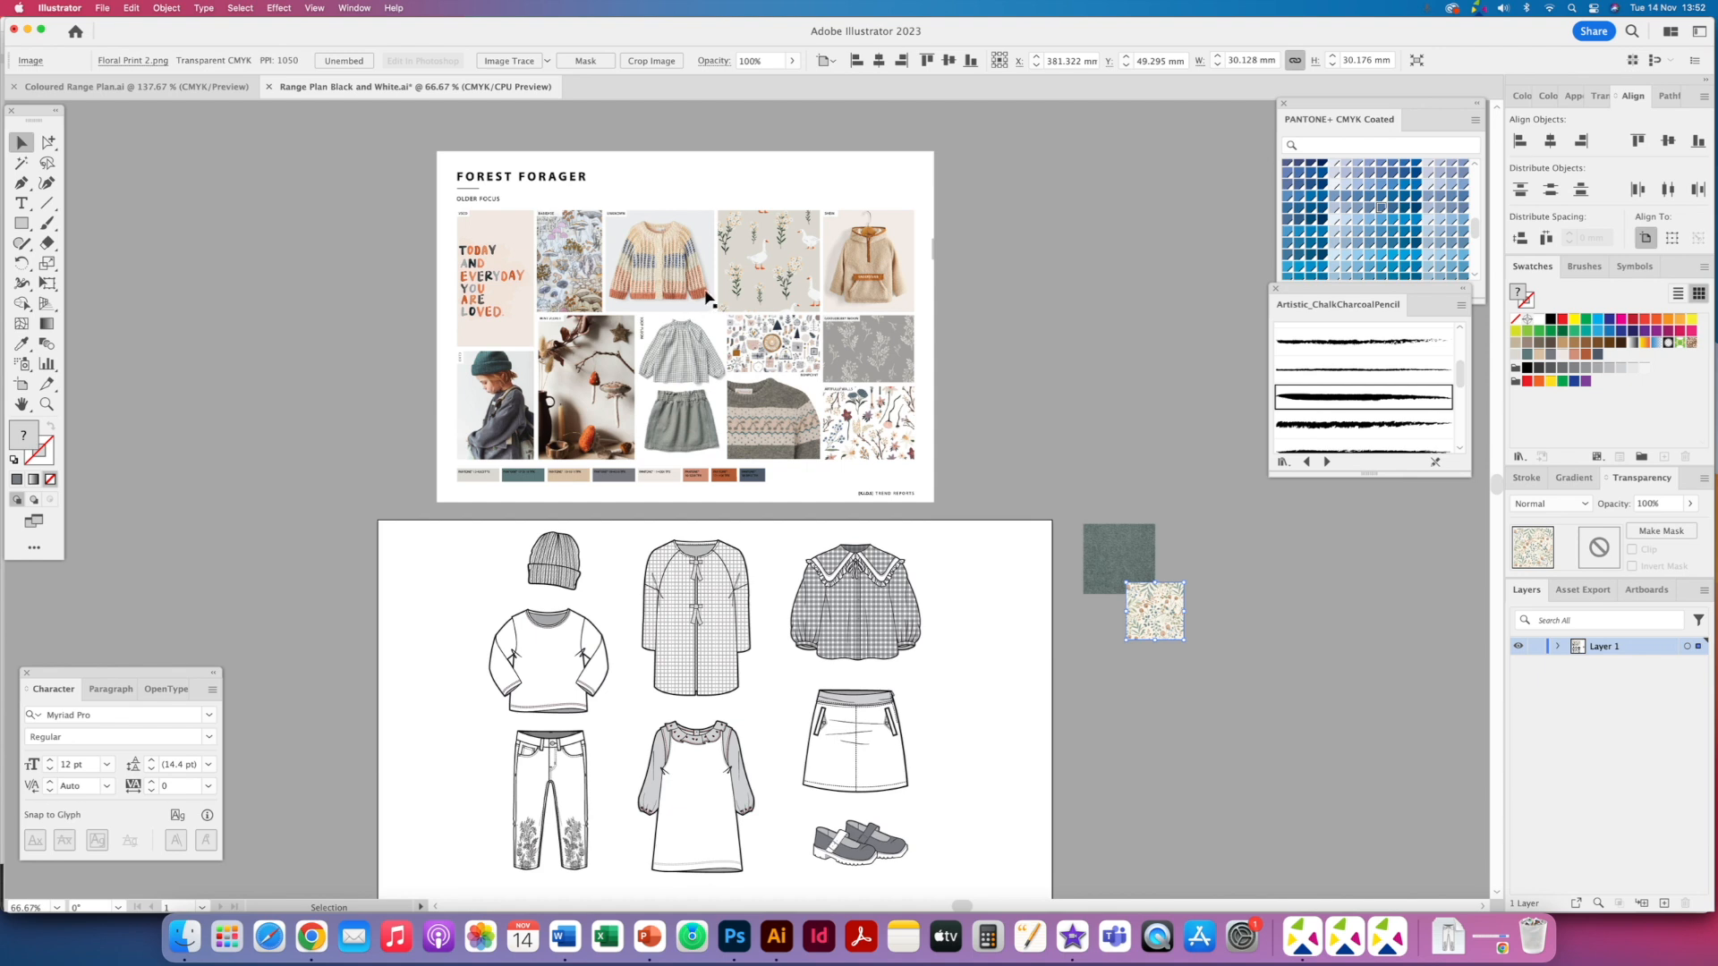
- Delete the two inner pocket-bag shapes on the skirt flat
left_click(185, 936)
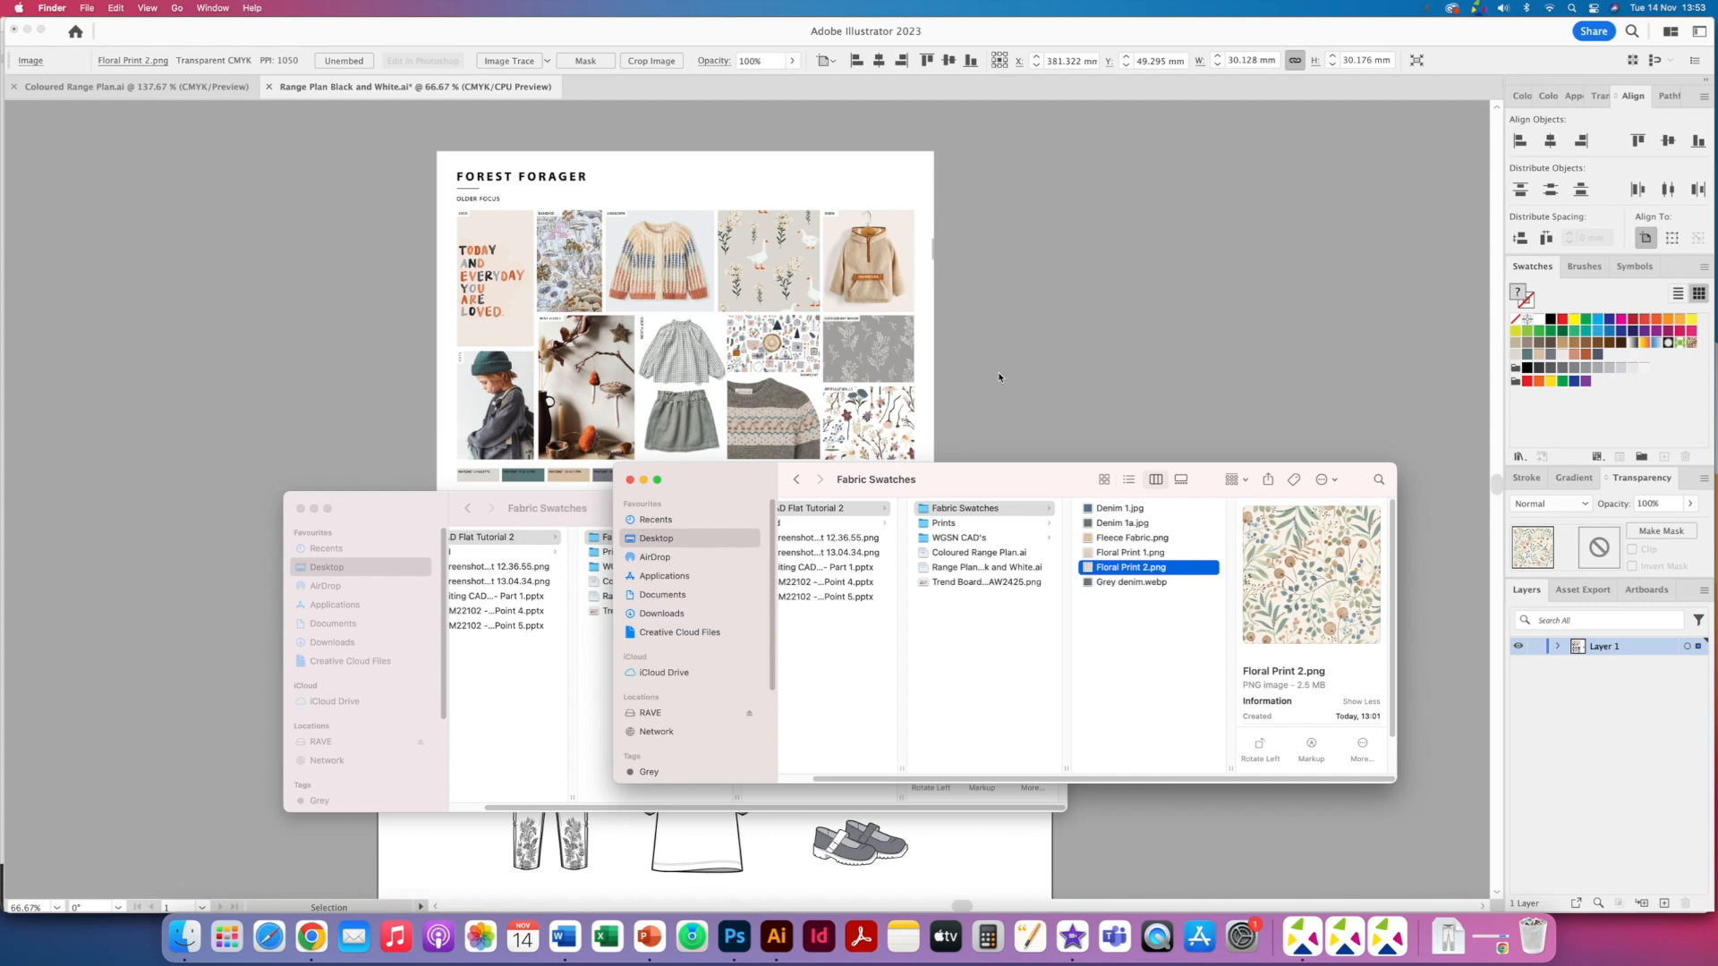
left_click(1010, 392)
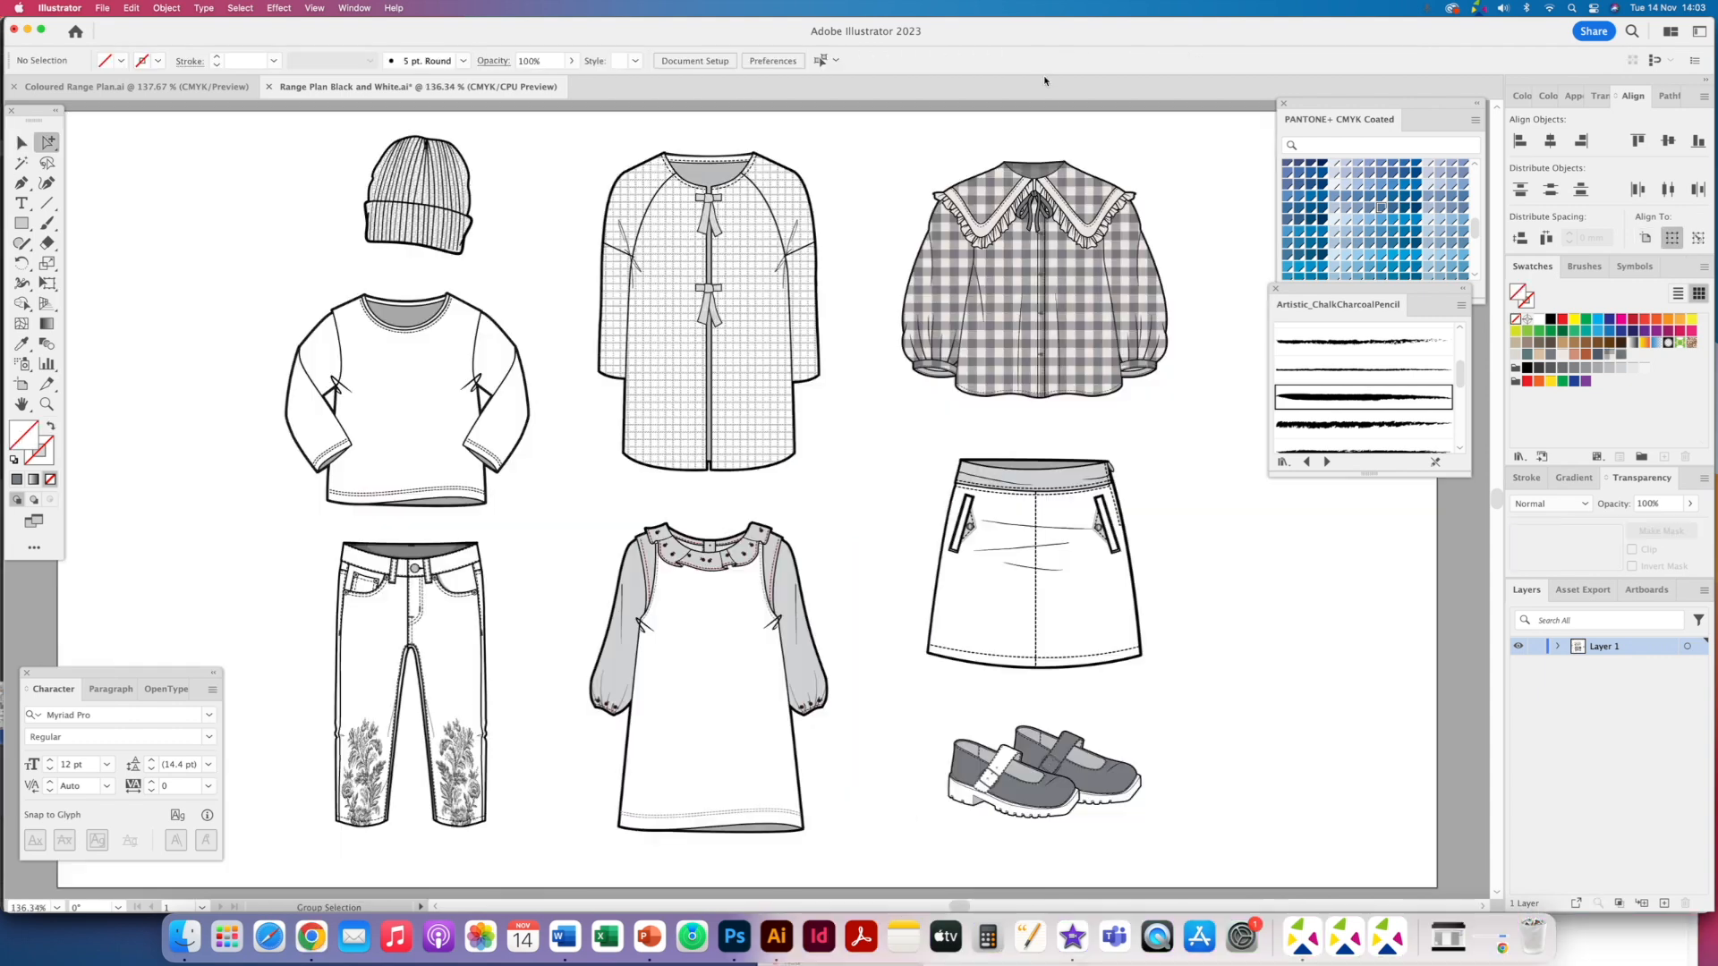
key("super+equal")
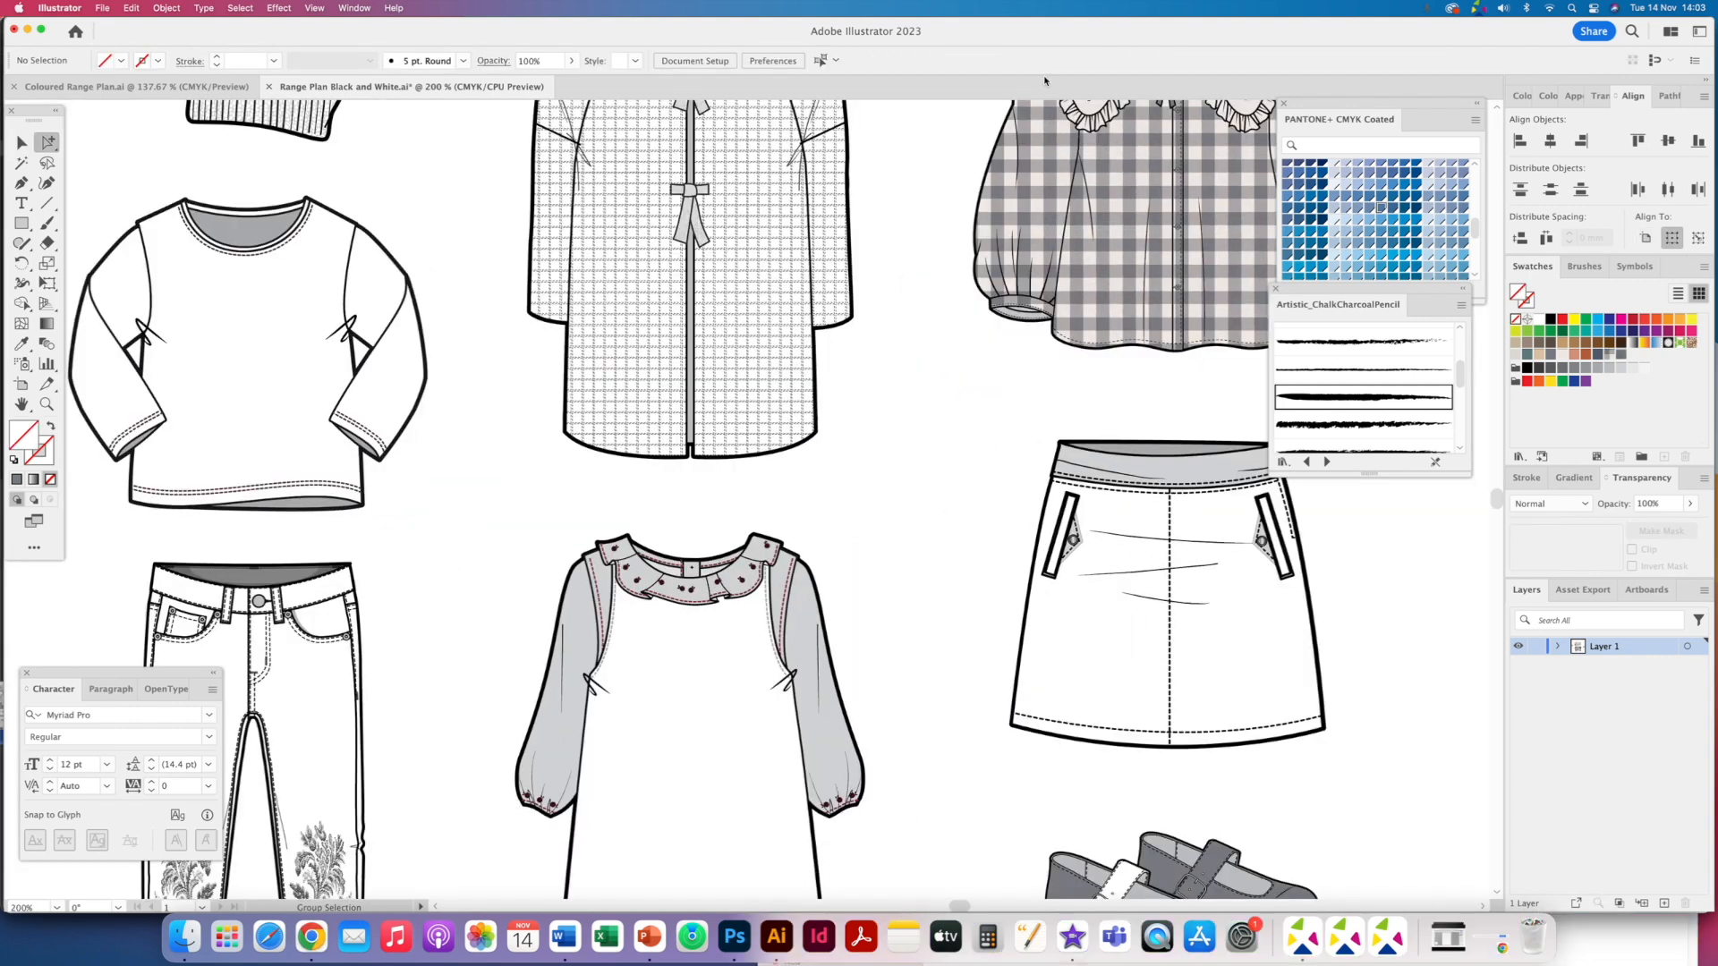
key("space")
left_click_drag(1071, 503, 823, 497)
left_click_drag(1188, 750, 780, 673)
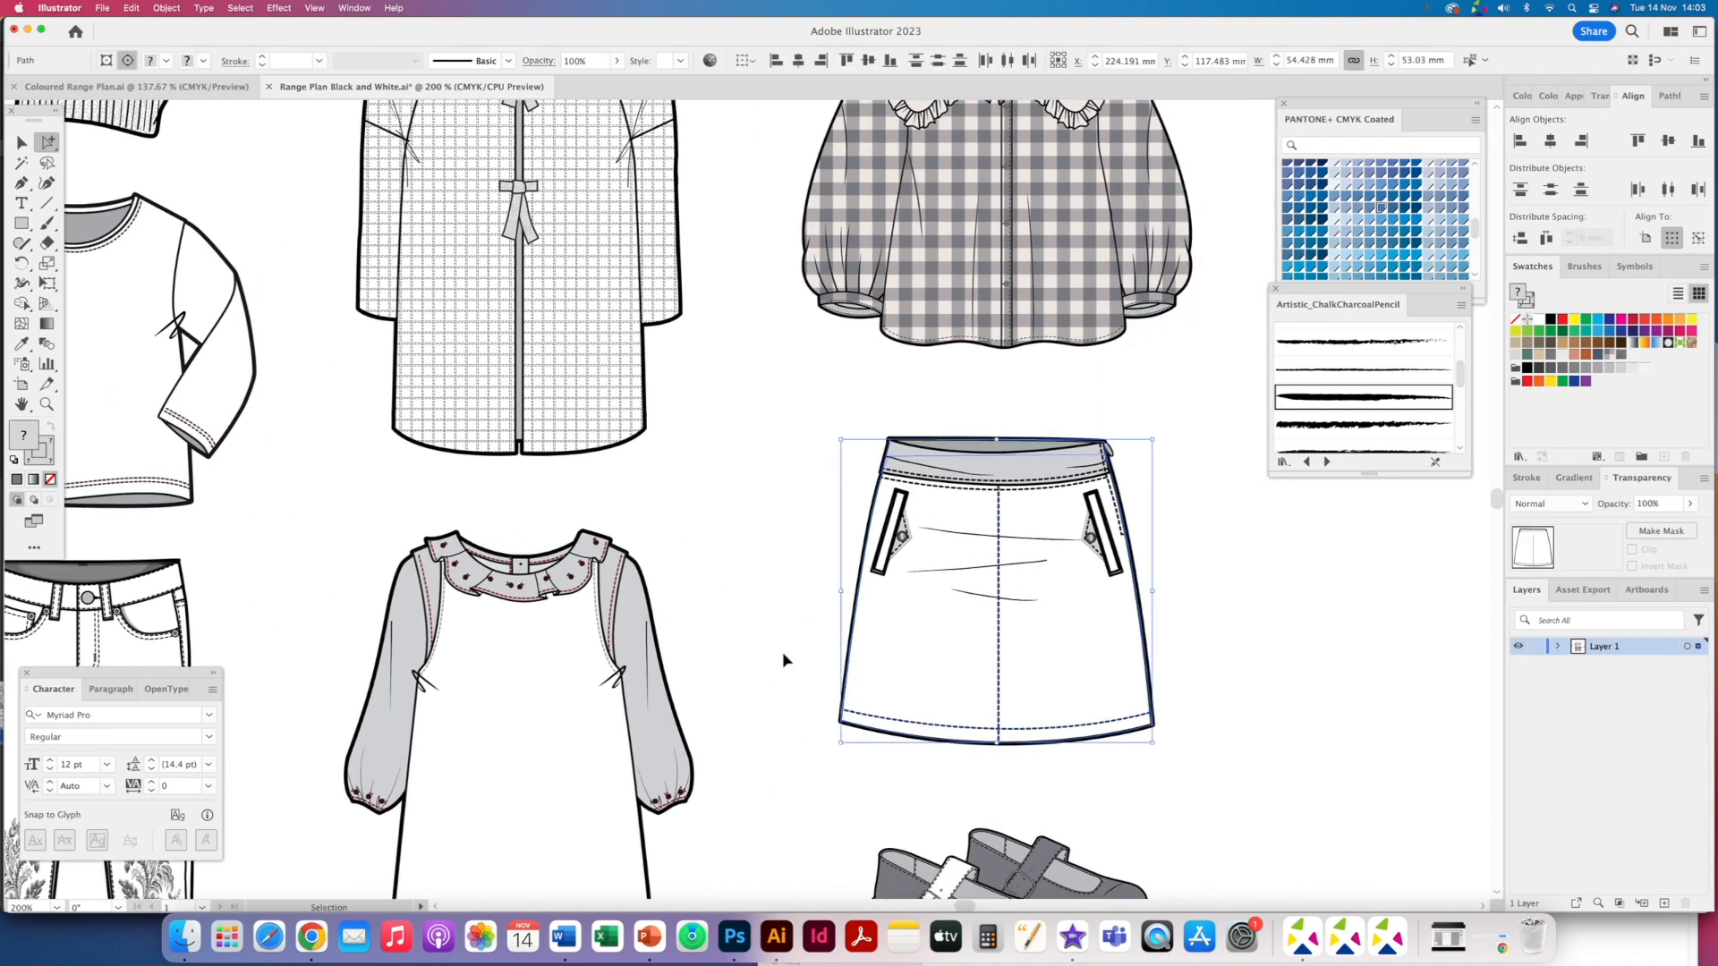
left_click(783, 660)
left_click(901, 539, "alt")
left_click(1091, 539, "alt")
key("Delete")
left_click(1081, 546, "super")
left_click(1185, 516)
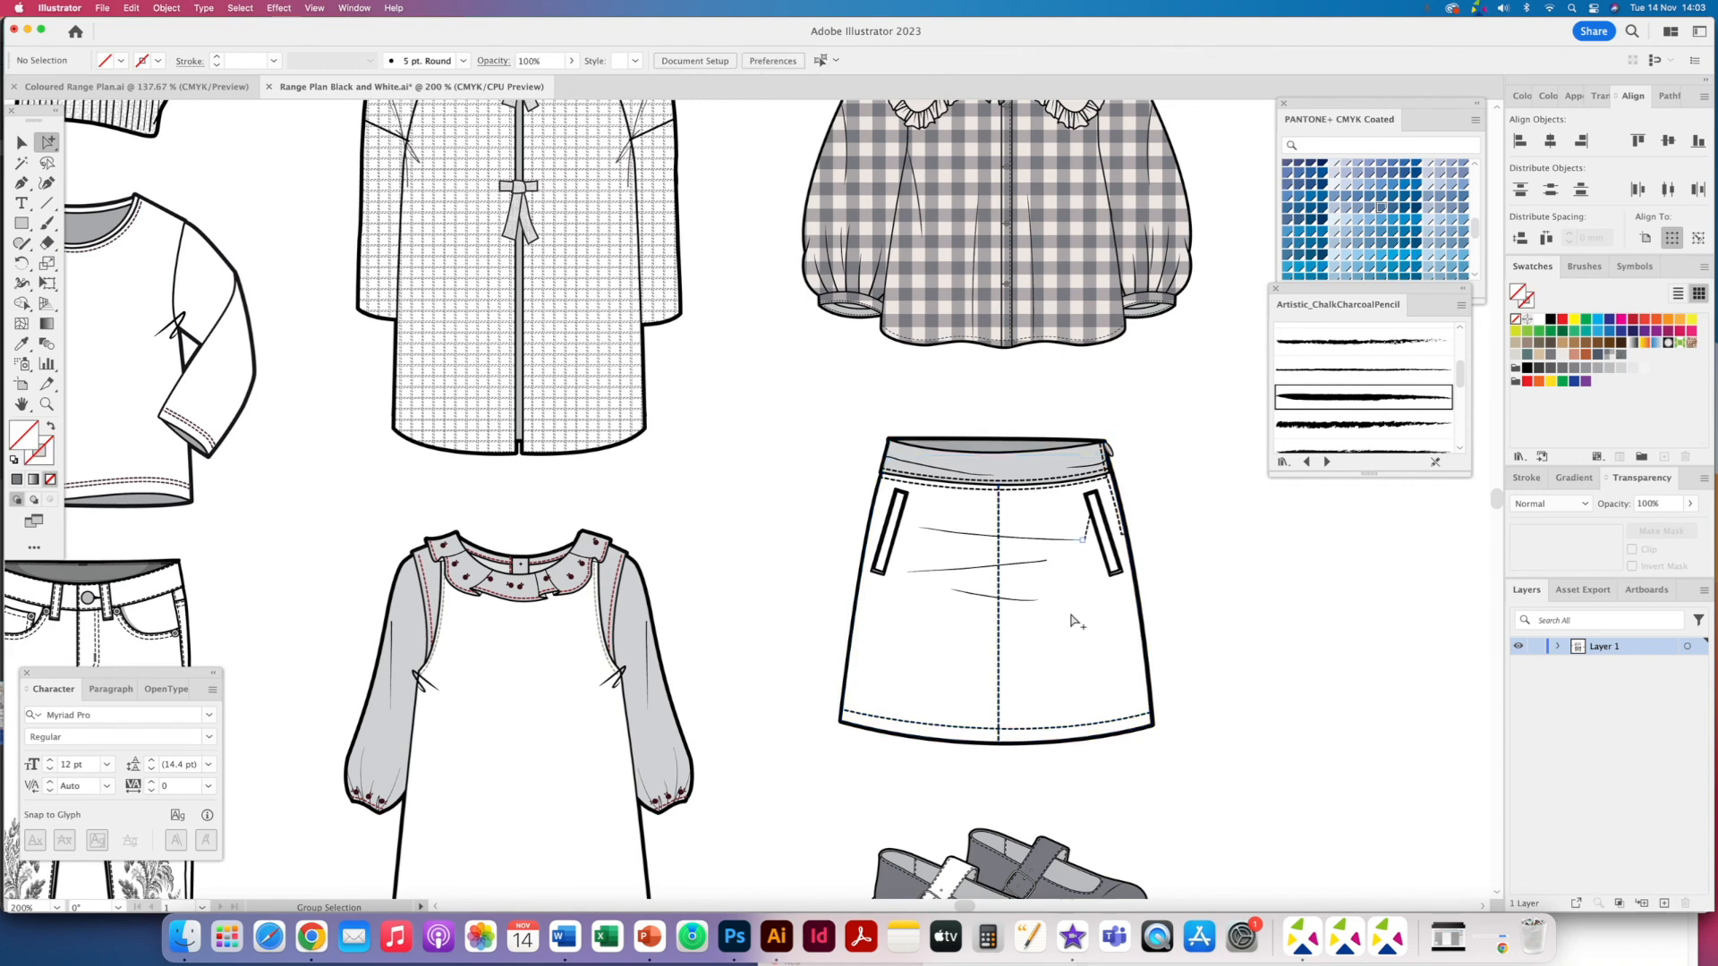
- Fill the skirt body and its waistband with the denim pattern swatch
left_click(1074, 620)
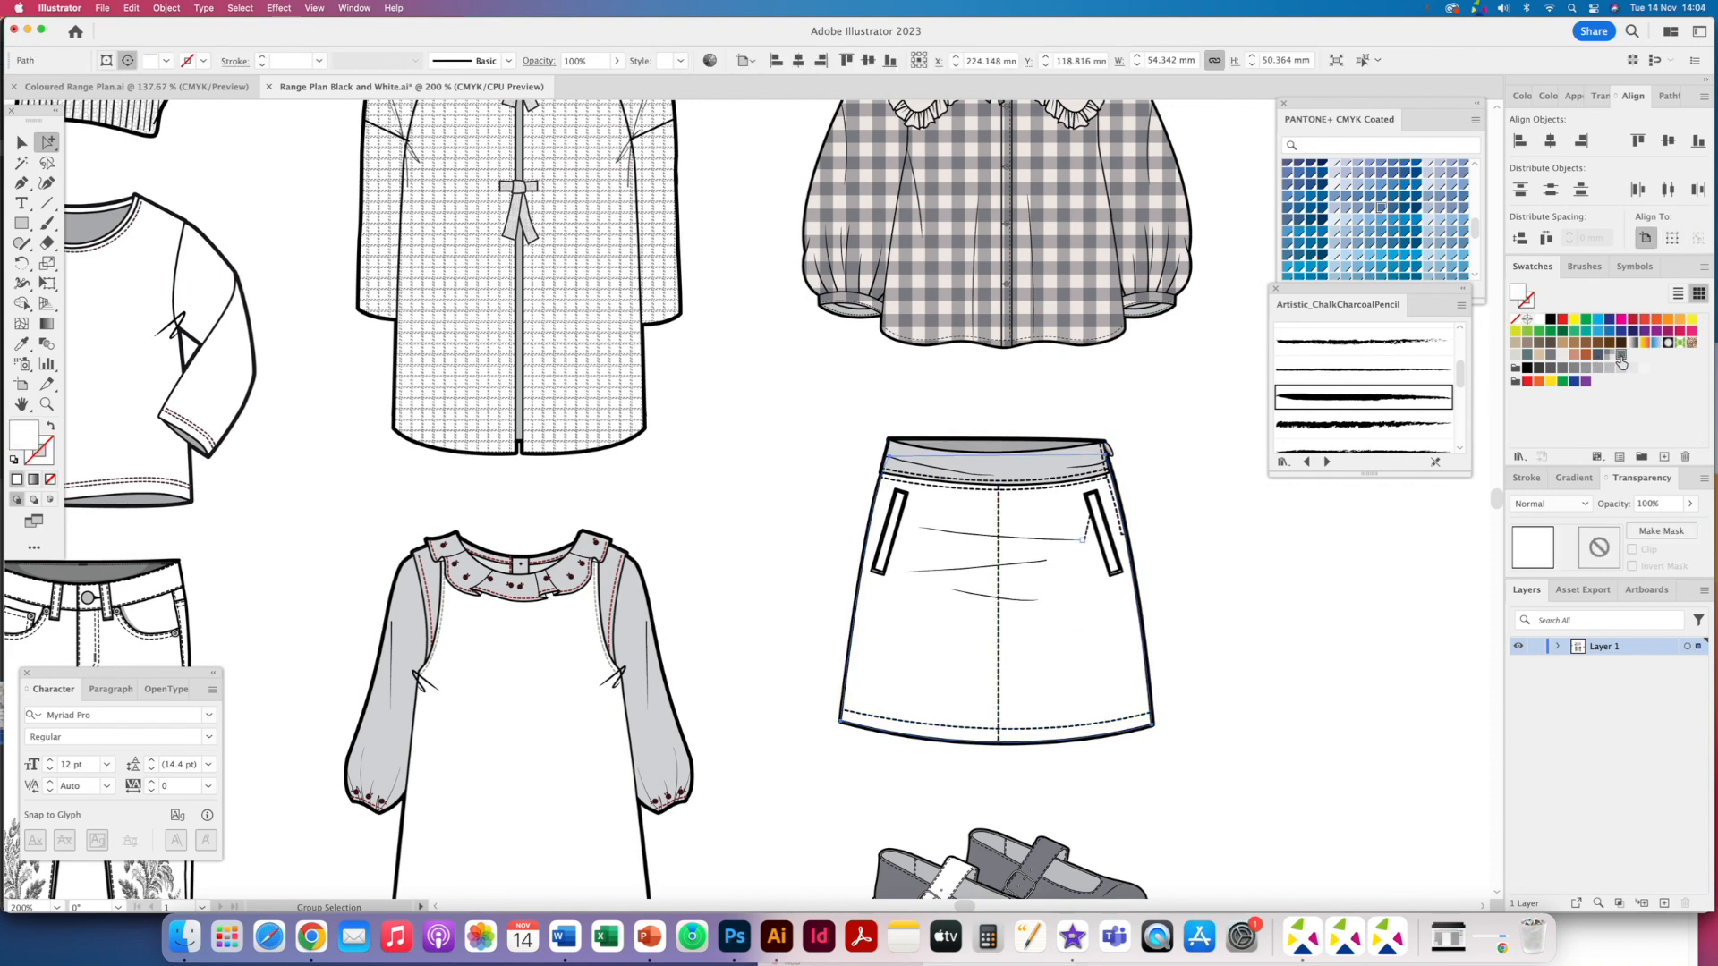
left_click(1621, 357)
left_click(1599, 355)
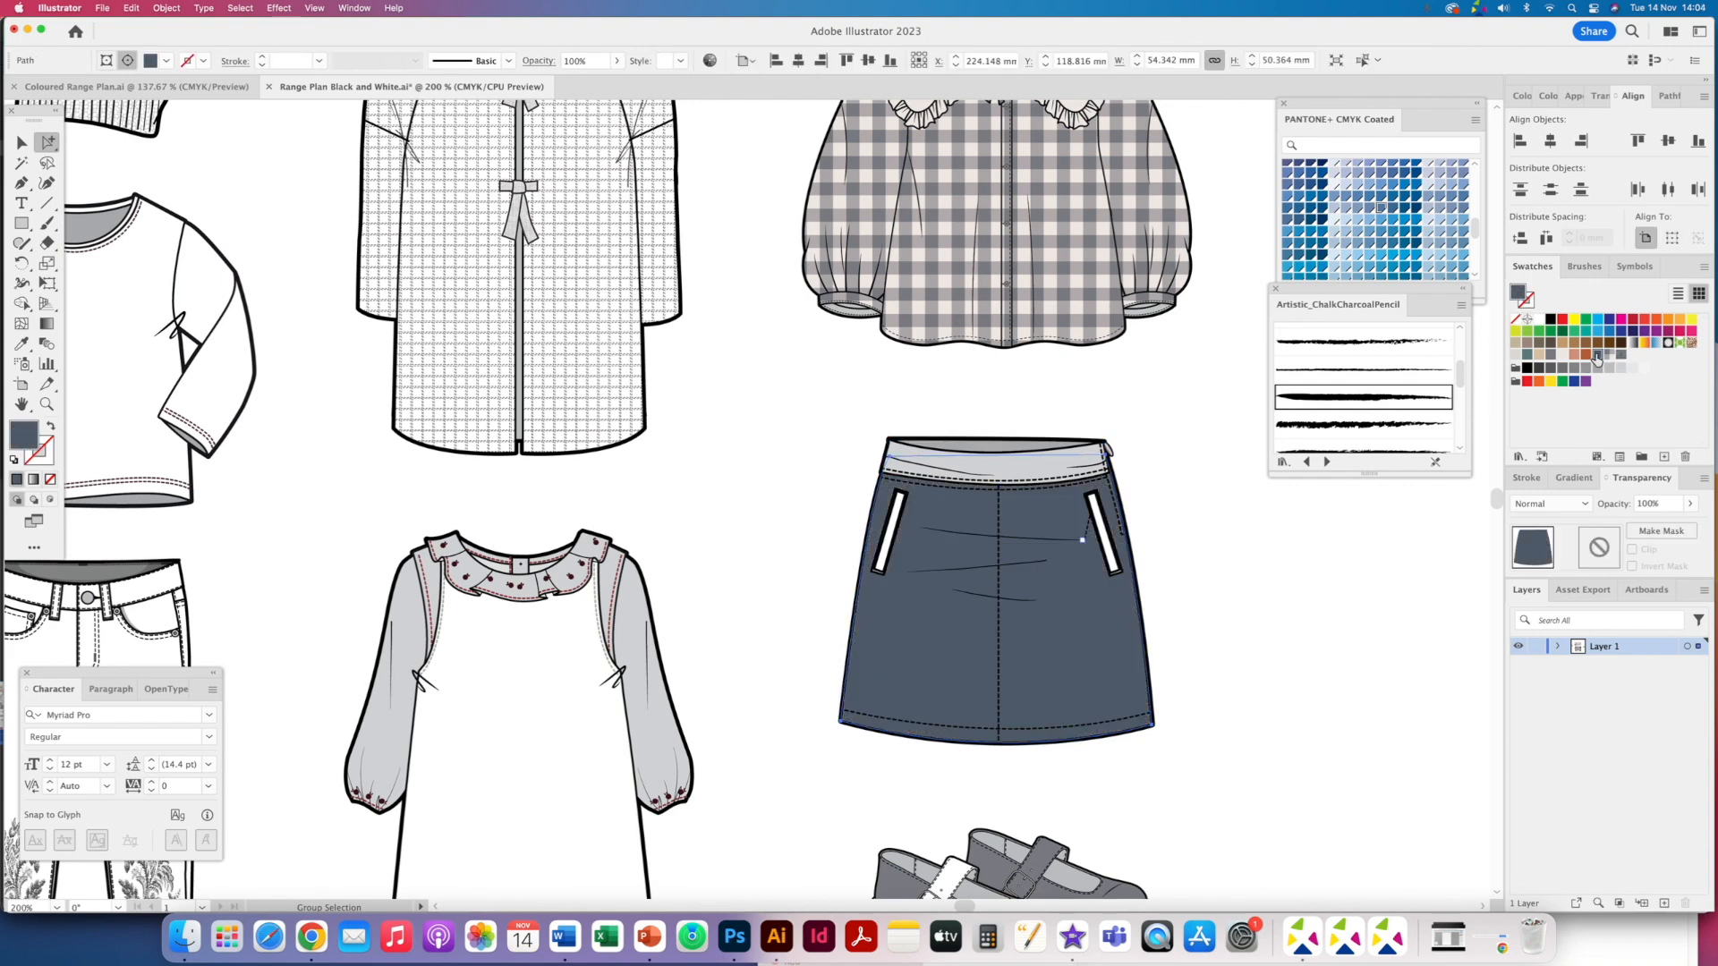
left_click(1618, 357)
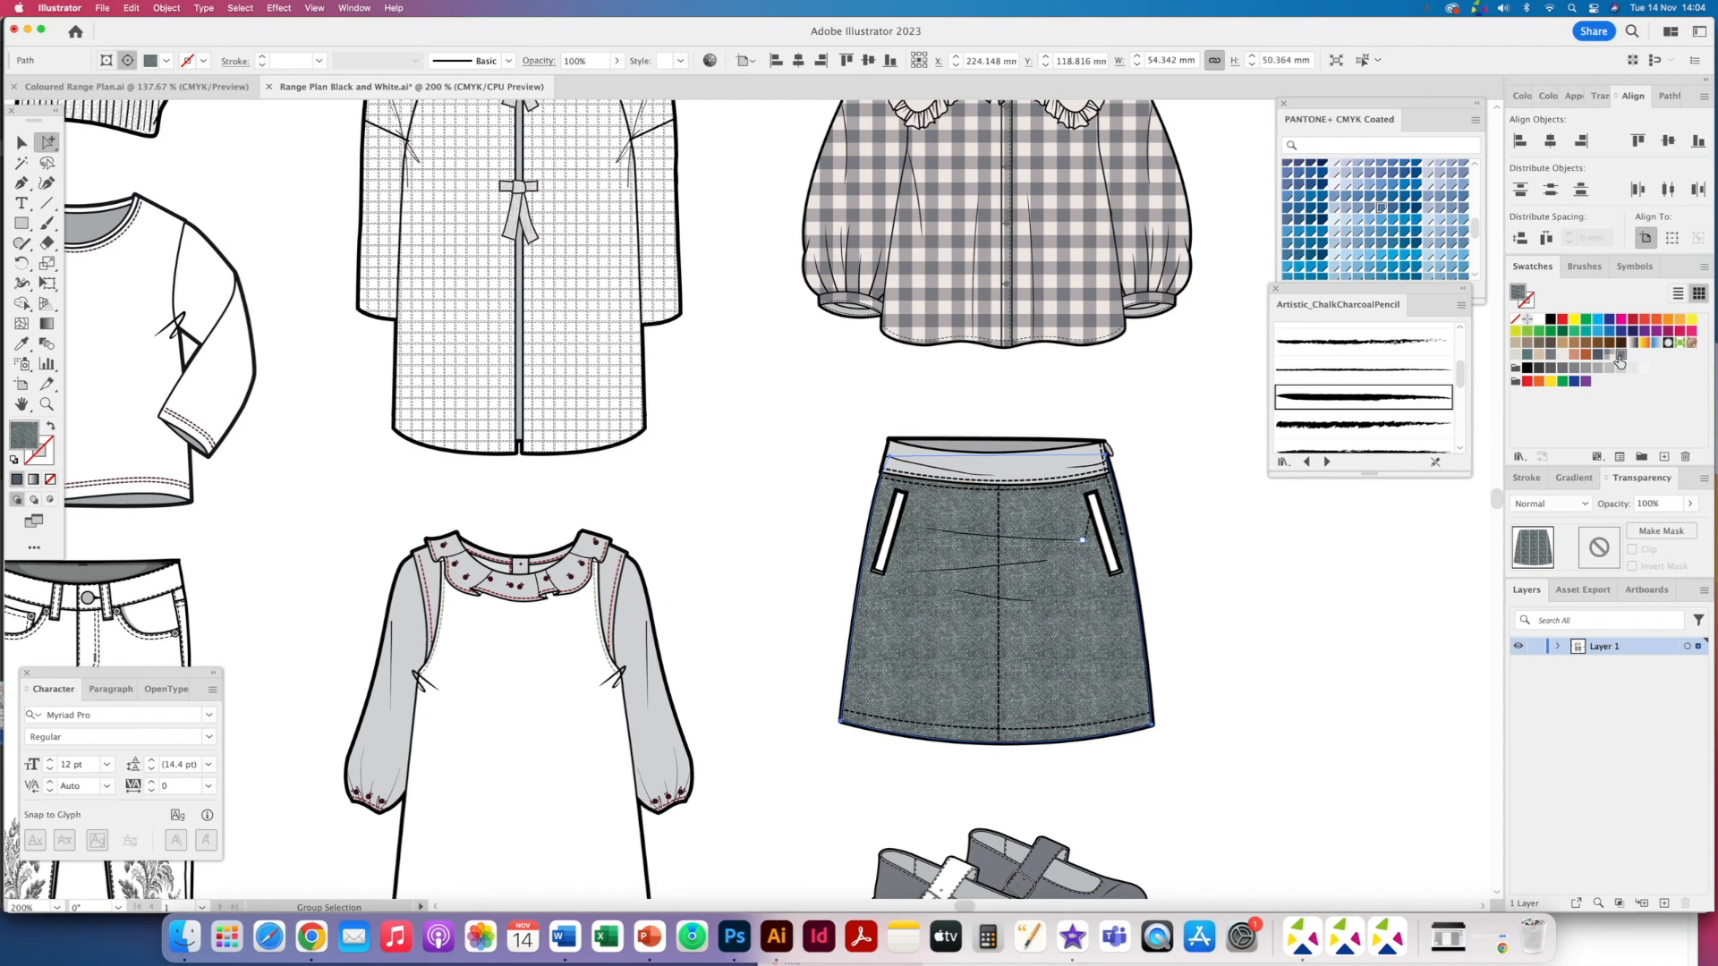
left_click(1036, 474)
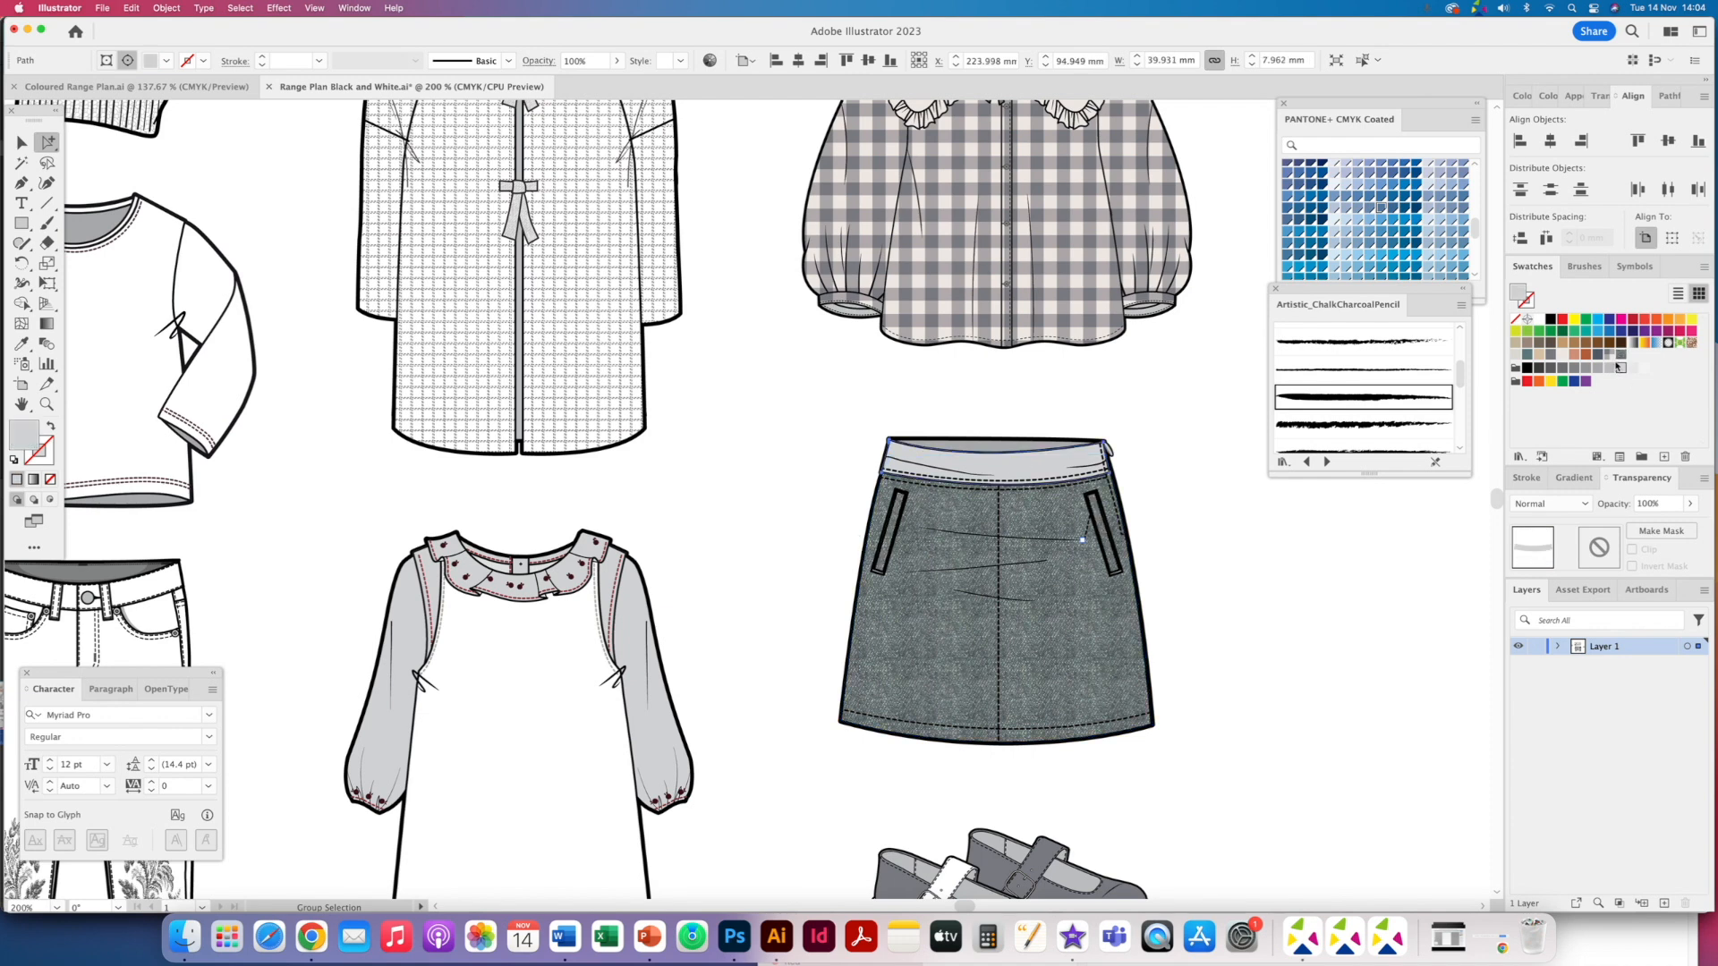
left_click(1620, 357)
- Paint a white chalk-brush whisker stroke across the skirt front and set its opacity to 34%
left_click(1231, 577)
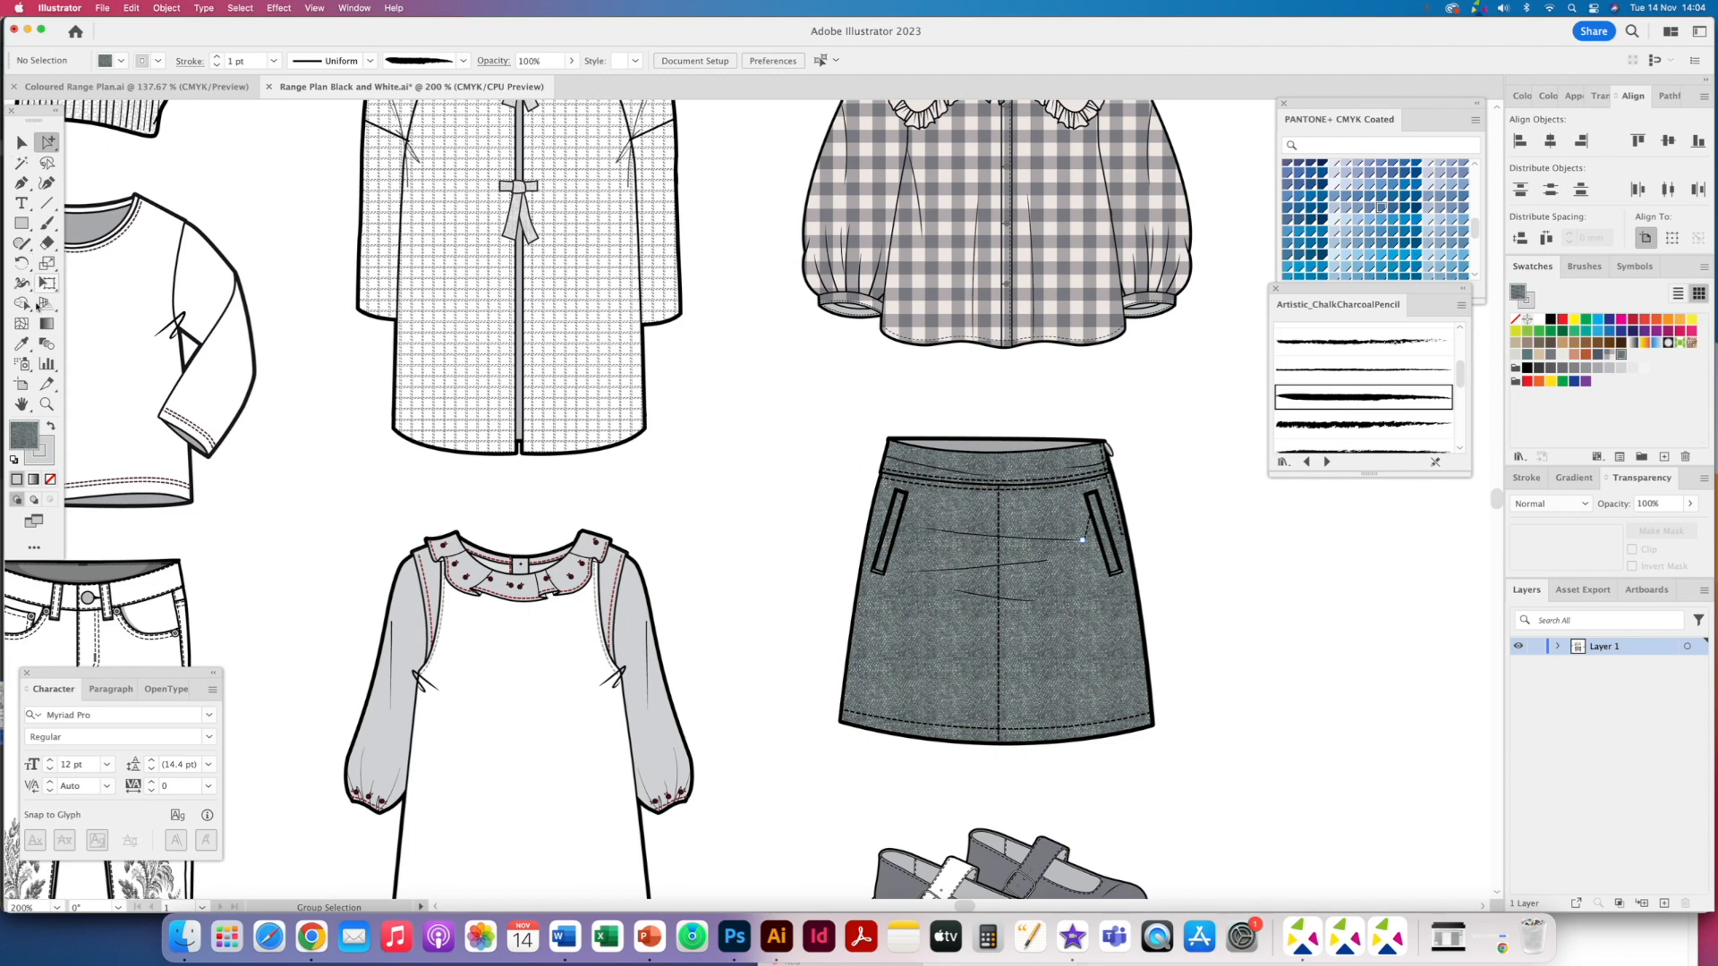
left_click(48, 223)
left_click_drag(922, 526, 1084, 538)
key("super")
left_click(958, 538)
left_click(1532, 331)
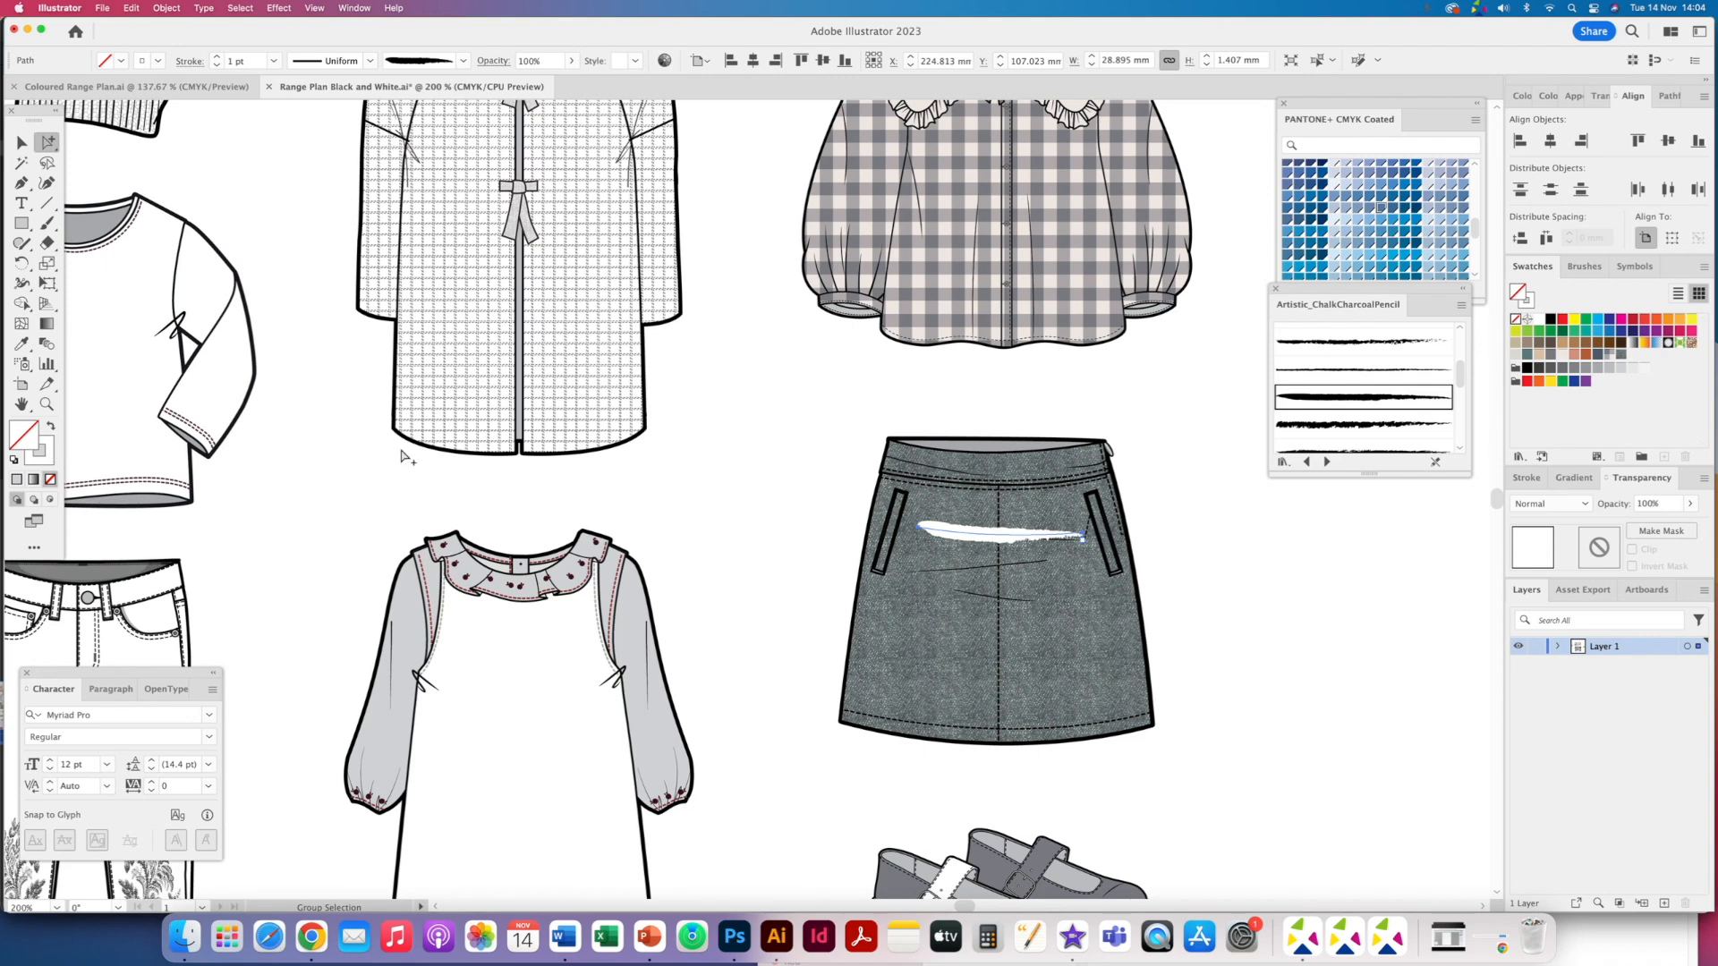
left_click(1689, 503)
left_click_drag(1690, 523, 1646, 524)
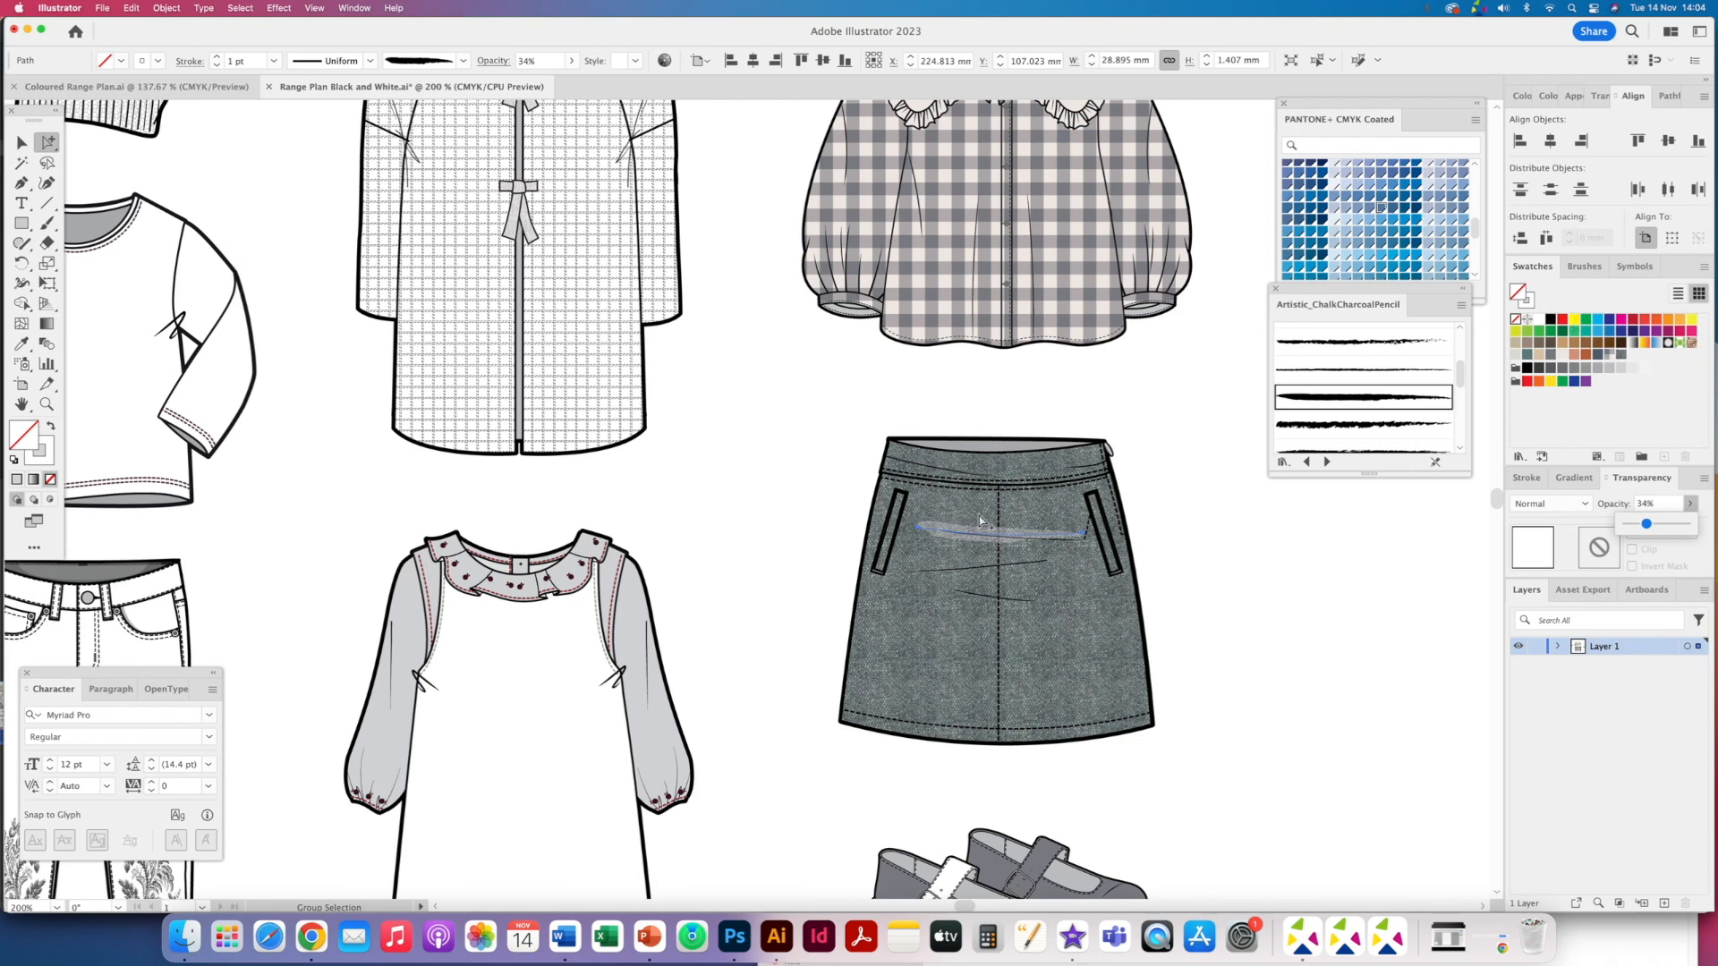
- Brush two more whisker strokes across the skirt front with the same white chalk brush
key("b")
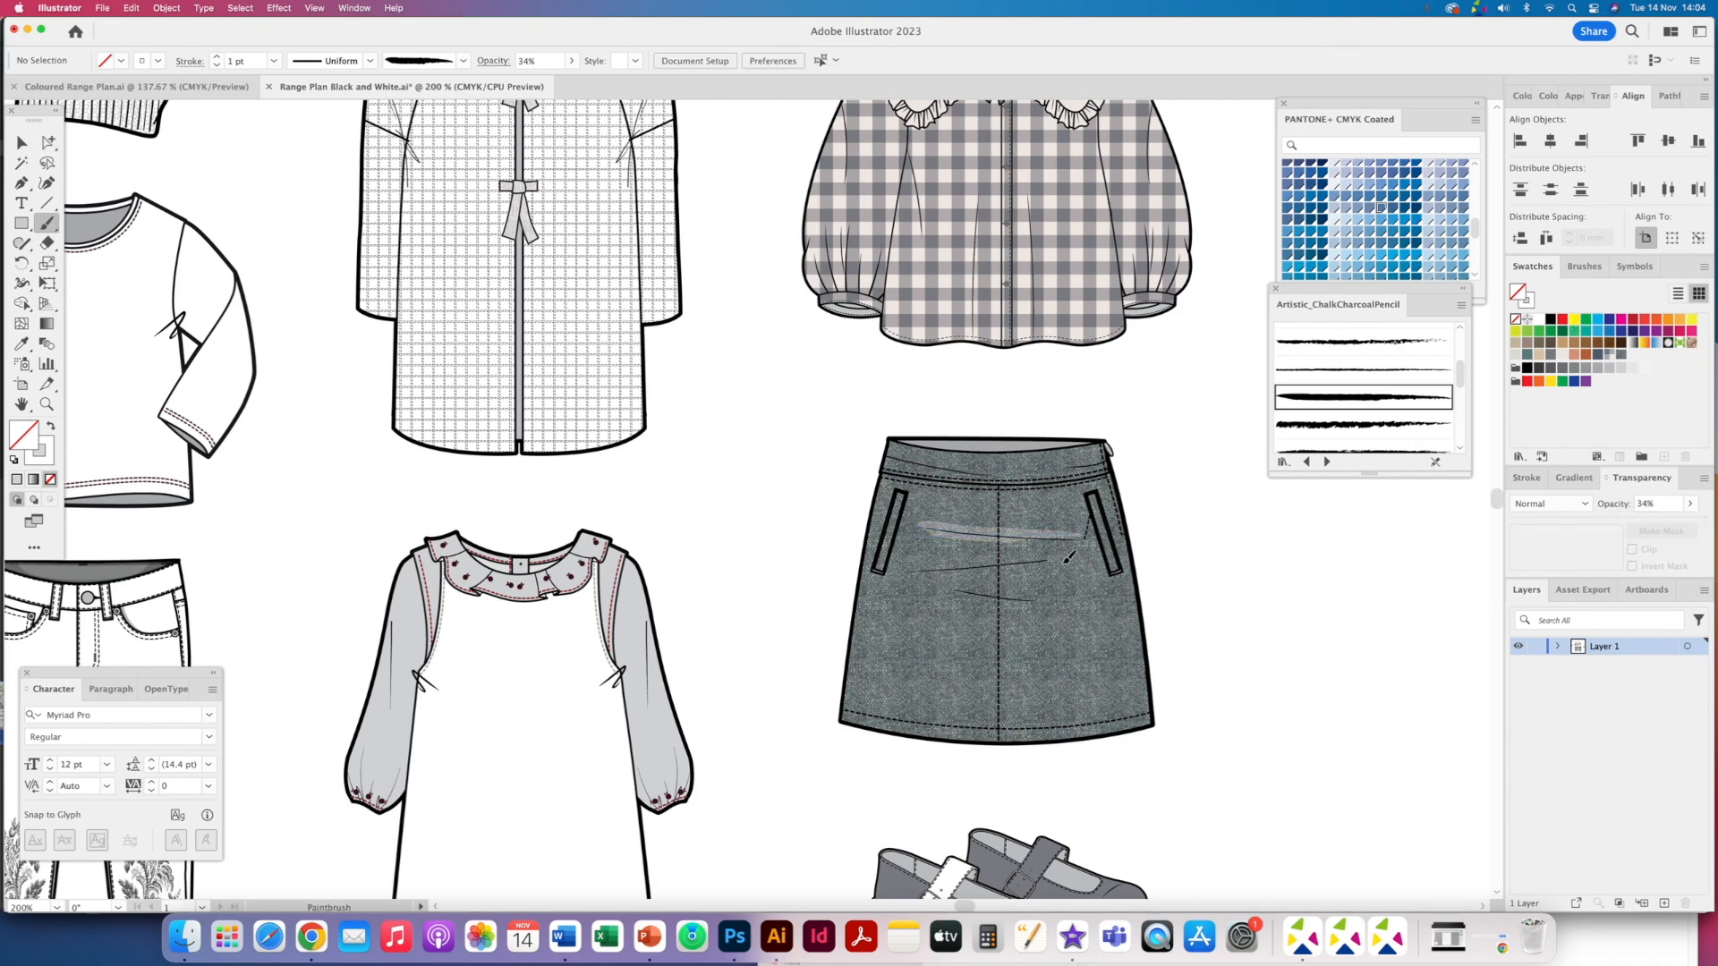
left_click_drag(1071, 558, 926, 573)
left_click_drag(1014, 608, 1084, 609)
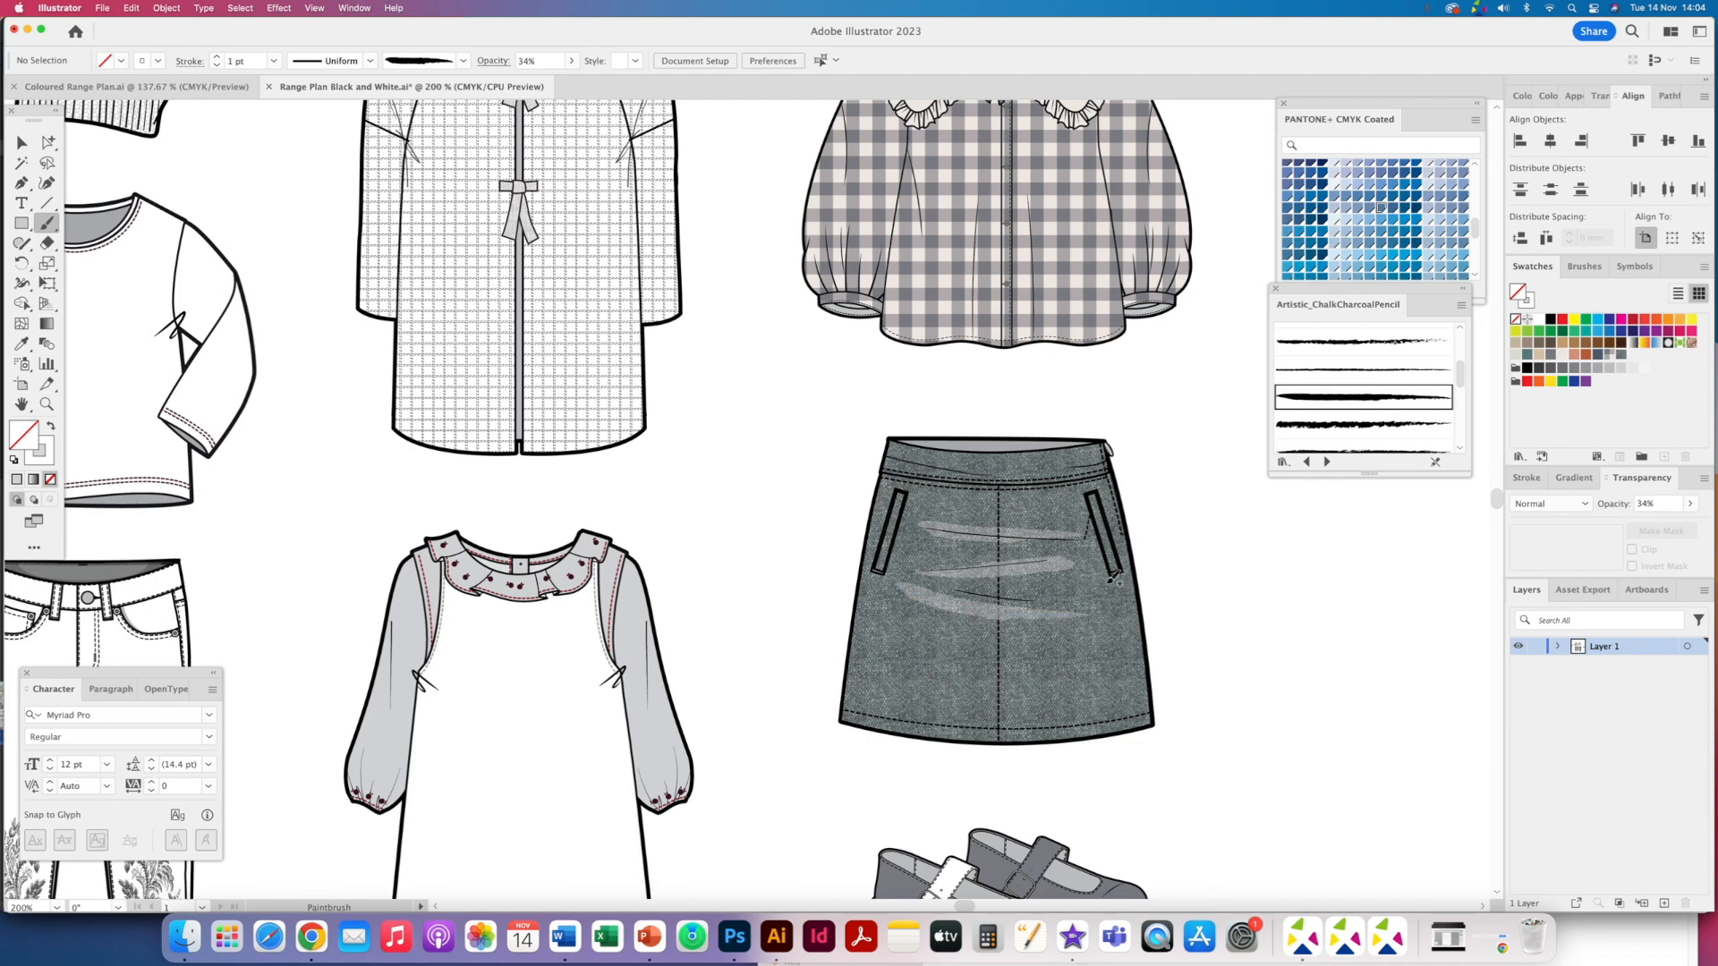
- Set the stroke weight of the skirt's whisker strokes to 0.5 pt
left_click(49, 142)
left_click(906, 588)
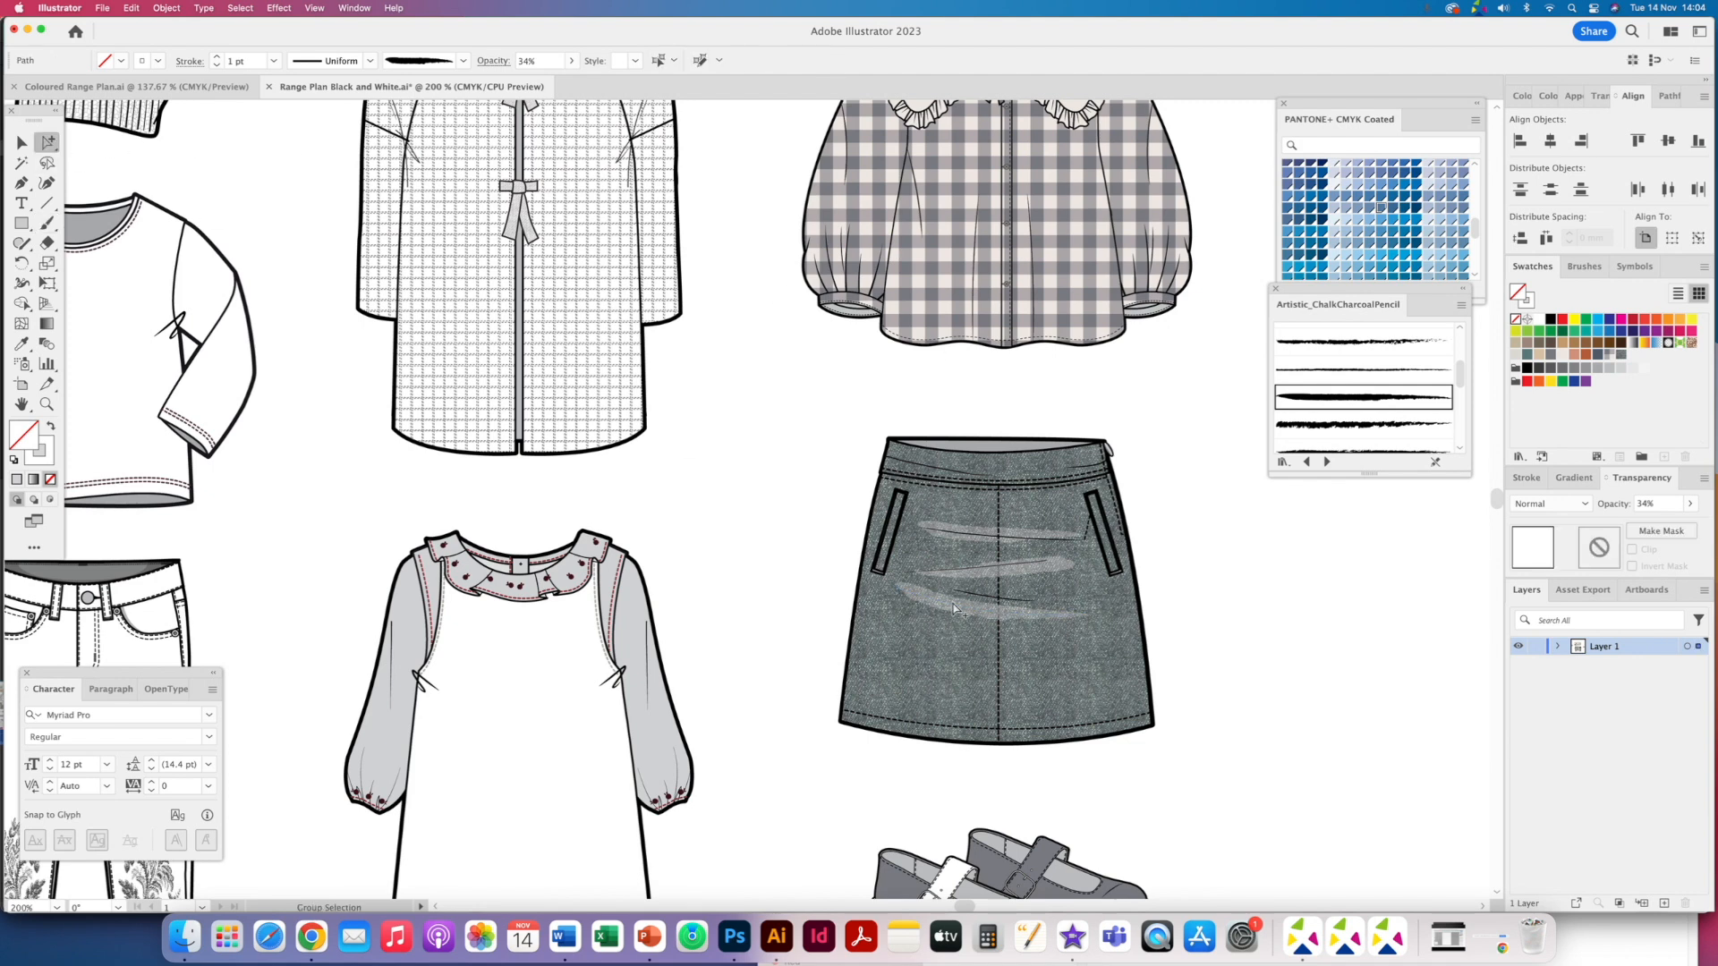
left_click(1063, 539)
left_click(1527, 478)
left_click(1636, 504)
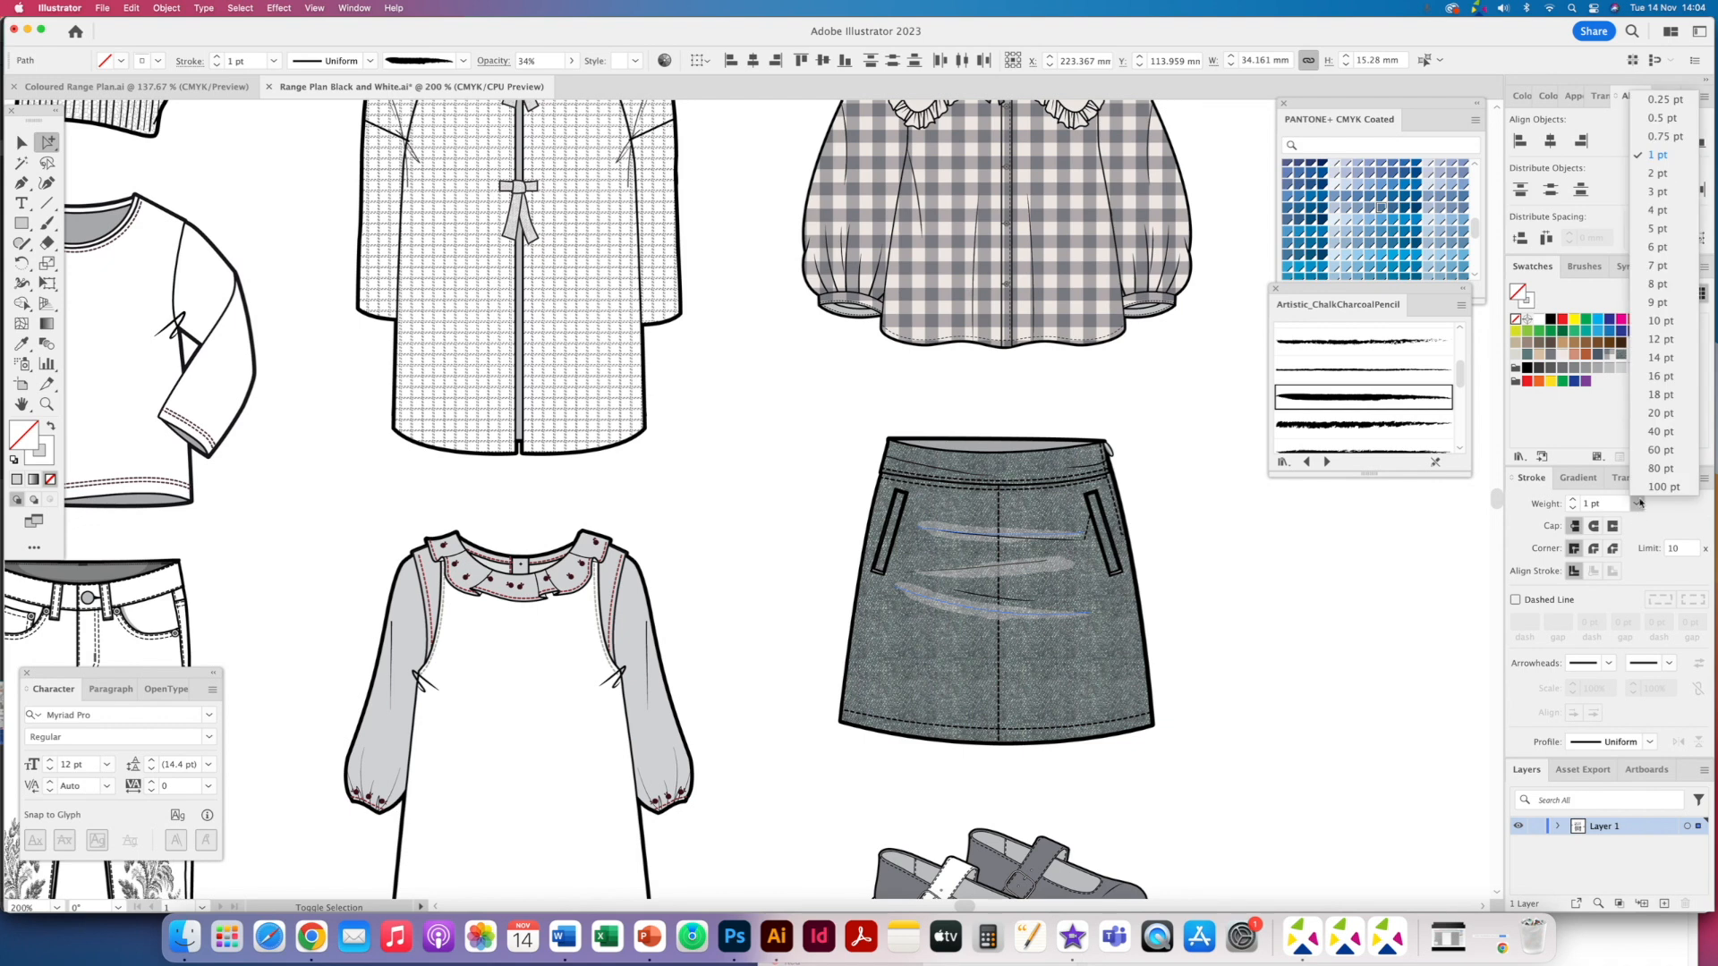
left_click(1669, 126)
left_click(1059, 569, "shift")
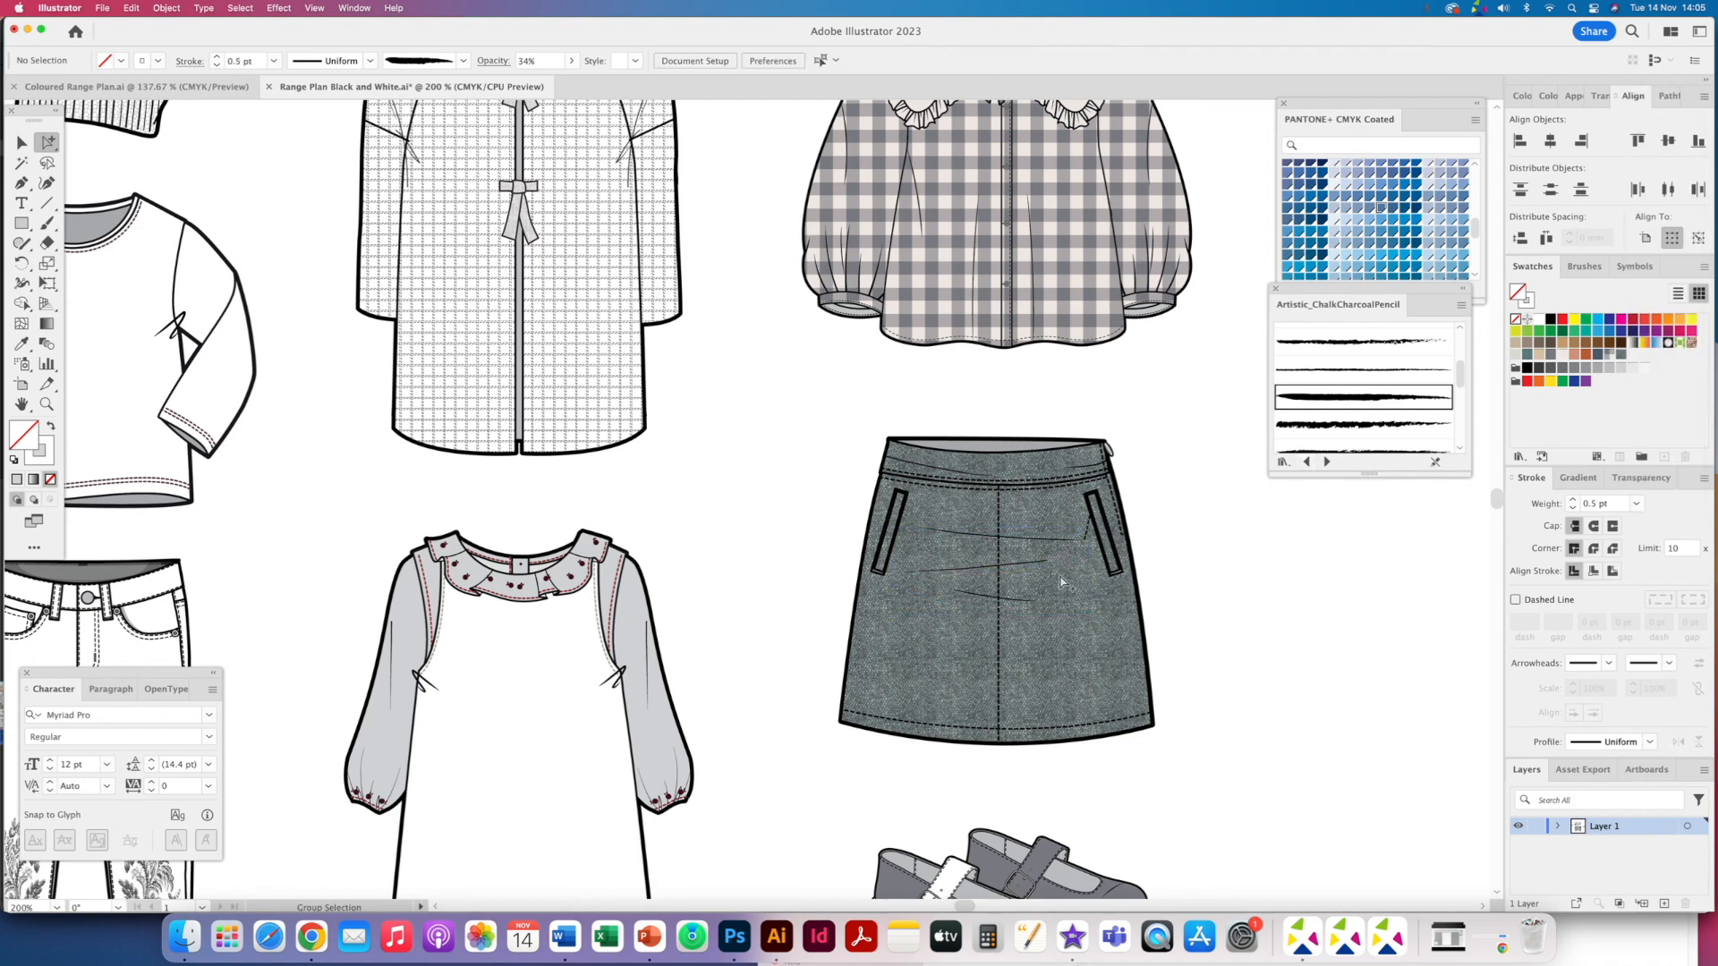
left_click(1063, 586)
key("super+shift+z")
key("super+shift+z")
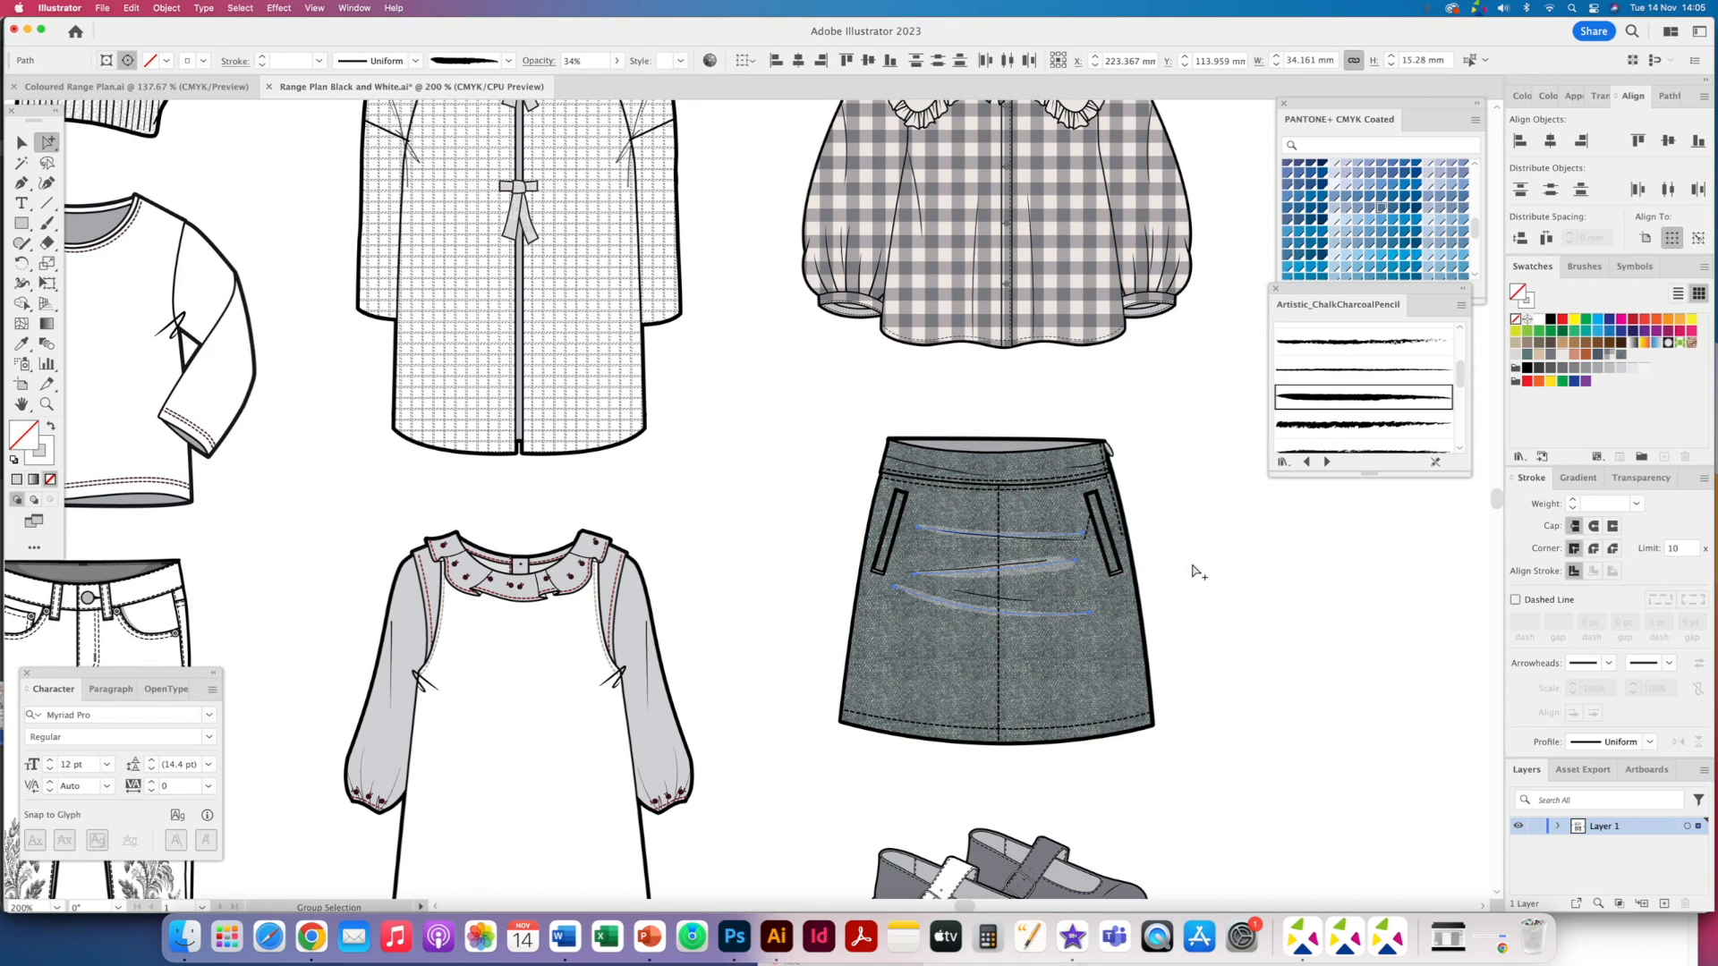
left_click(1195, 569)
key("super+minus")
key("super+minus")
key("super+minus")
scroll(756, 560, "up", 3)
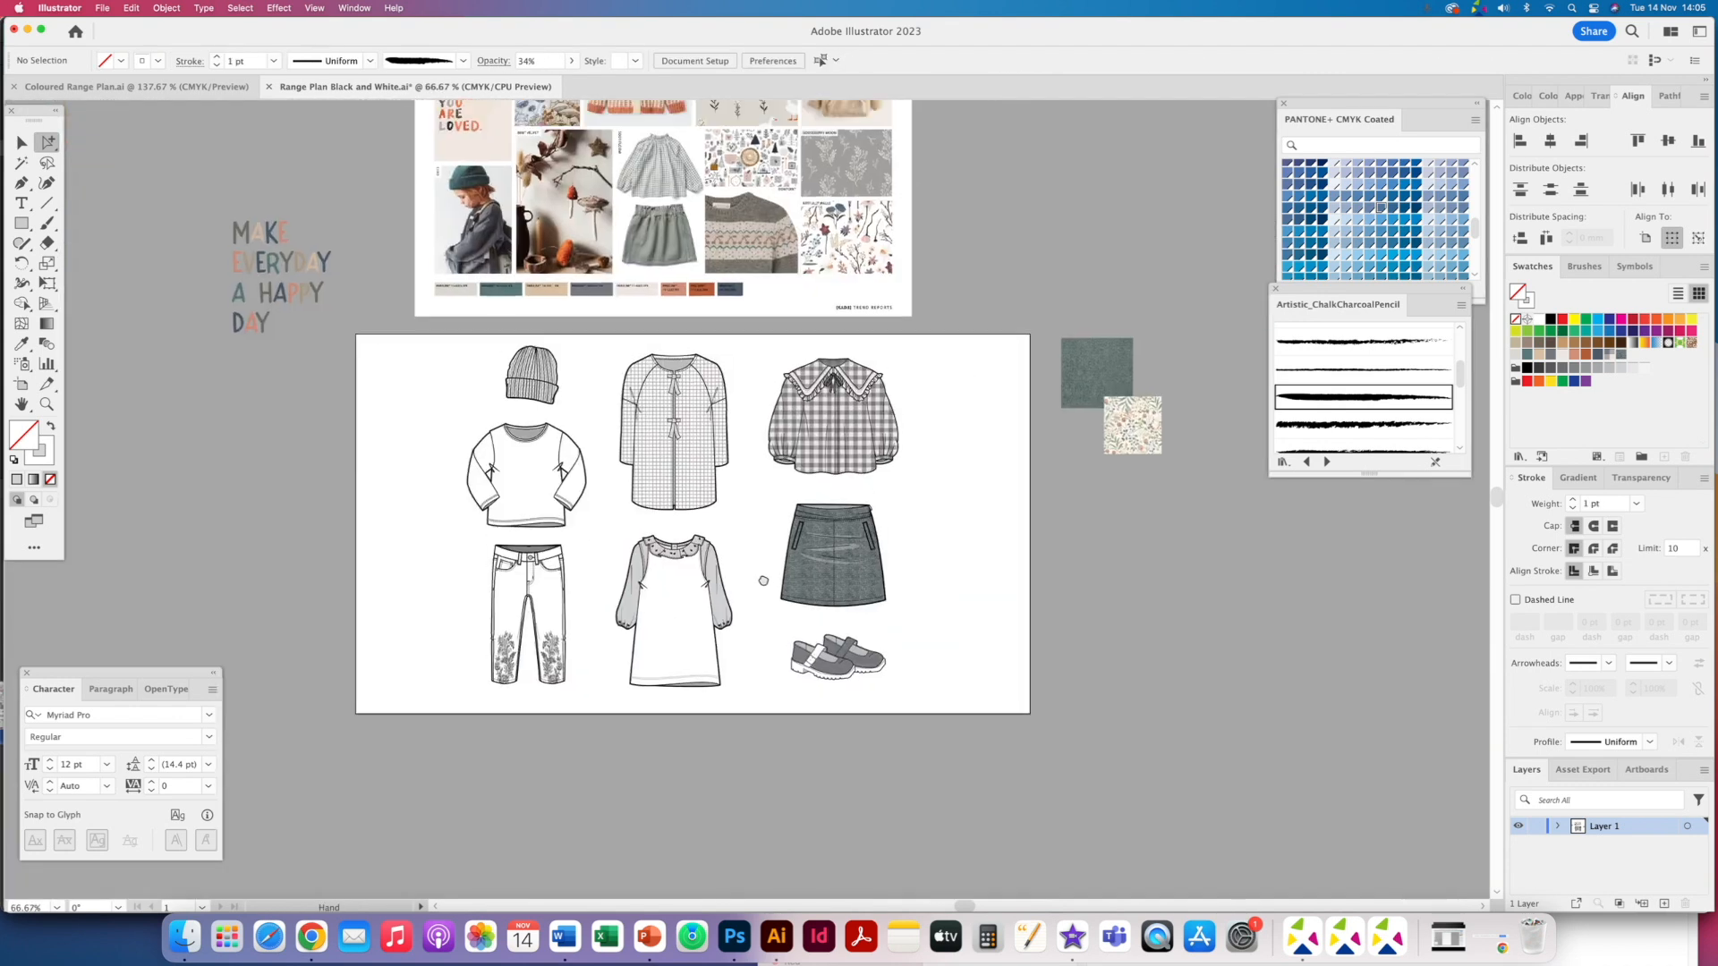
key("super+a")
left_click_drag(629, 589, 755, 753)
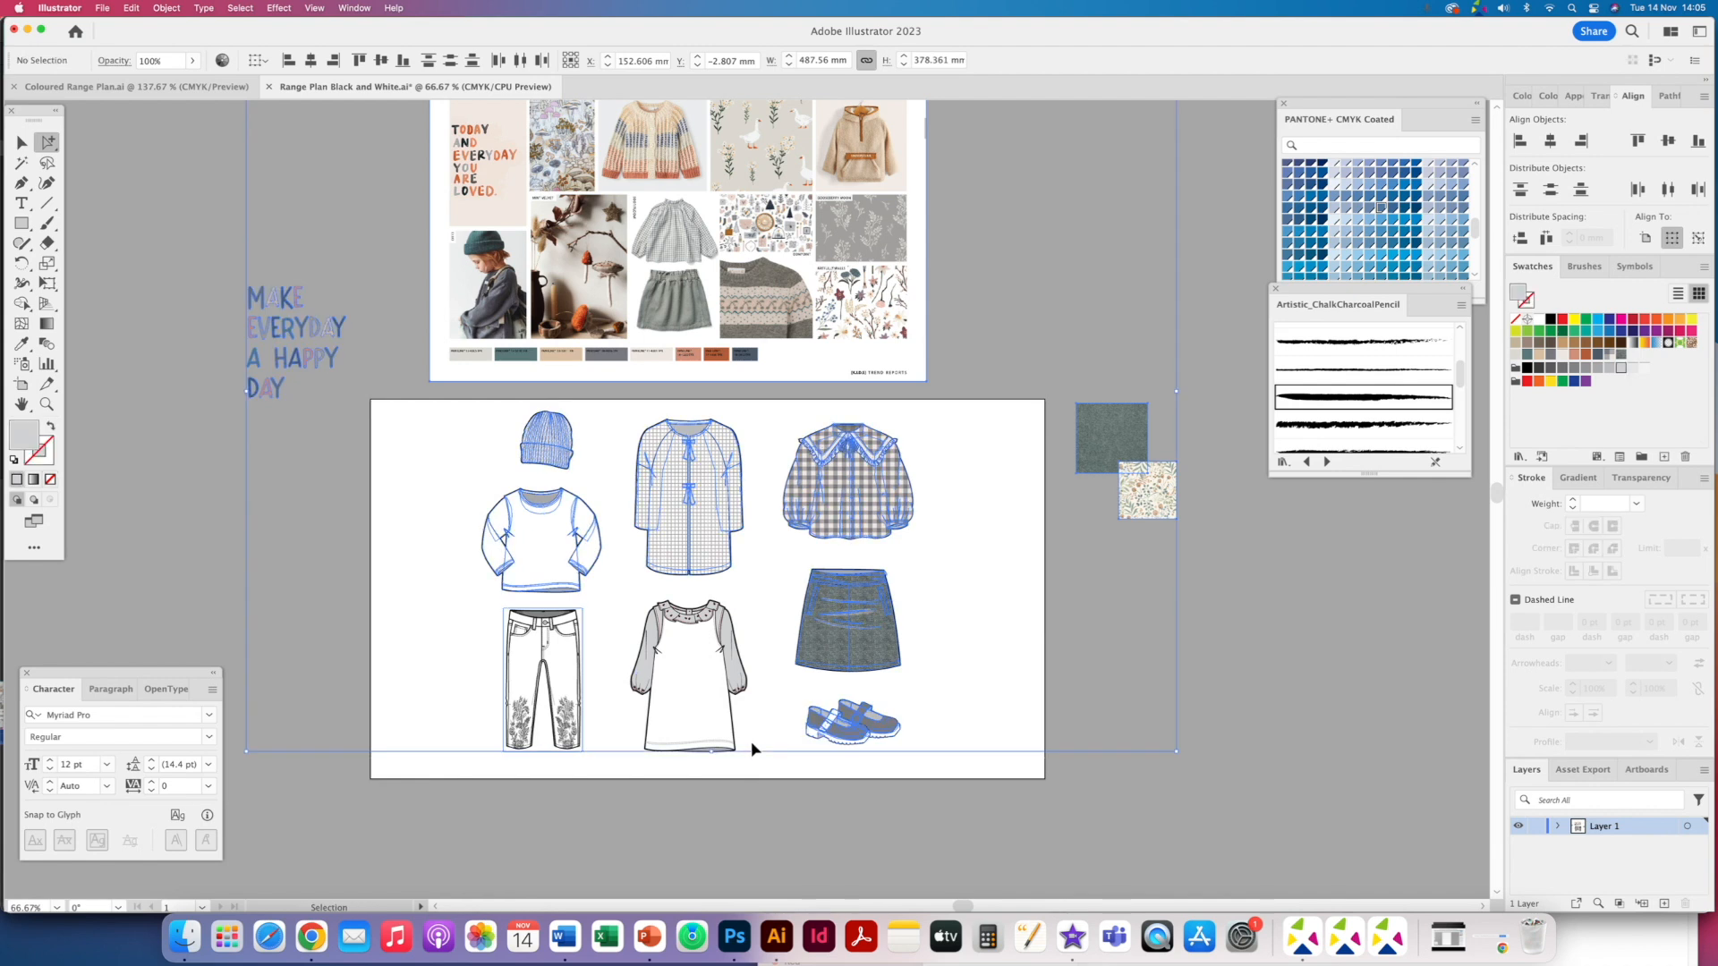
key("super+2")
key("super+1")
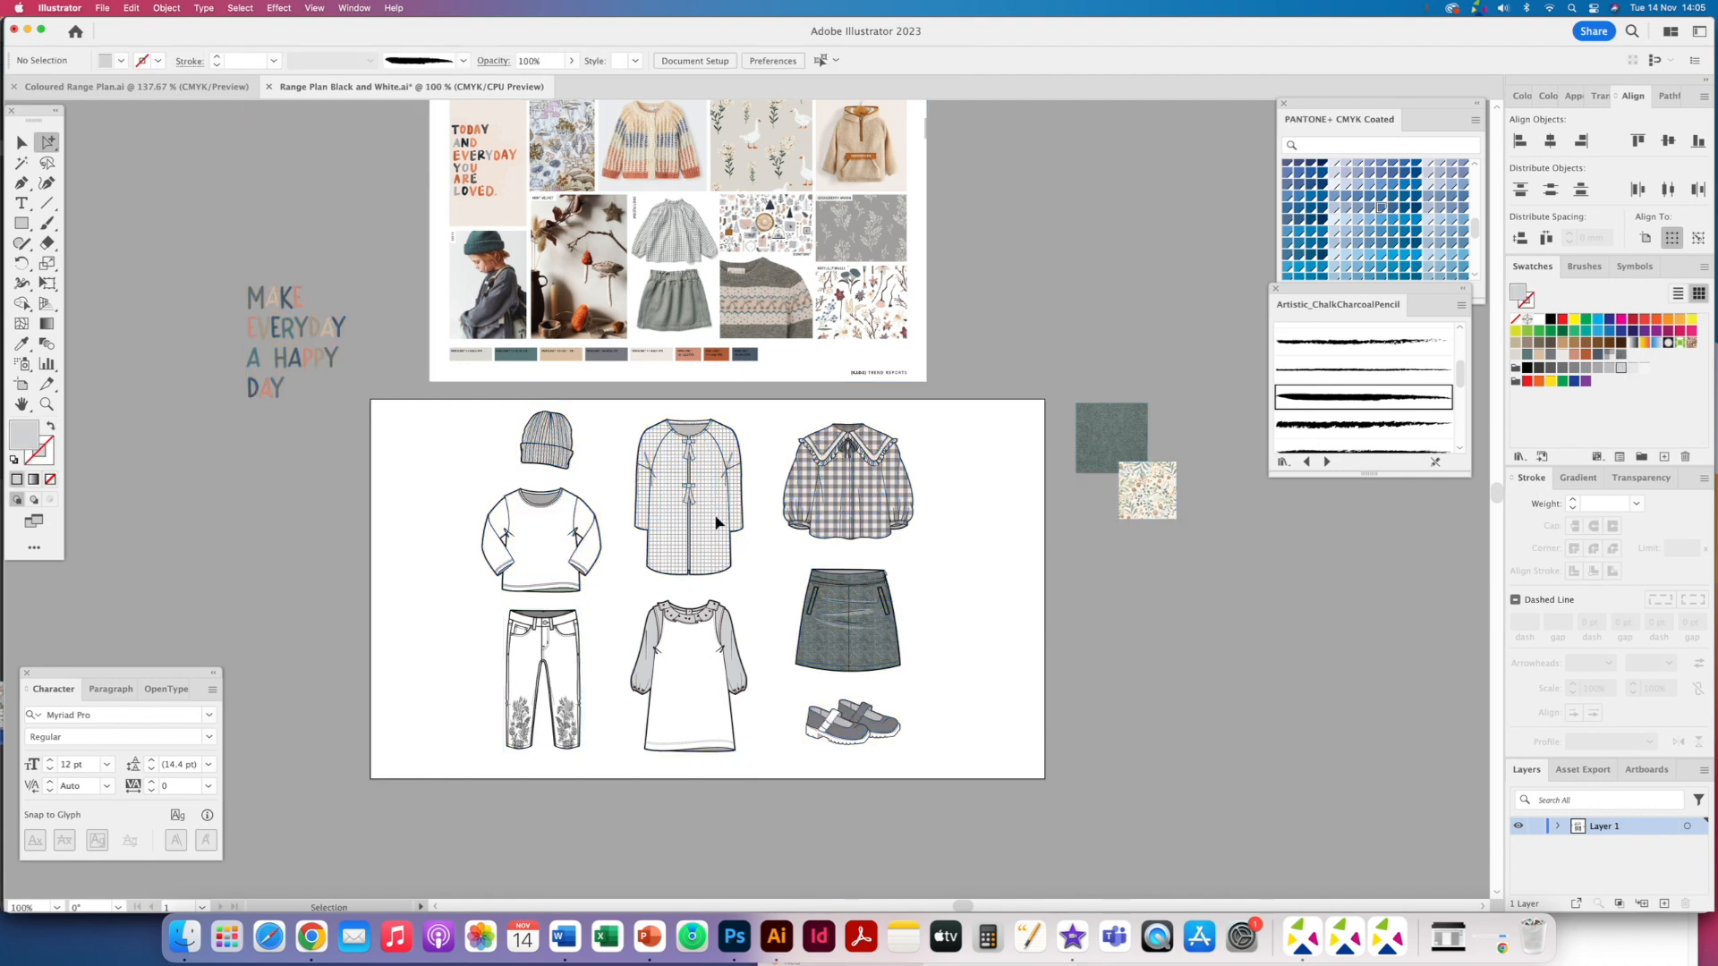
left_click(597, 753)
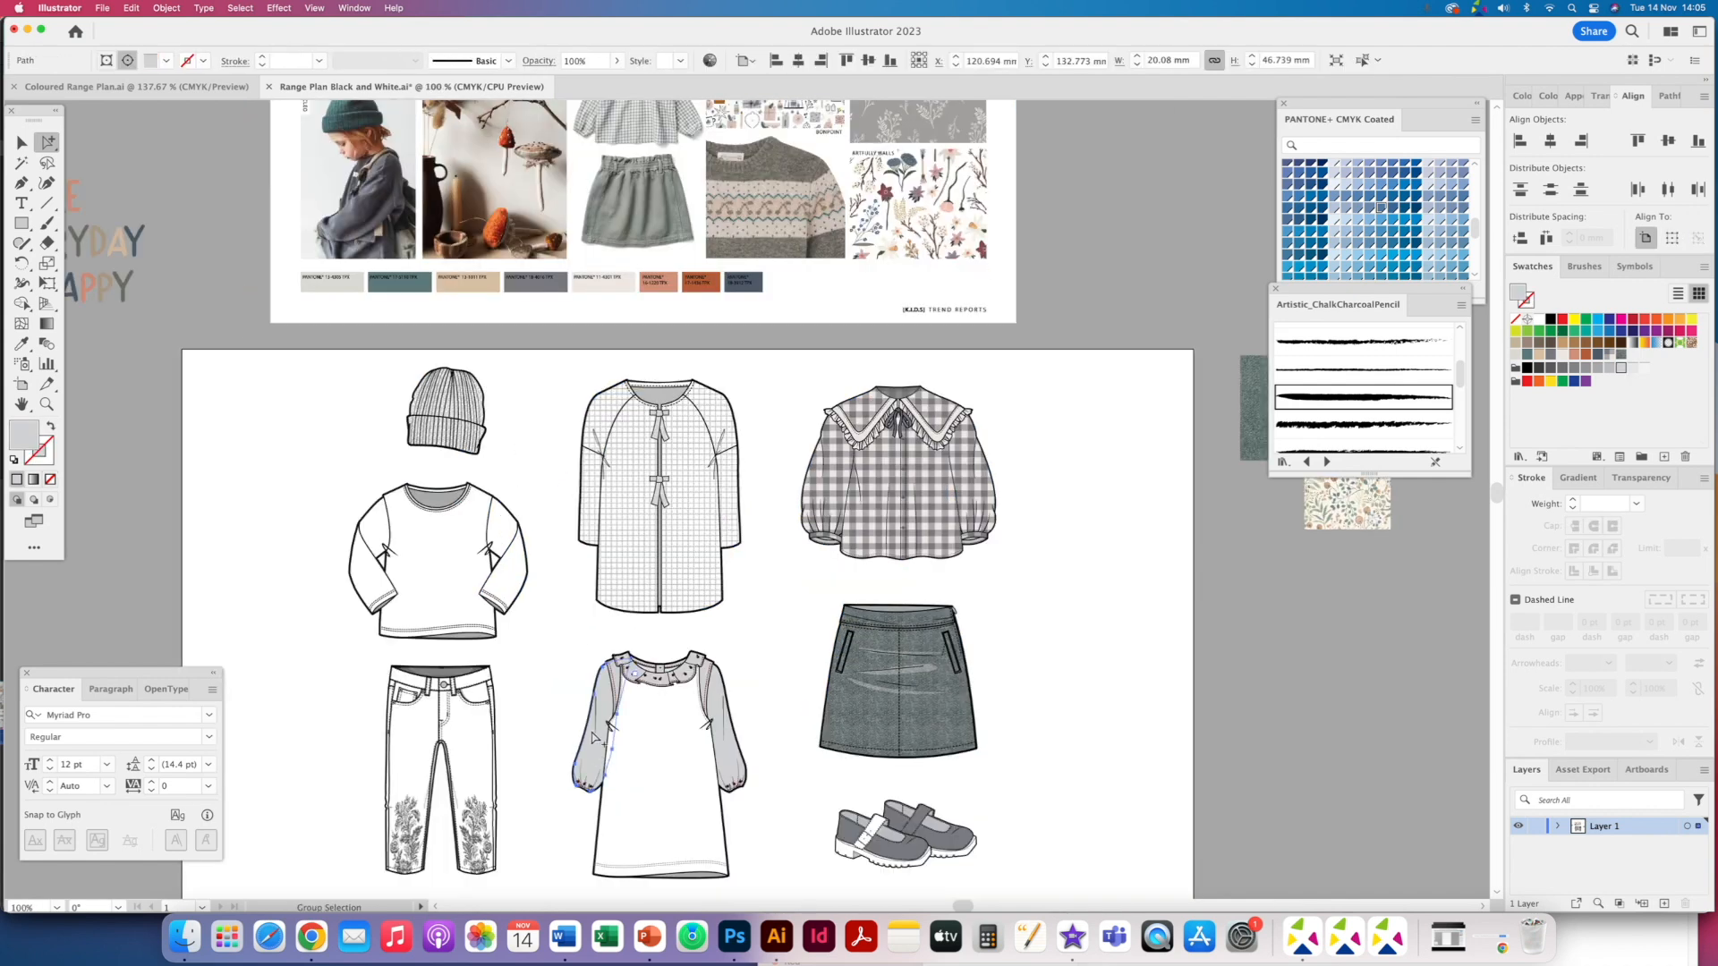
left_click(240, 8)
mouse_move(268, 146)
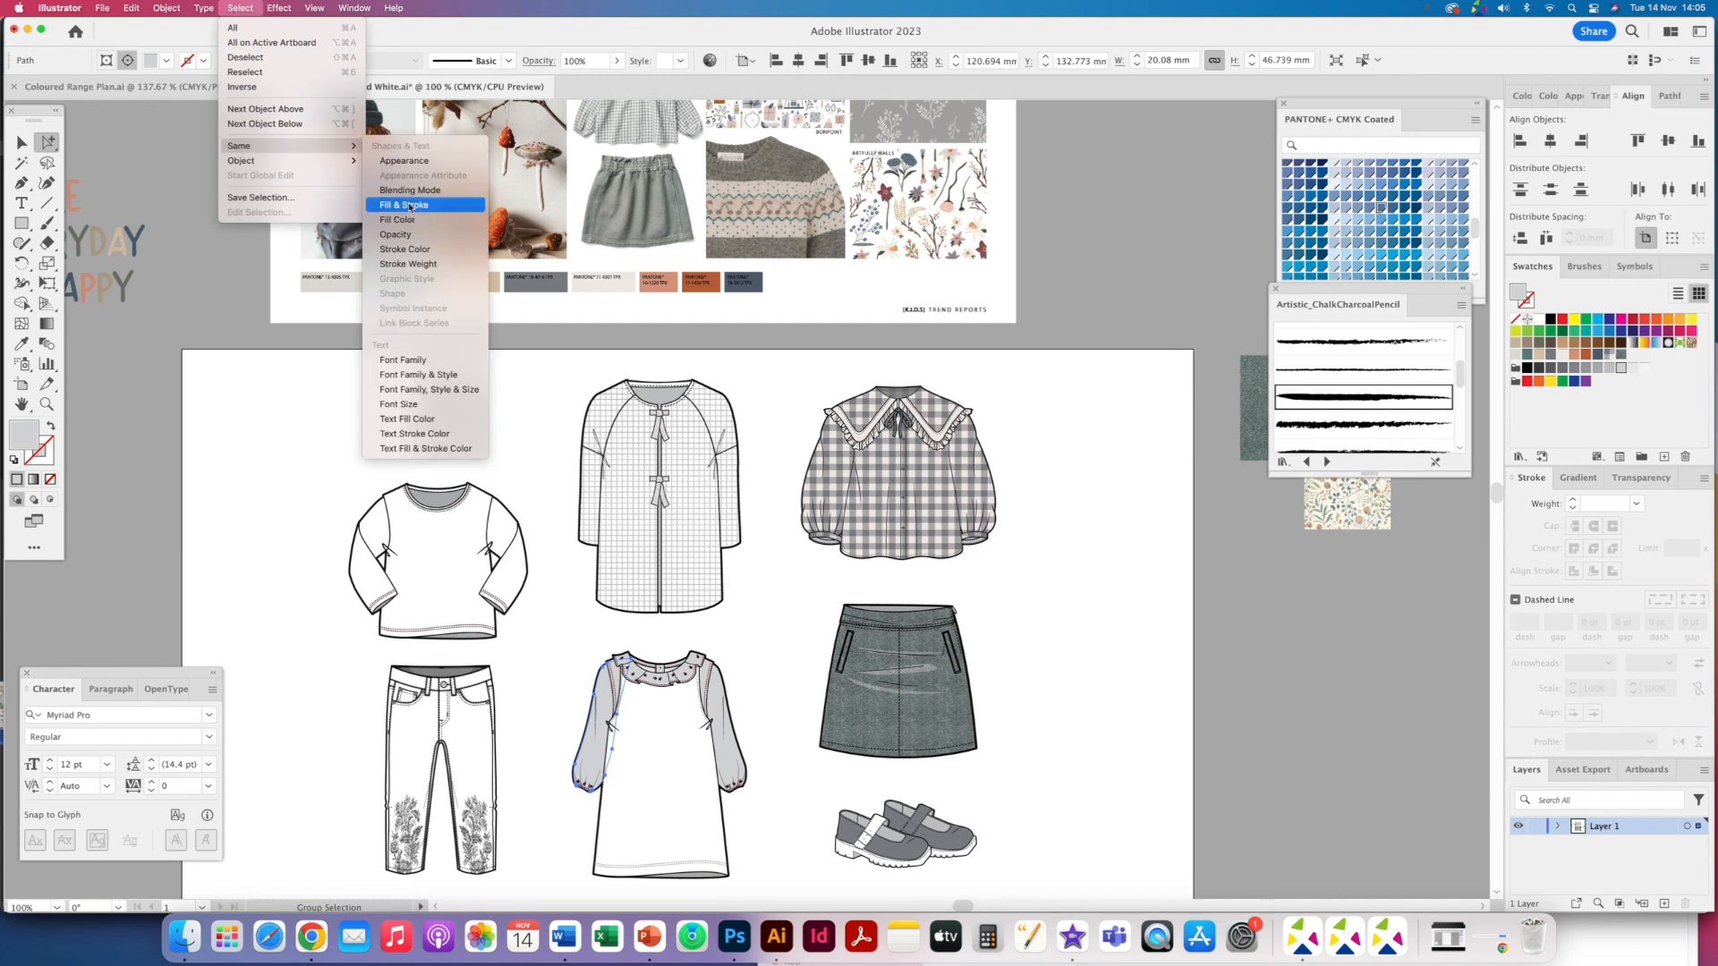
left_click(412, 220)
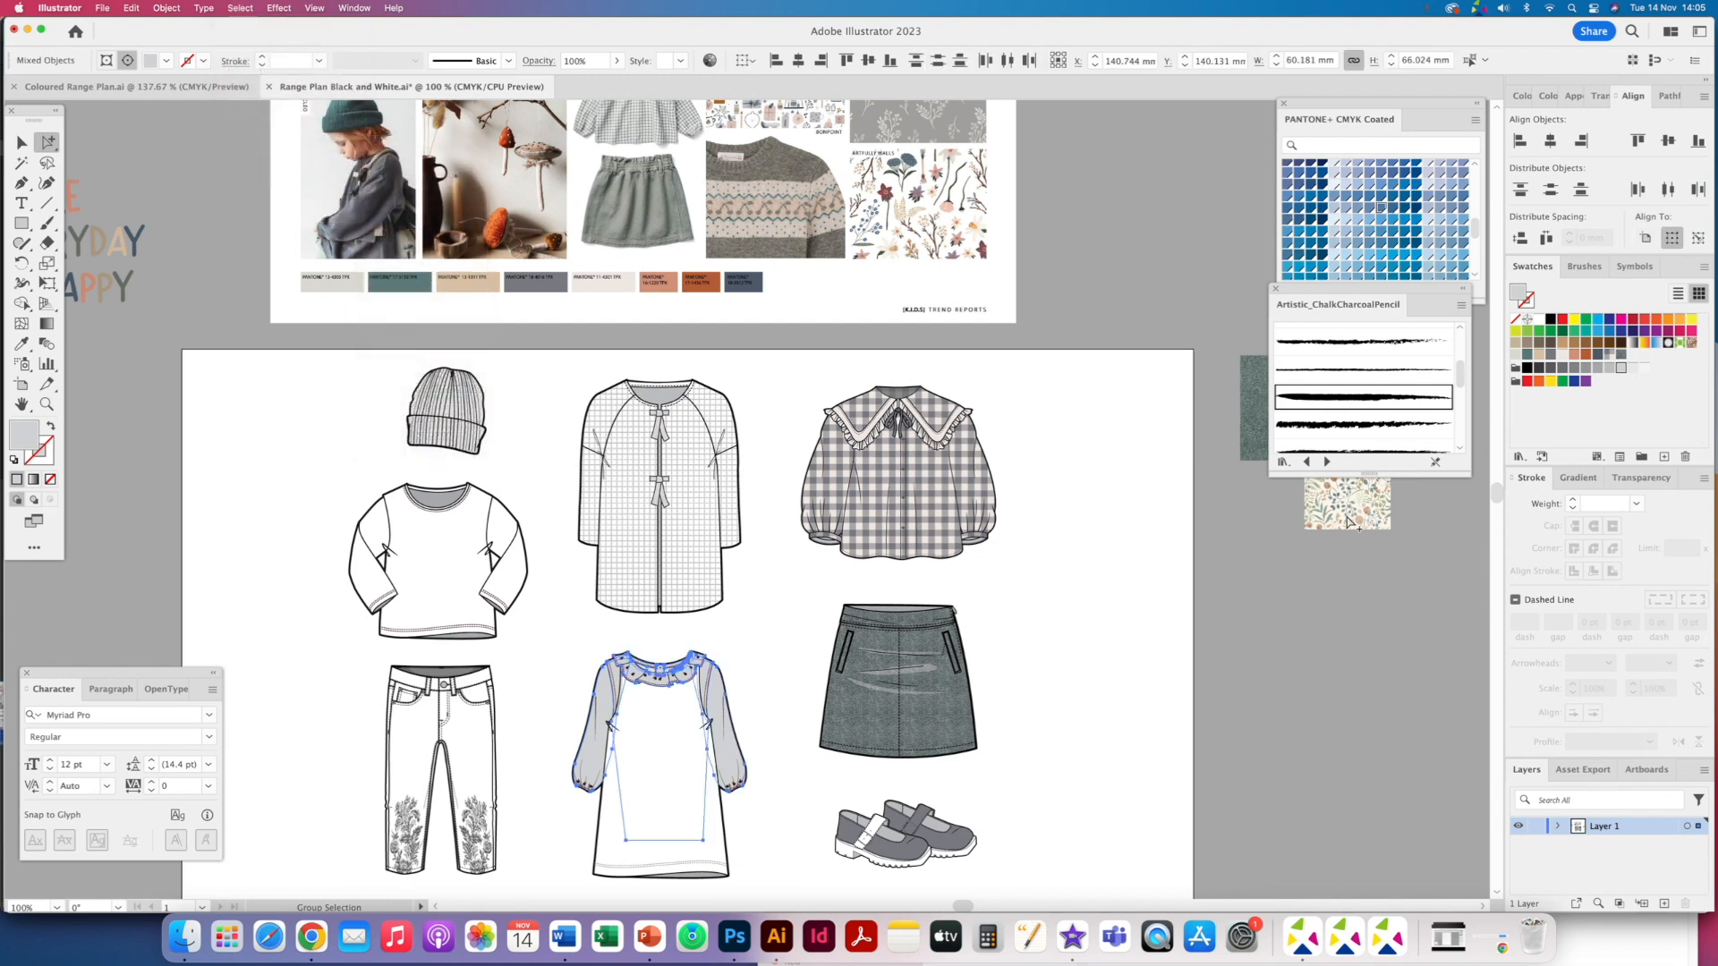
left_click(1327, 574)
key("super+a")
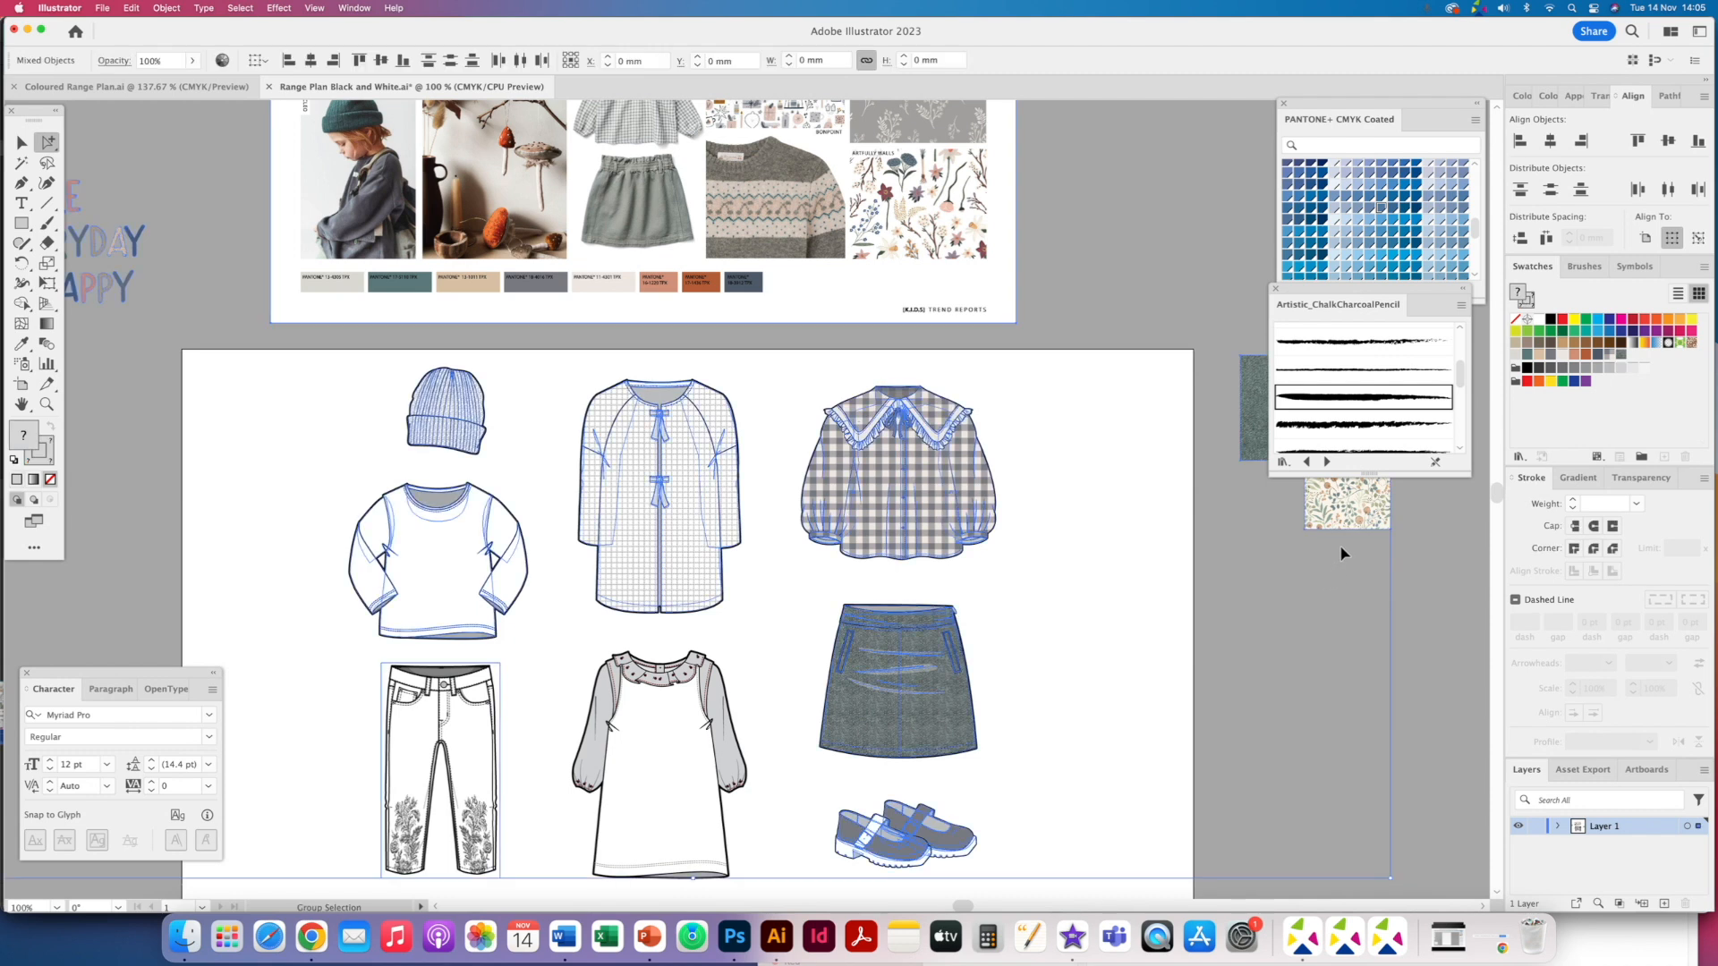
left_click(1342, 553)
- Select all shapes sharing the dress sleeve's fill colour and fill them with the floral print pattern swatch
left_click(732, 765)
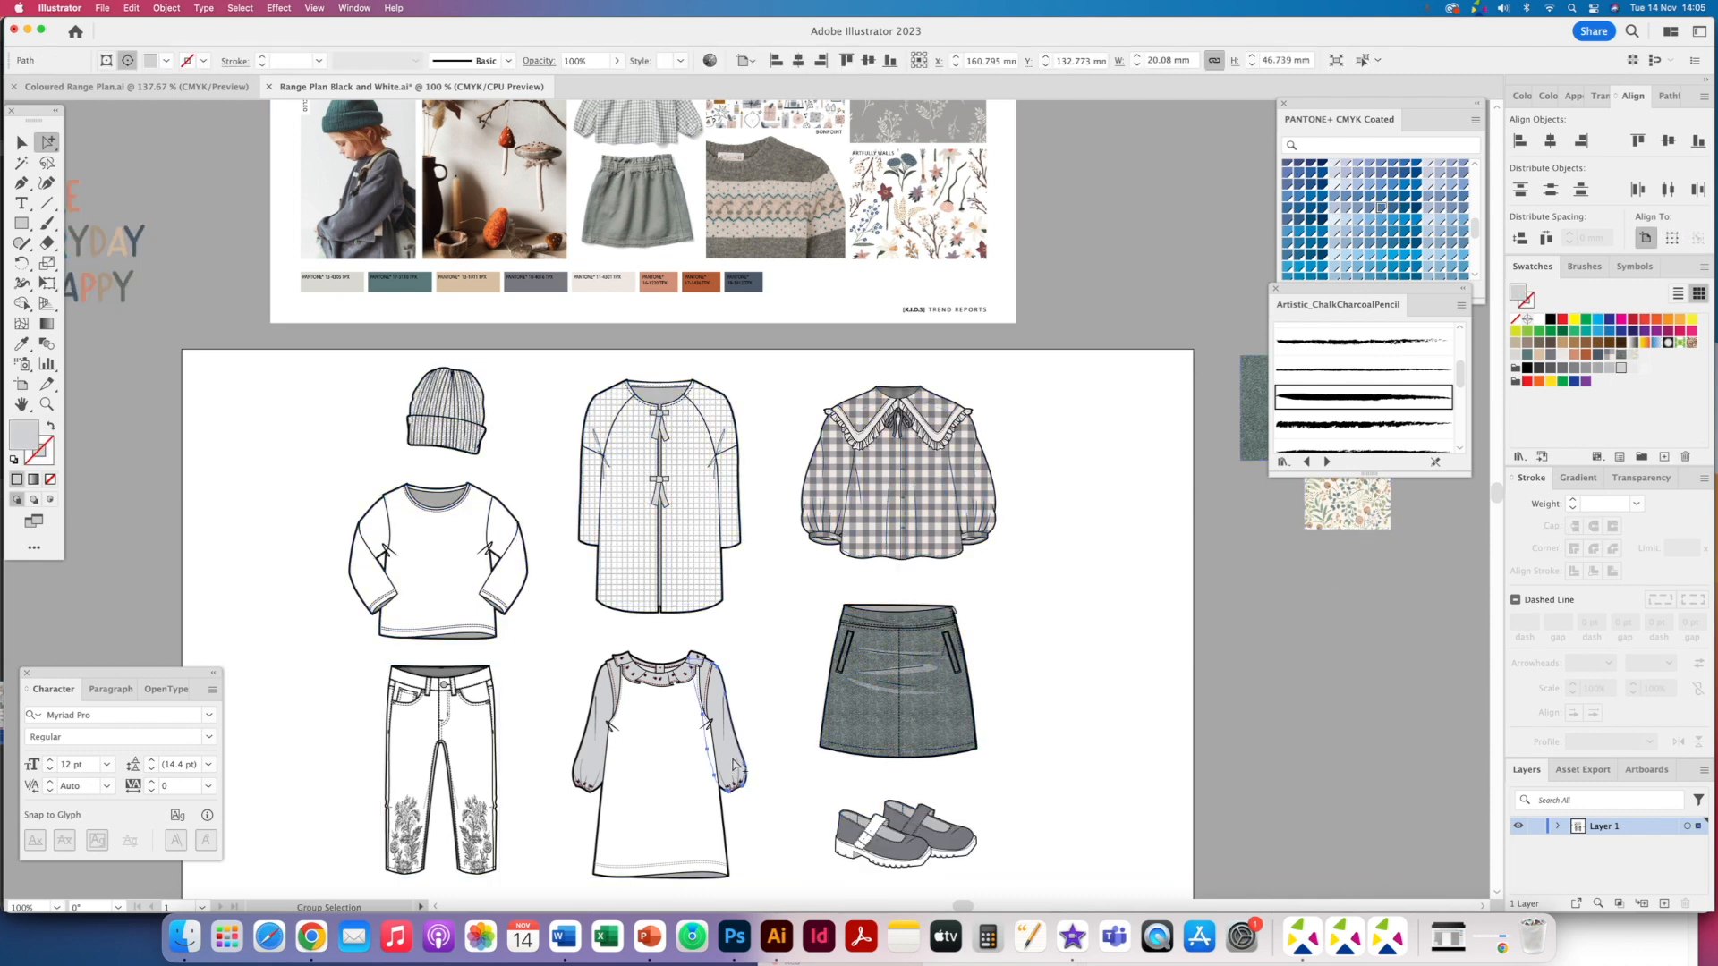
left_click(240, 7)
mouse_move(287, 145)
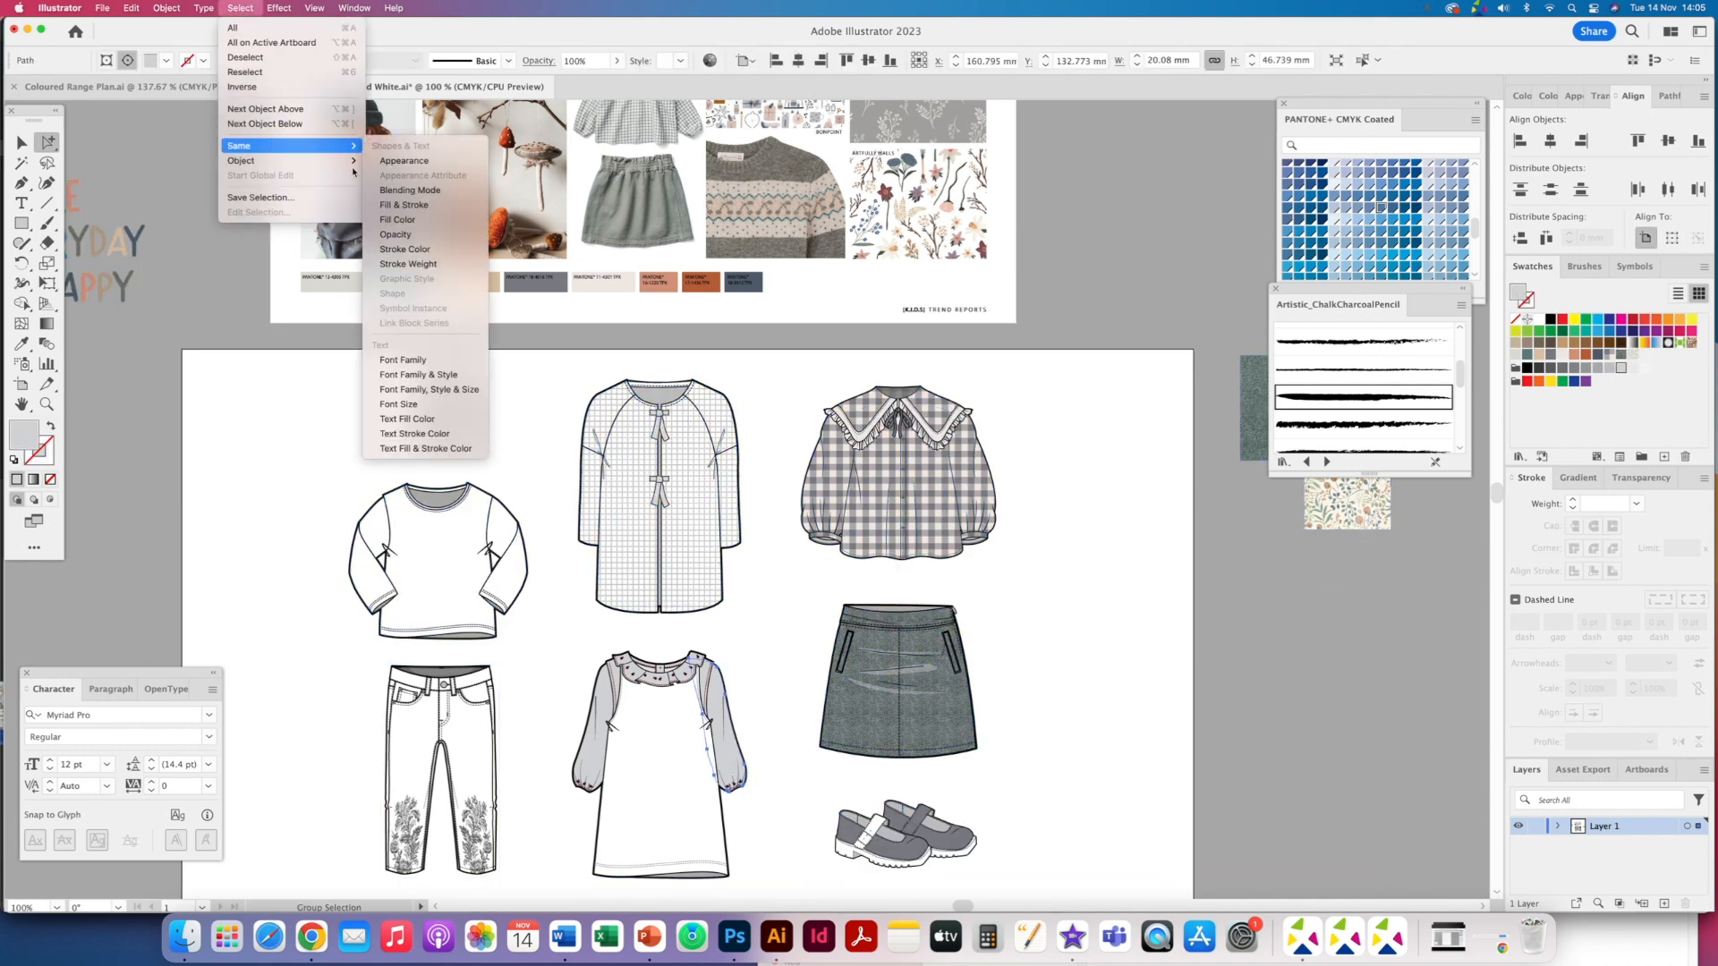
left_click(421, 220)
left_click(1632, 356)
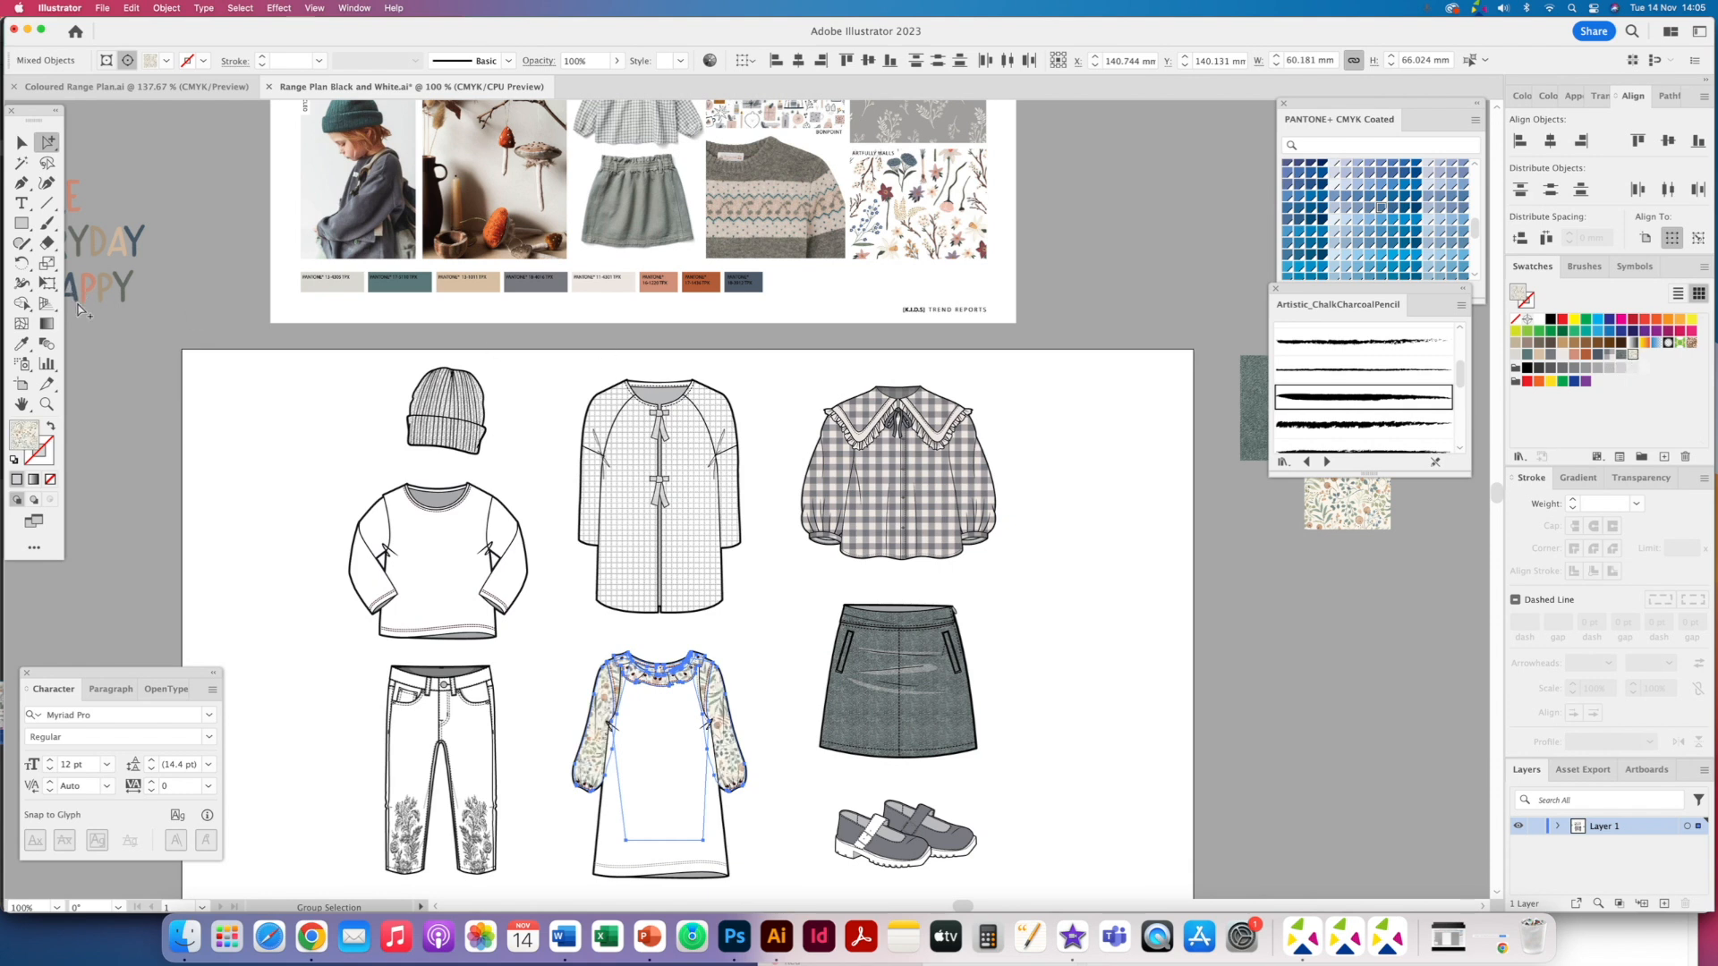
- Scale only the floral print pattern inside the selected dress shapes to 50%, leaving the objects themselves unscaled
double_click(48, 265)
left_click(1028, 465)
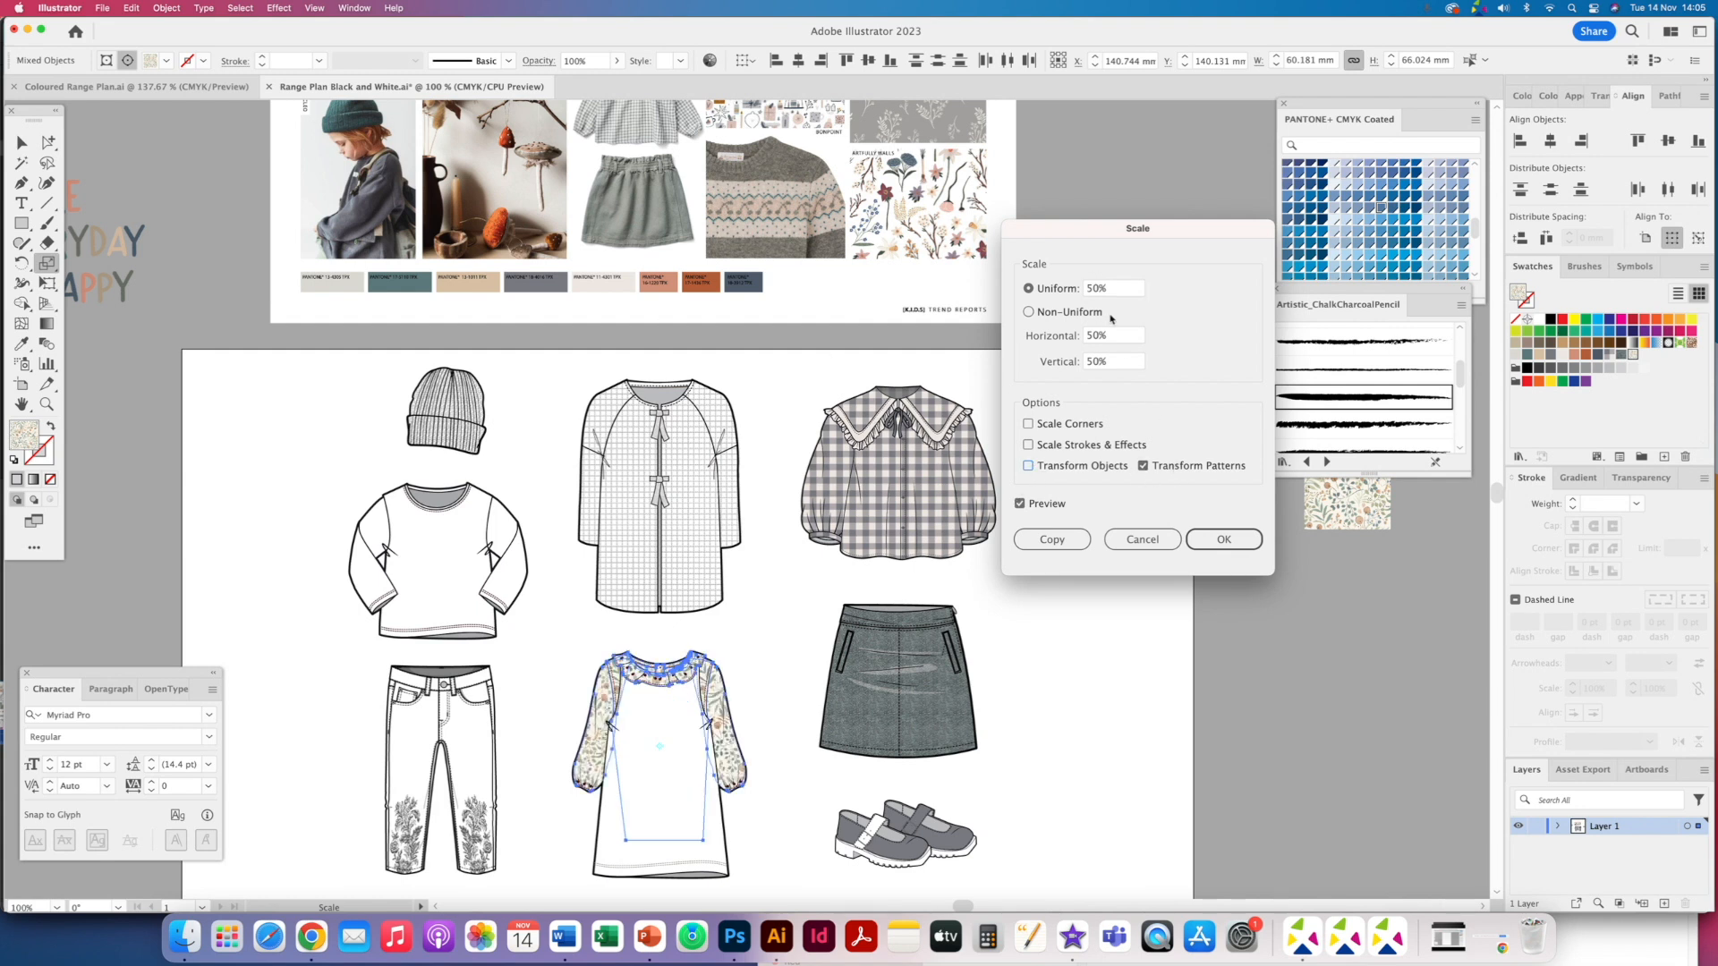
left_click(1218, 537)
- Select all shapes sharing the dress sleeve's fill and stroke and scale their print pattern by 50% again
left_click(46, 141)
left_click(626, 756)
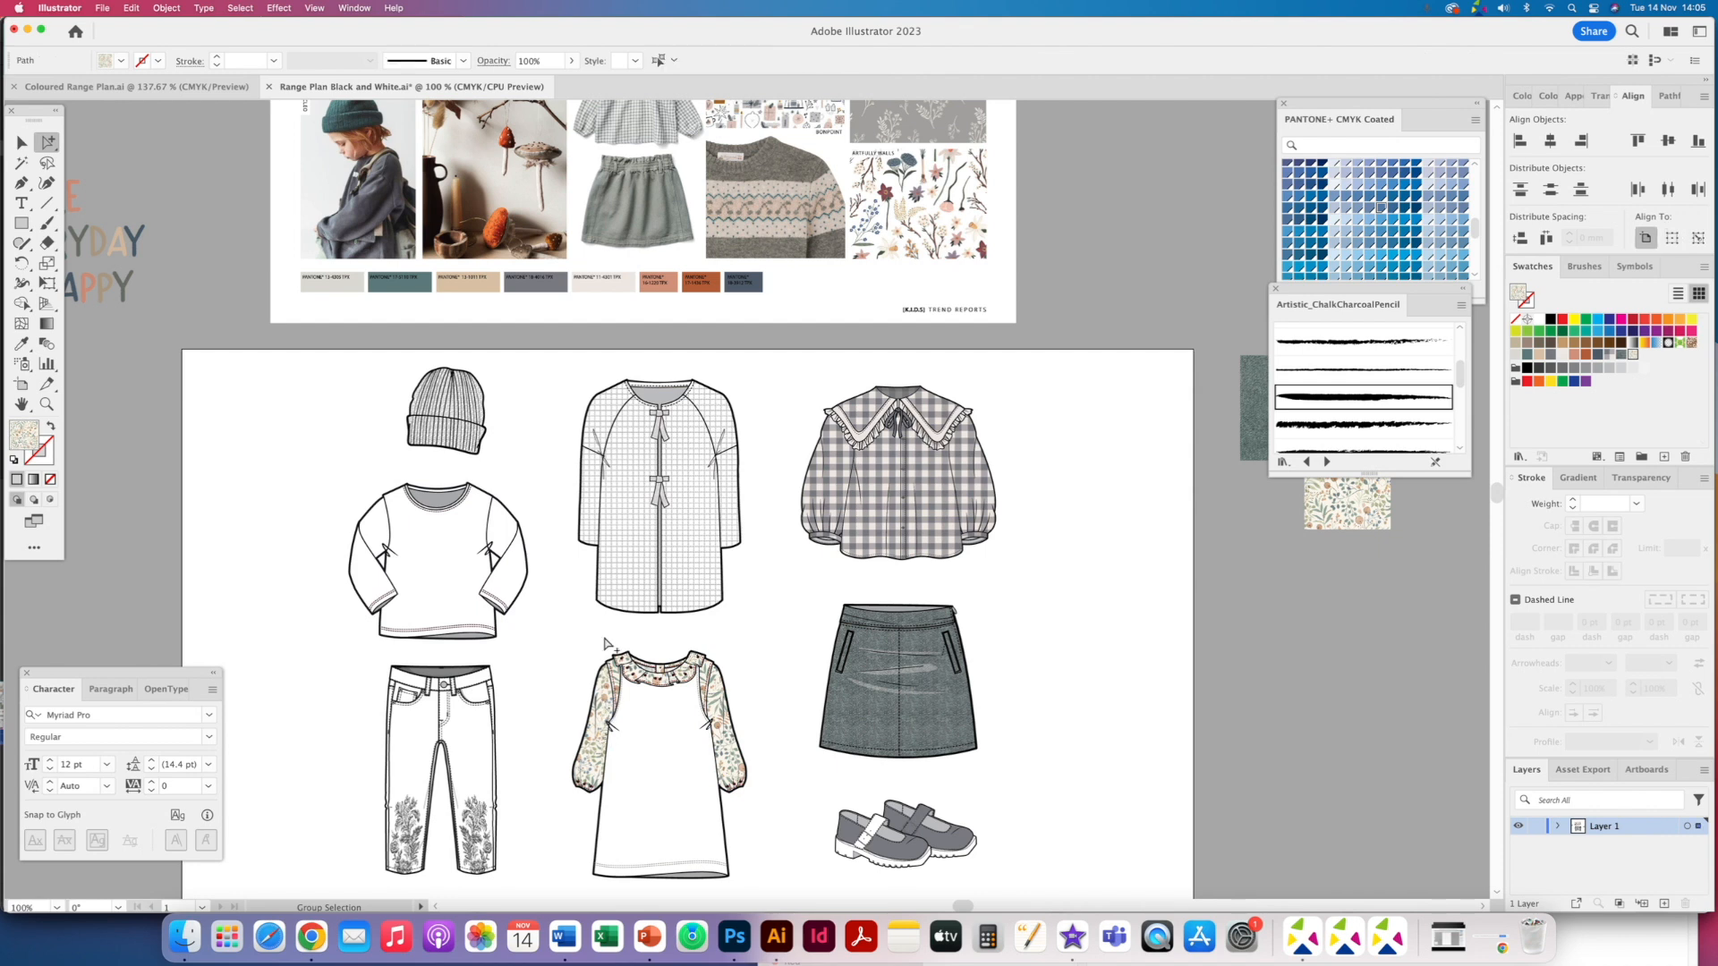
left_click(240, 8)
mouse_move(268, 146)
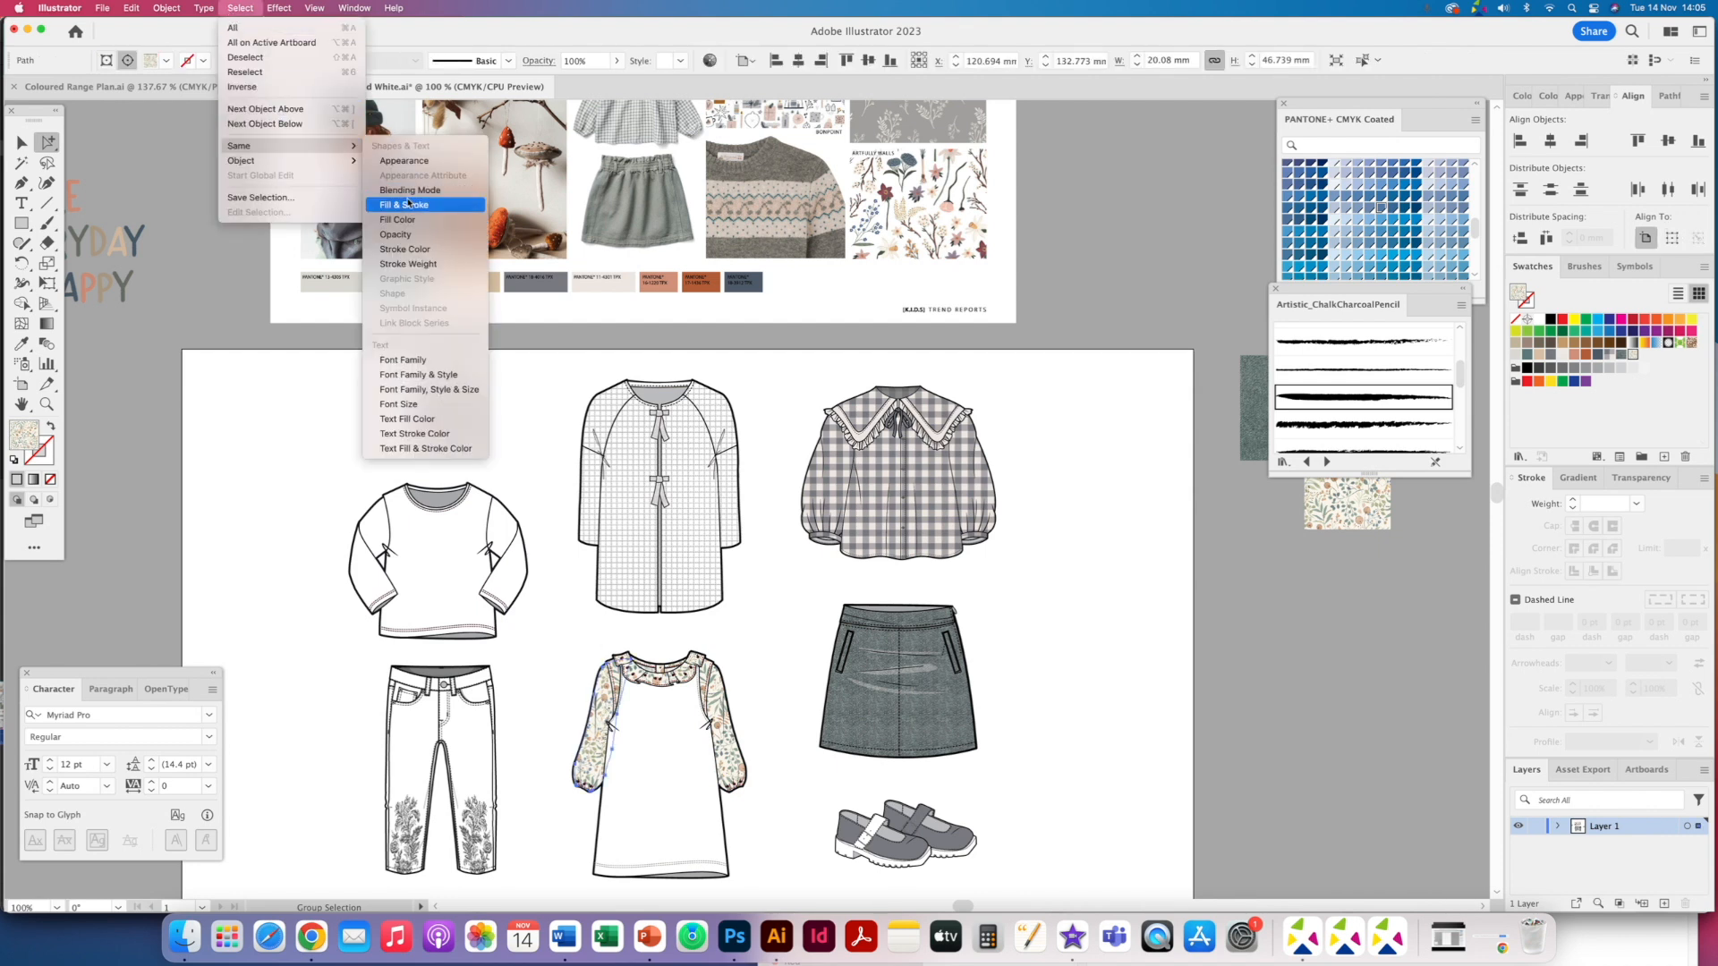
left_click(408, 204)
double_click(47, 262)
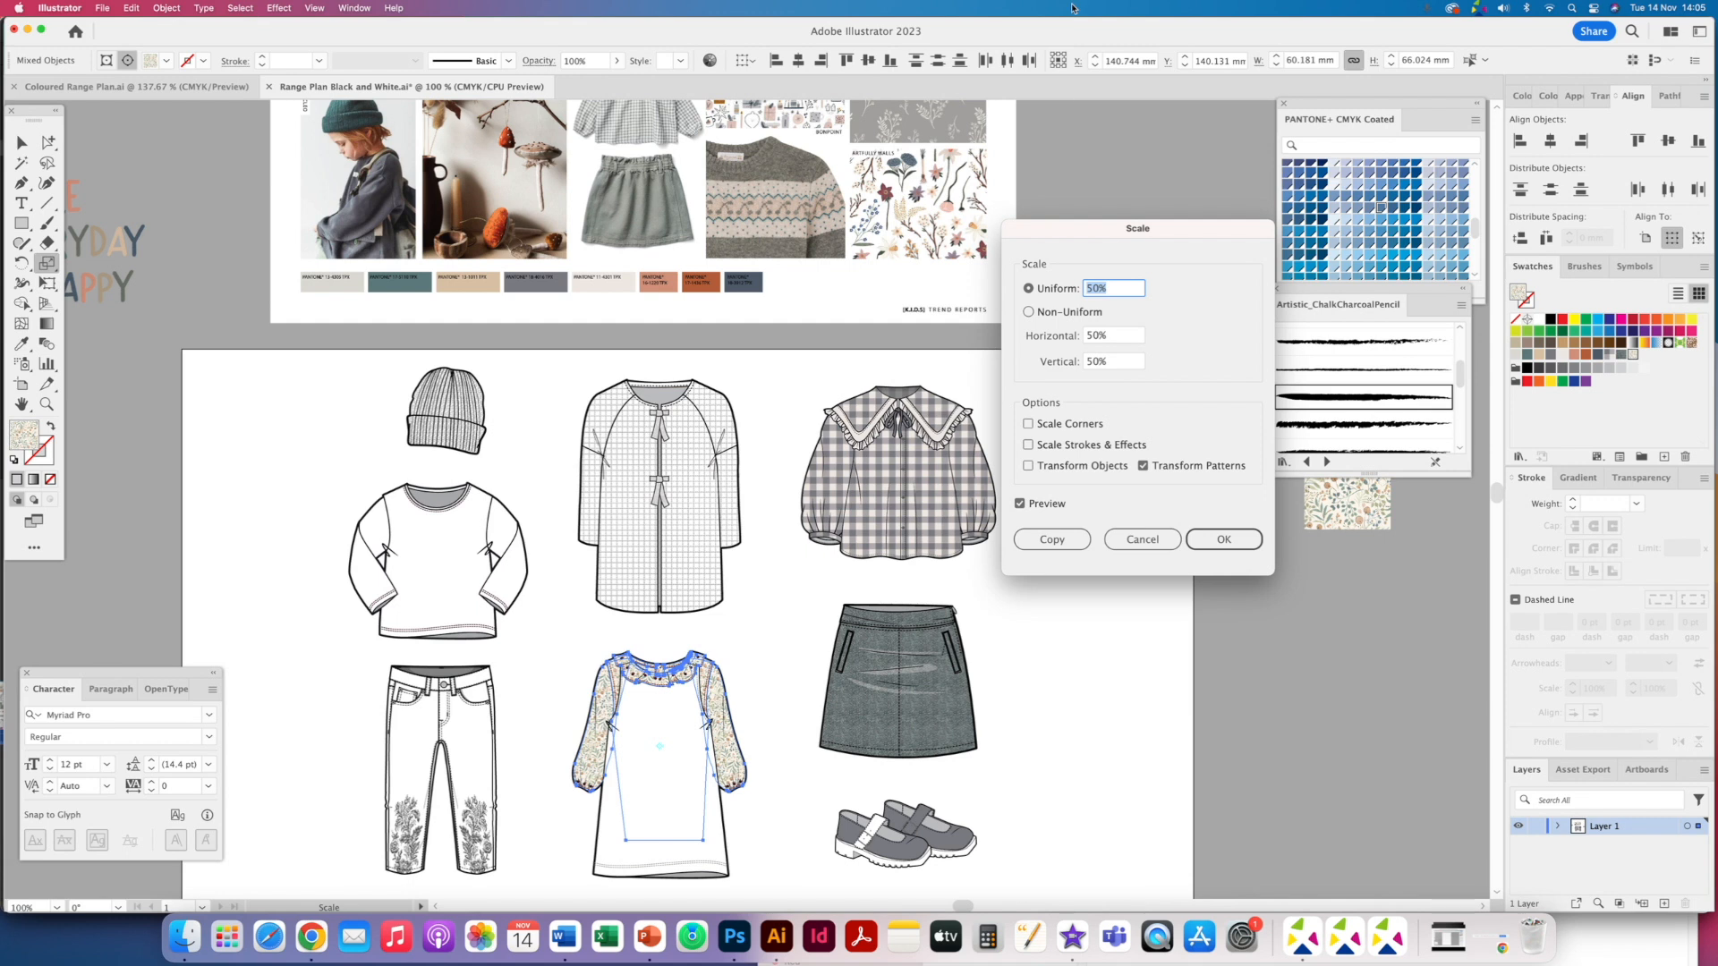
key("Return")
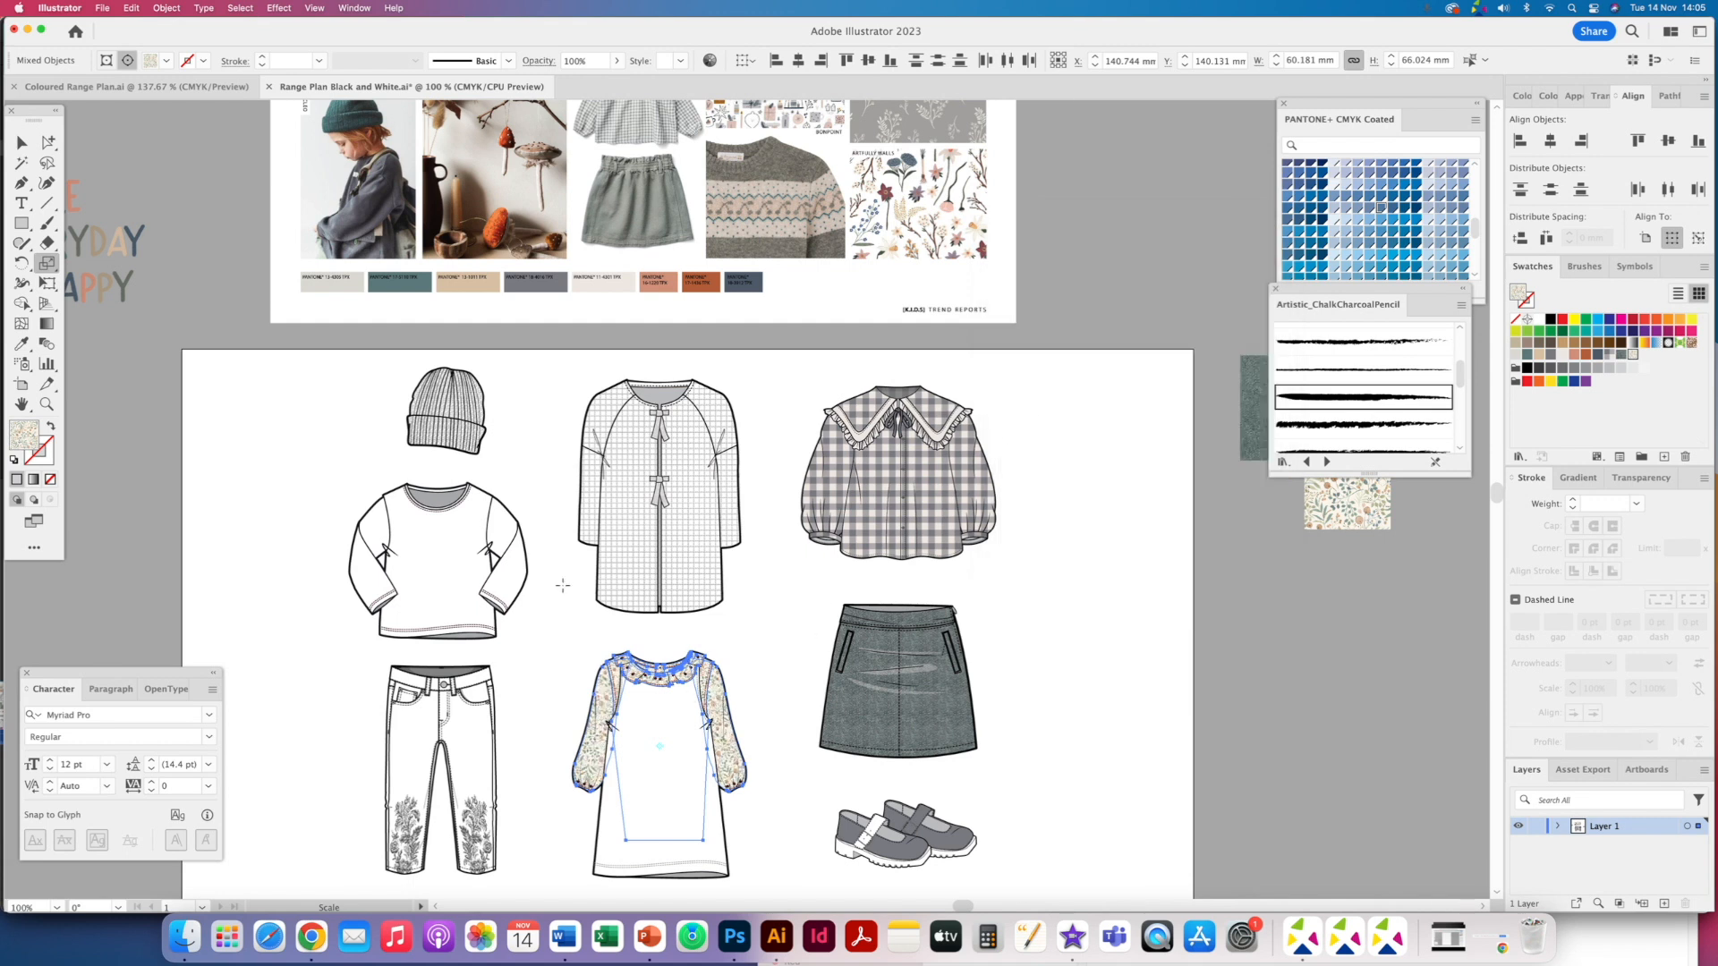
left_click(49, 141)
key("super+equal")
key("super+equal")
left_click(507, 832)
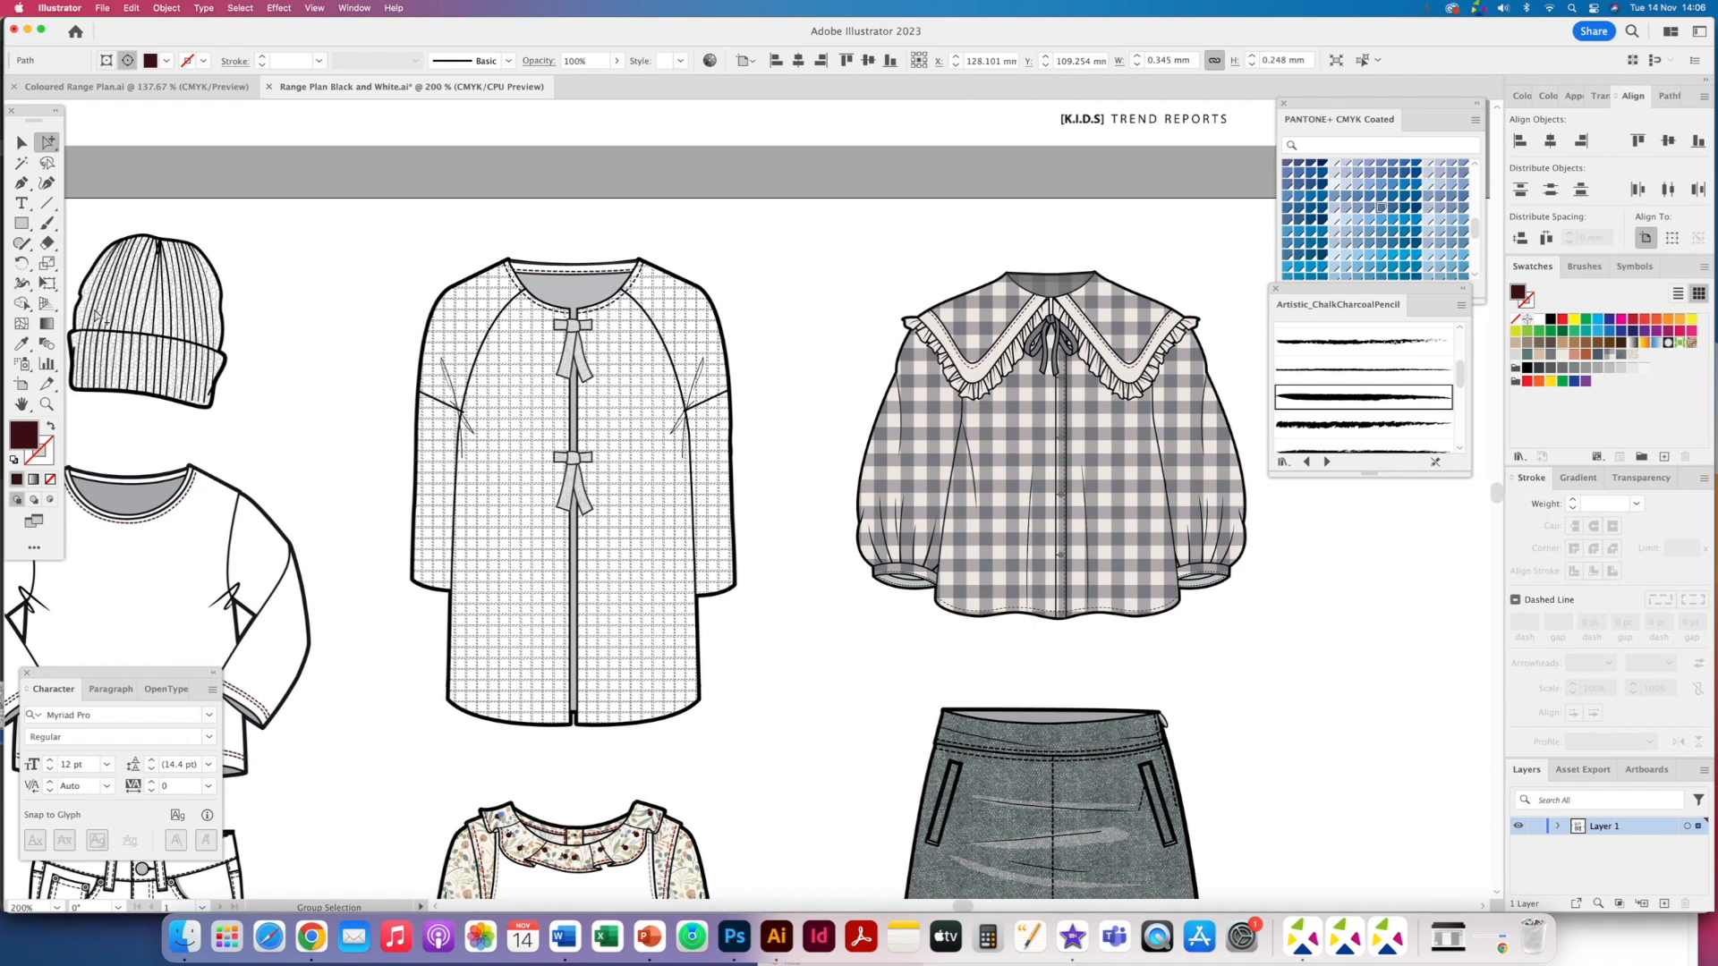
left_click(239, 11)
mouse_move(296, 123)
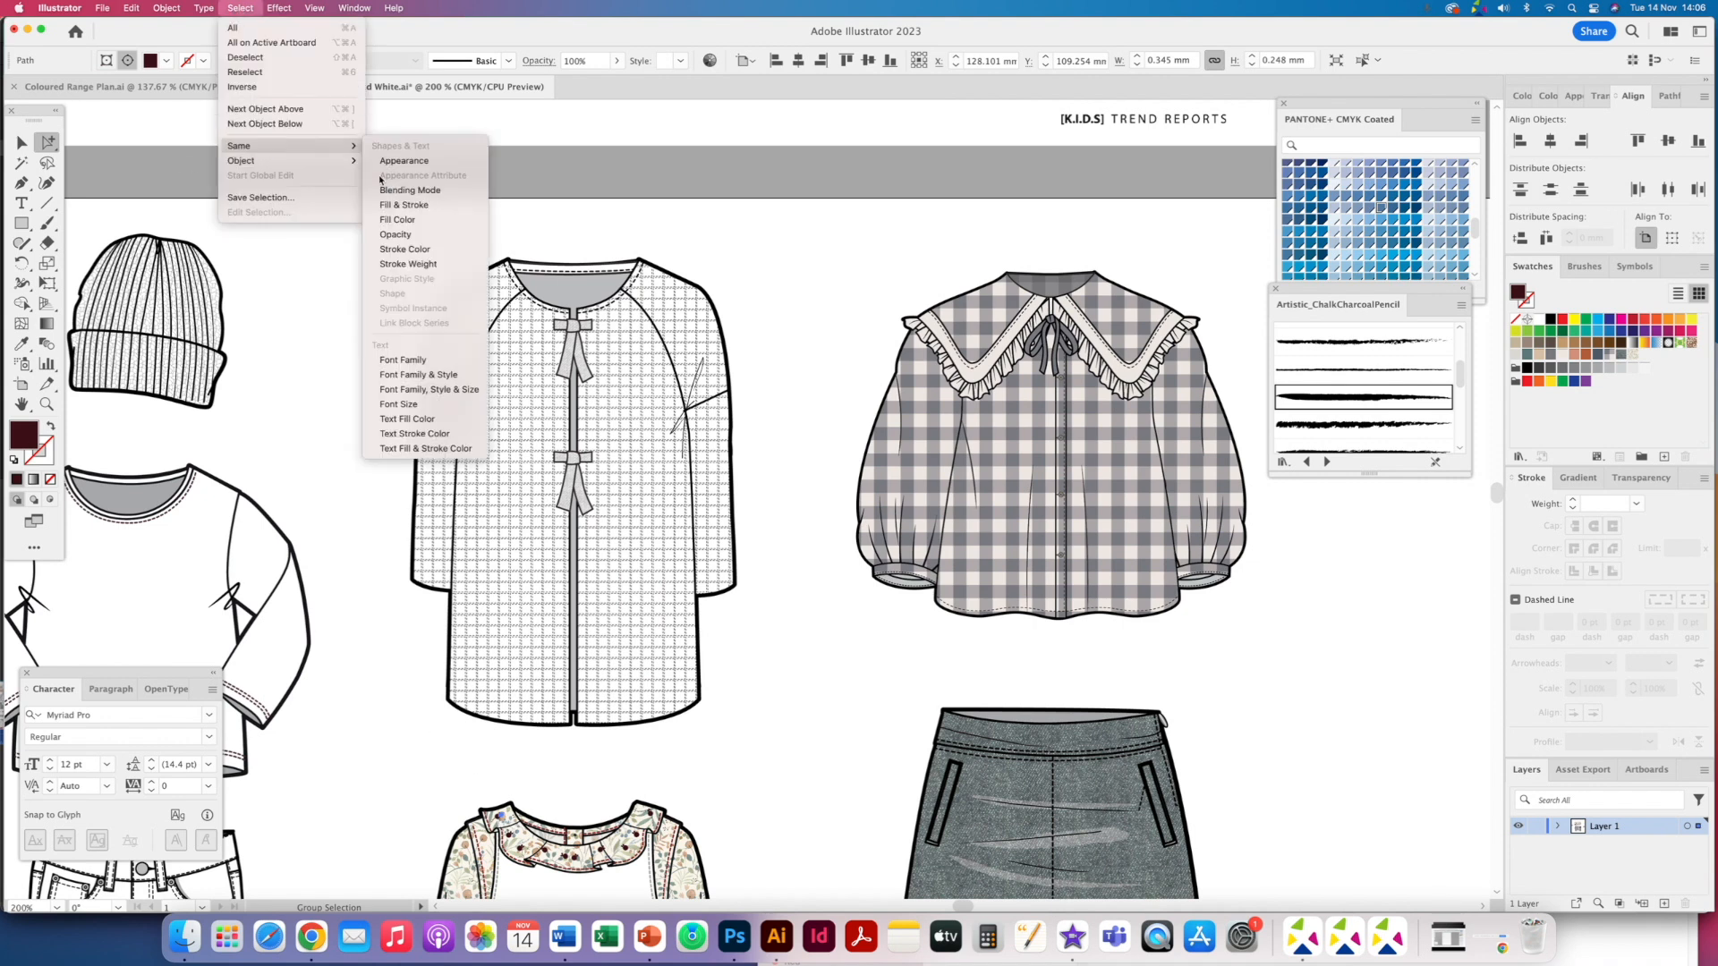
left_click(421, 221)
key("super+shift+a")
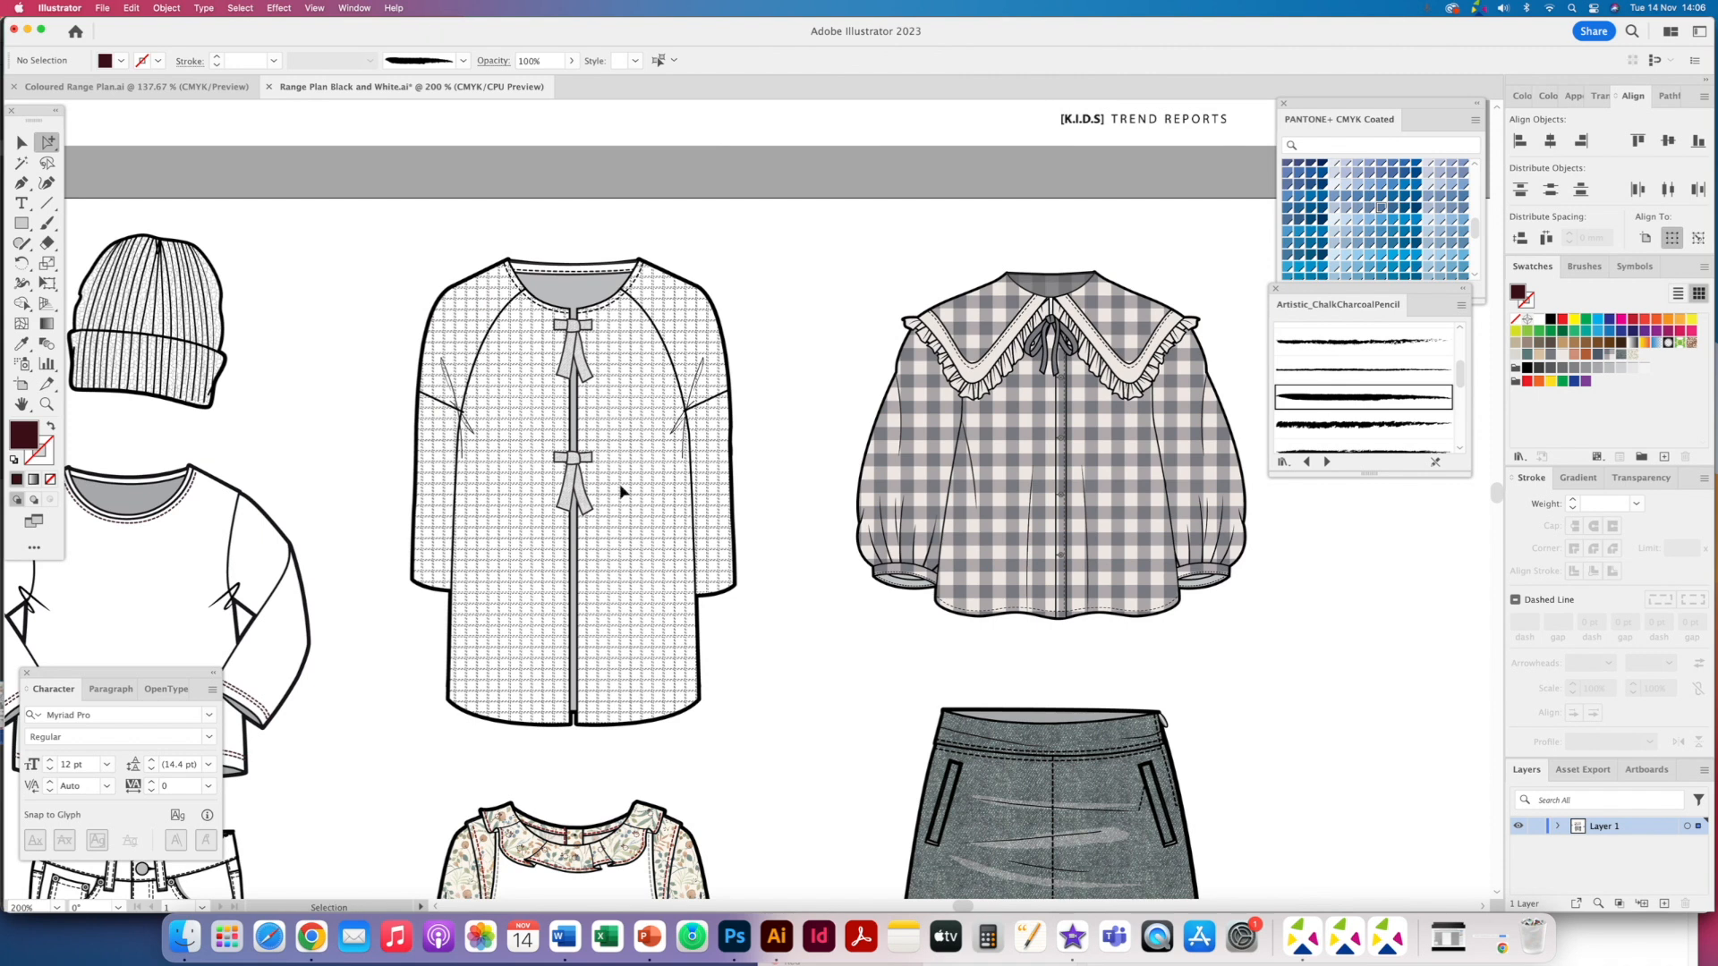
- Select all of the dress's dashed stitch lines by their shared stroke colour and recolour them grey
left_click(675, 672, "super")
left_click(675, 672, "super")
left_click(452, 603)
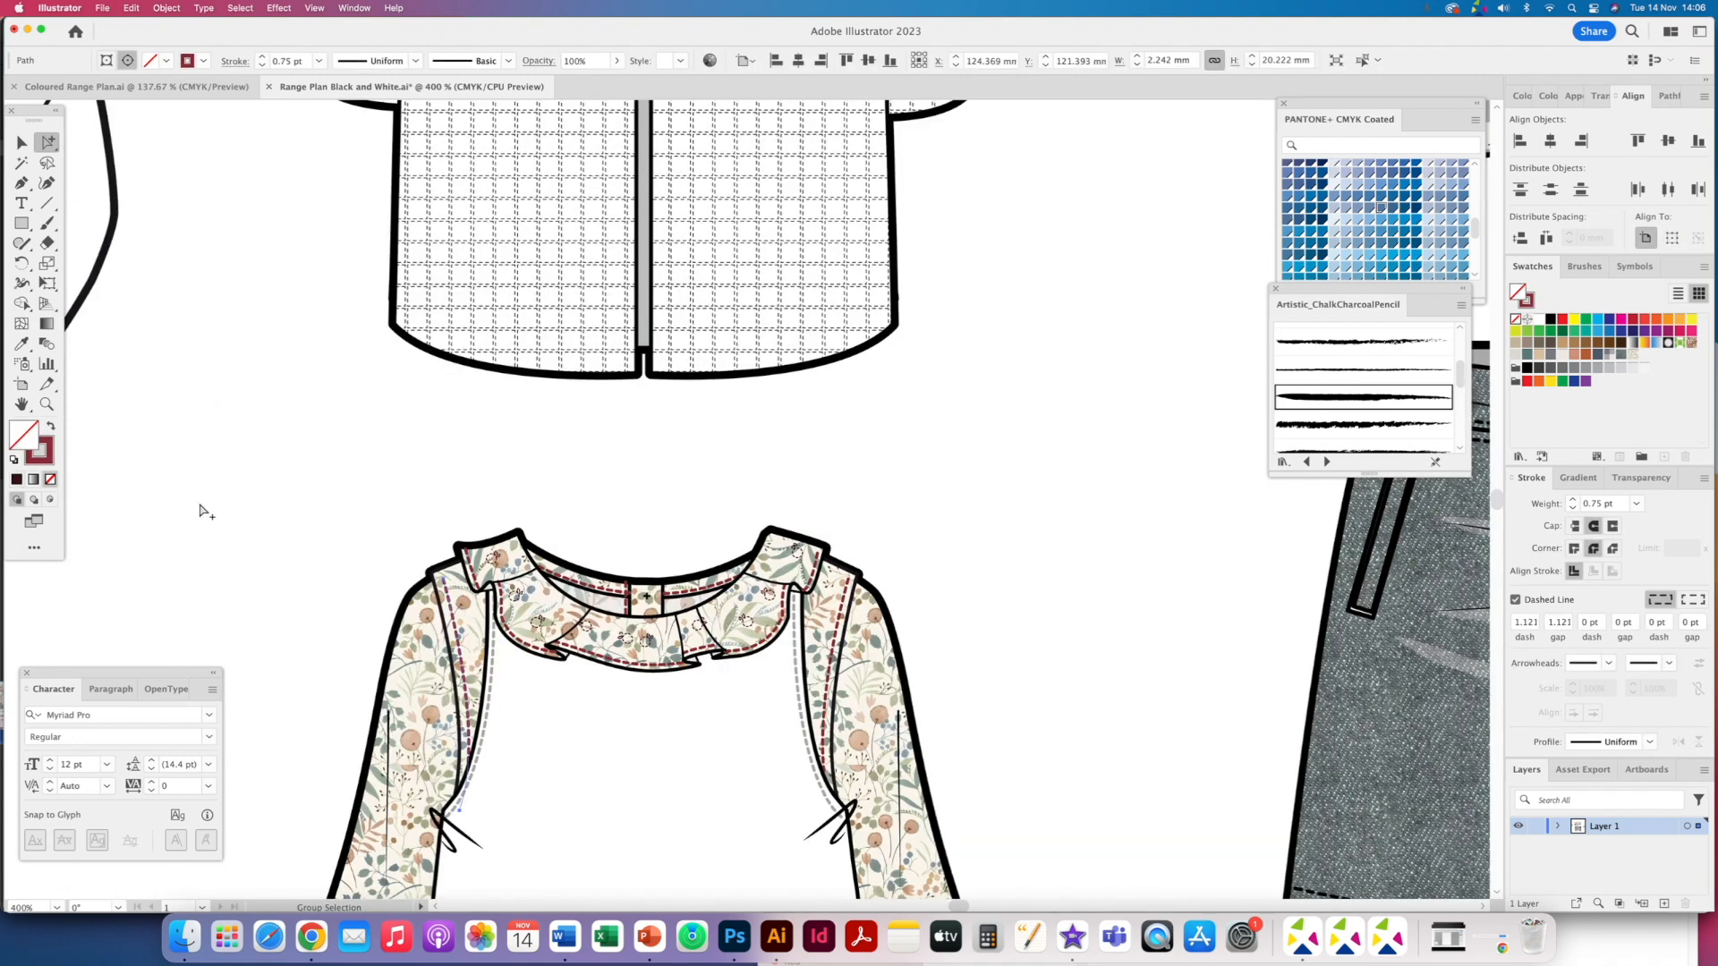
left_click(241, 8)
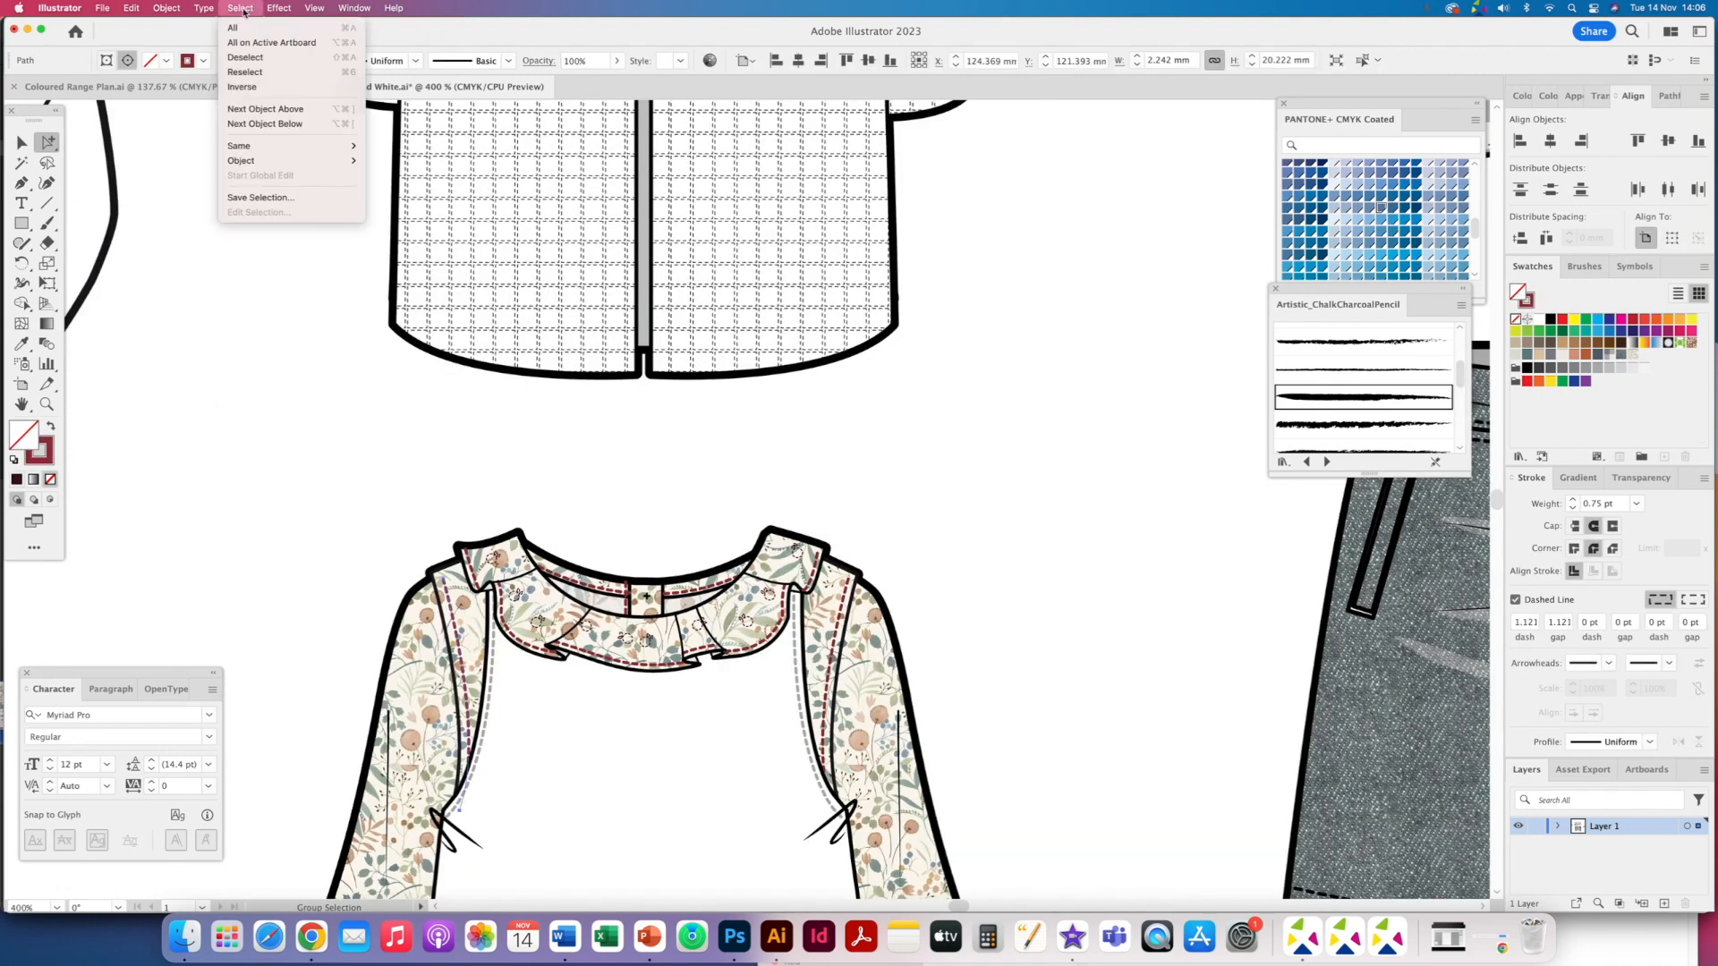
mouse_move(258, 147)
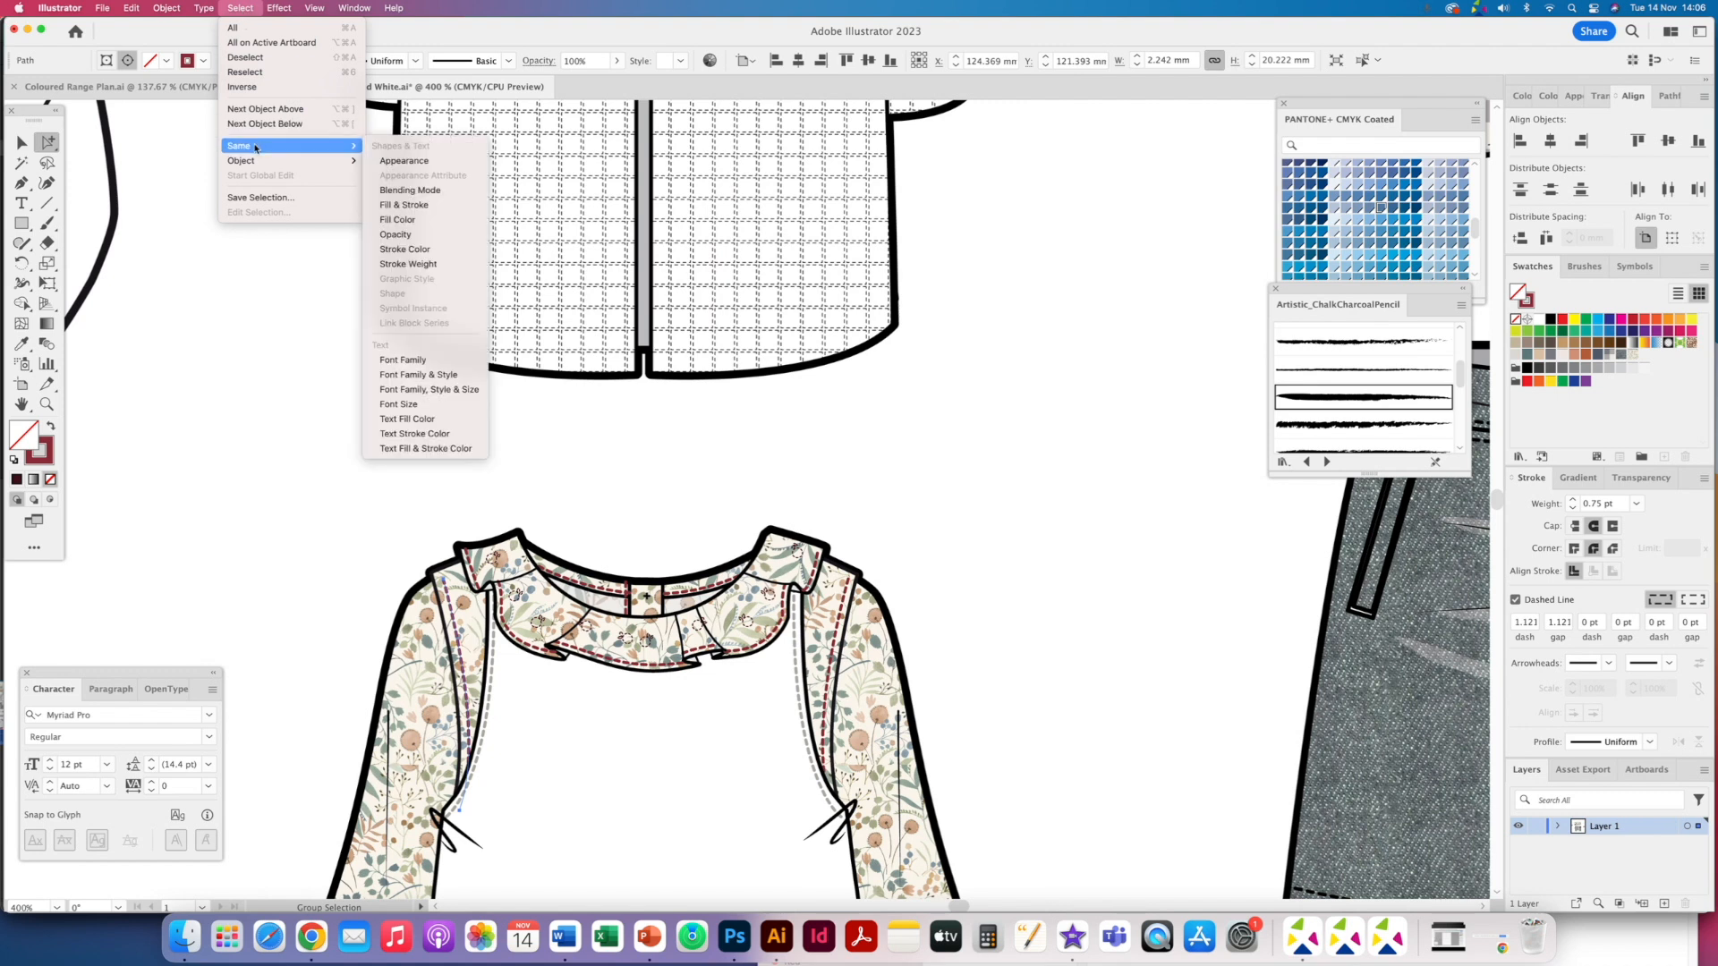
left_click(420, 251)
left_click_drag(1527, 356, 883, 337)
left_click_drag(45, 460, 43, 459)
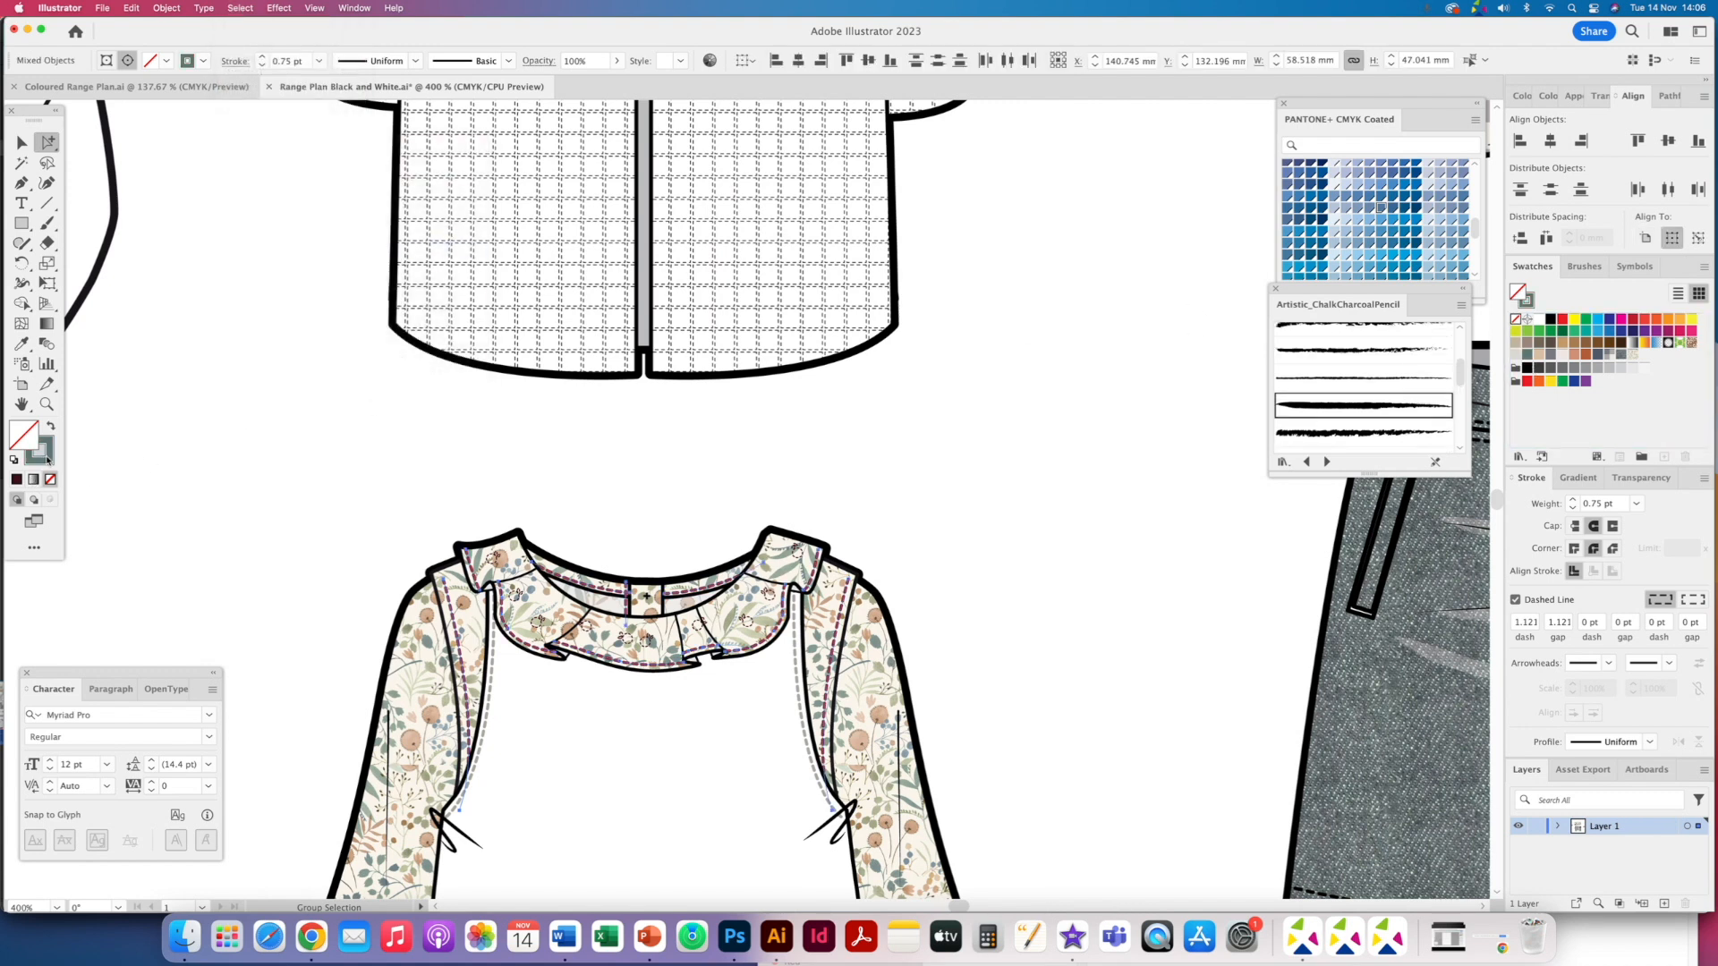
- Fill the dress's pinafore body with a dark slate grey swatch
left_click(228, 545)
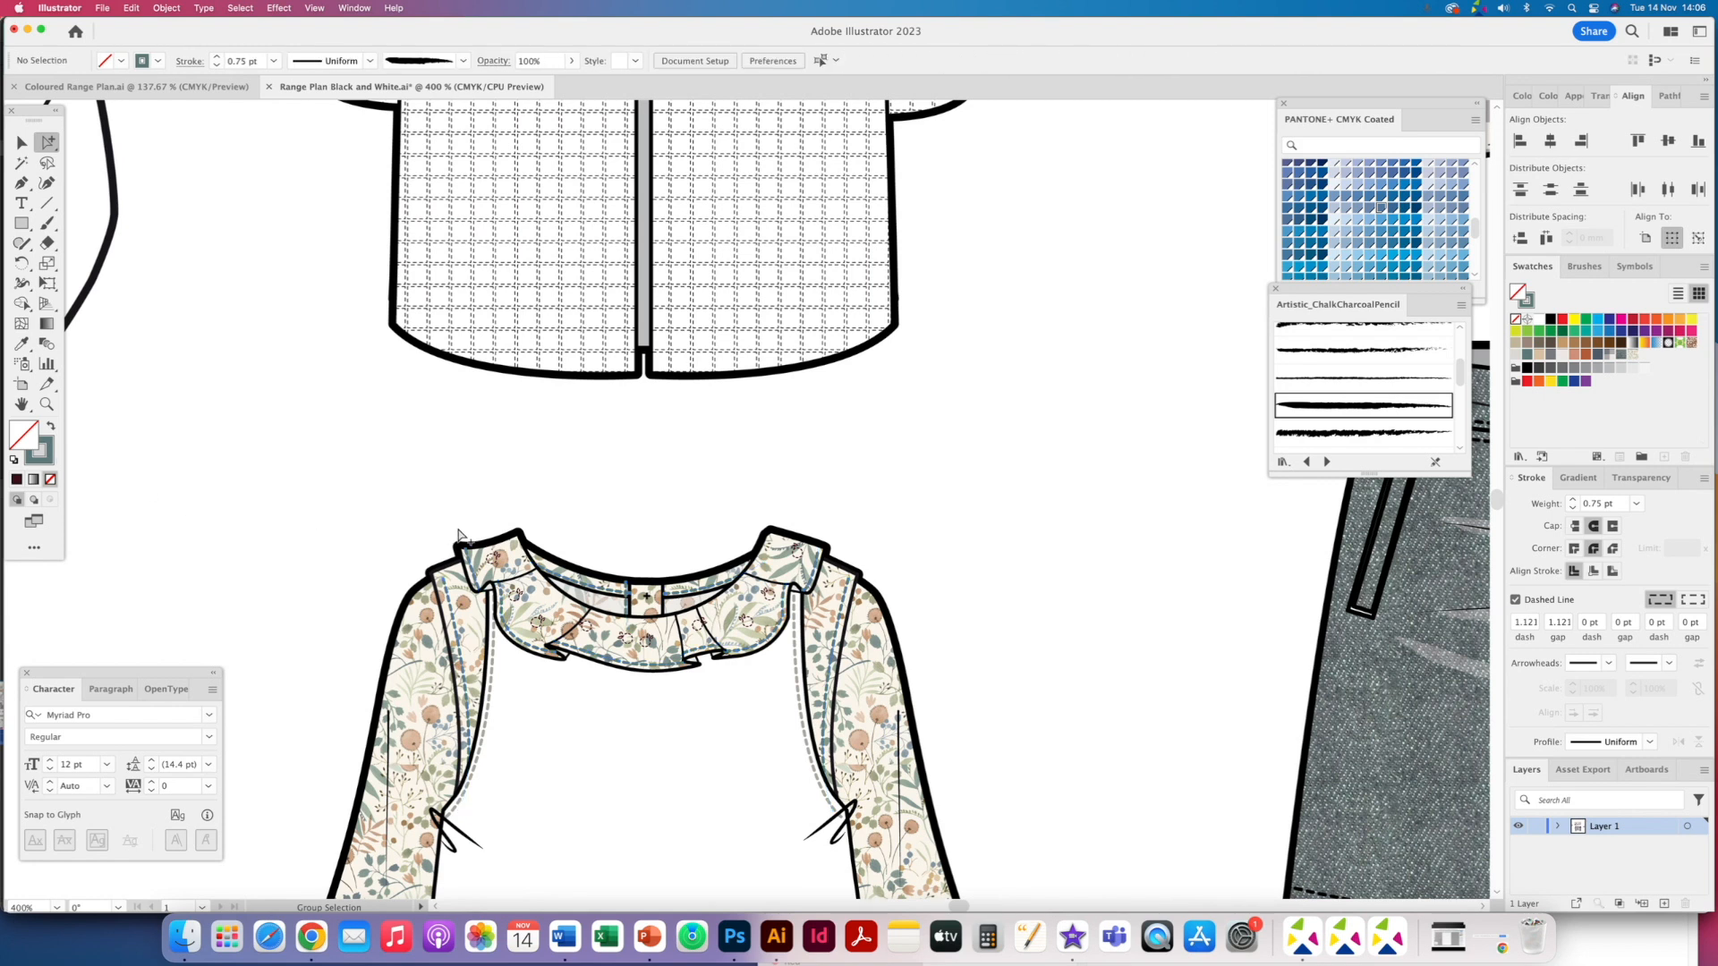
key("super+0")
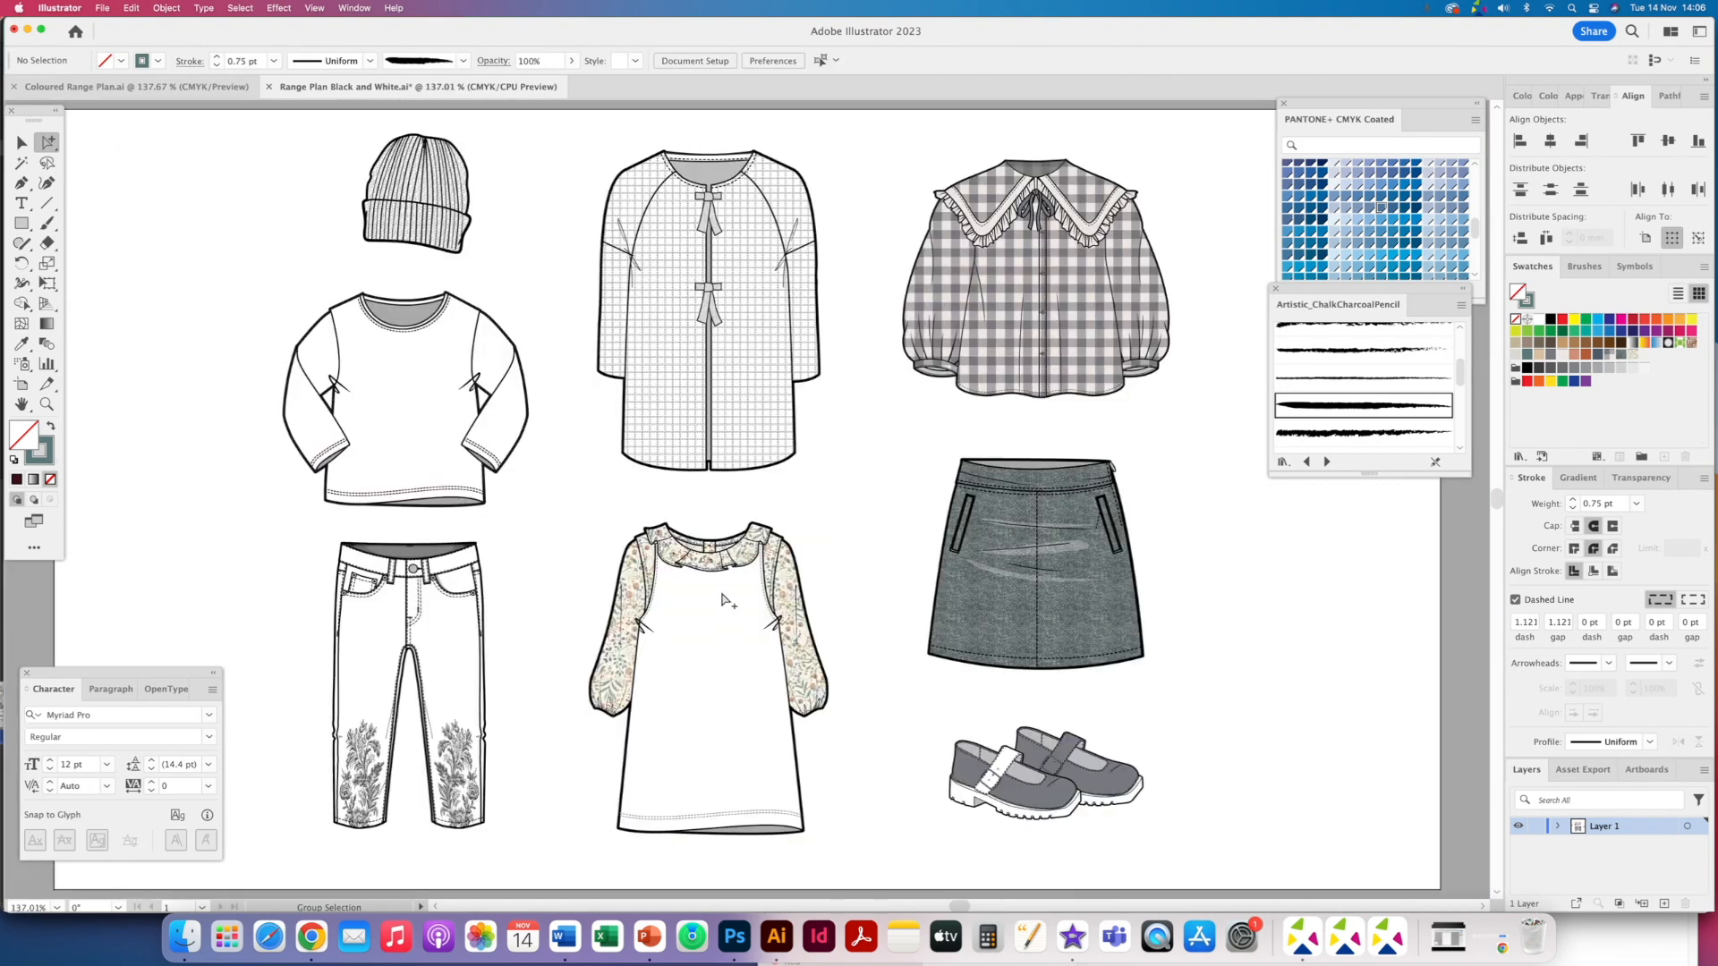
left_click(724, 608)
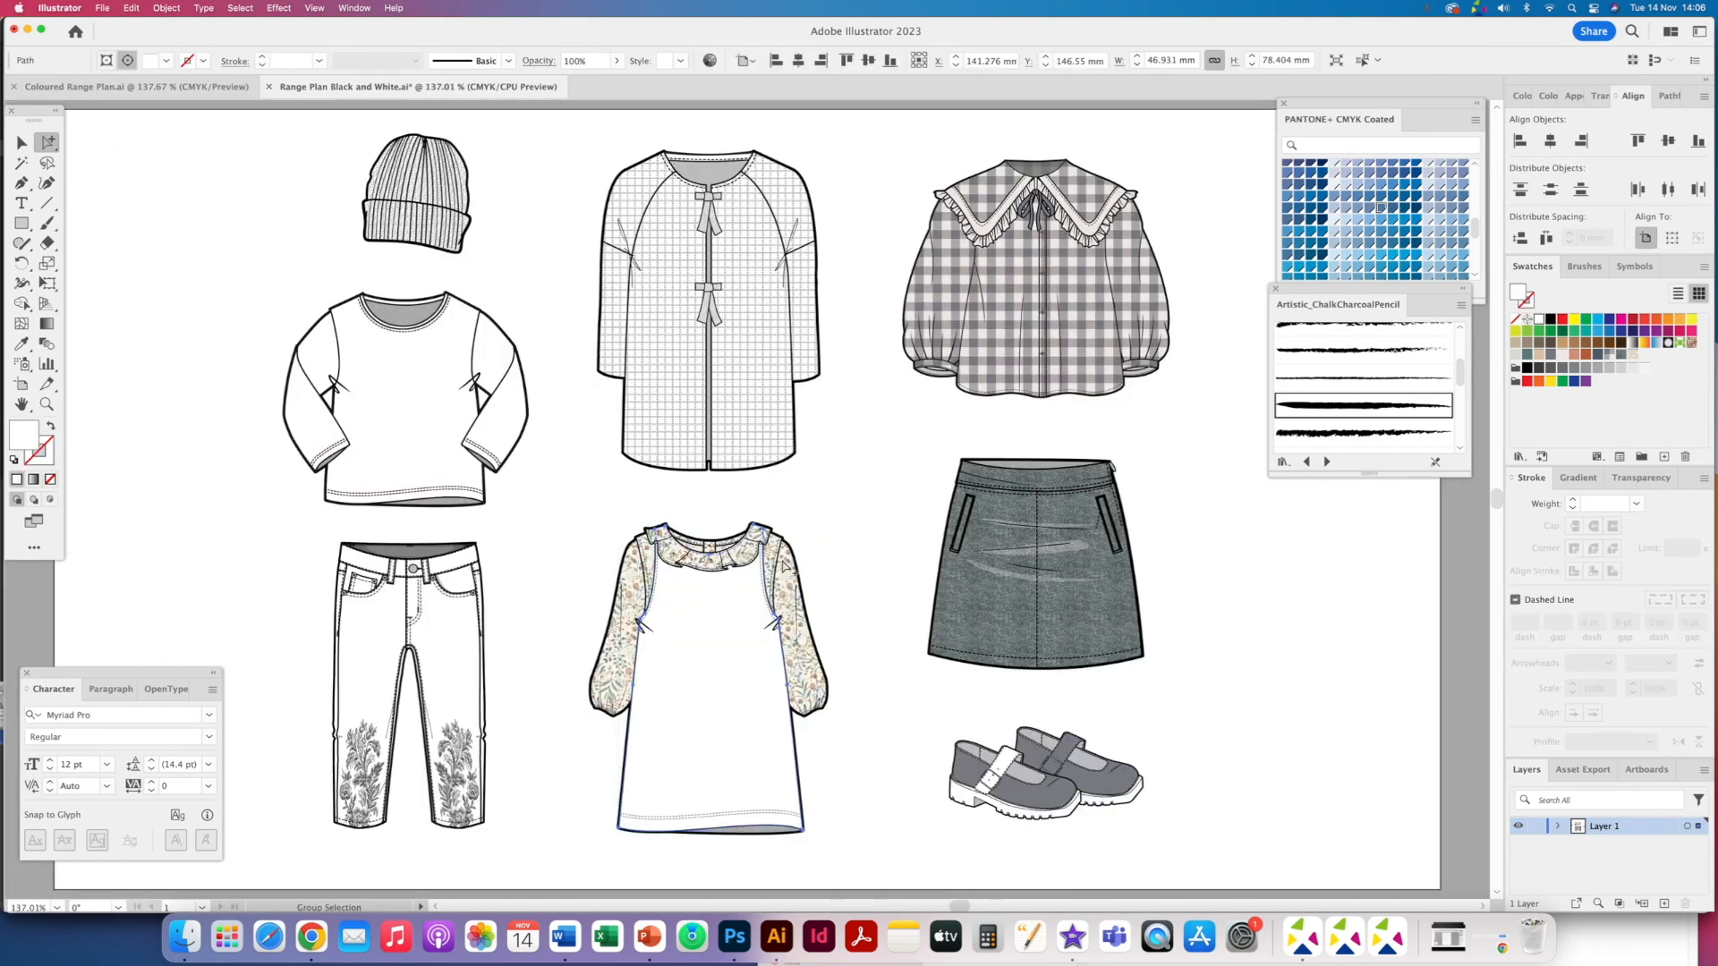
left_click(1621, 357)
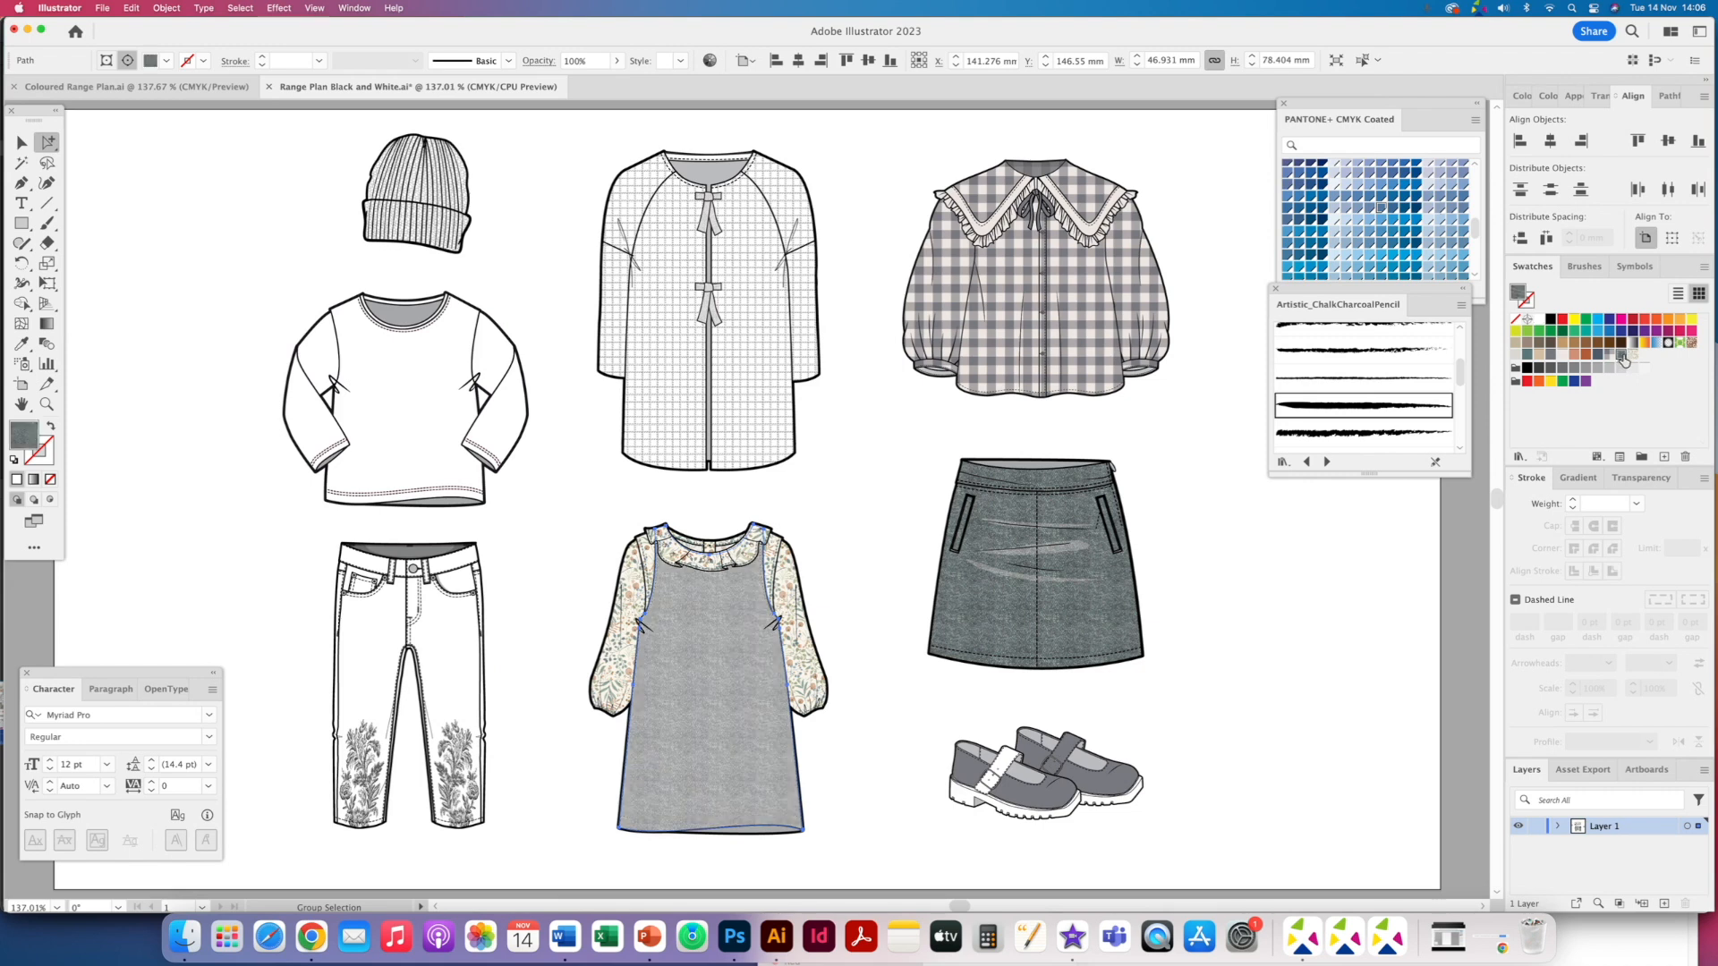
left_click(1550, 355)
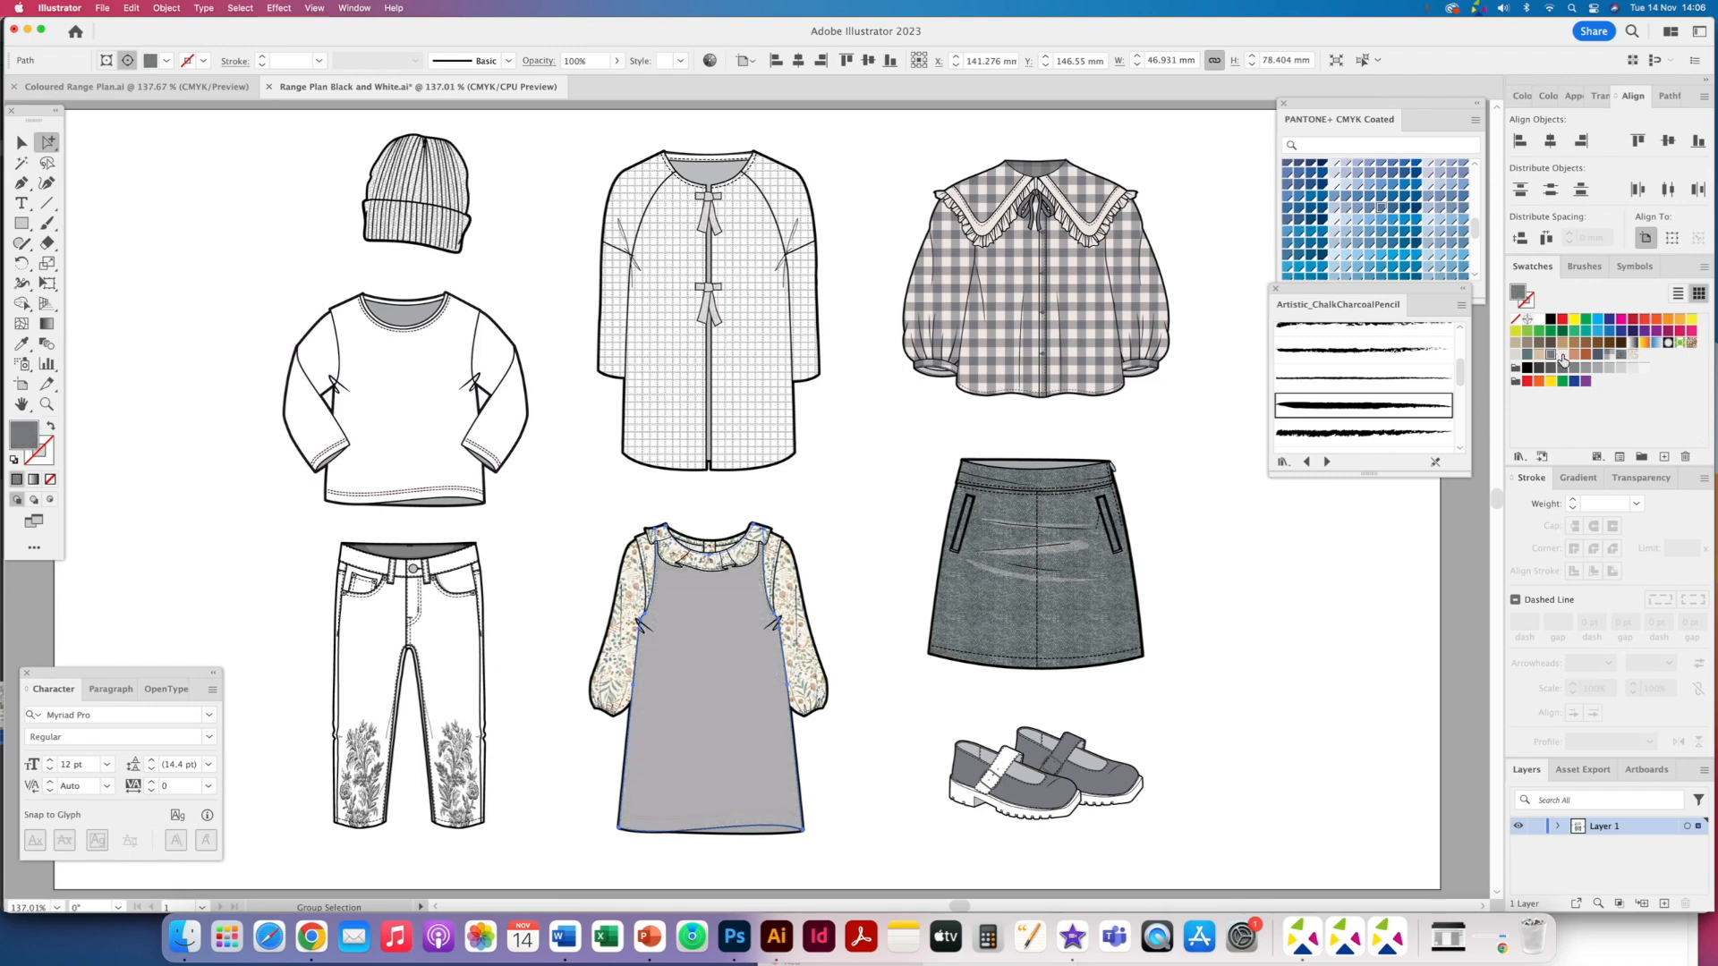
left_click(1598, 356)
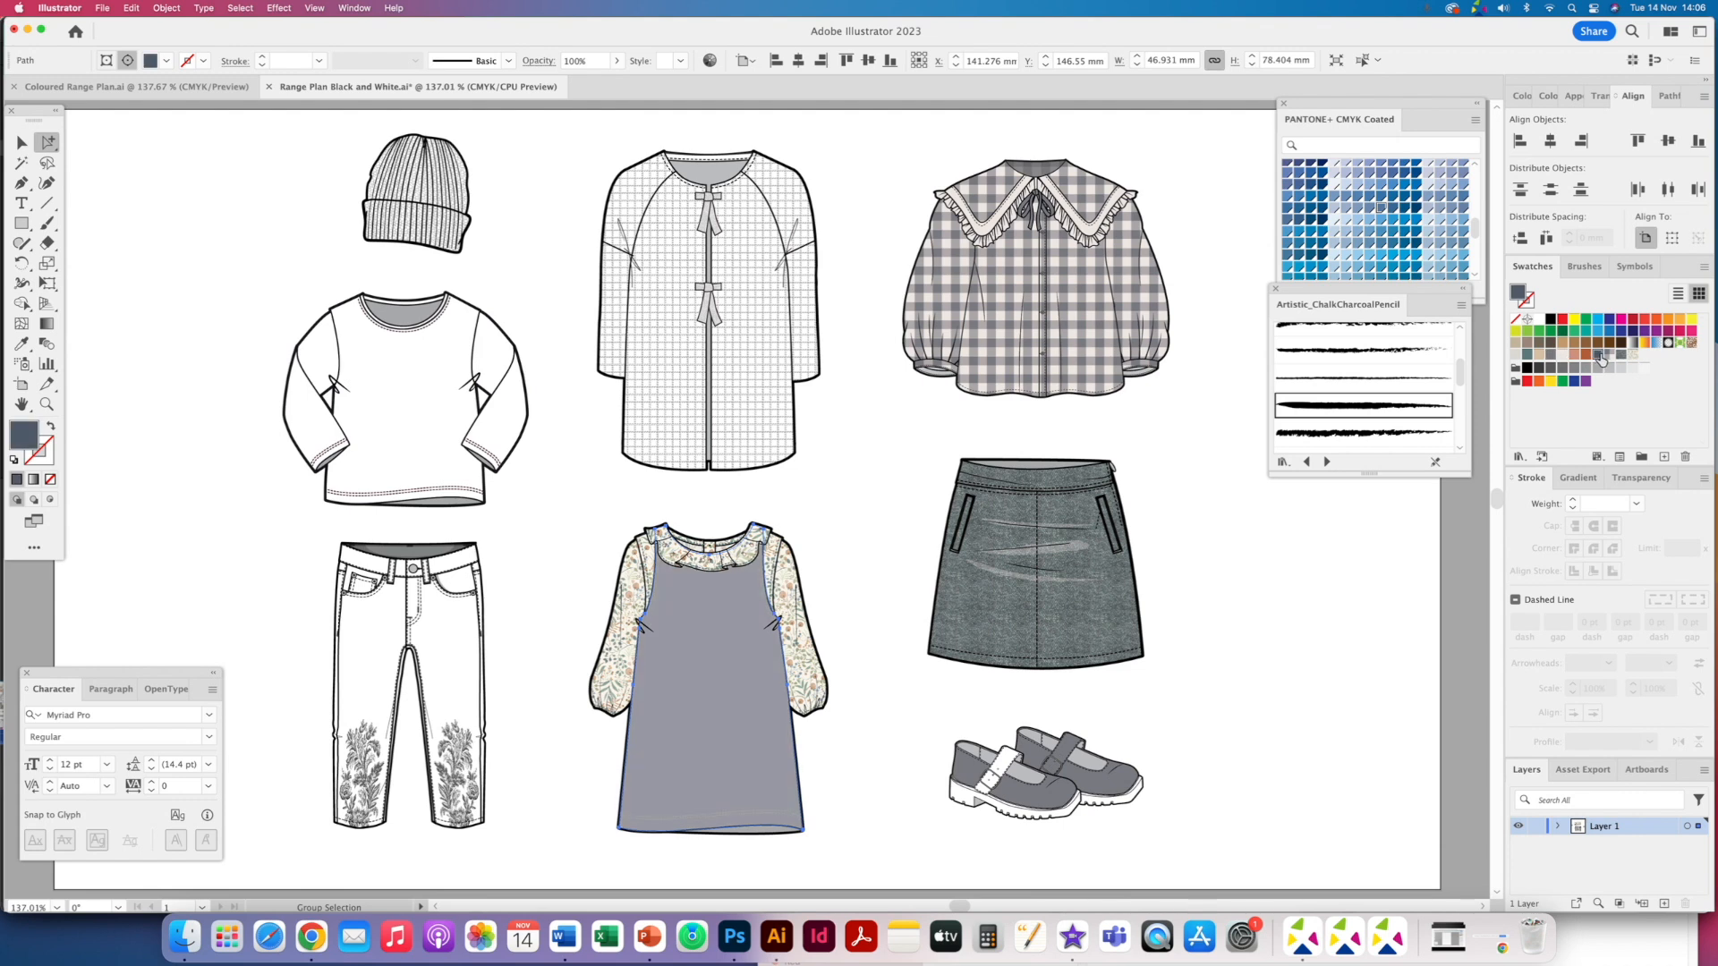
left_click_drag(699, 659, 697, 700)
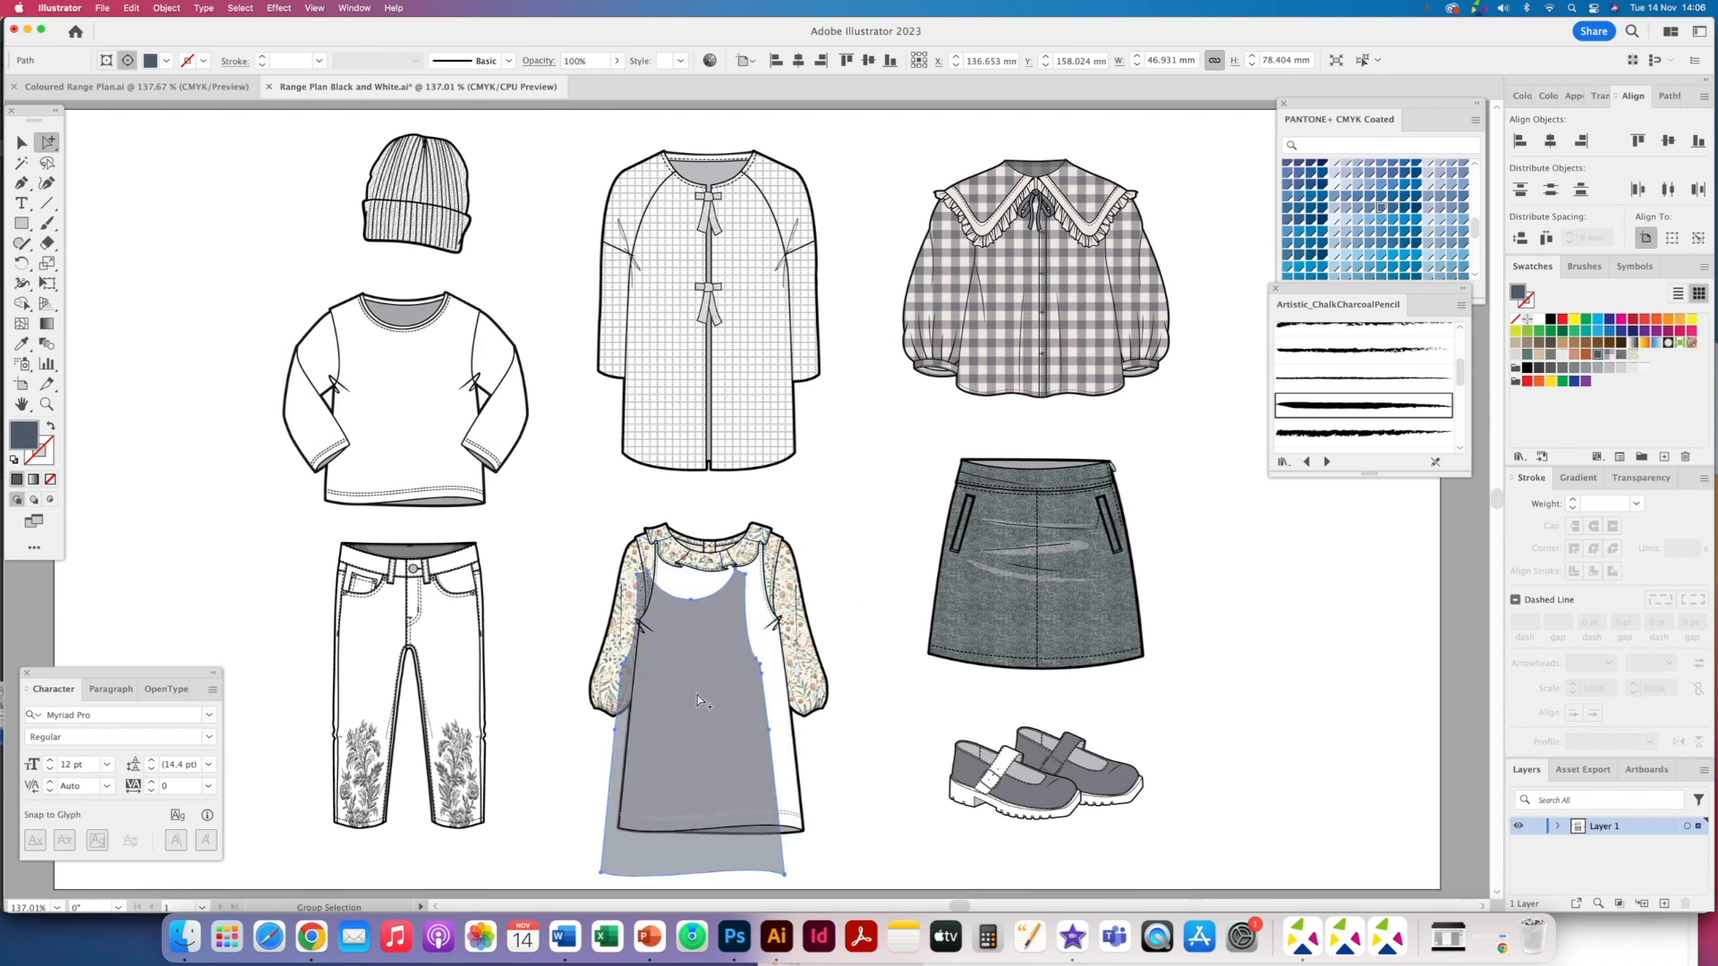
key("super+z")
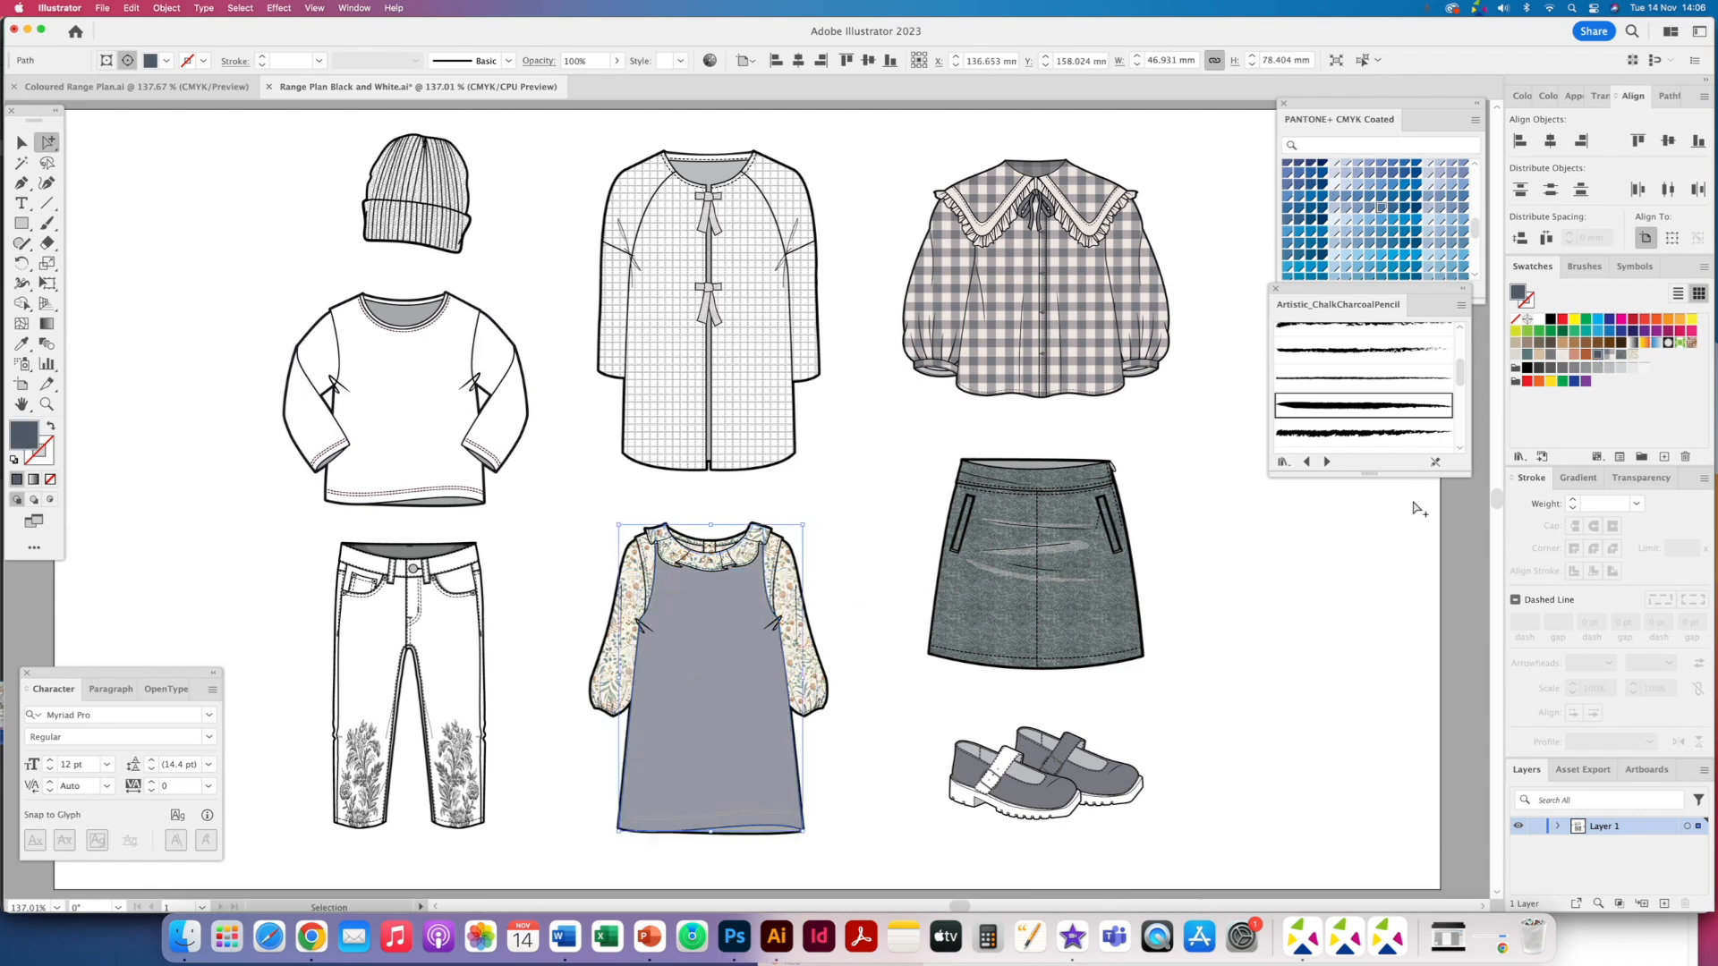
- Set the pinafore group's opacity to 100% in the Transparency panel
left_click(1632, 478)
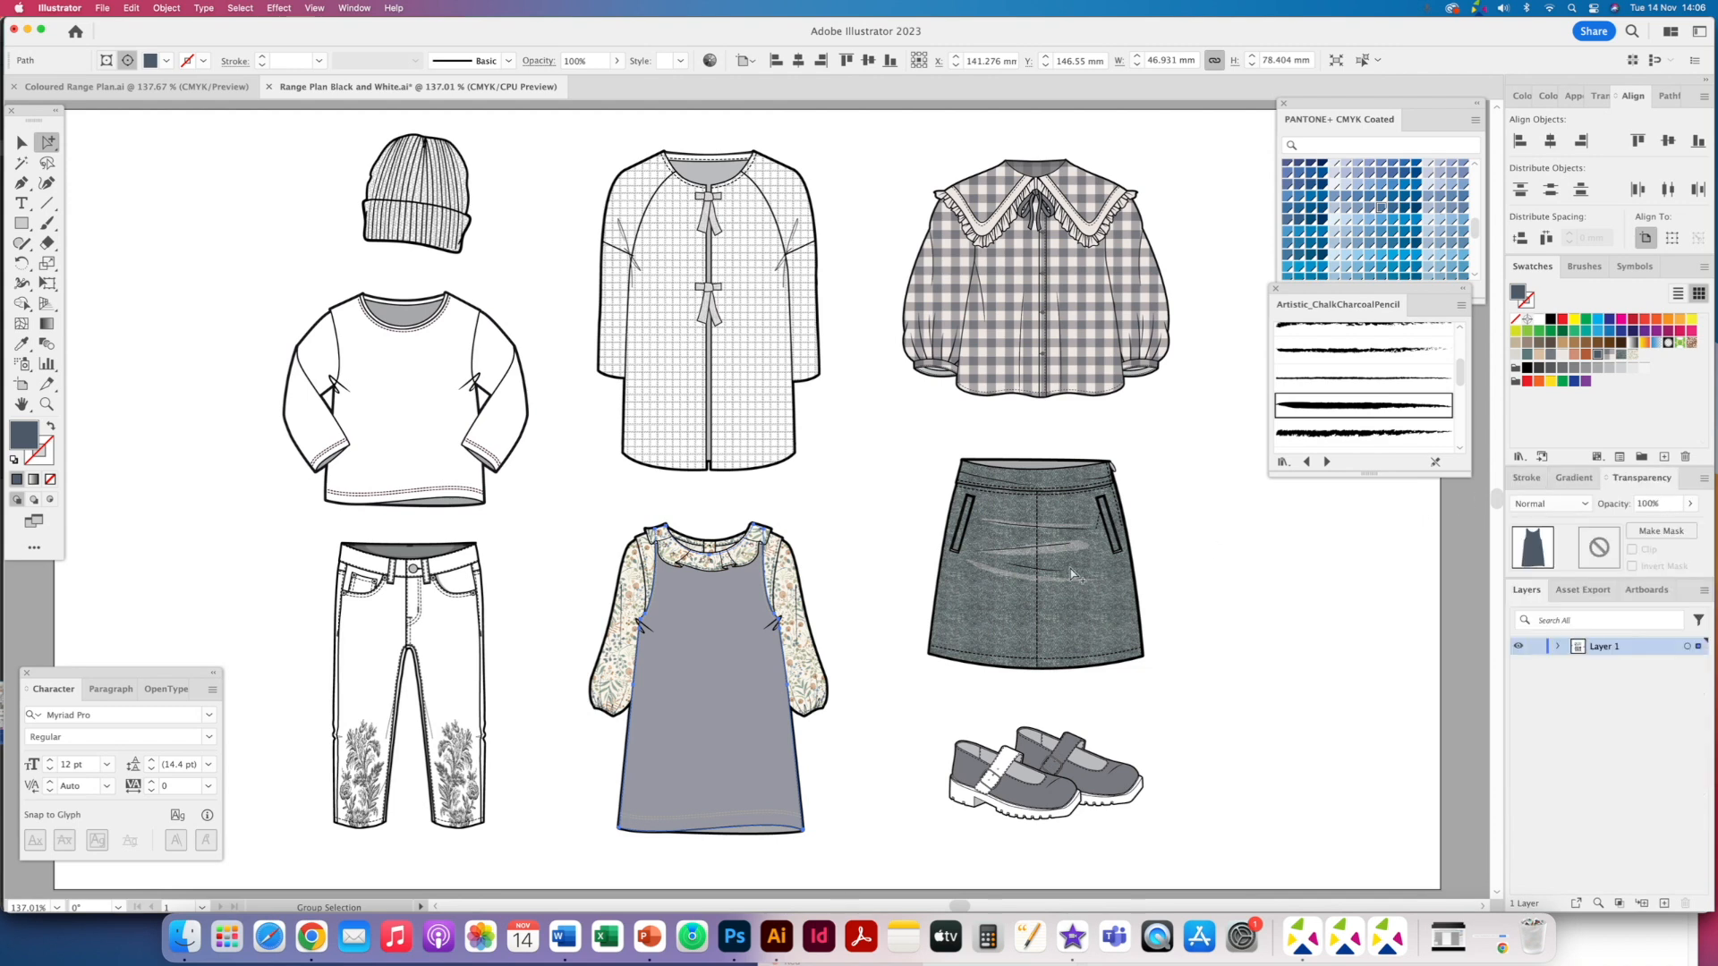
left_click(715, 624)
left_click(1690, 505)
left_click_drag(1658, 525, 1697, 530)
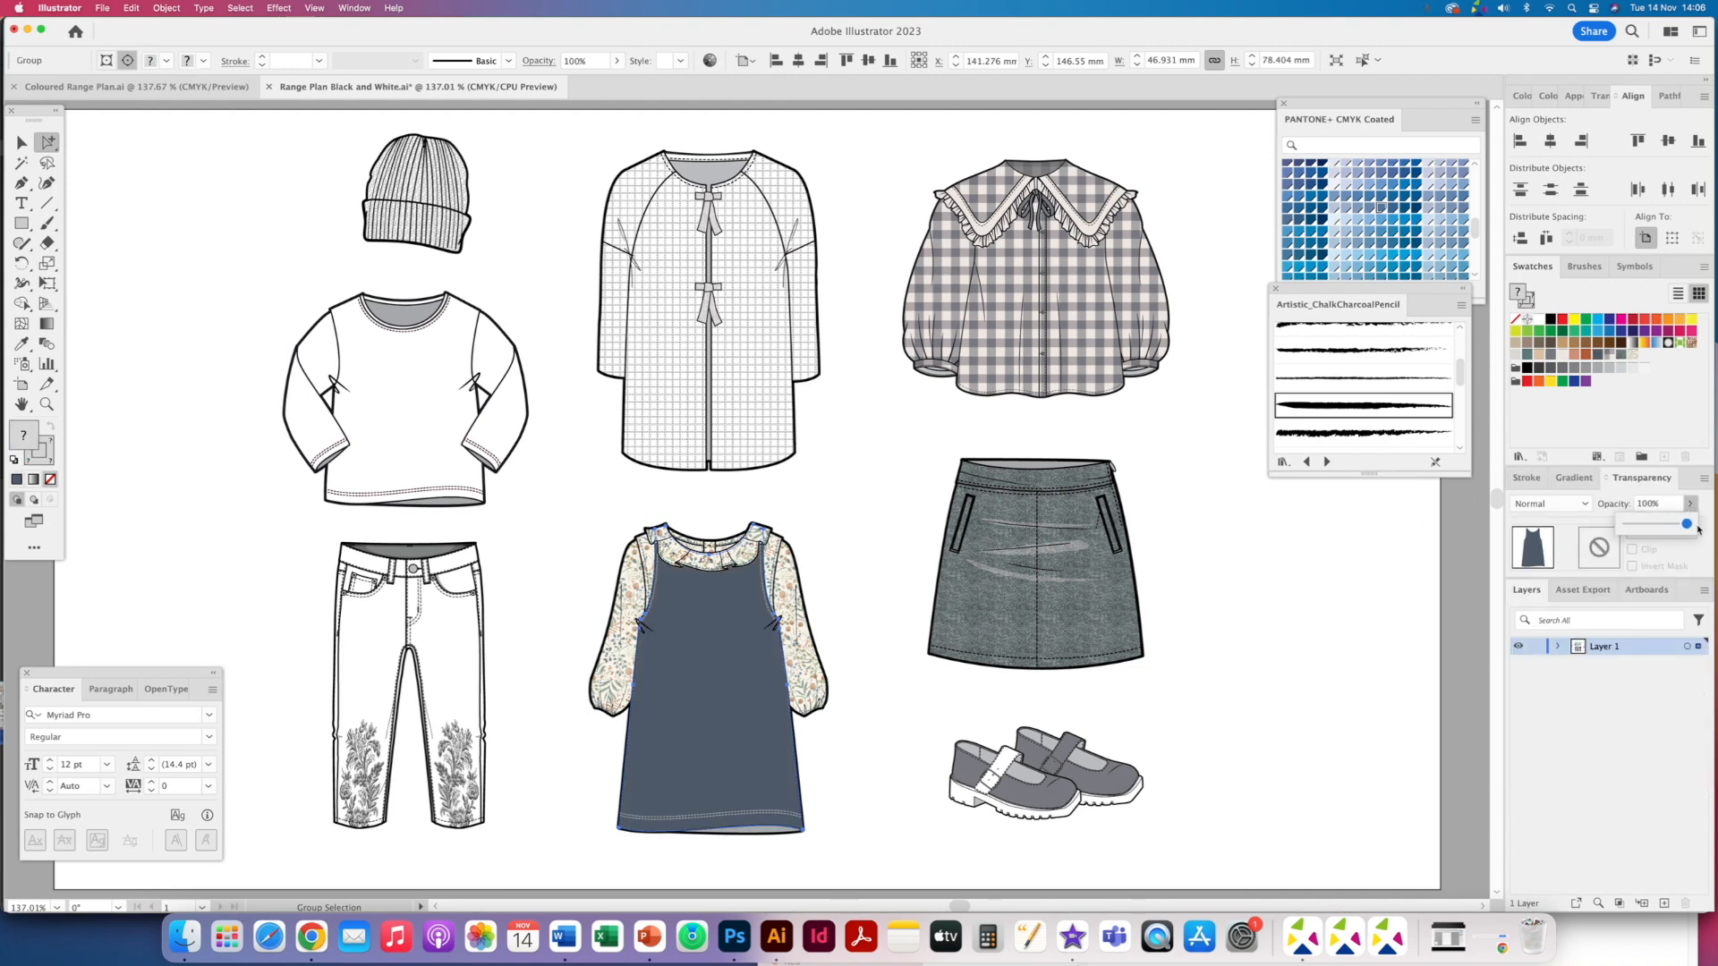
left_click(556, 620)
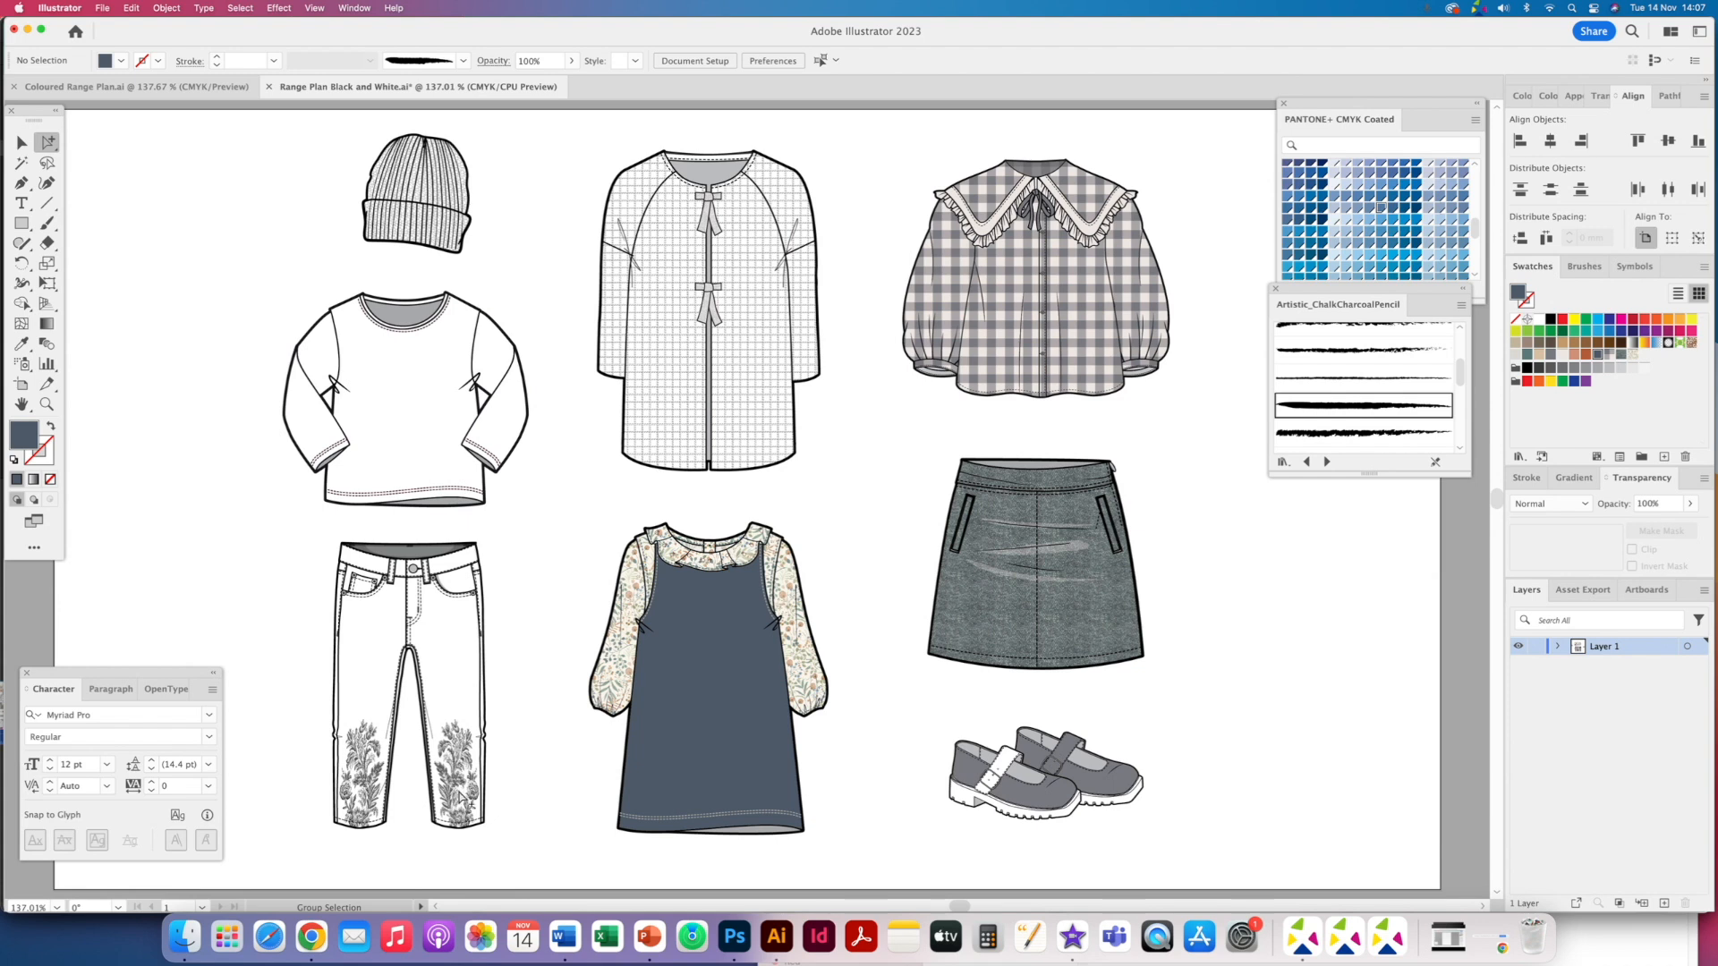
- Delete the embroidered print motifs from both legs of the jeans
key("super+a")
left_click(525, 770)
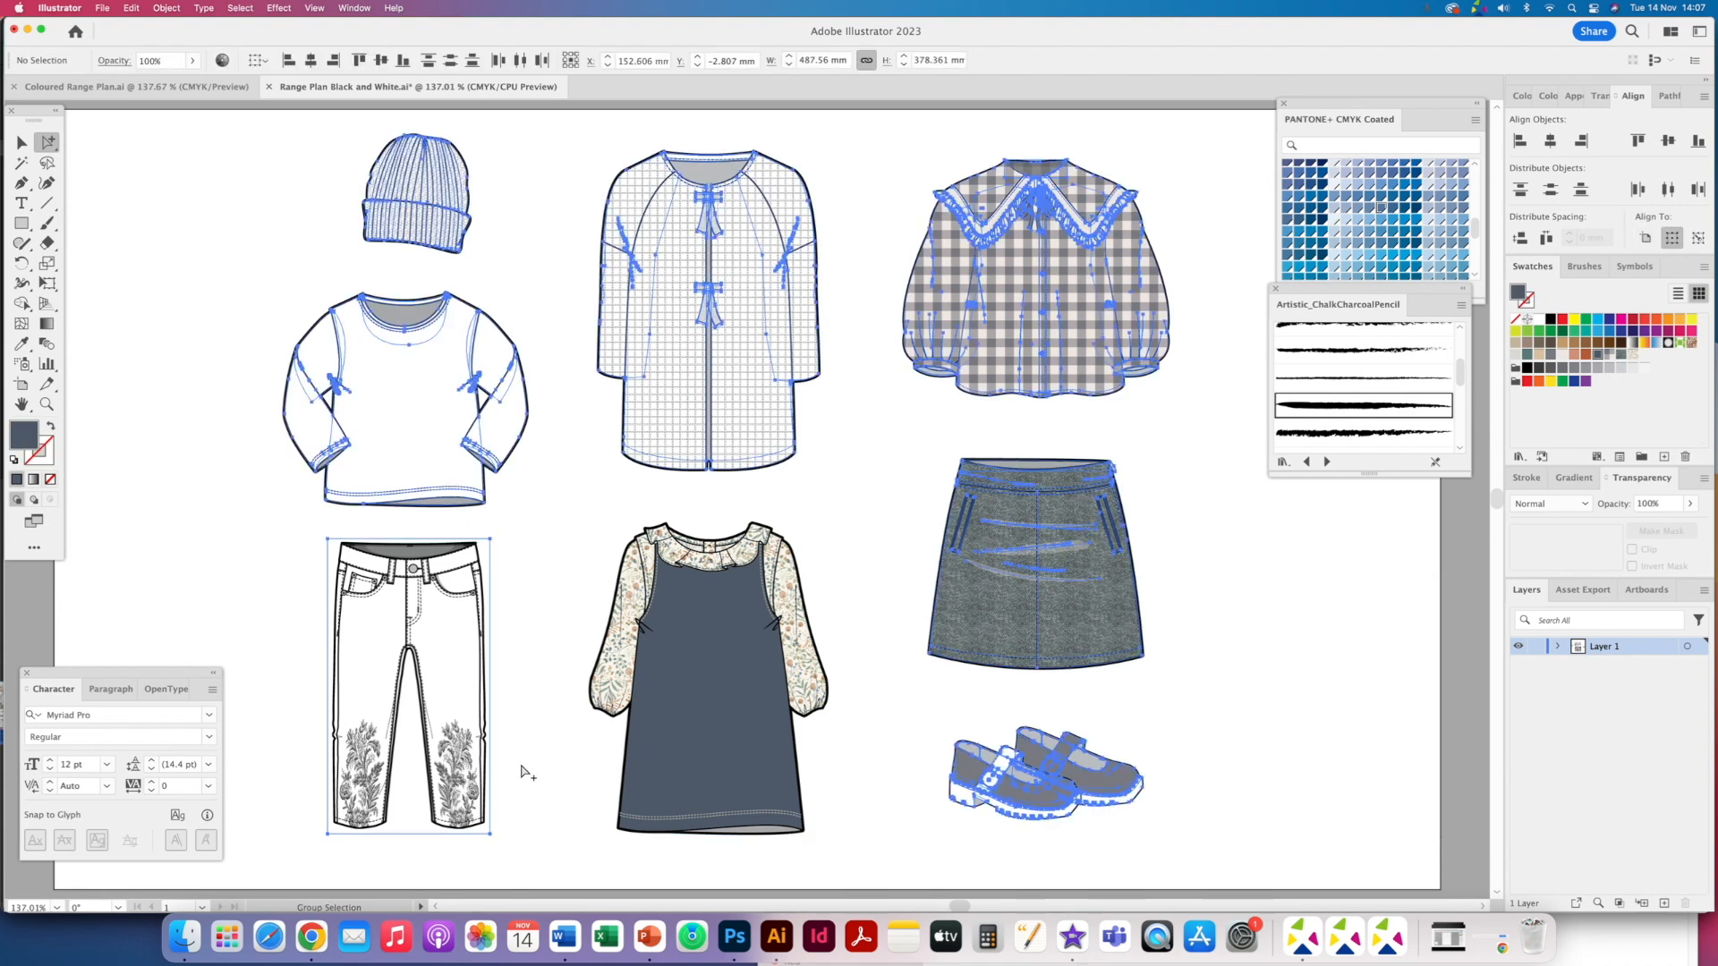
left_click(466, 776)
key("Delete")
left_click(383, 792)
key("Delete")
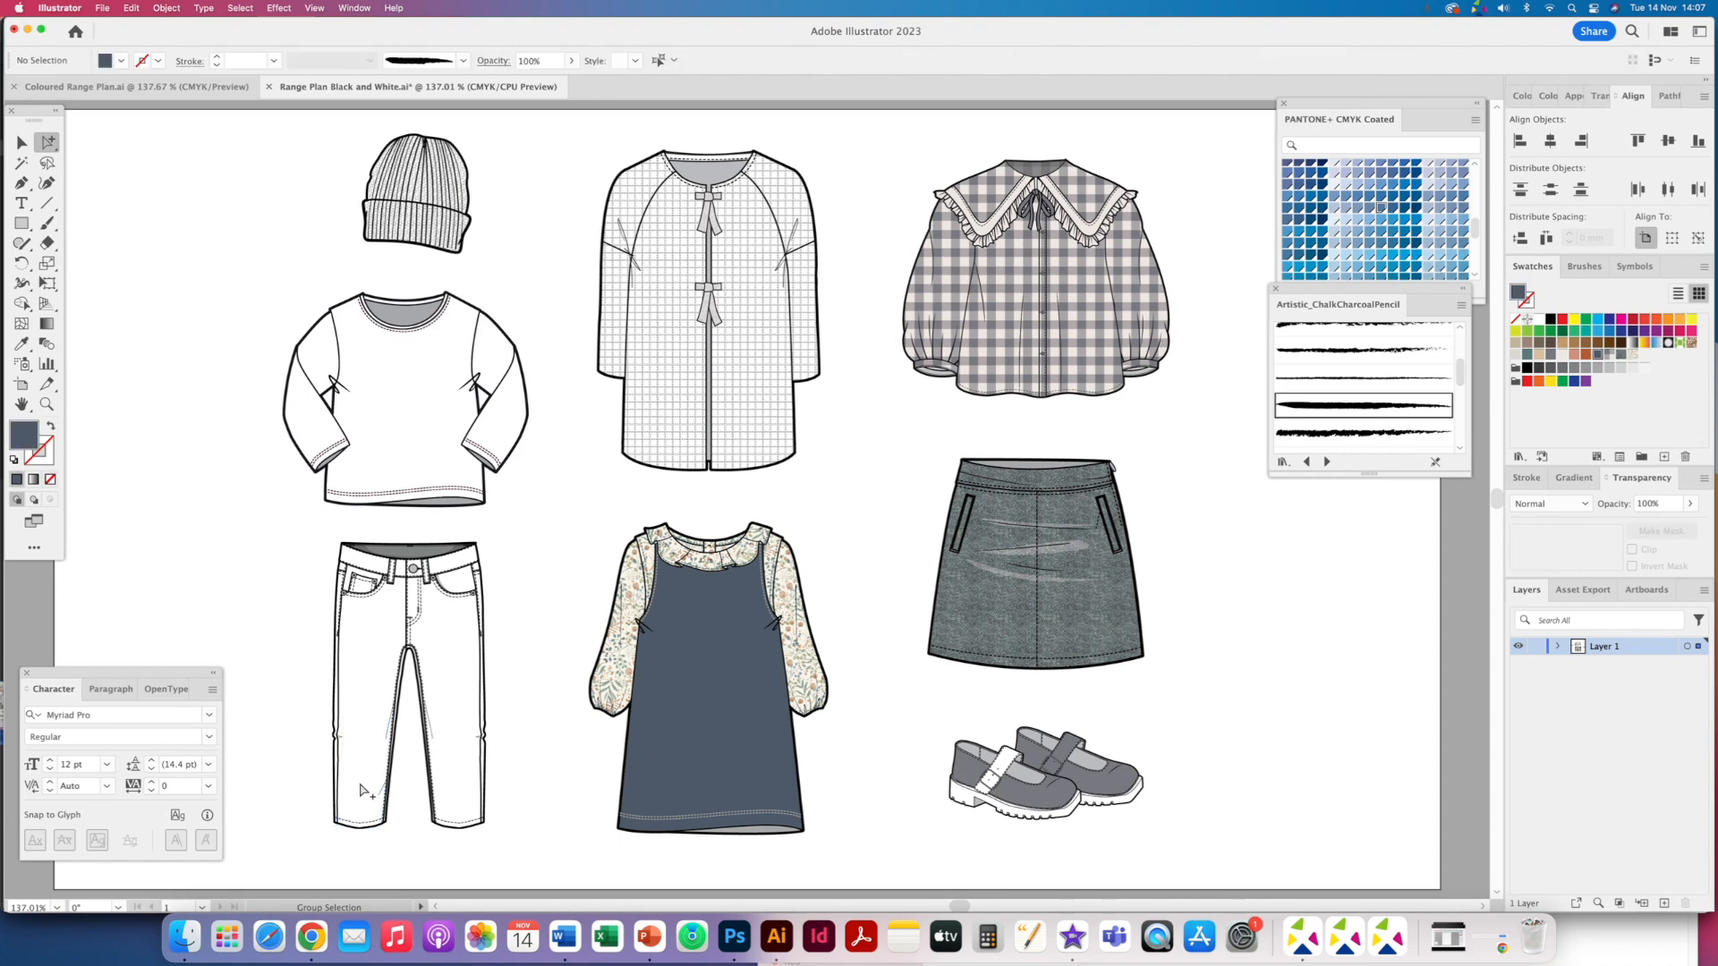
left_click(362, 793)
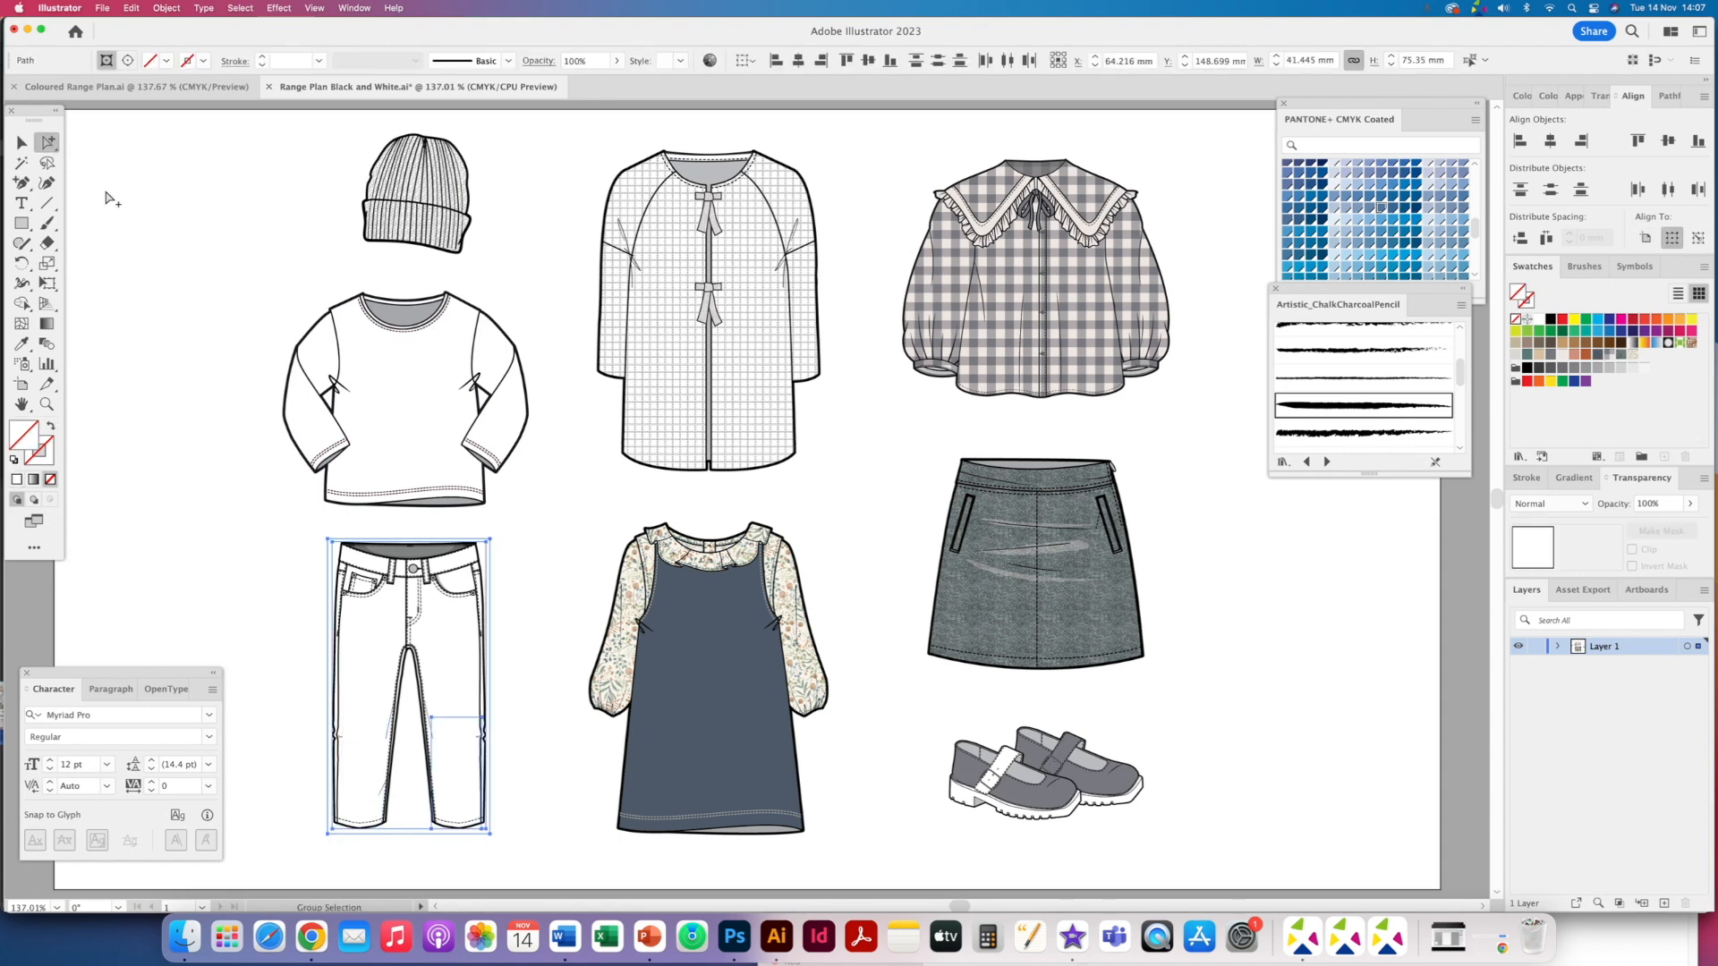
key("Delete")
- Select all jeans shapes sharing the leg's white fill and fill them with the grey denim swatch
left_click(382, 831)
left_click(384, 834)
left_click(374, 776)
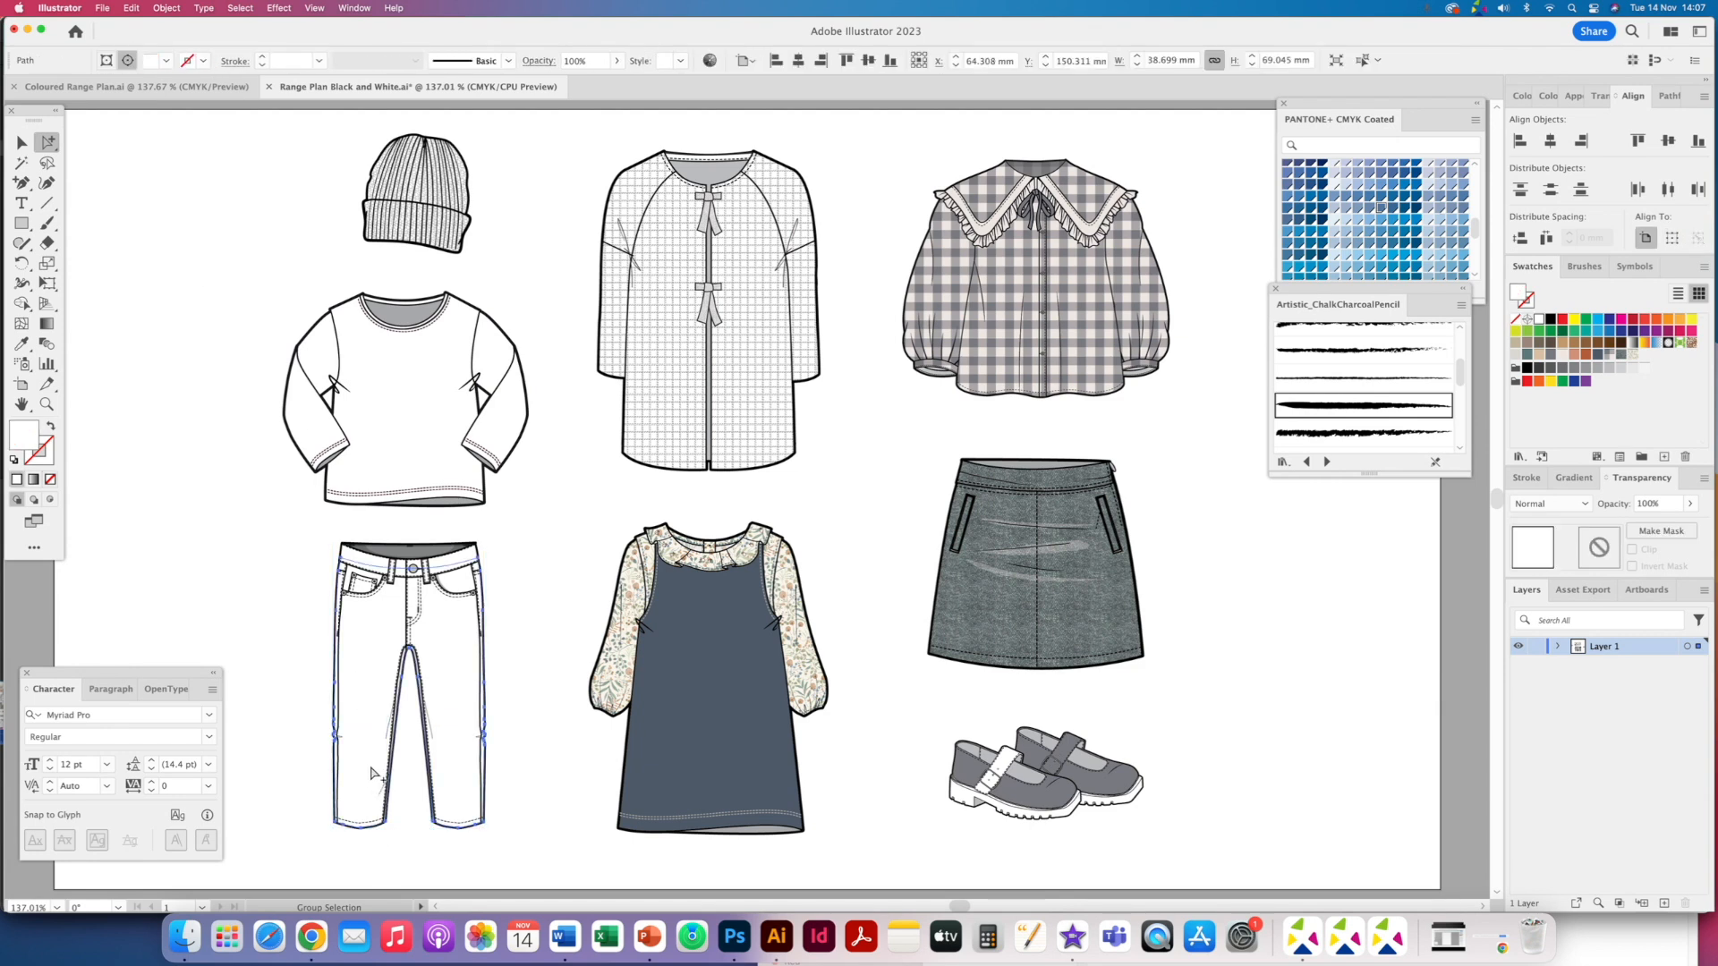
left_click(240, 8)
mouse_move(286, 146)
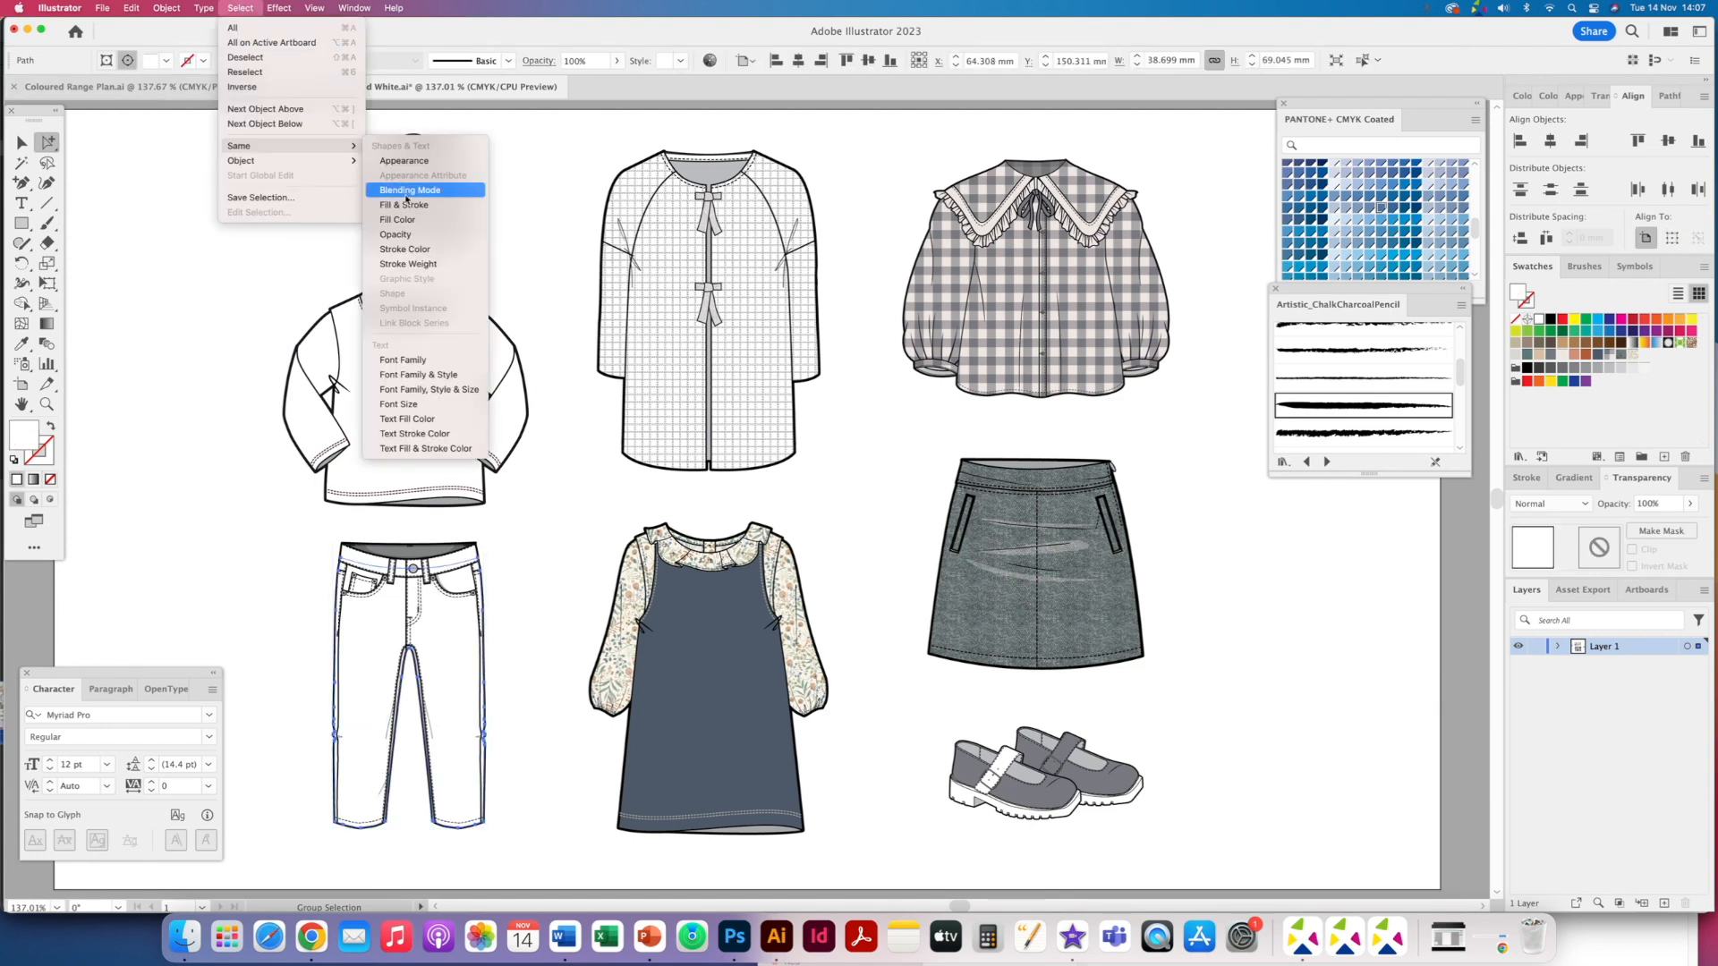
left_click(397, 220)
left_click(1620, 356)
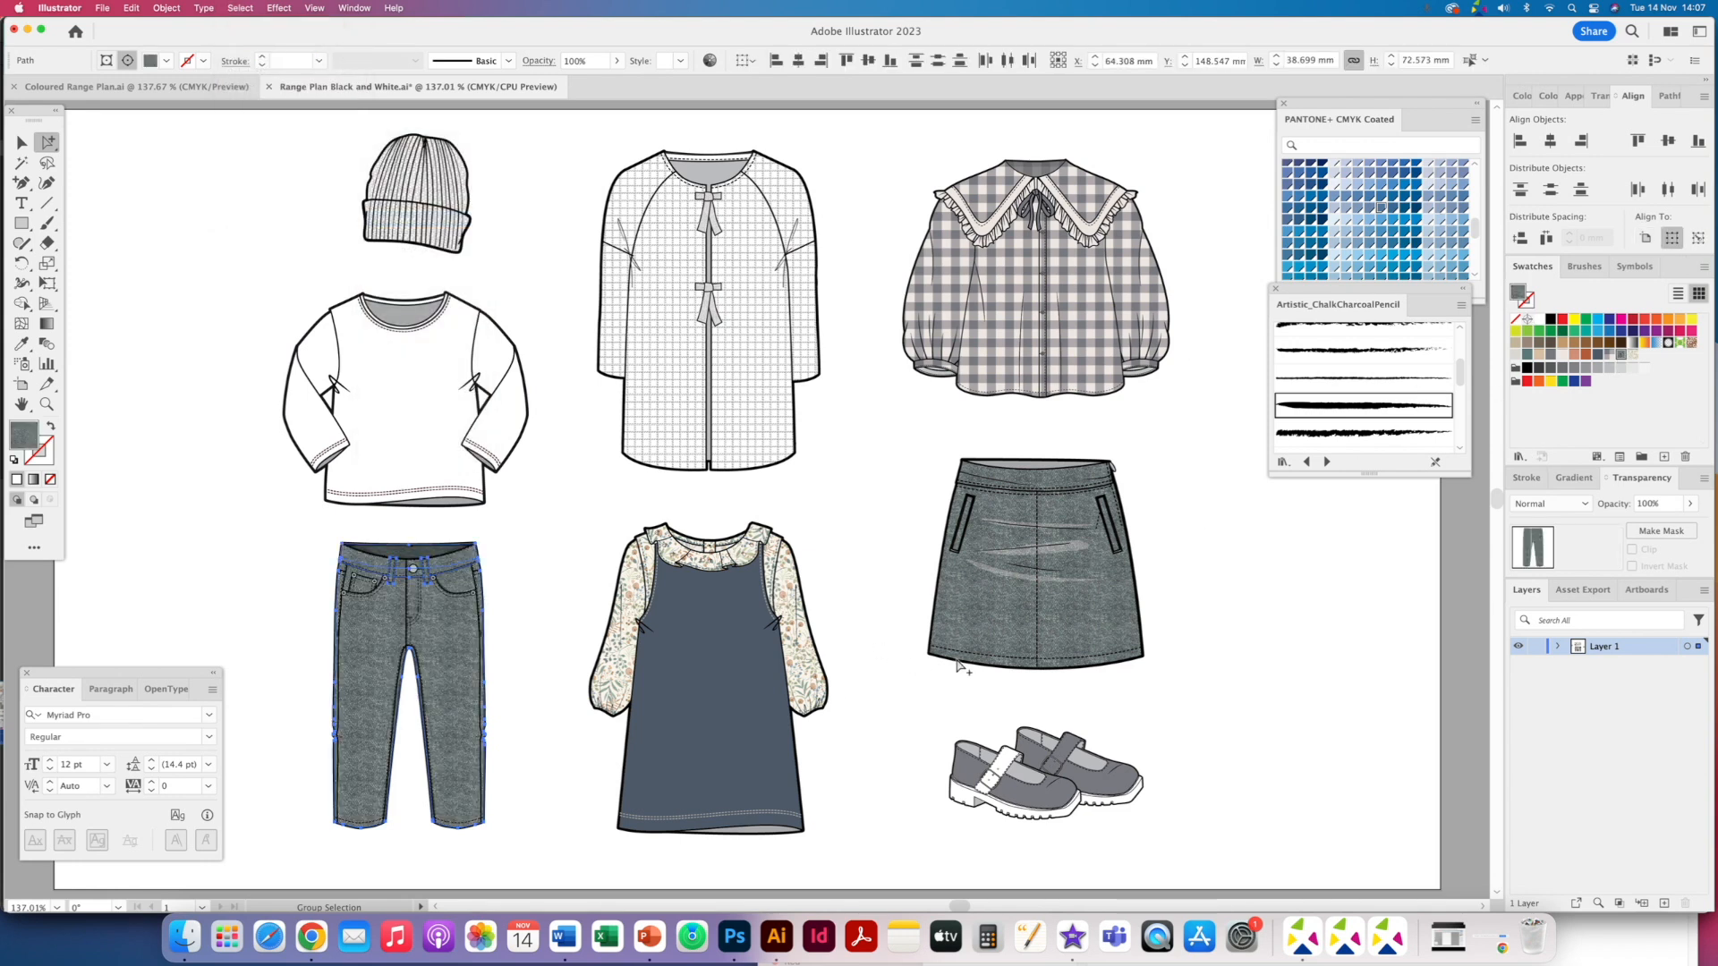
left_click(892, 722)
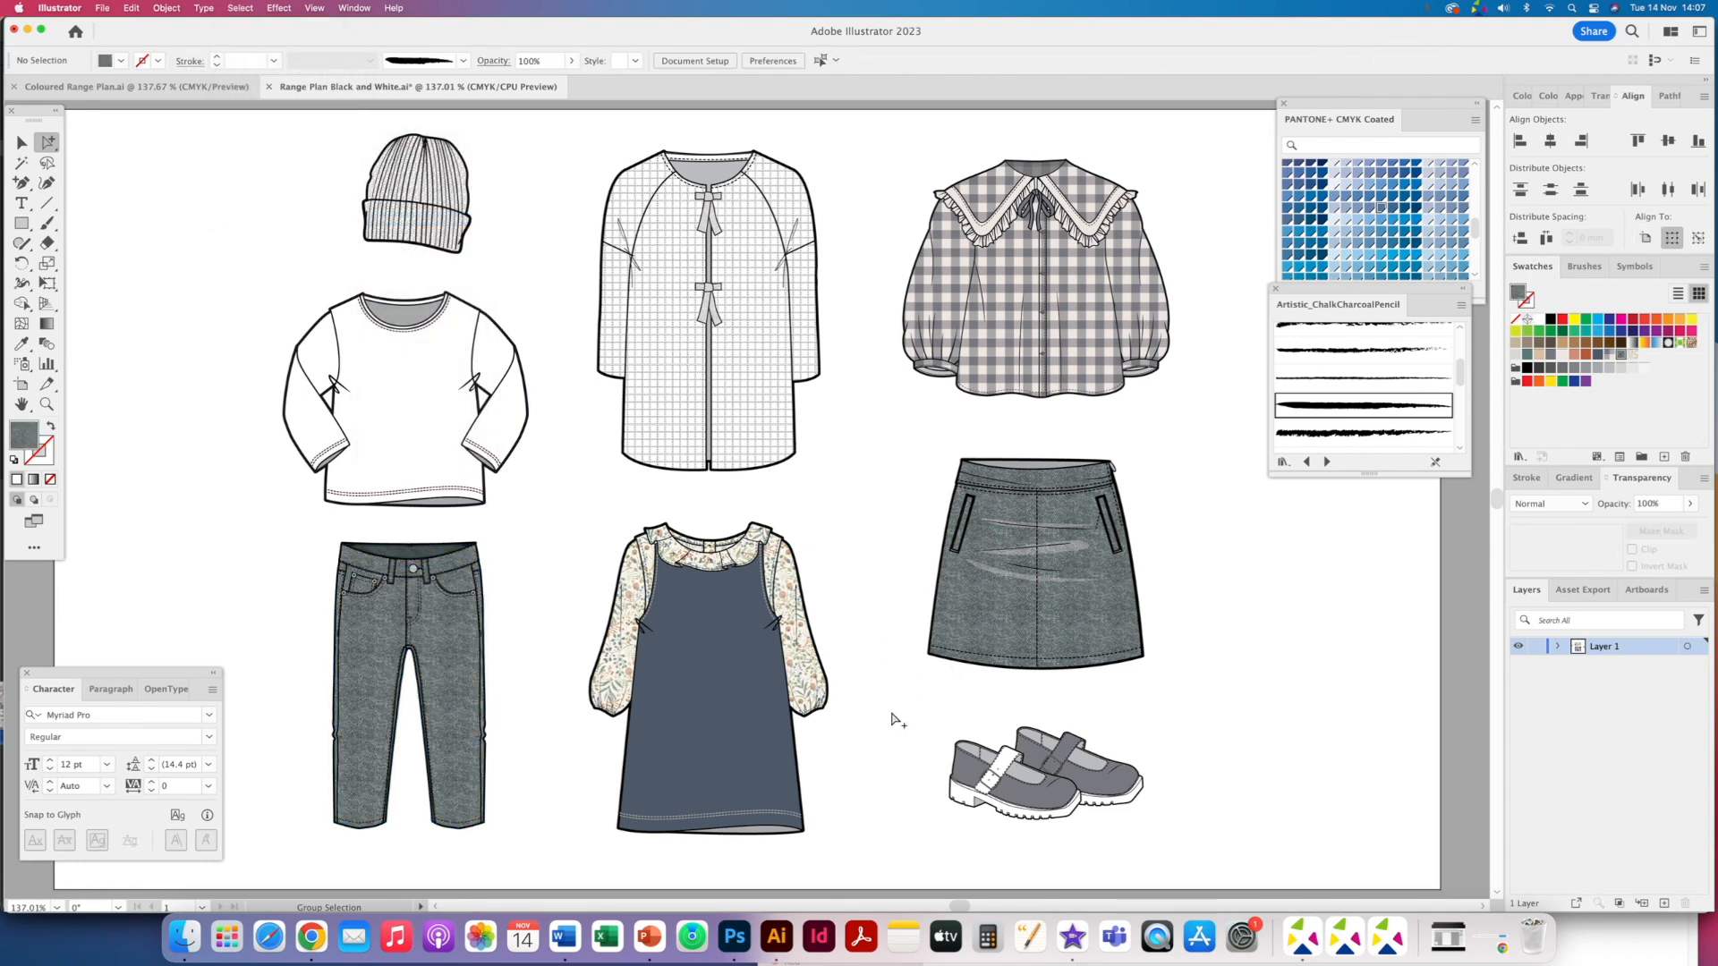
- Draw a highlight shape about 15 × 52 mm on the left jeans leg with the Pencil tool
left_click(46, 225)
left_click(47, 225)
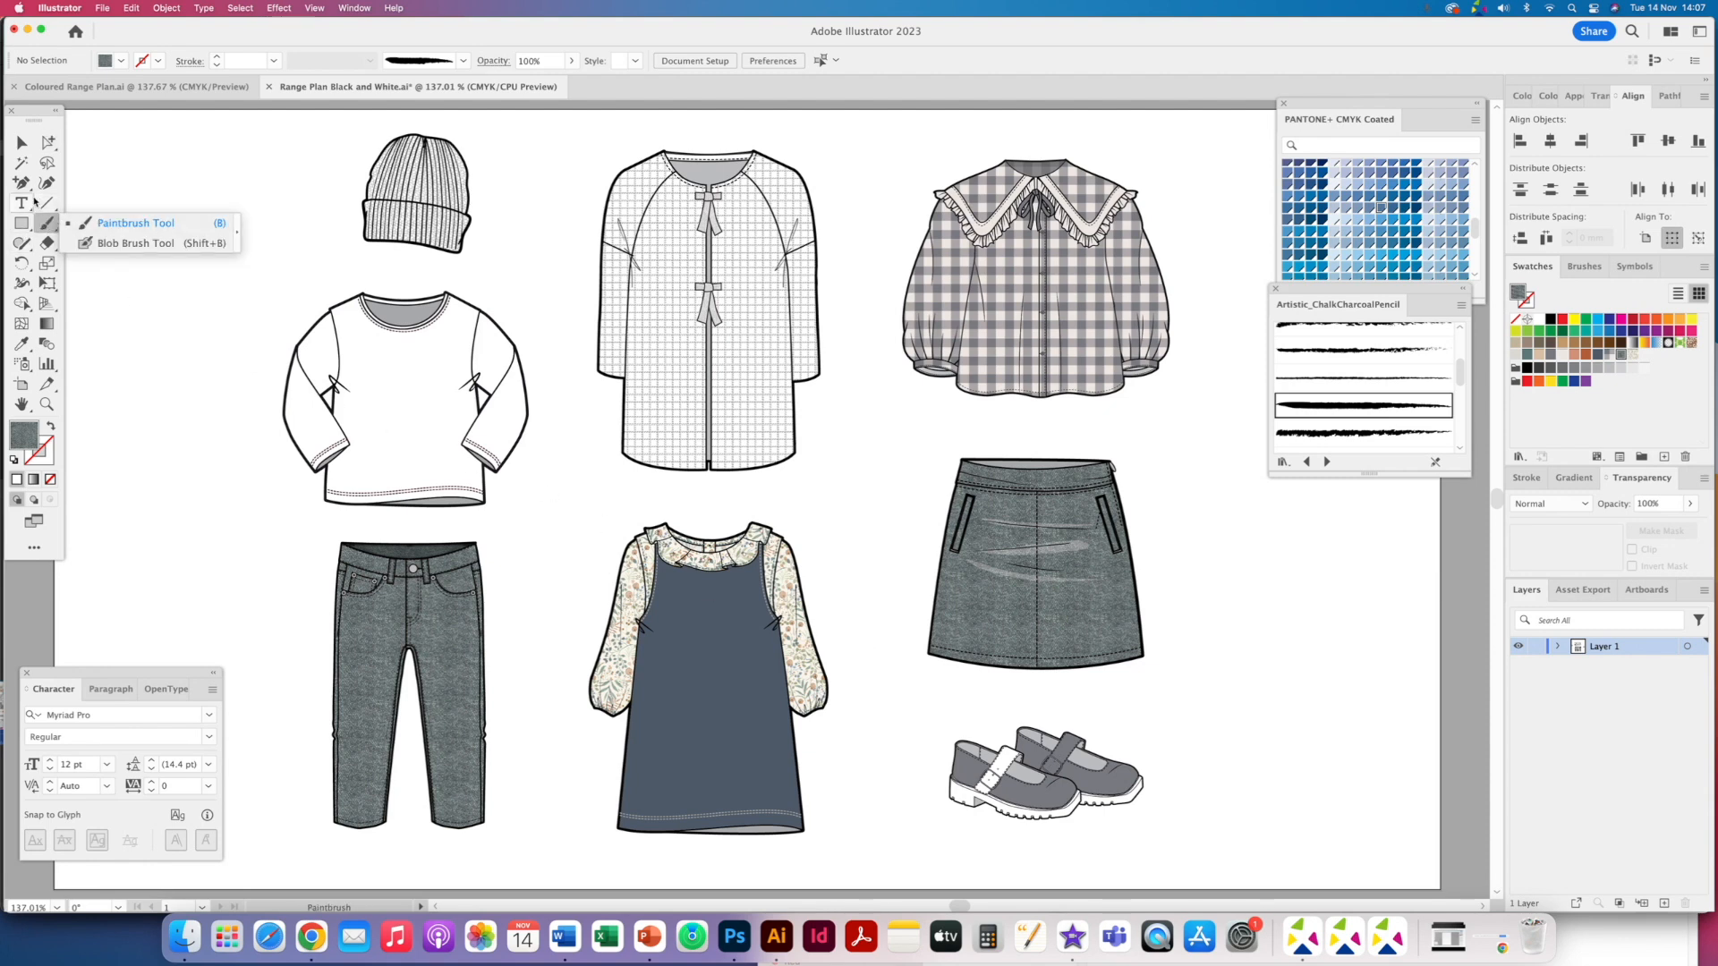
left_click(22, 242)
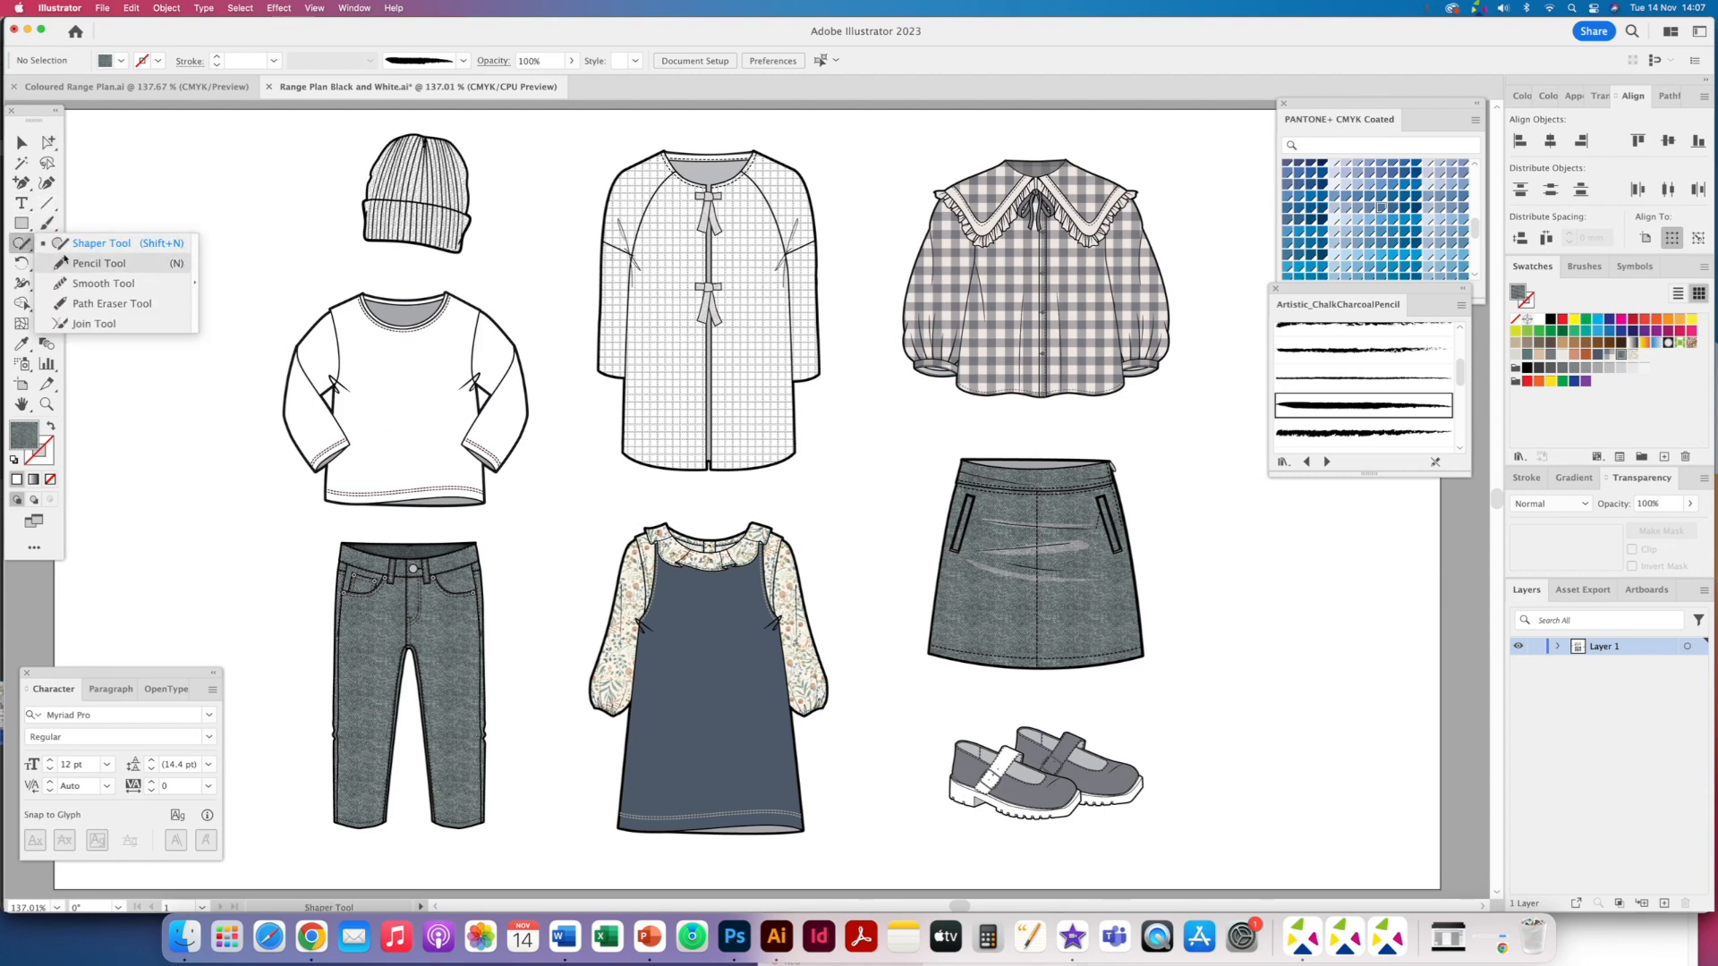
left_click(79, 264)
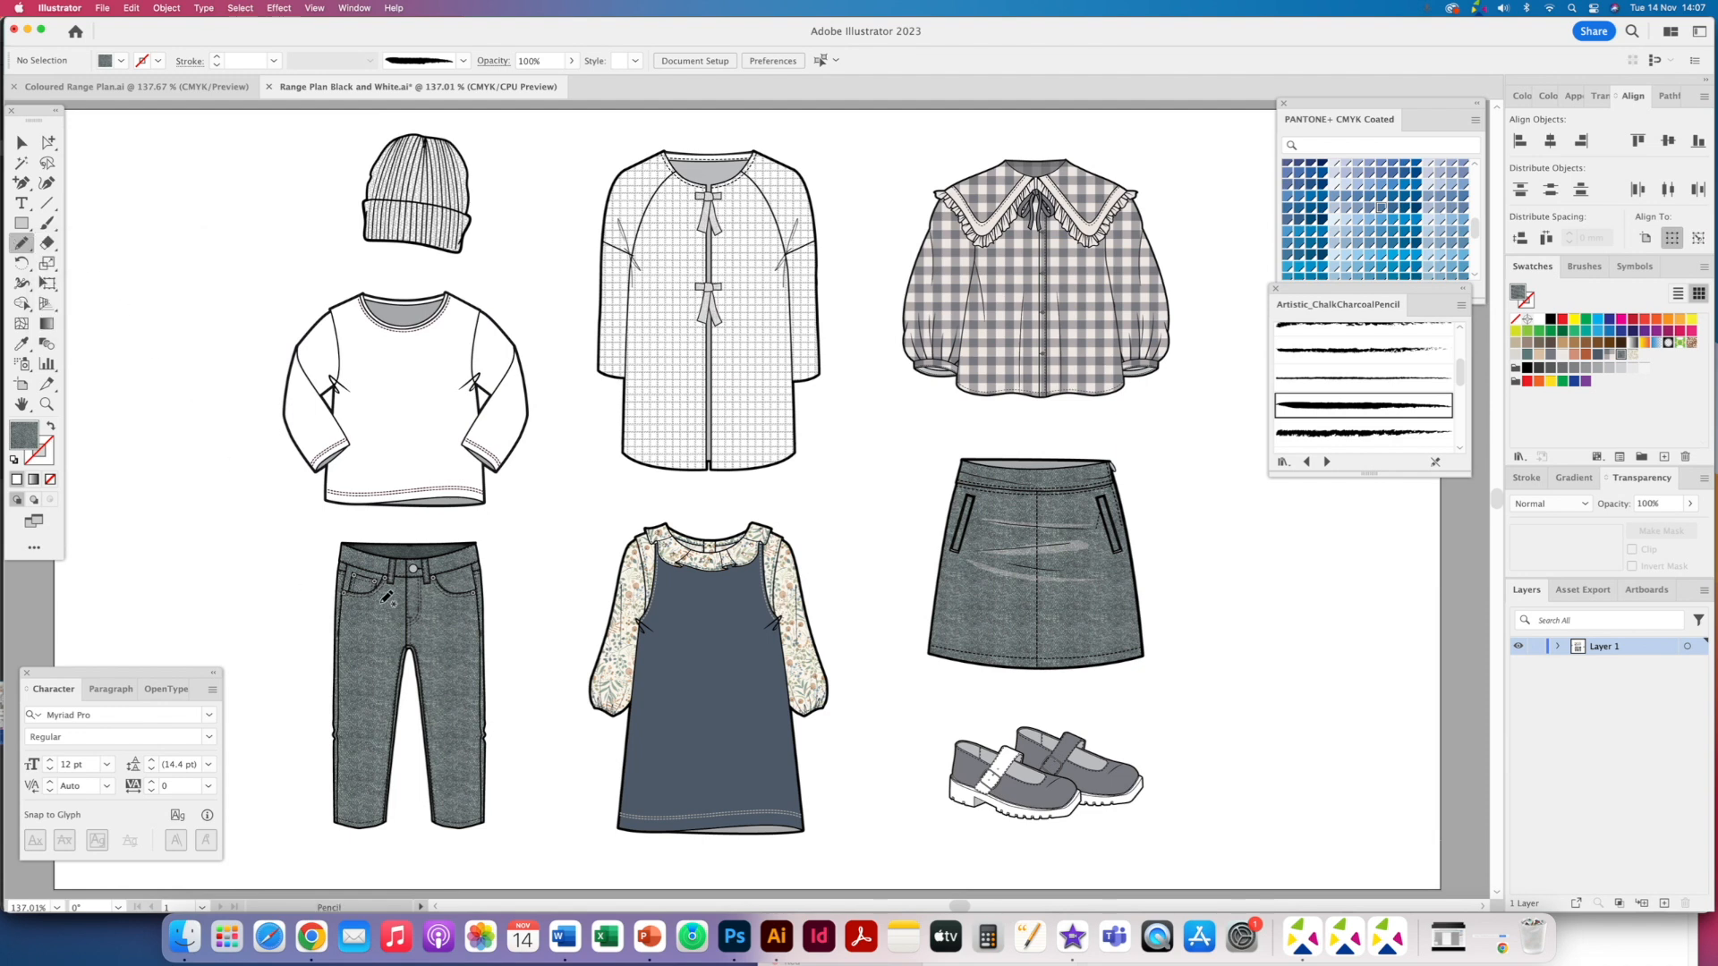
mouse_move(366, 609)
left_mouse_down()
mouse_move(348, 663)
mouse_move(353, 787)
mouse_move(385, 784)
mouse_move(397, 711)
mouse_move(402, 625)
mouse_move(384, 601)
left_mouse_up()
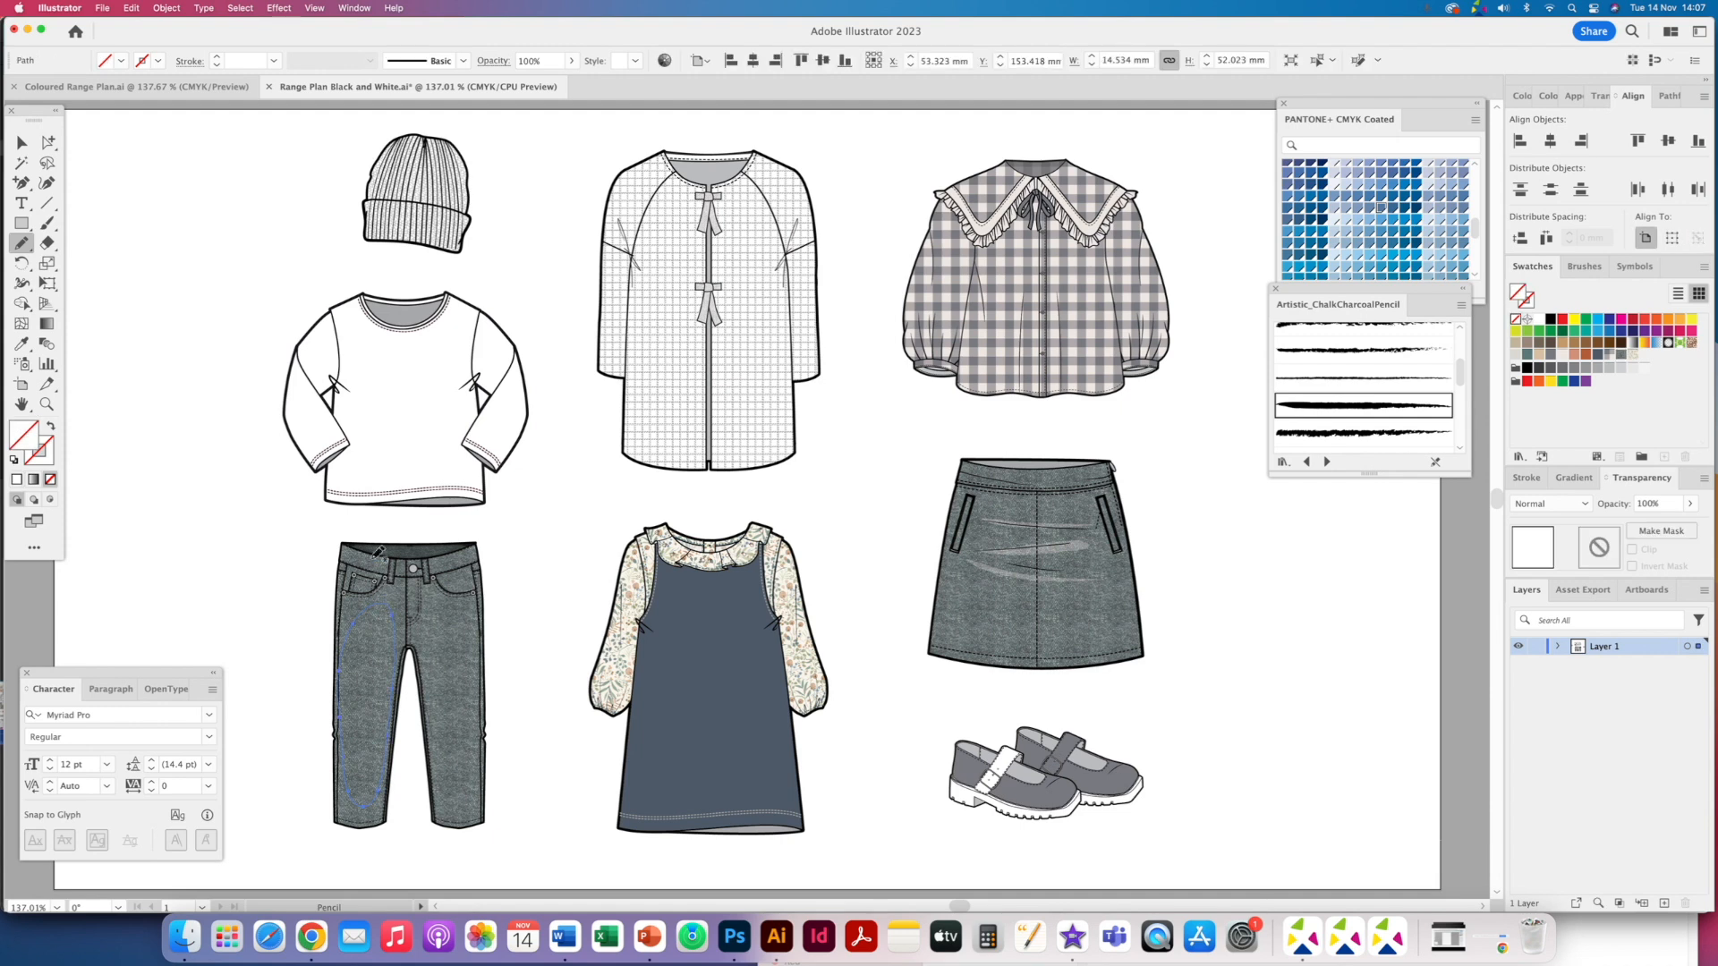
- Fill the highlight shape white and set its opacity to 47%
left_click(1540, 319)
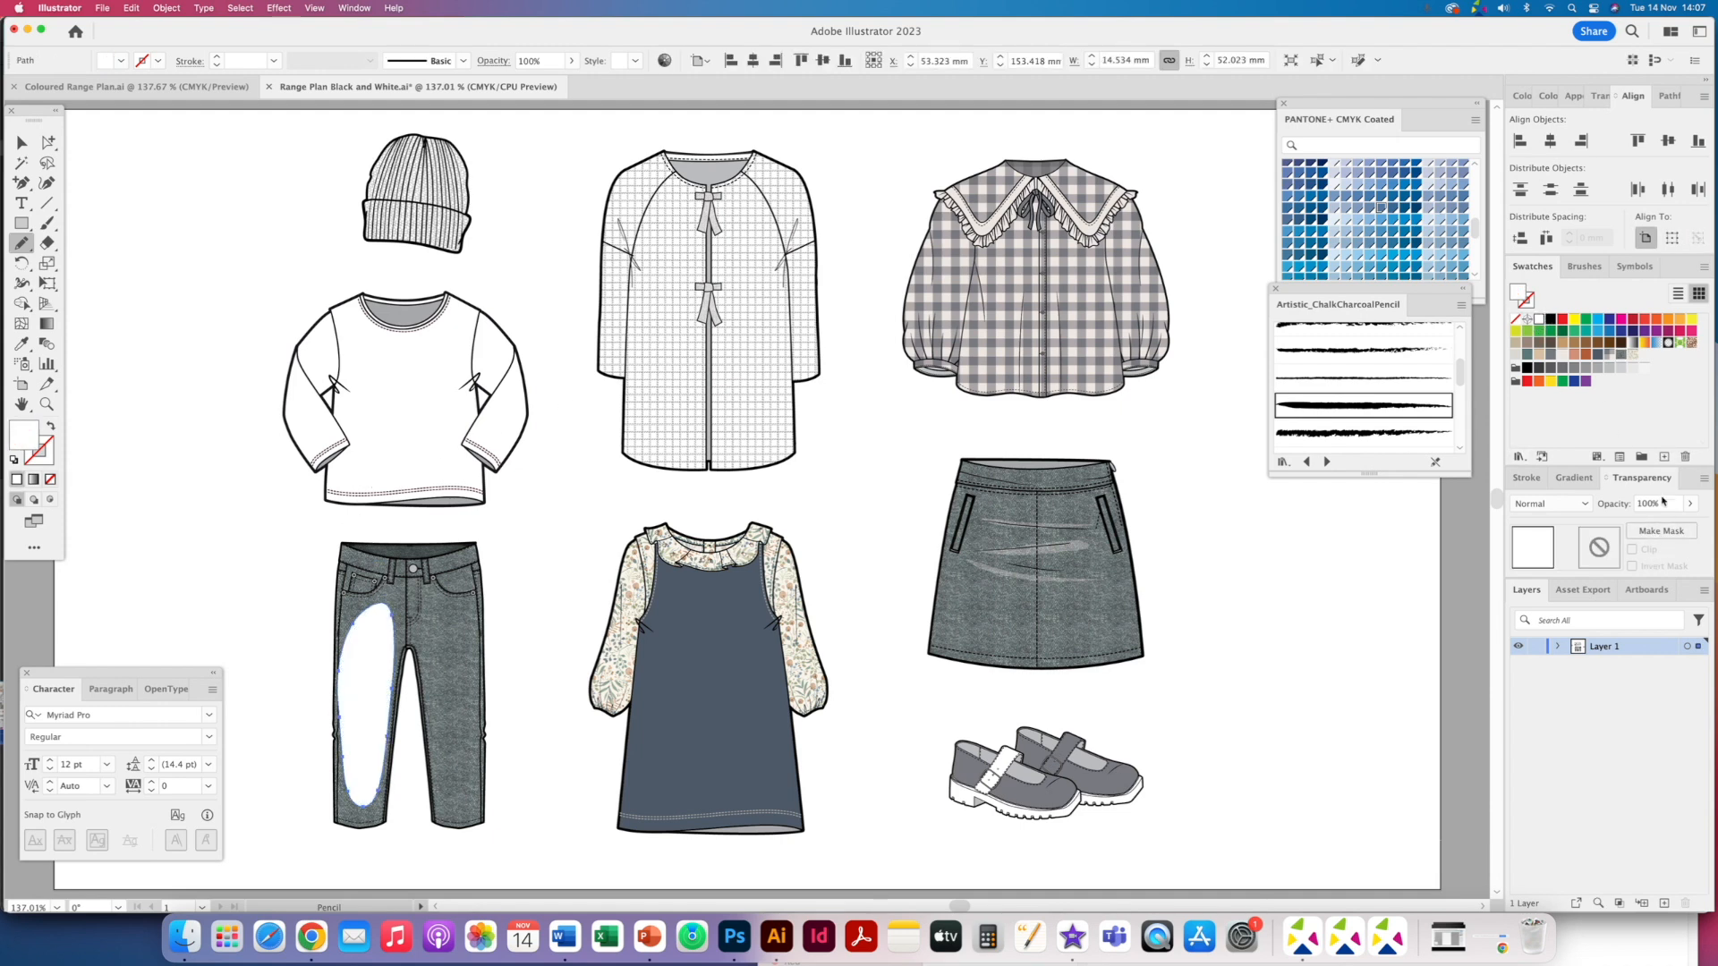
left_click(1689, 506)
left_click_drag(1690, 524, 1655, 523)
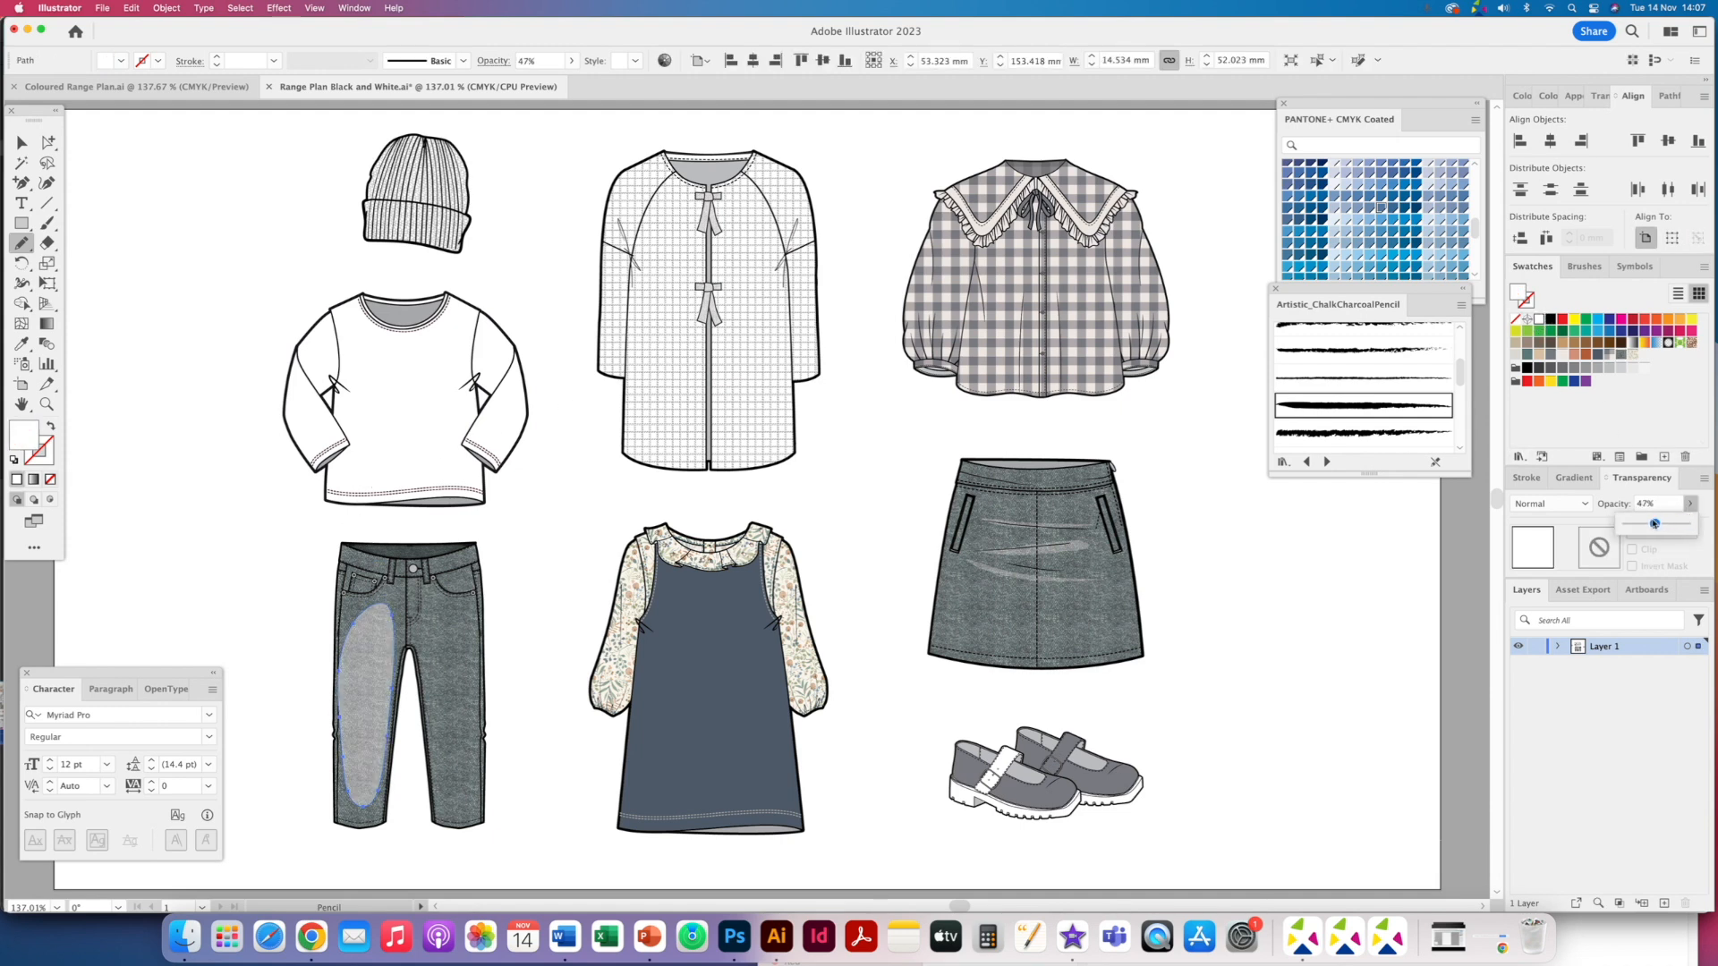
- Apply a Feather effect with a 5 mm radius to the white highlight shape on the jeans
left_click(279, 8)
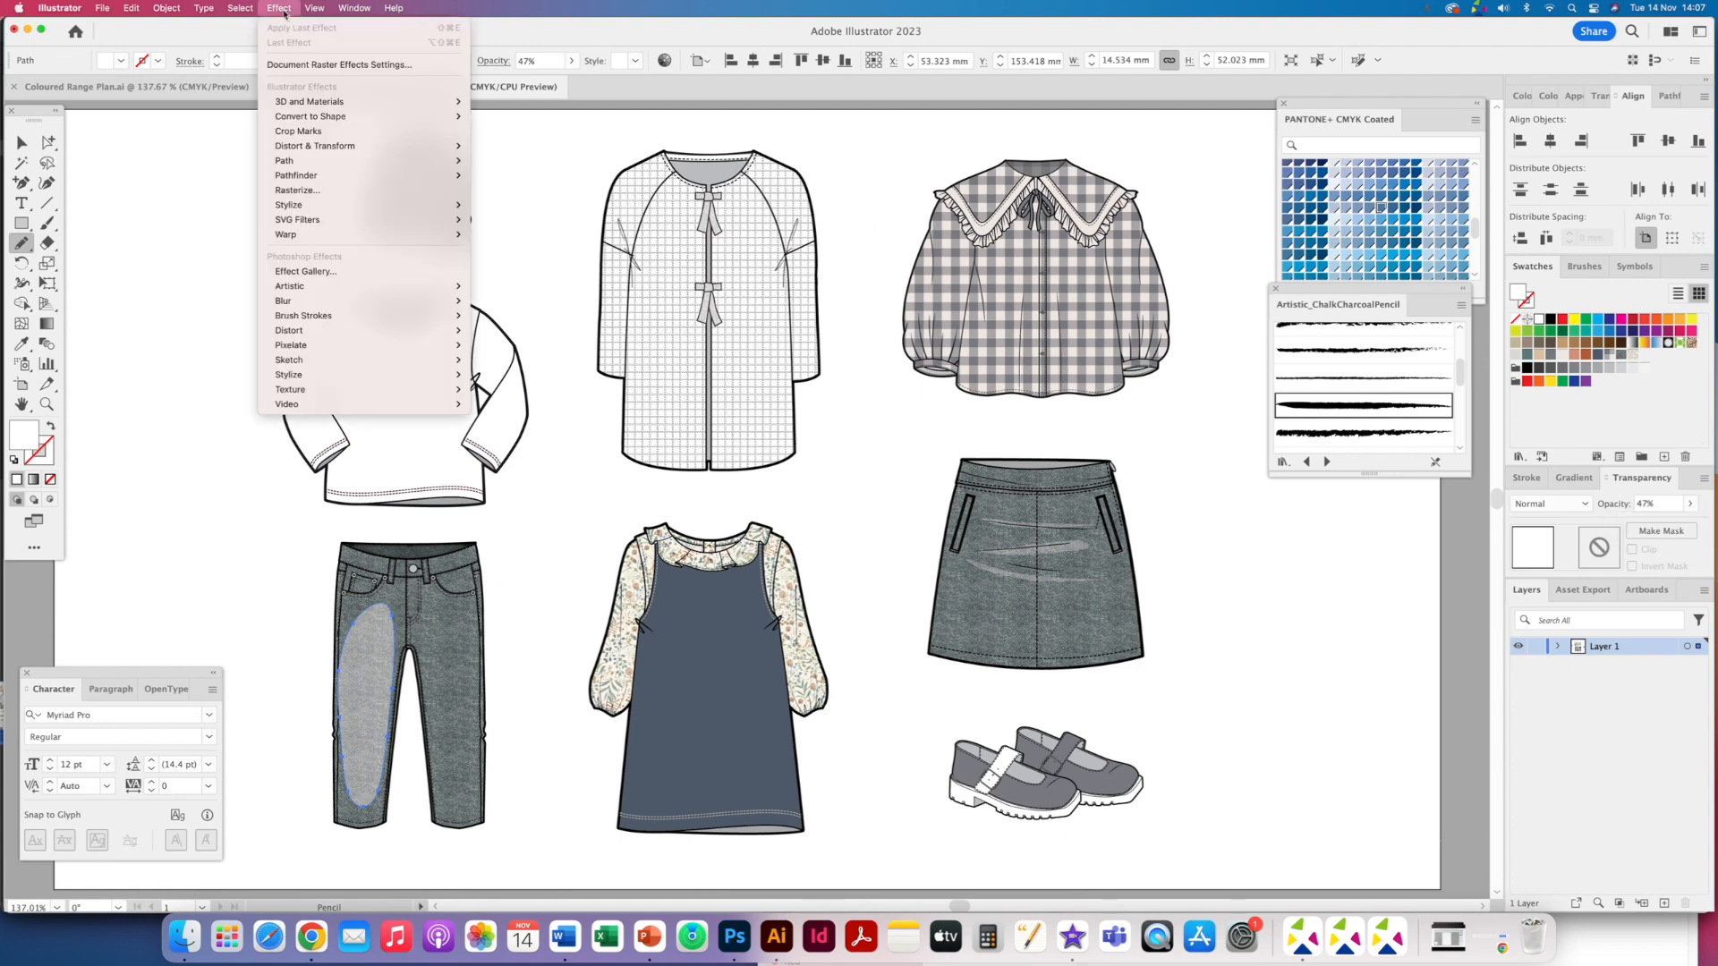
mouse_move(363, 206)
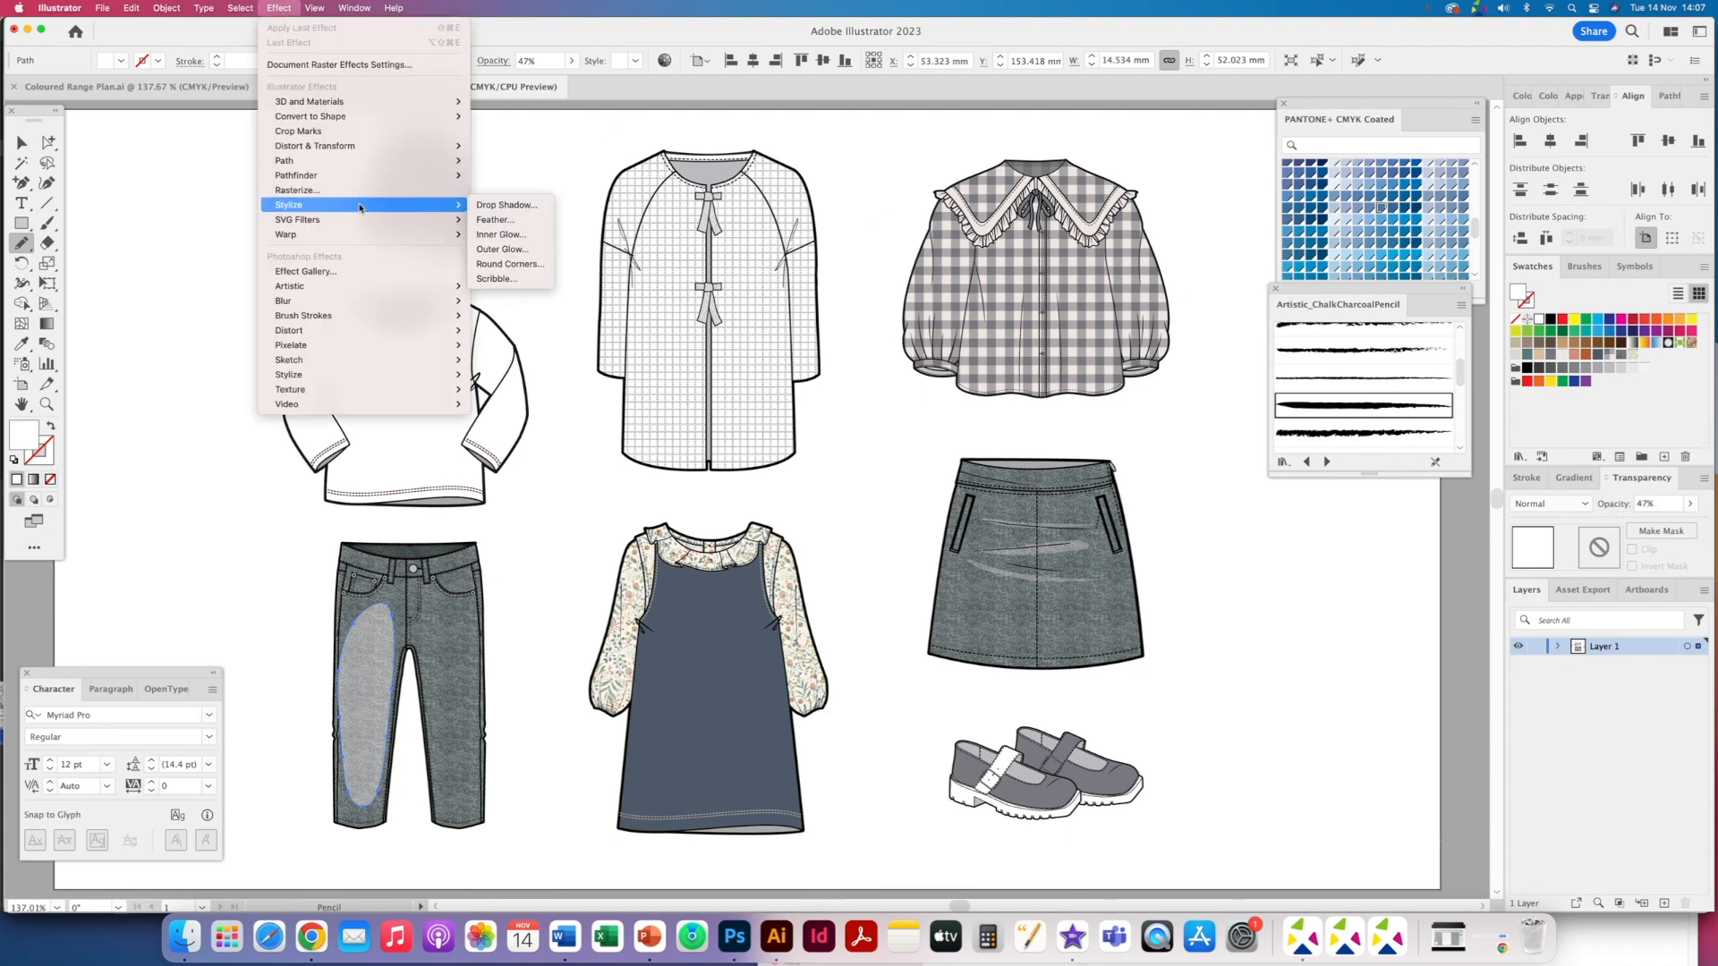
left_click(512, 225)
type("6 mm")
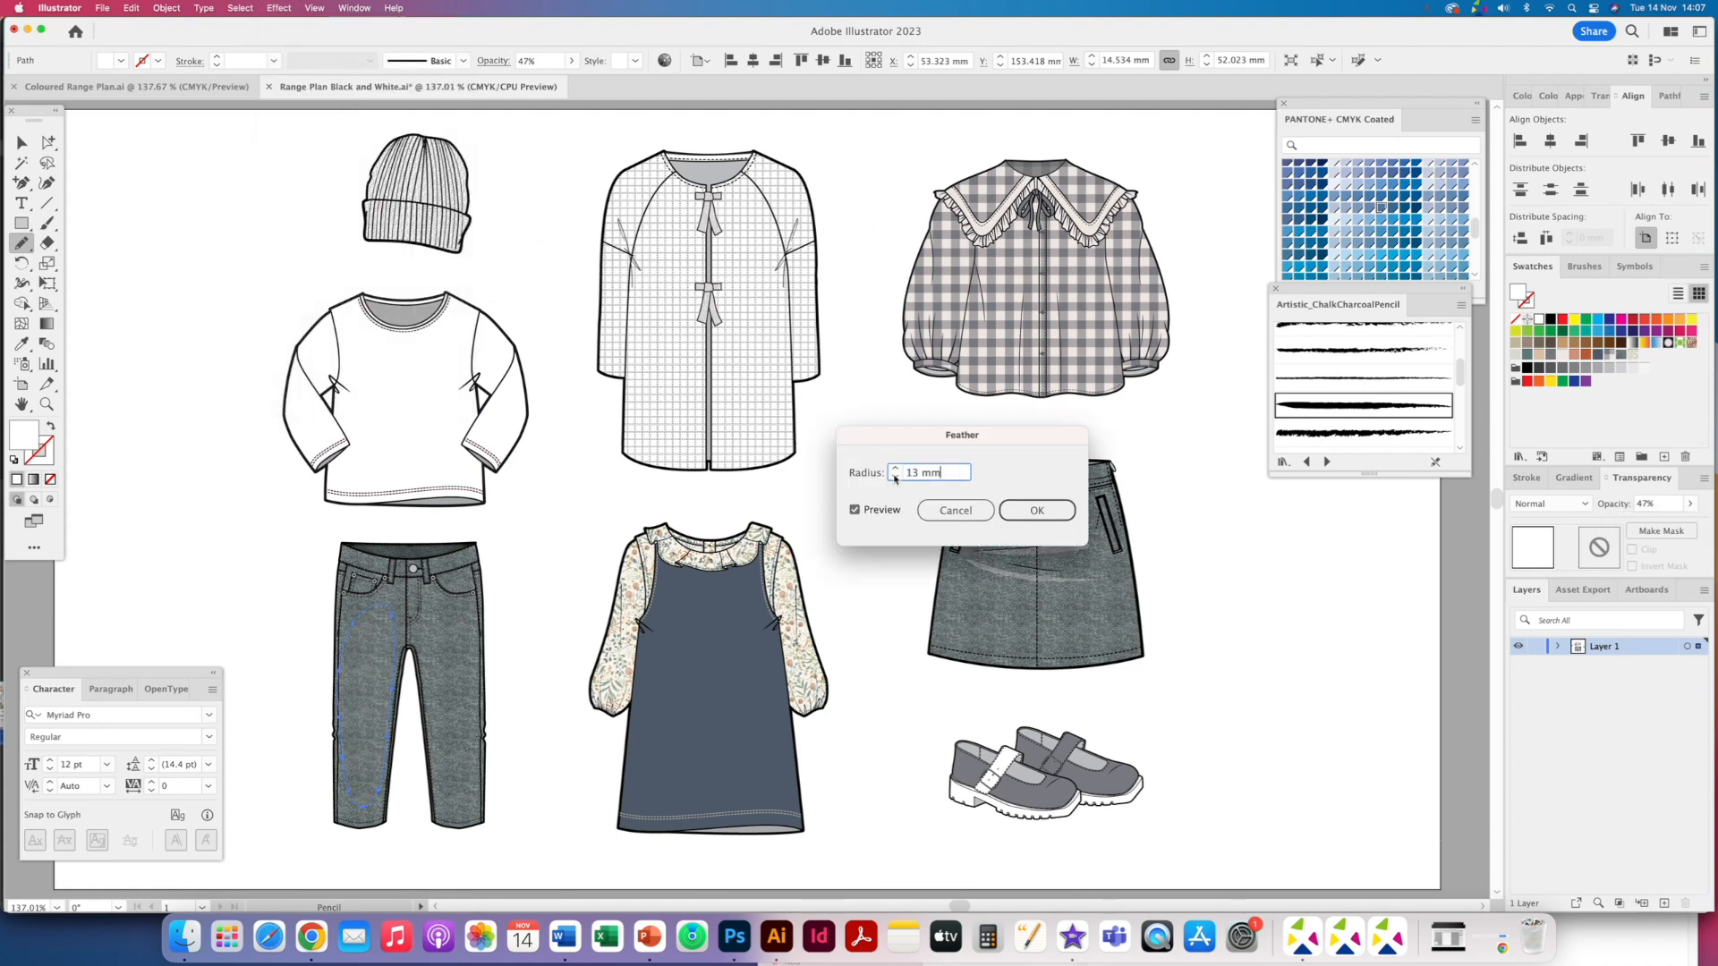
left_click(895, 477)
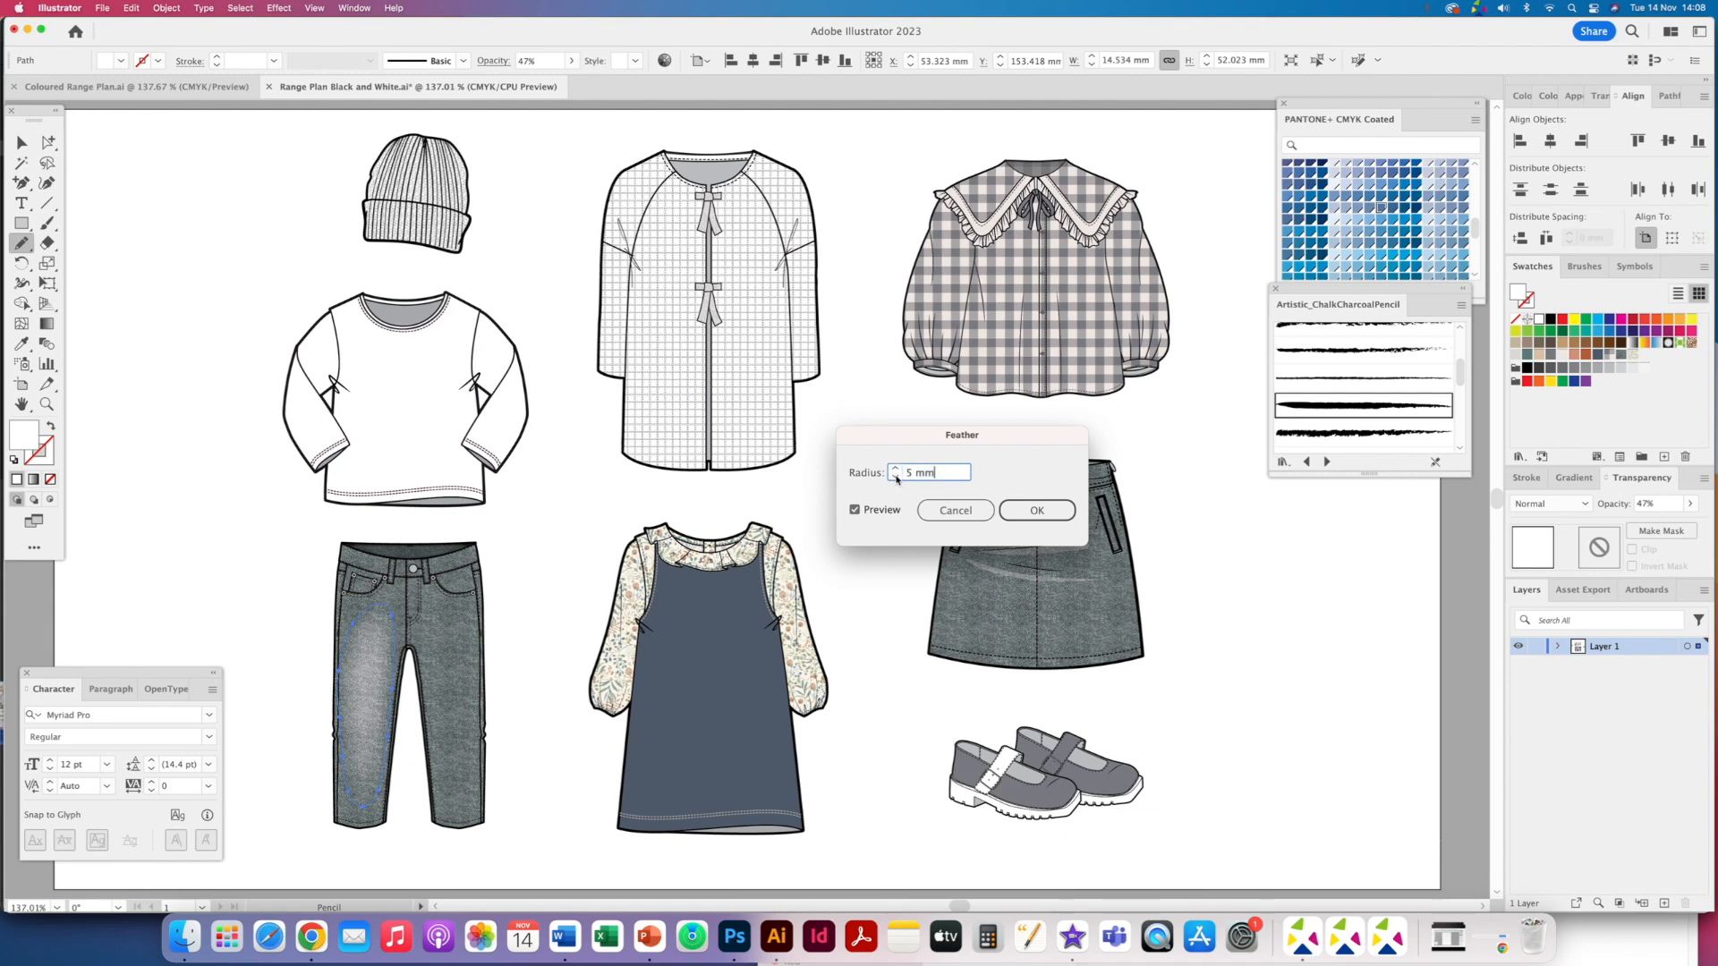
left_click(1036, 510)
- Paste a copy of the highlight in front, reflect it vertically and move it onto the right jeans leg
left_click(48, 144)
left_click(198, 504)
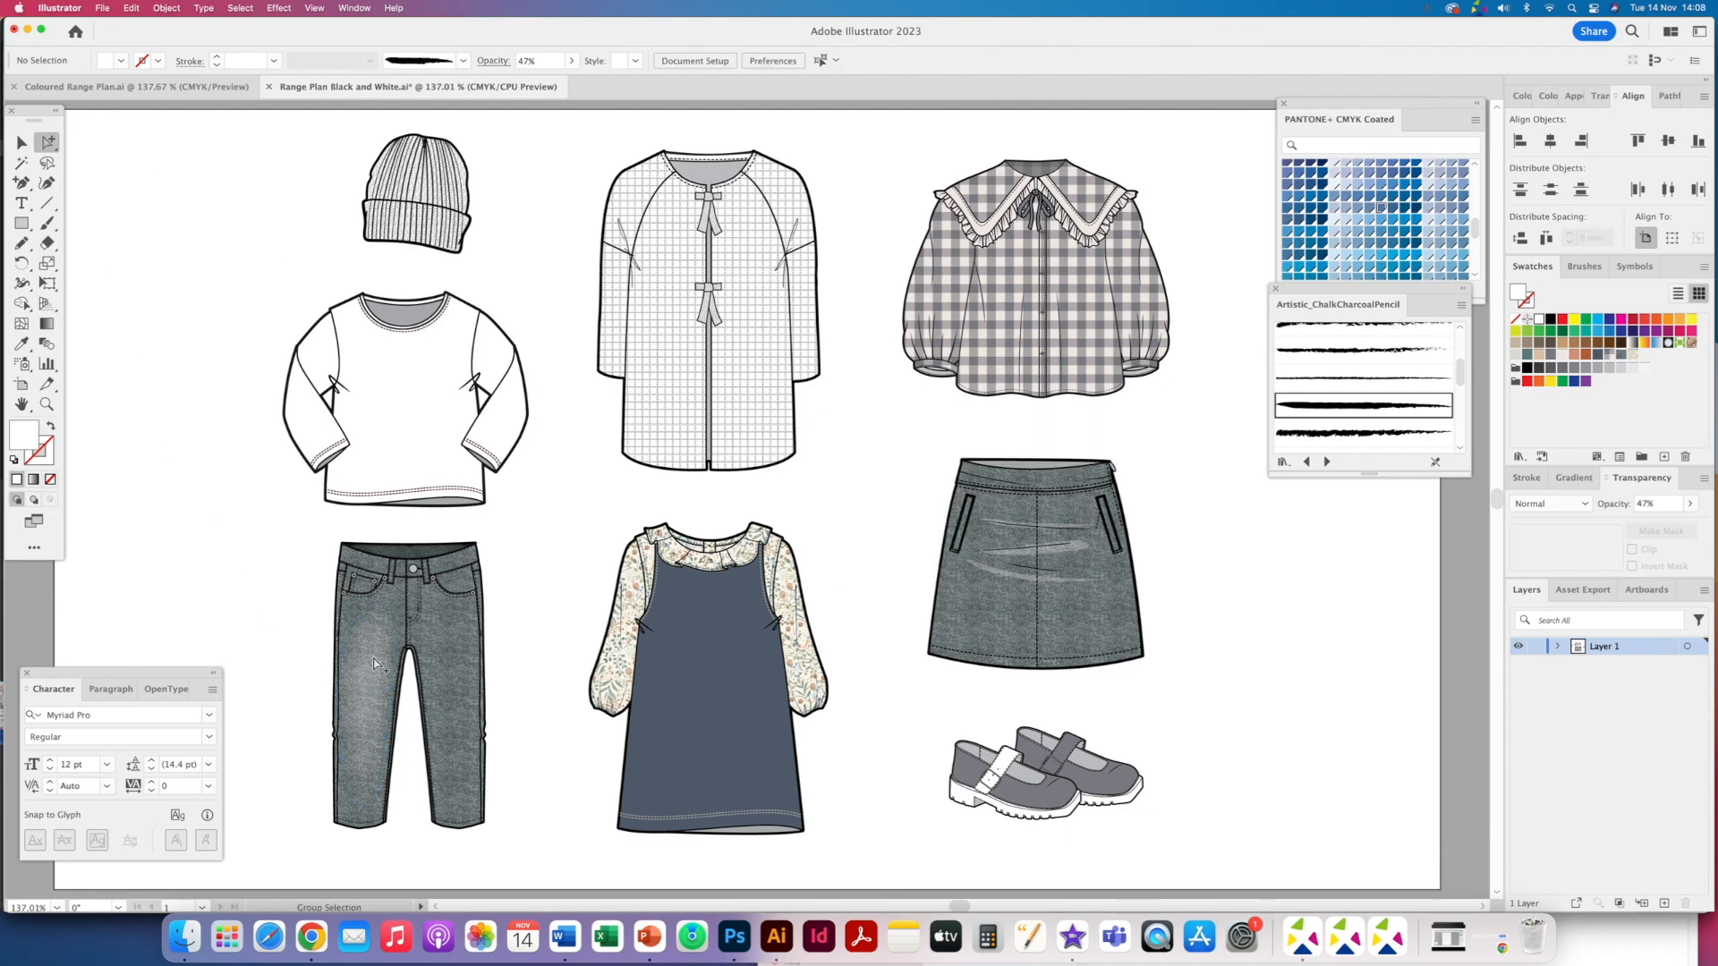
left_click(375, 663)
left_click(294, 705)
key("super+f")
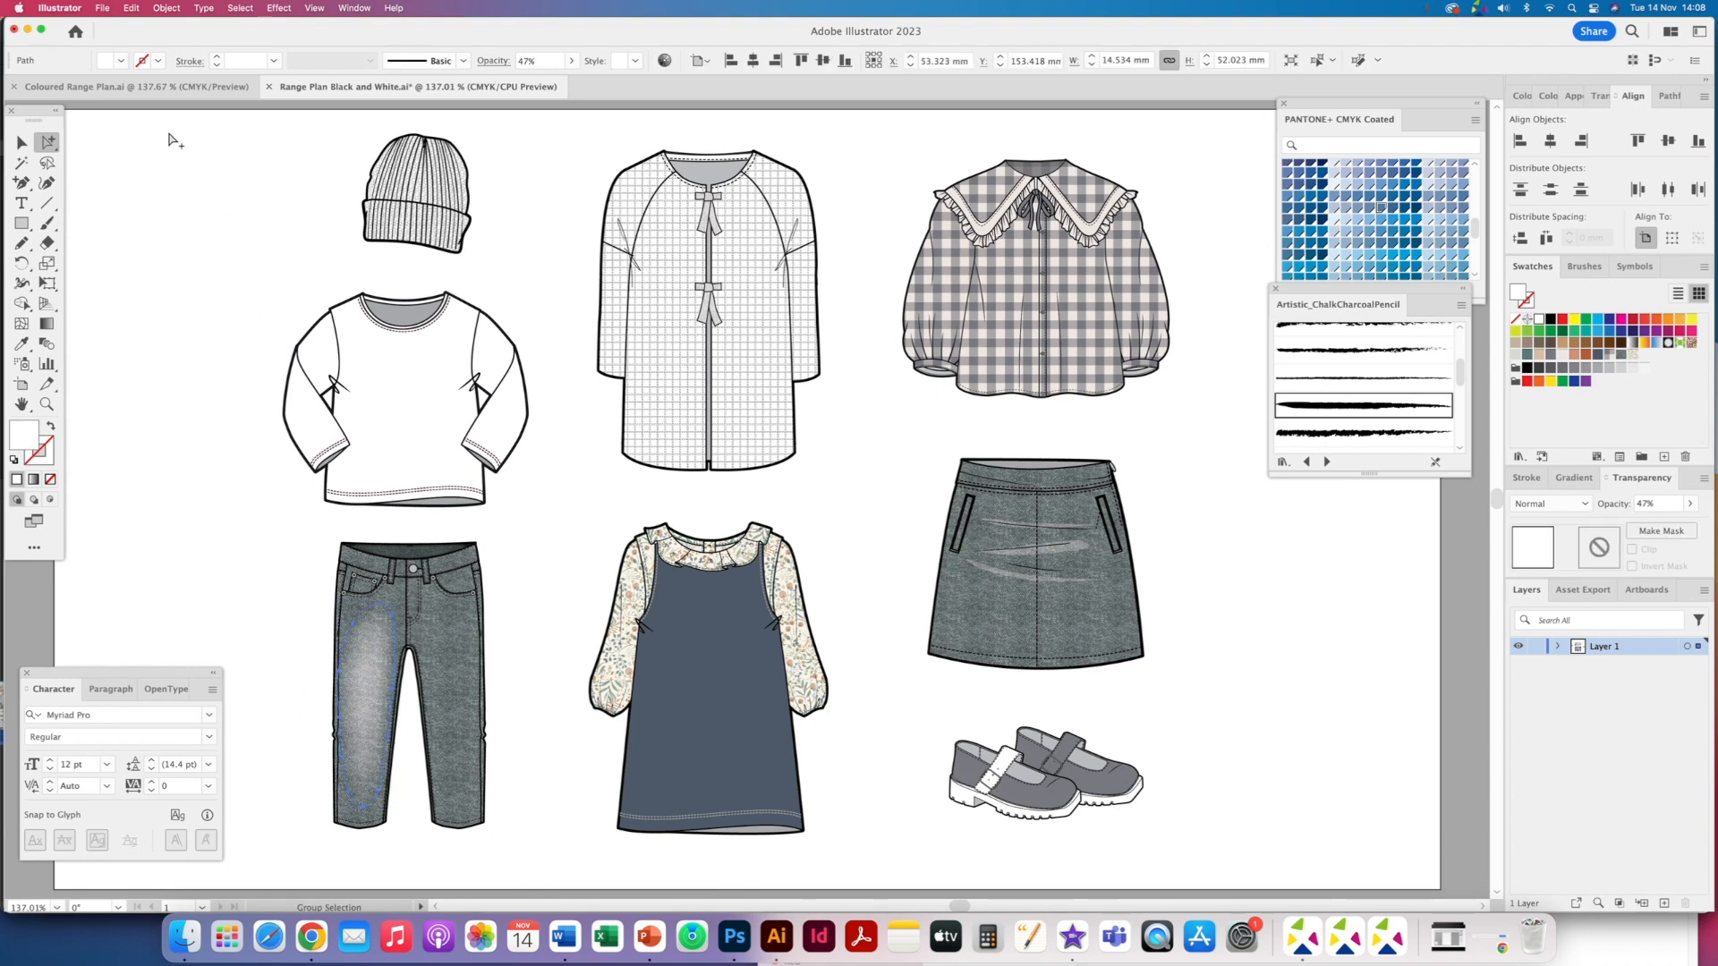
left_click(166, 9)
mouse_move(179, 28)
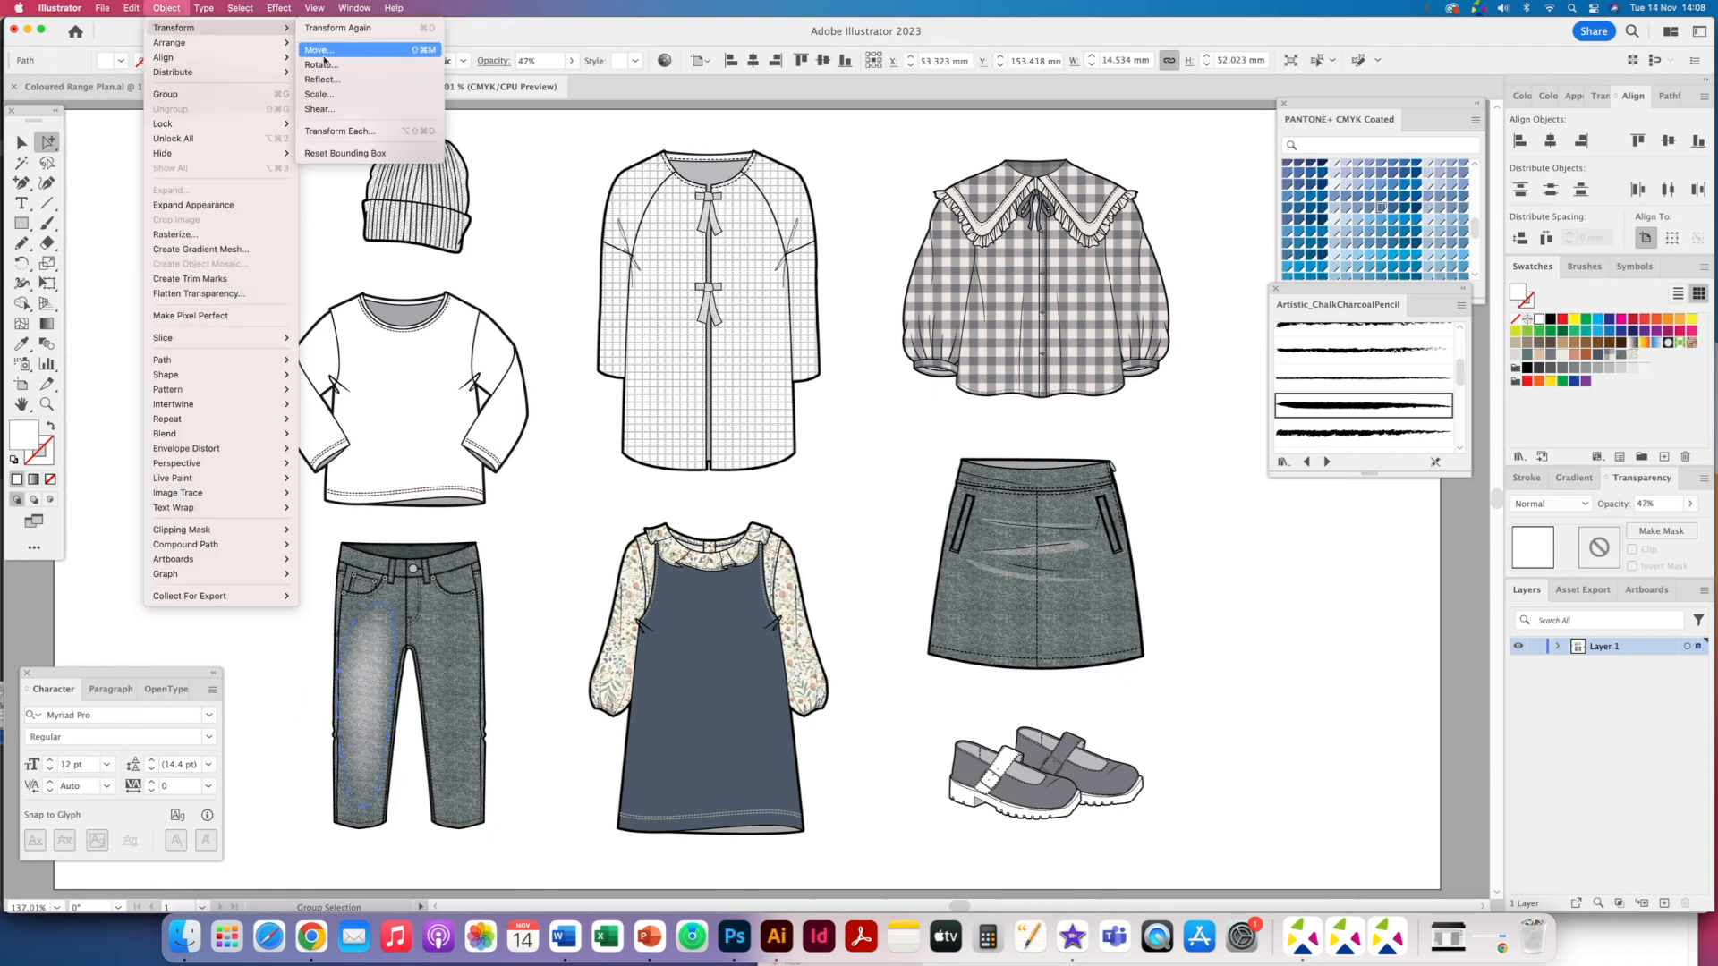
left_click(347, 86)
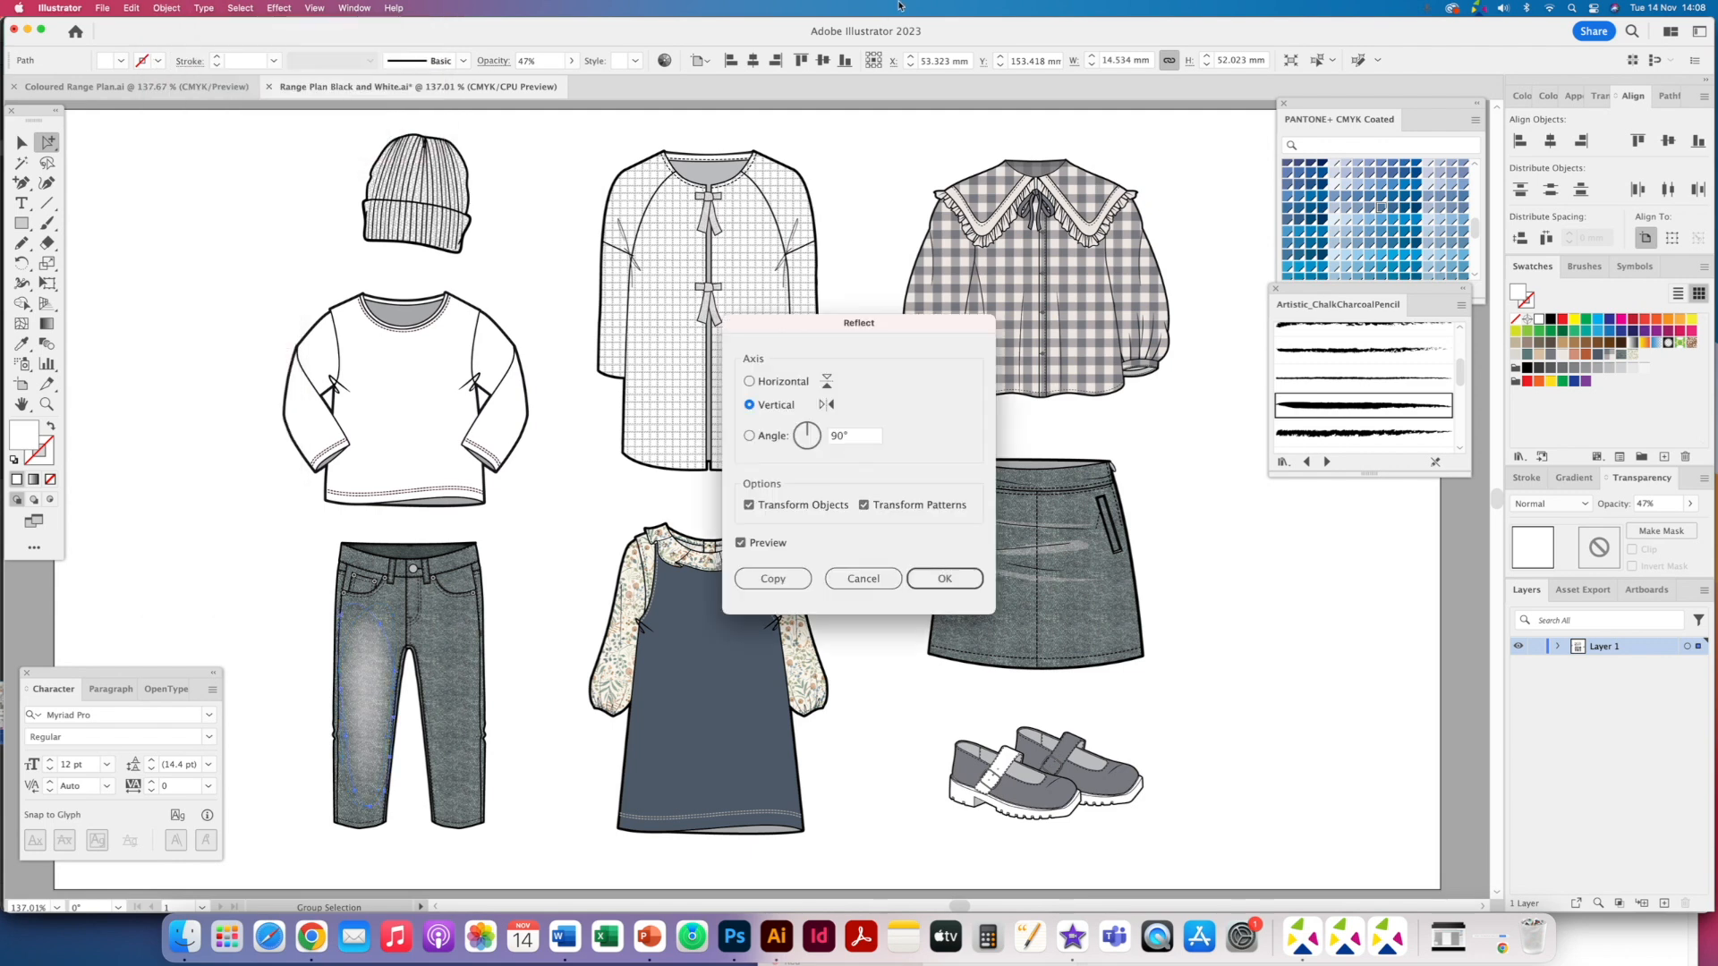
key("Return")
left_click_drag(380, 625, 468, 624)
- Select the jeans waistband and fill it with a grey swatch
left_click(426, 552)
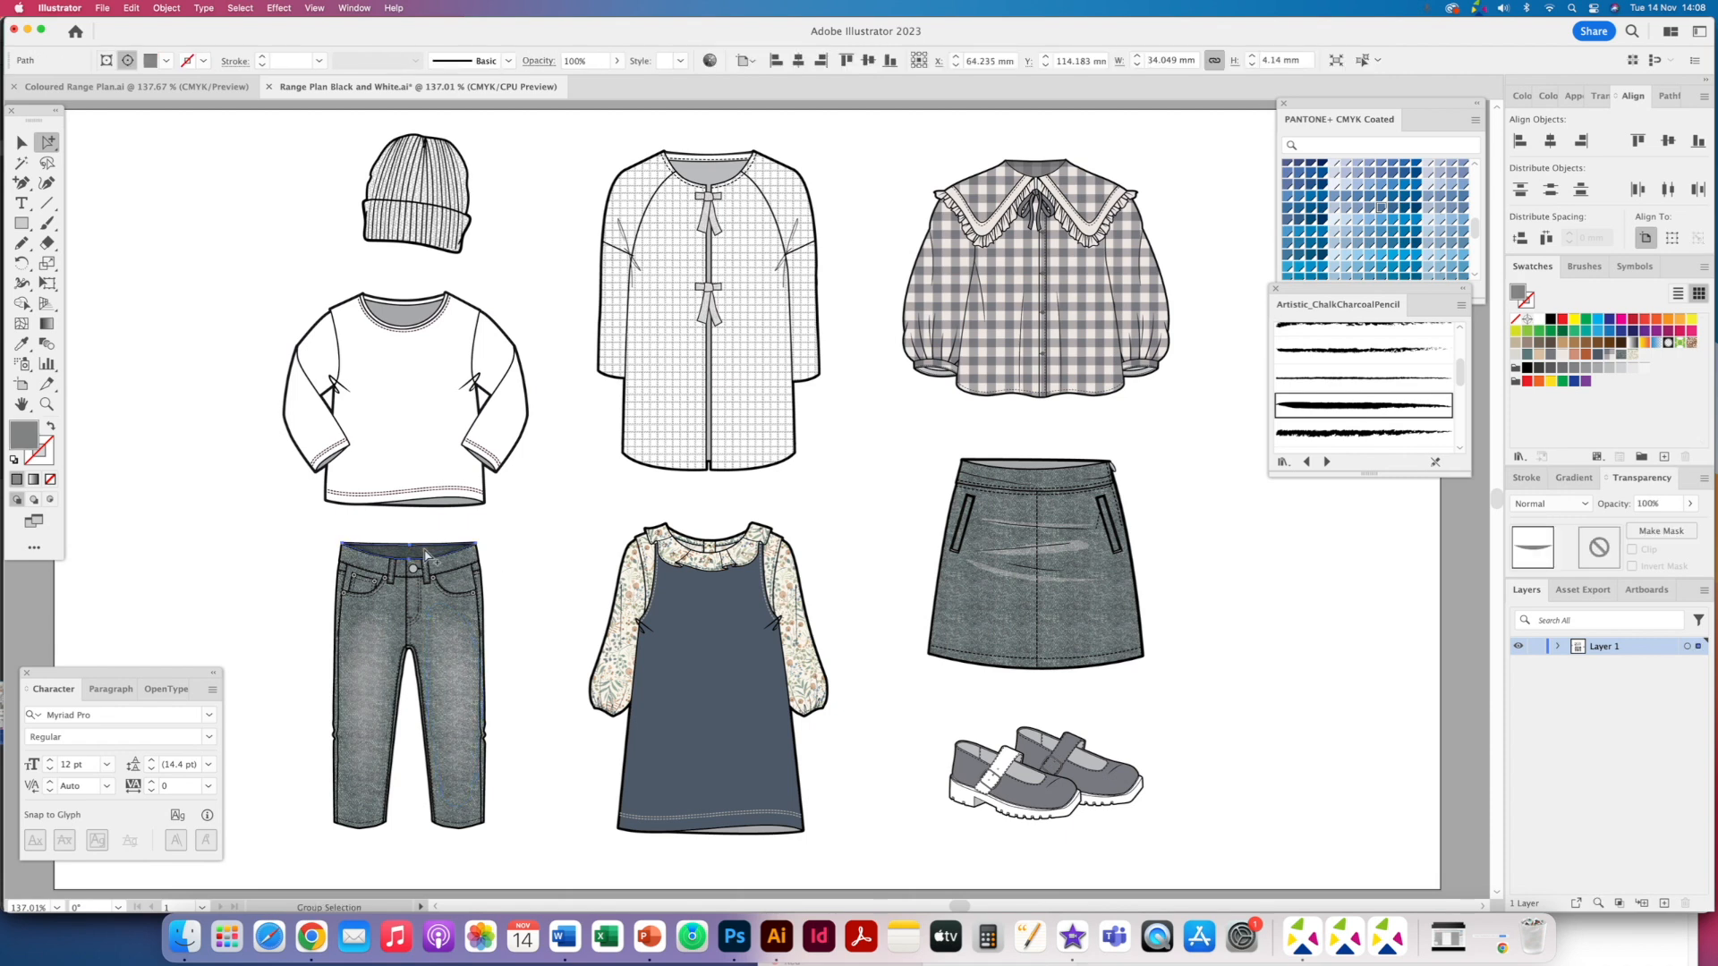
left_click(422, 556)
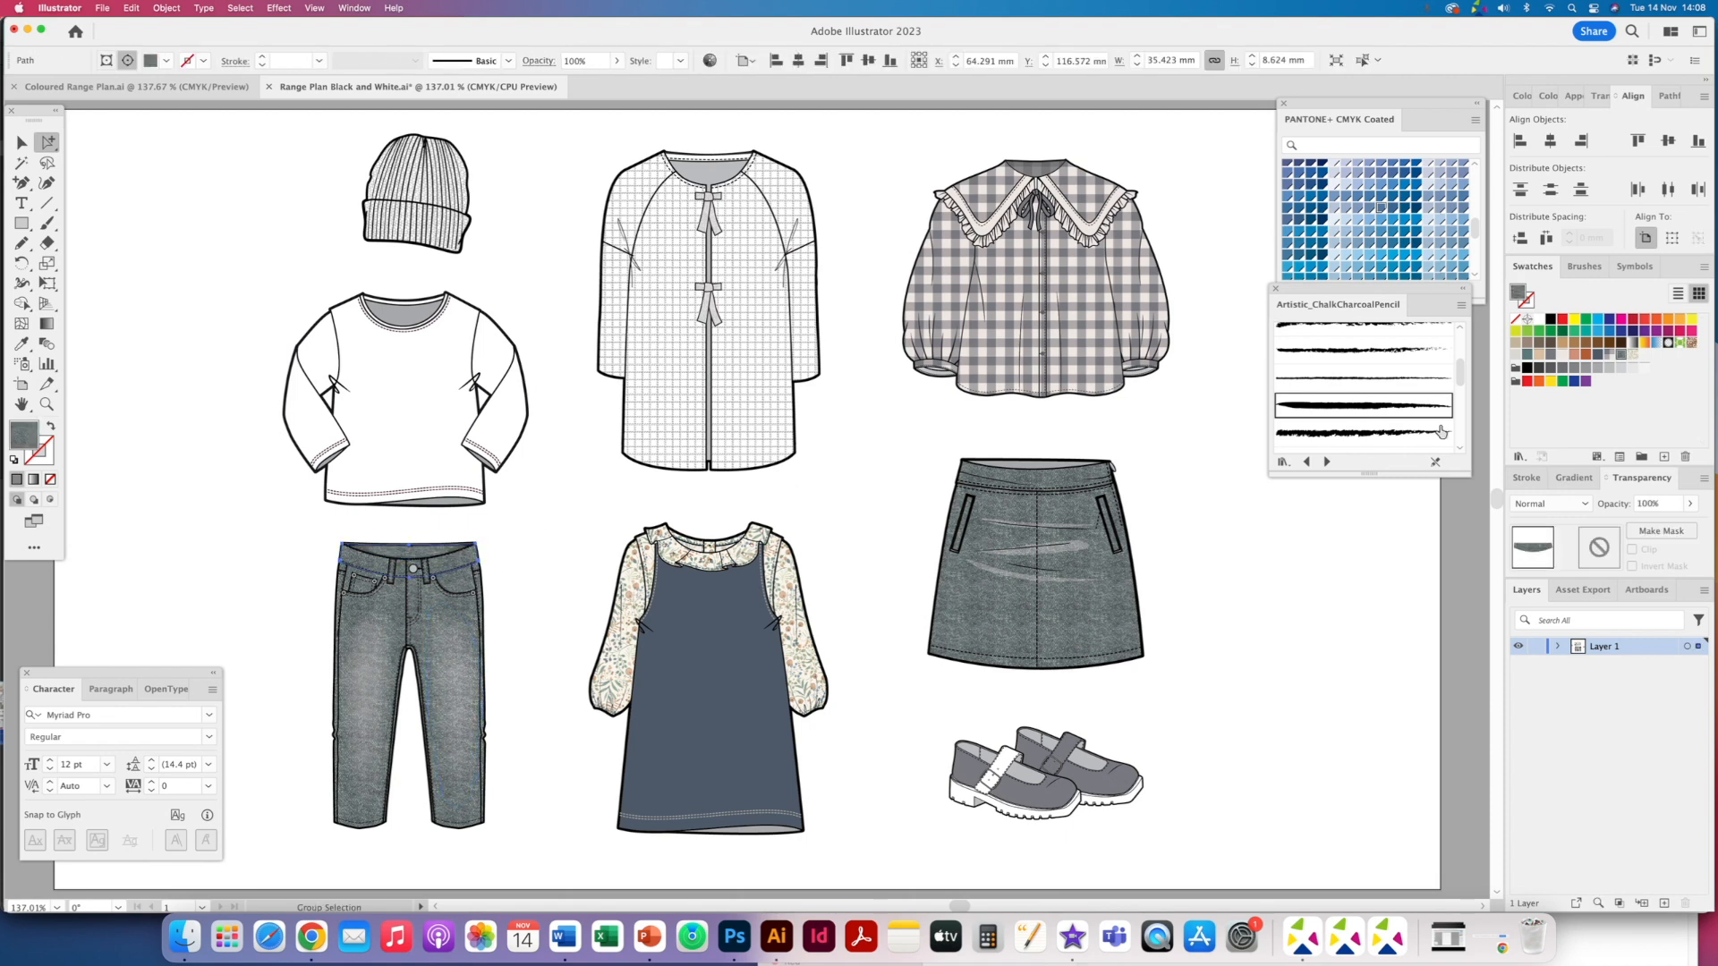
left_click(1630, 356)
left_click(552, 244)
- Move the 'MAKE EVERYDAY A HAPPY DAY' slogan from beside the artboard onto the T-shirt front
key("super+1")
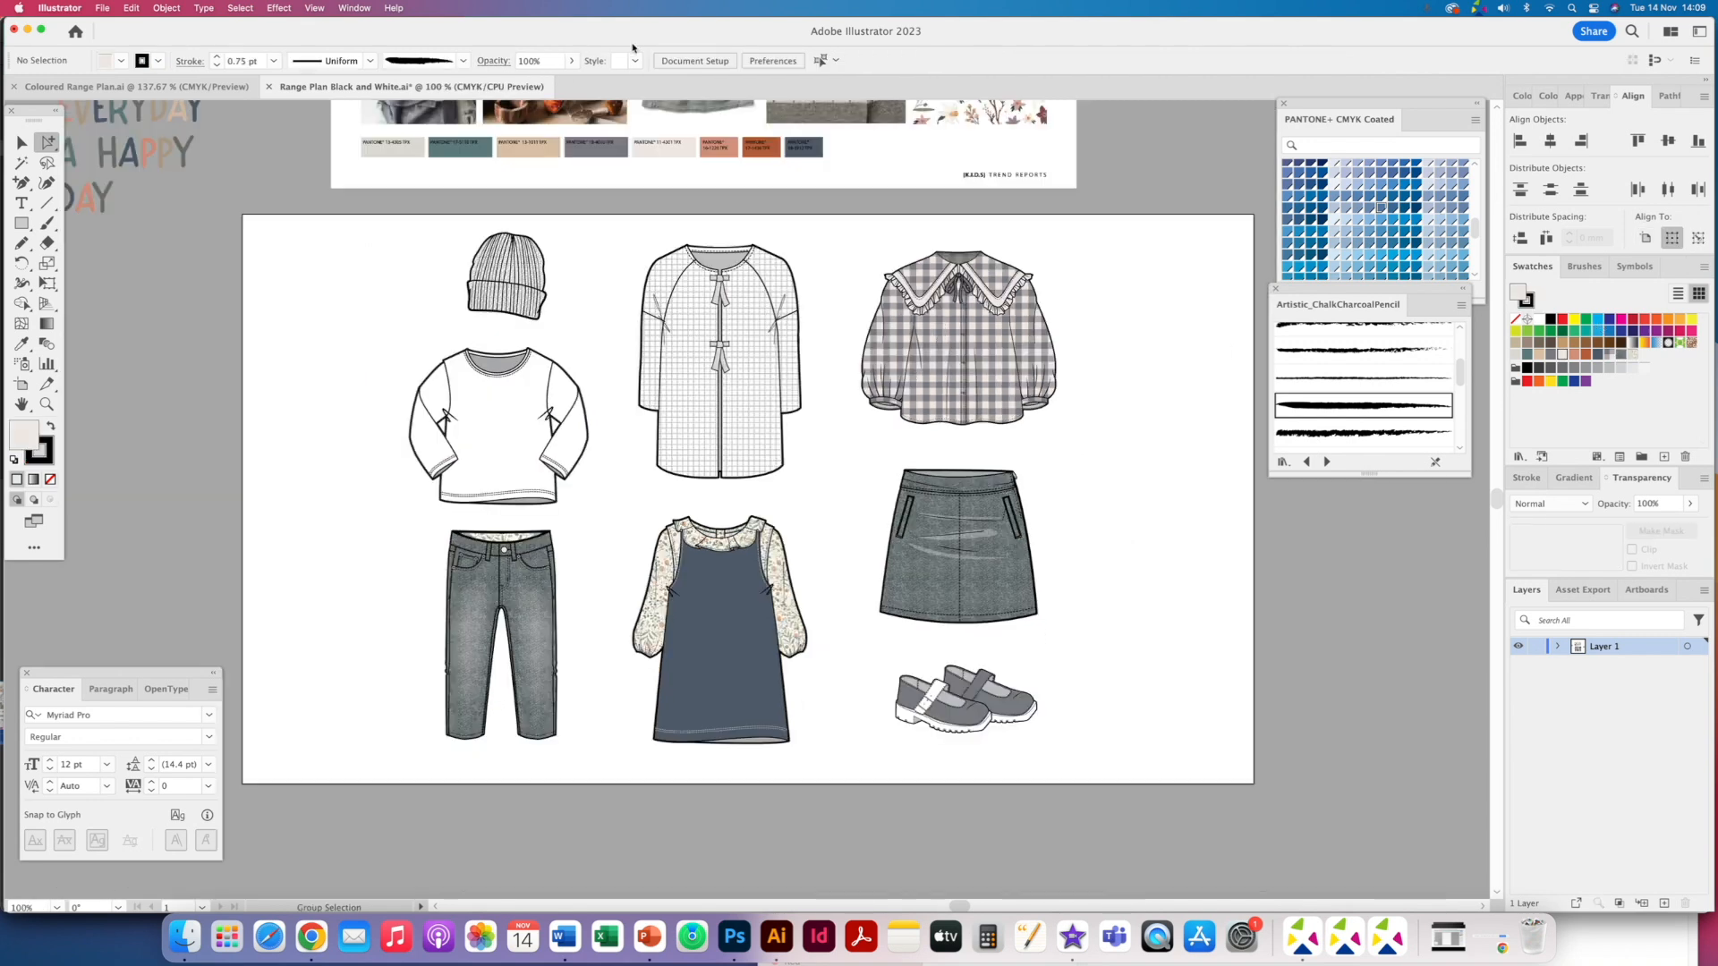
key("super+minus")
left_click_drag(697, 313, 674, 442)
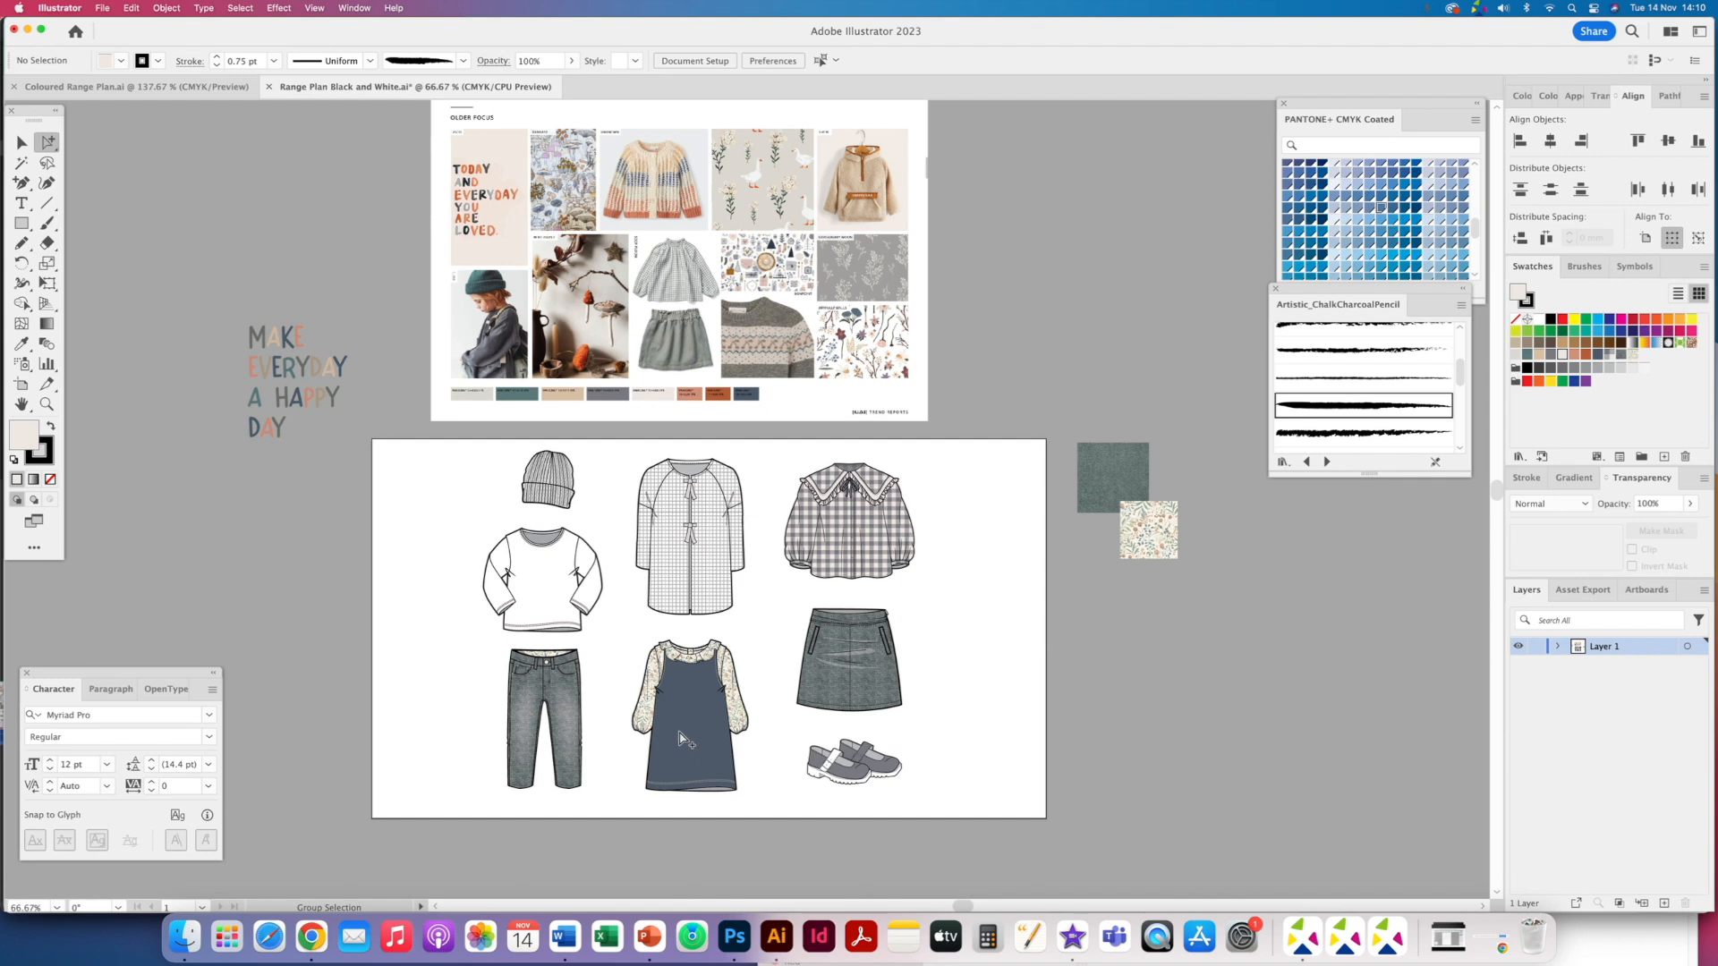
left_click(551, 598)
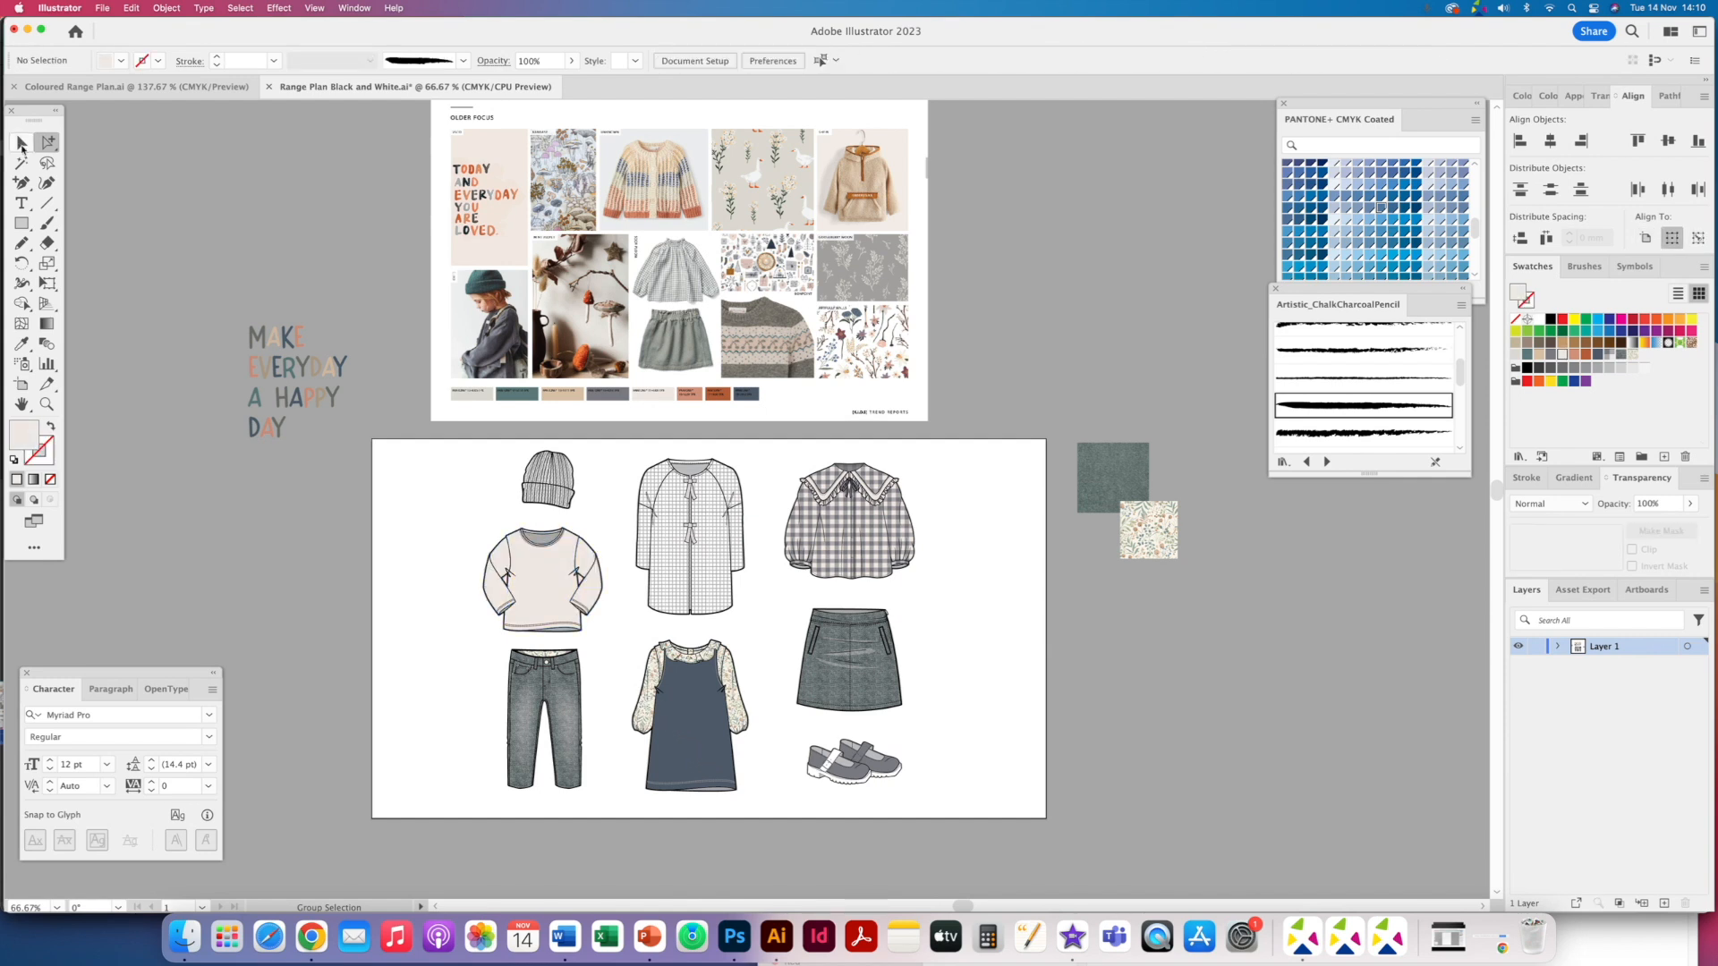
left_click(27, 145)
key("super+a")
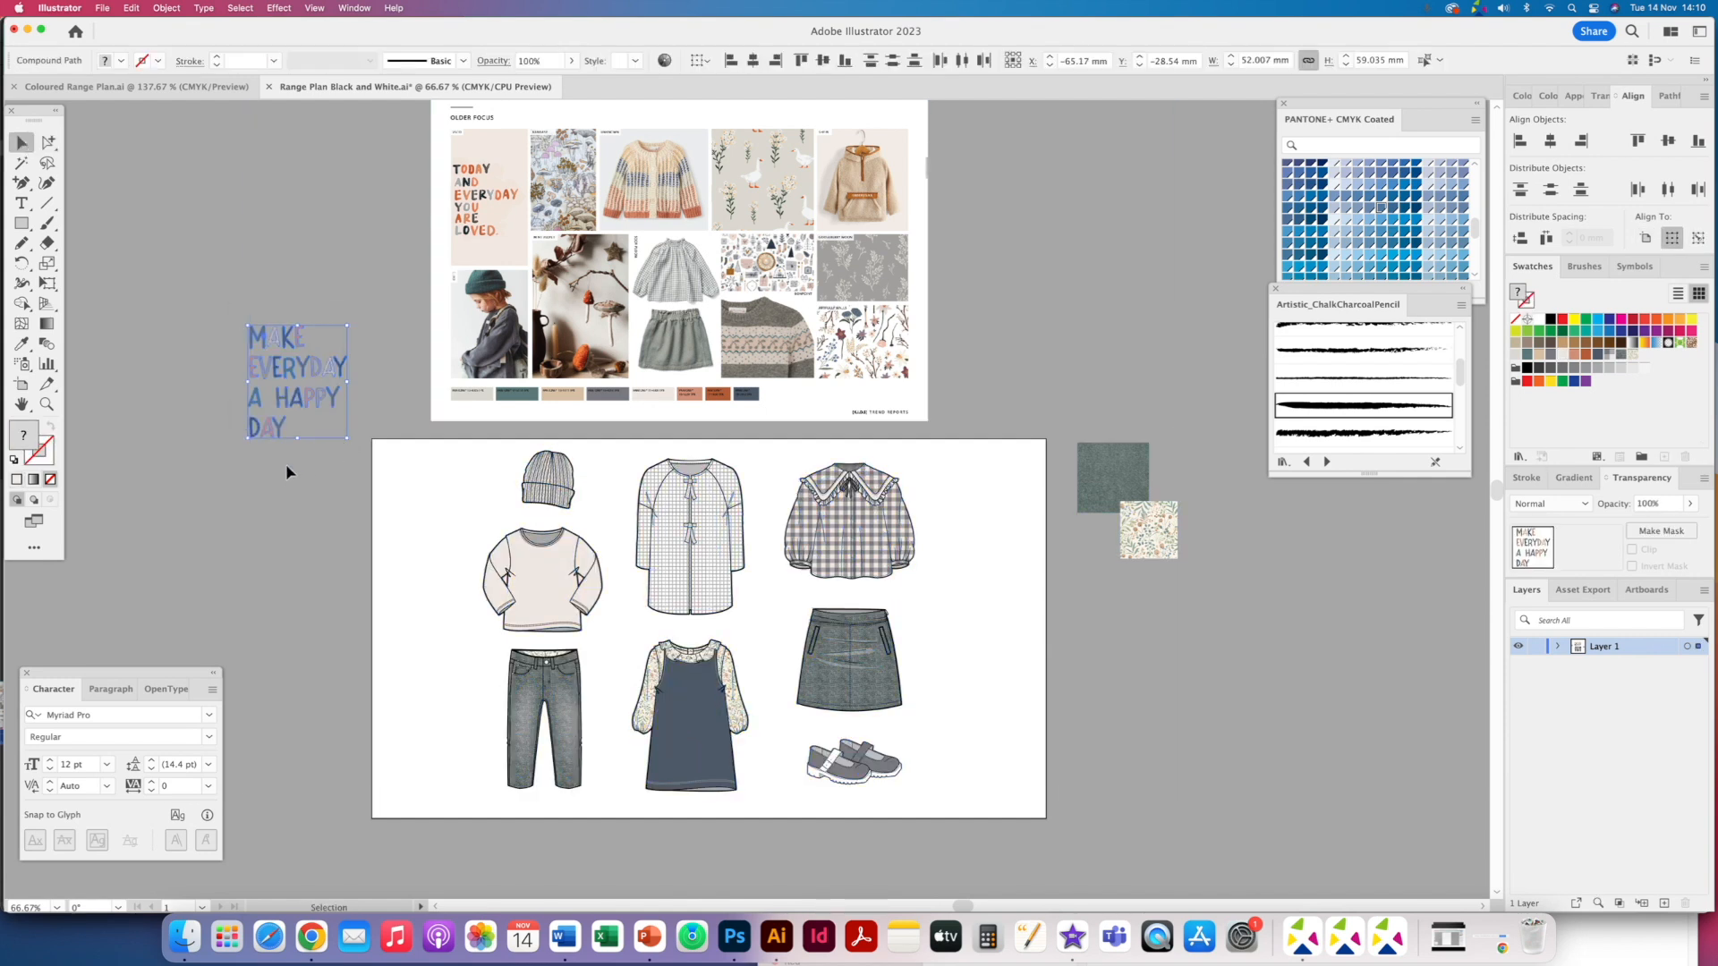
left_click_drag(293, 381, 546, 581)
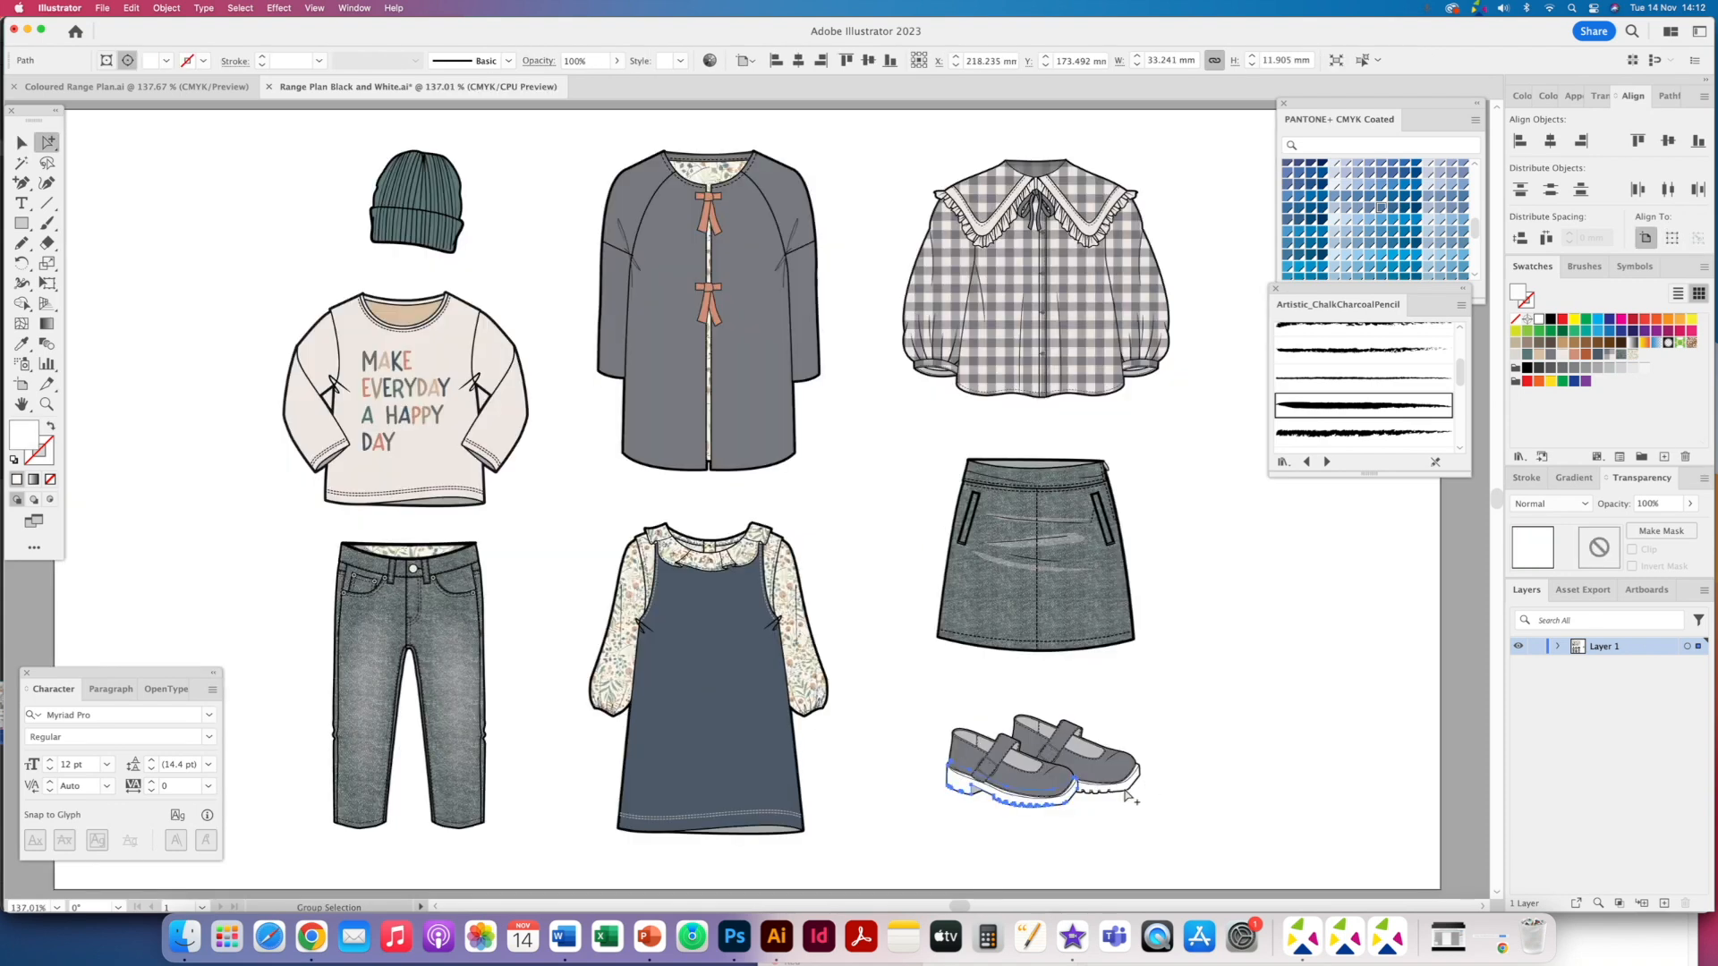
- Select the front shoe's sole and fill it with the beige swatch
left_click(1129, 794)
left_click(1136, 799)
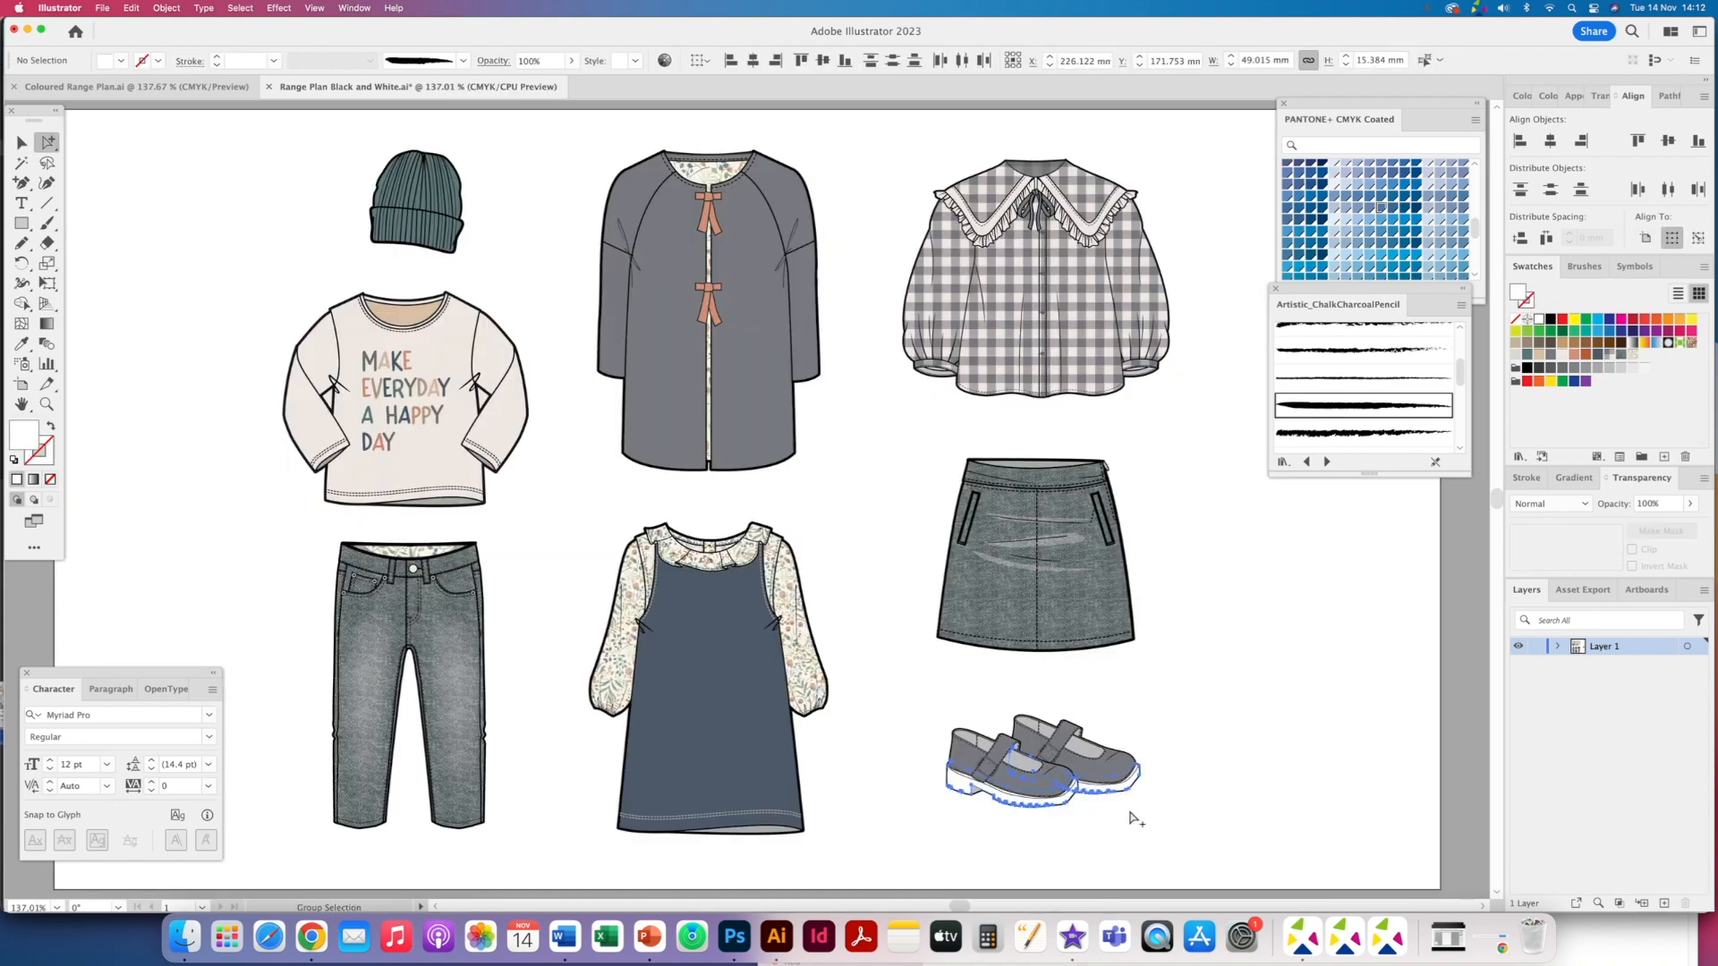
key("super+equal")
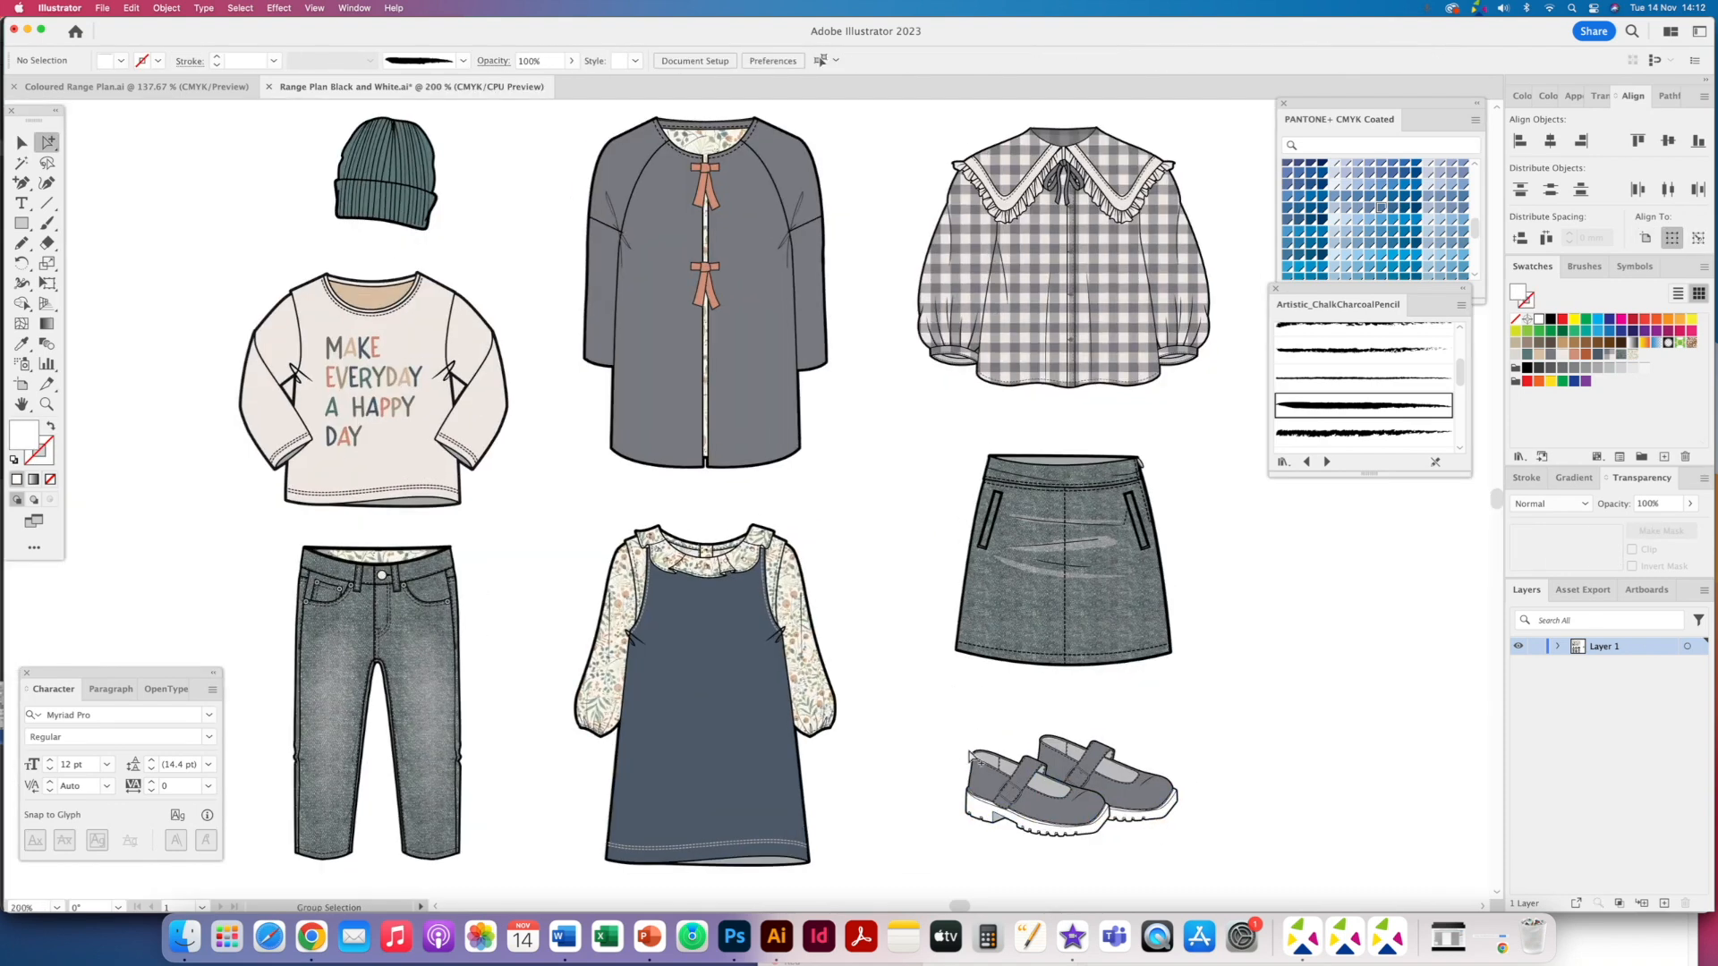
key("super+equal")
scroll(901, 677, "down", 3)
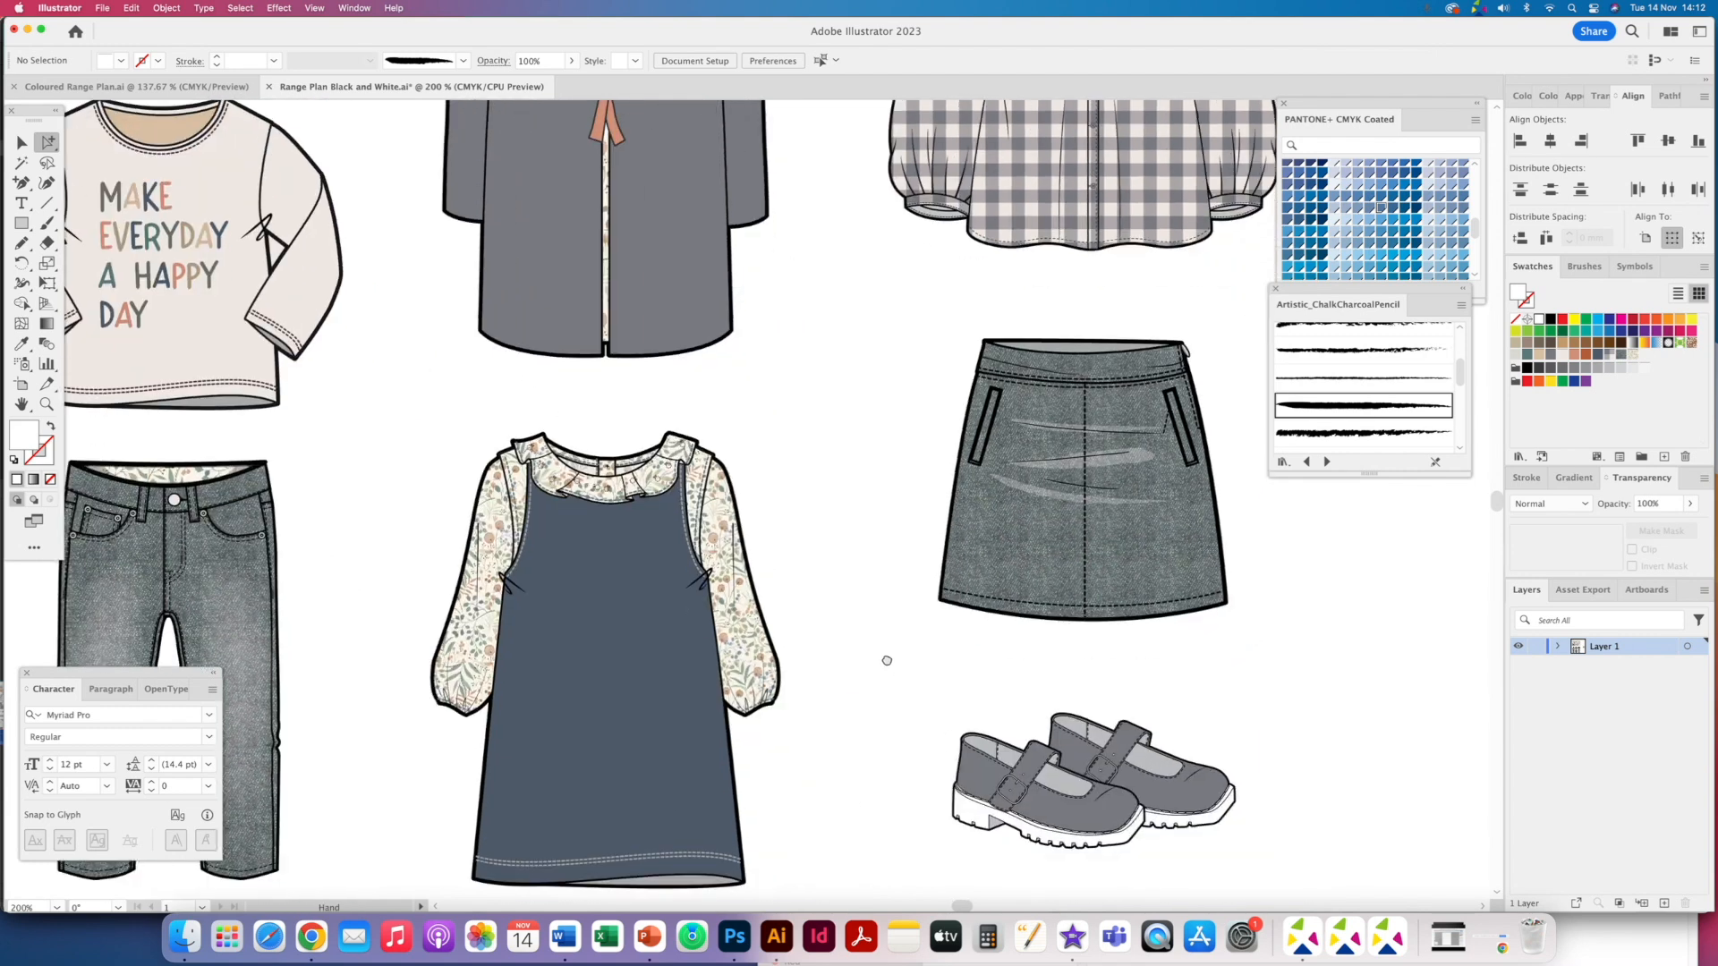
left_click(965, 814)
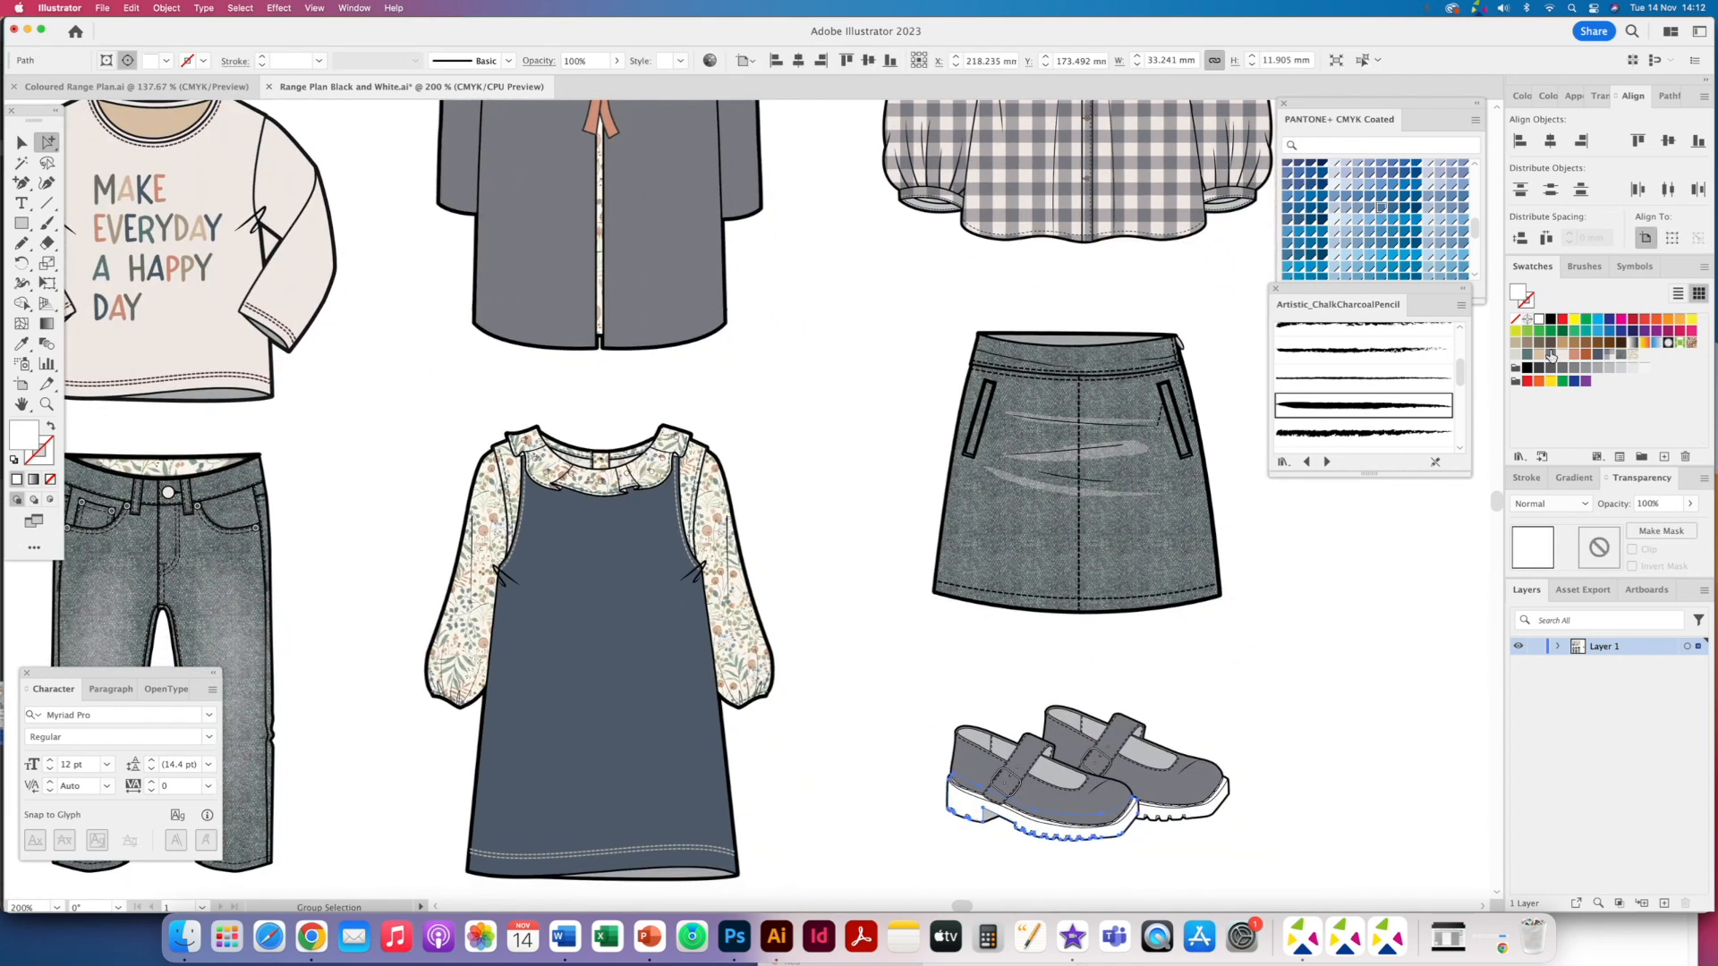
left_click(1539, 354)
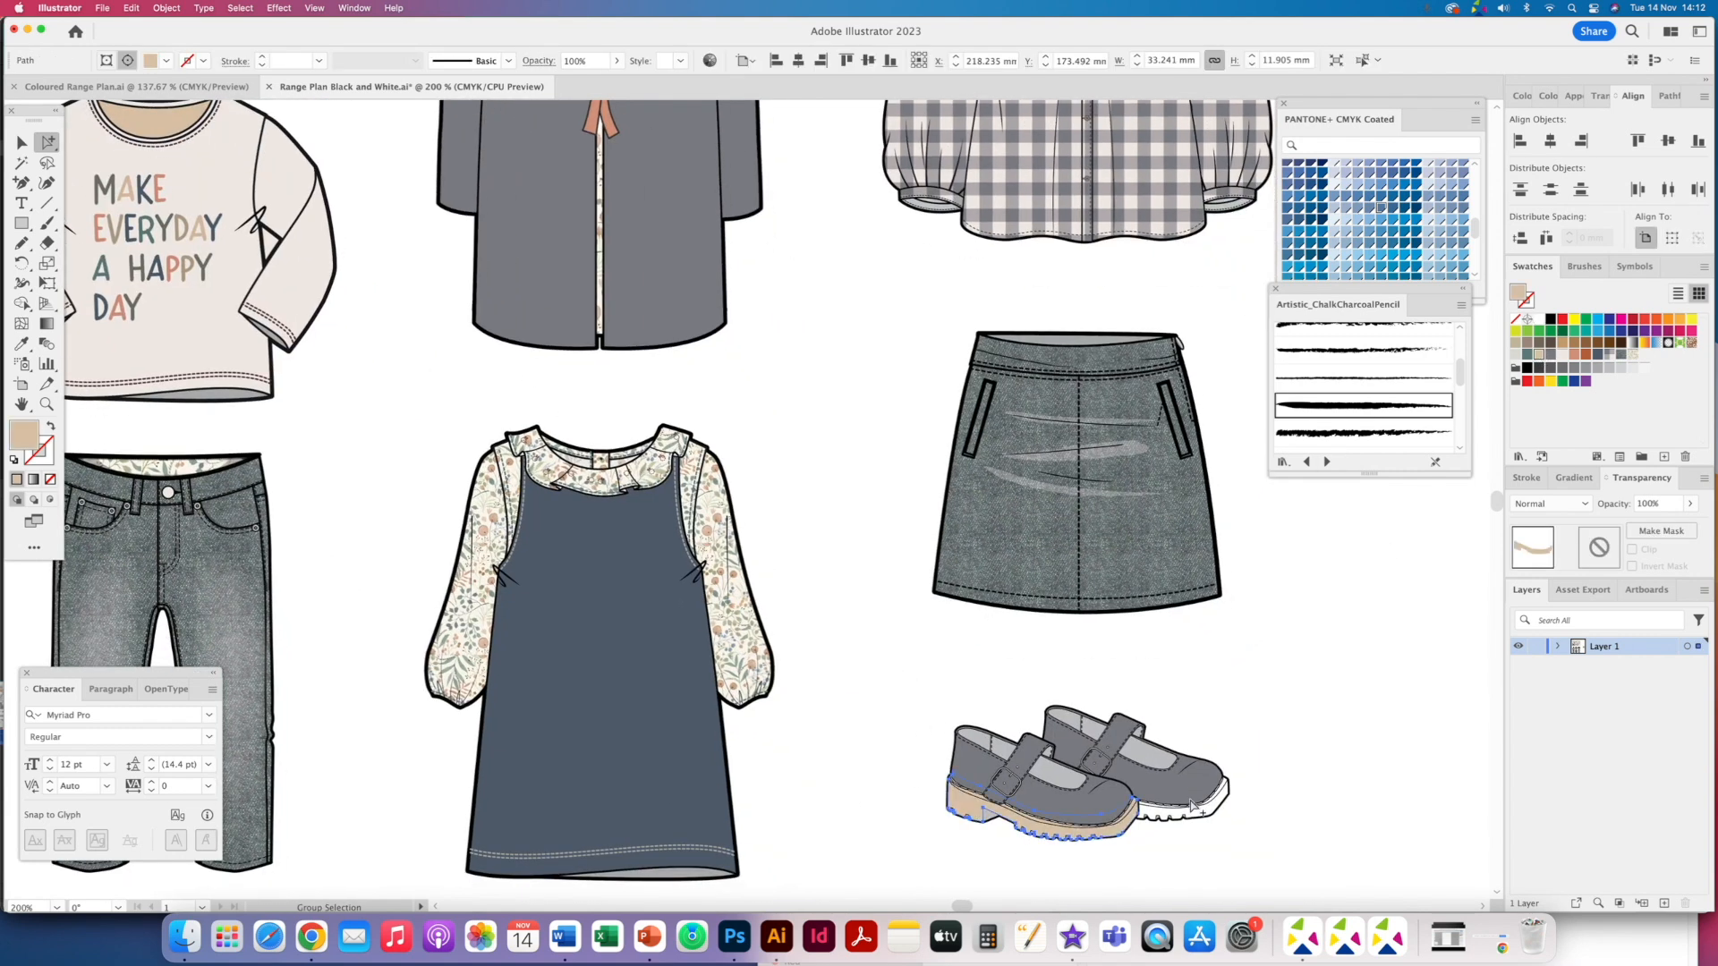
- Fill the back shoe's sole with the same beige swatch
left_click(1195, 811)
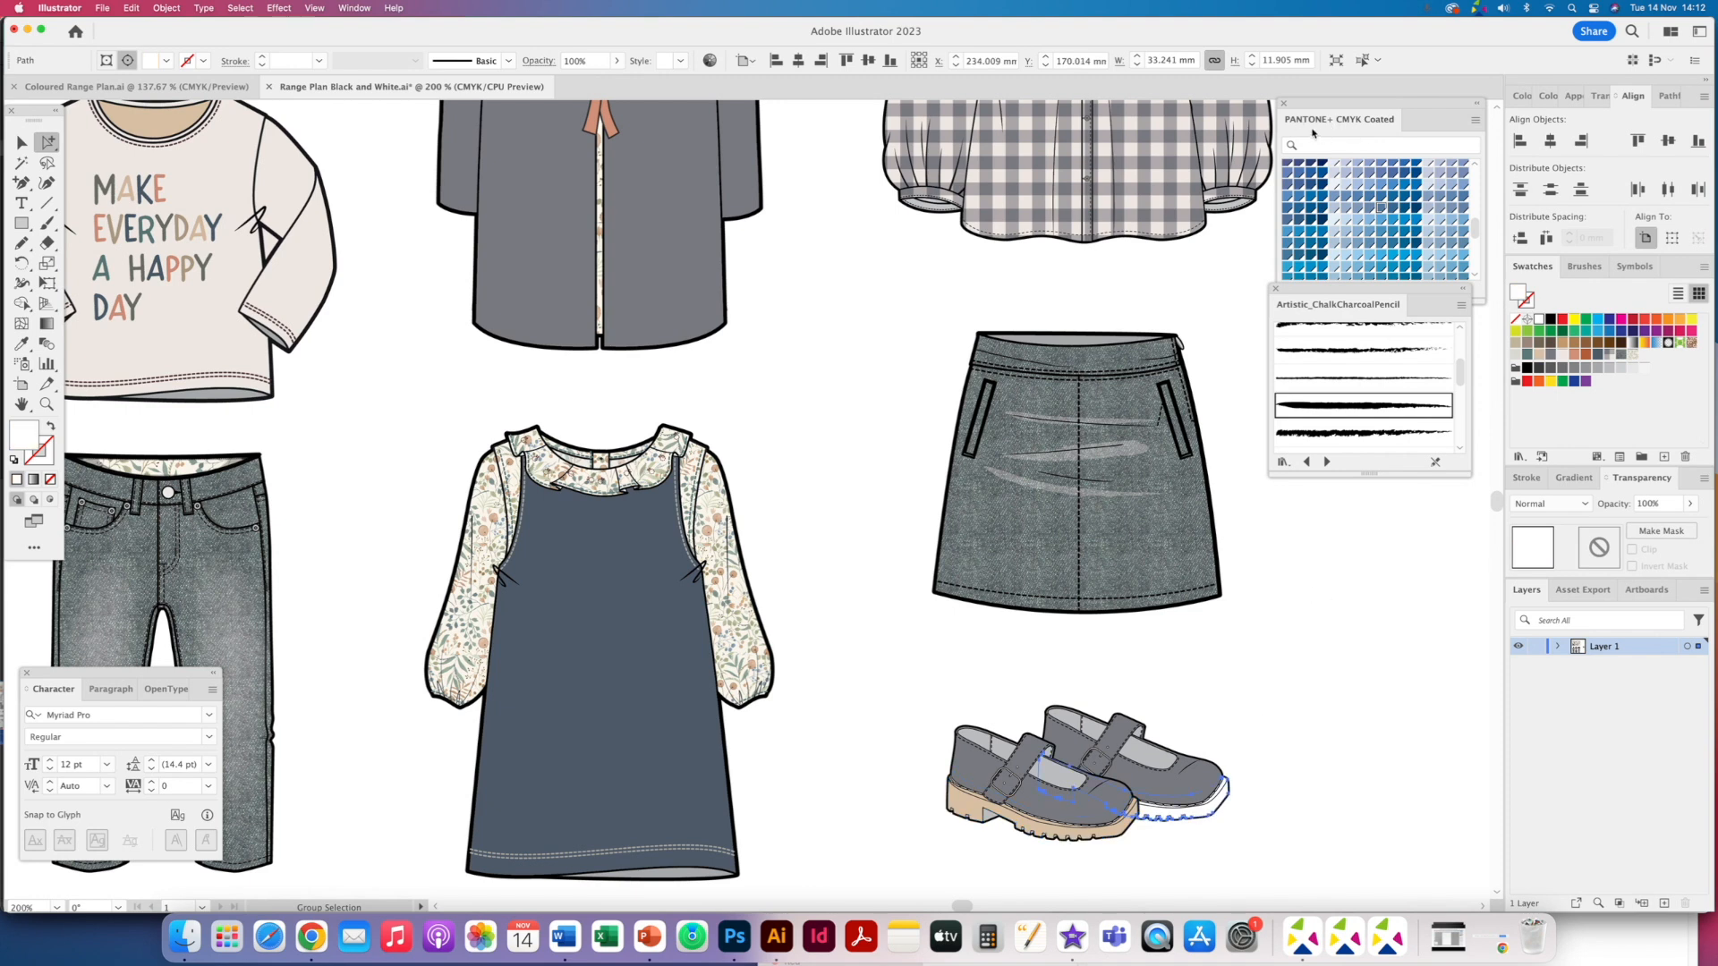
left_click(1326, 102)
left_click(354, 9)
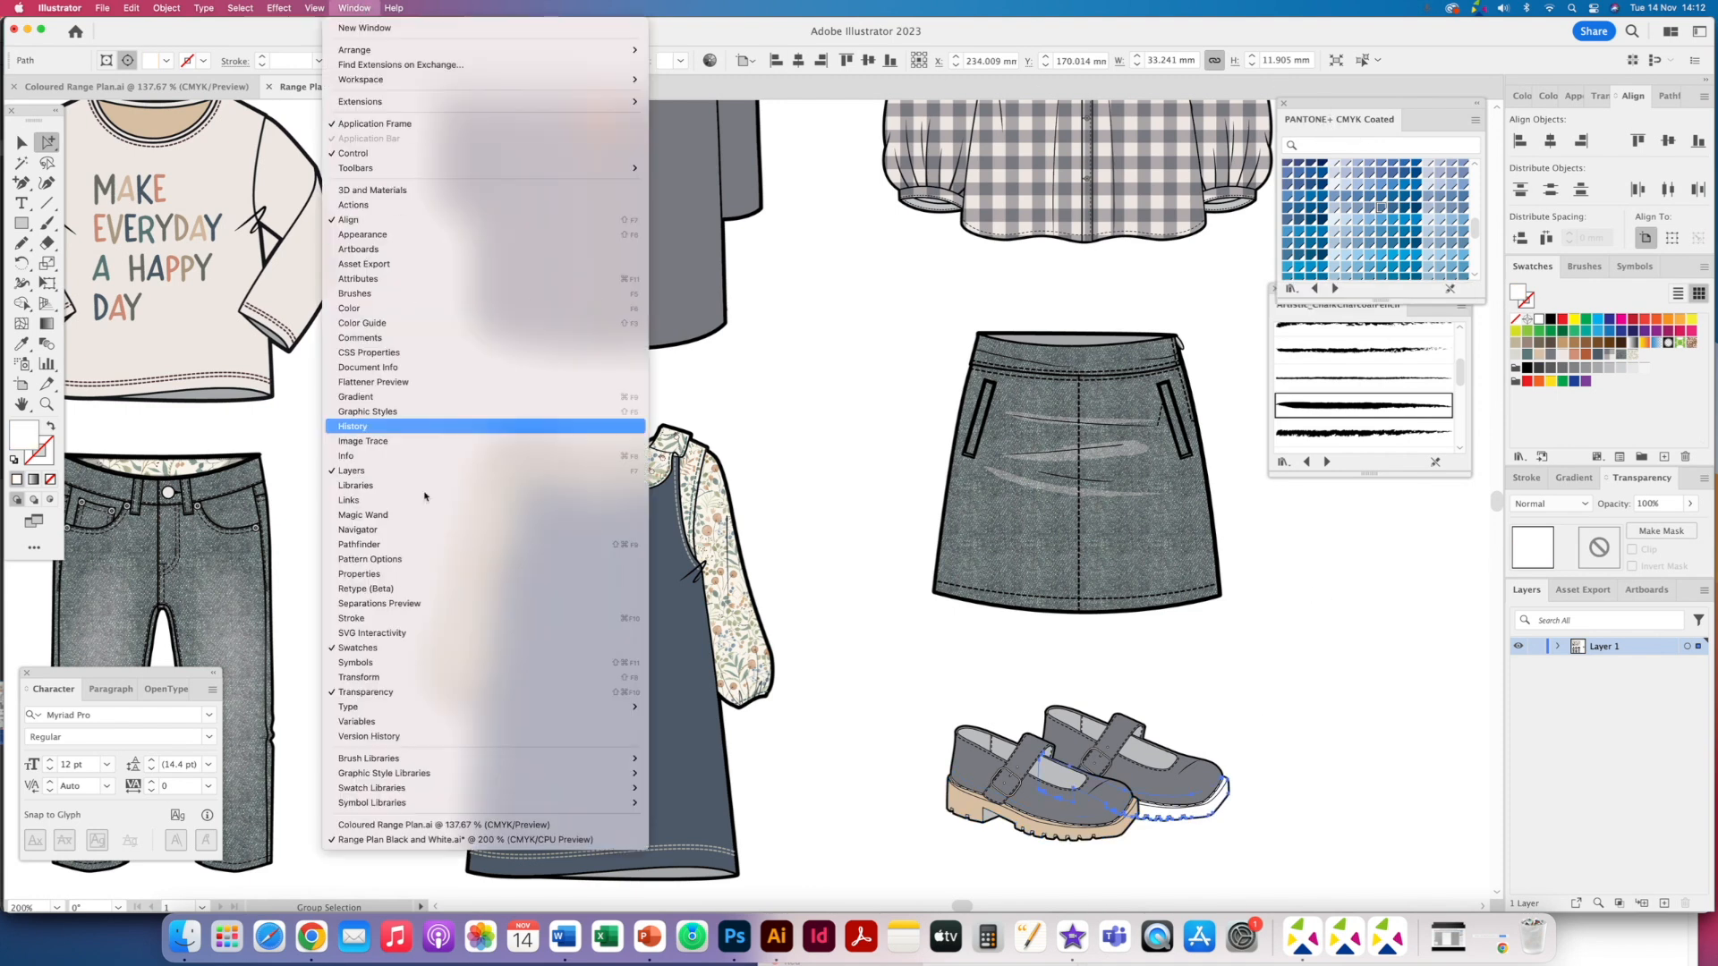
mouse_move(447, 788)
mouse_move(698, 597)
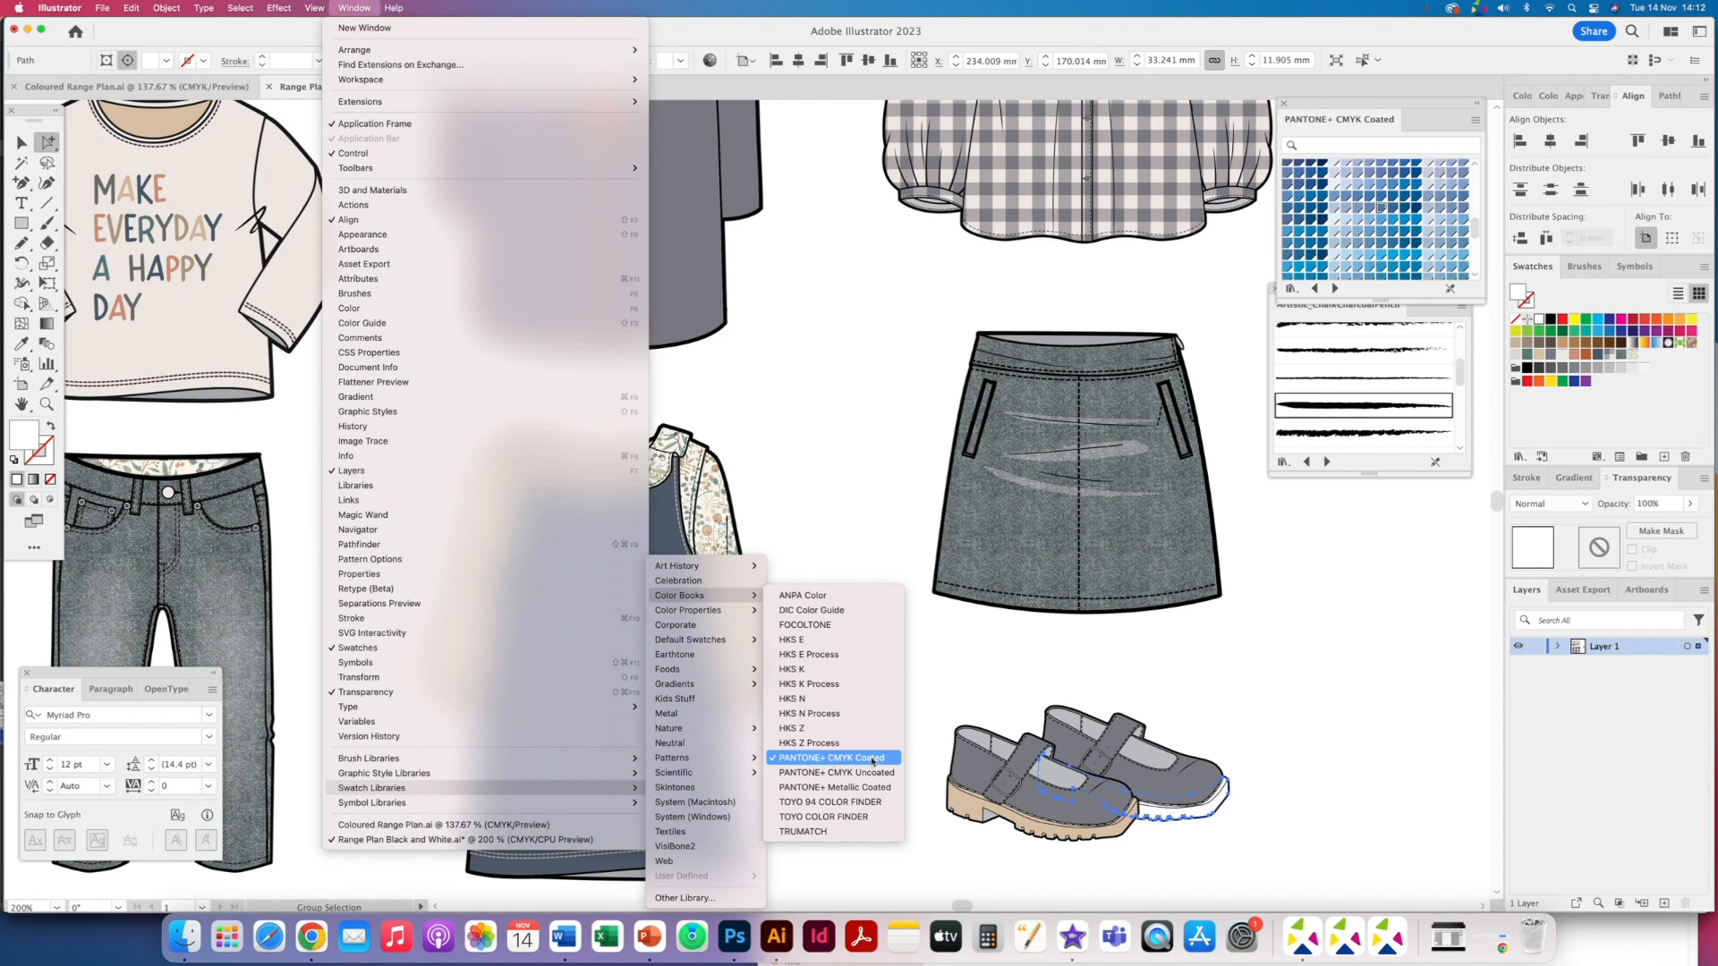
left_click(1350, 549)
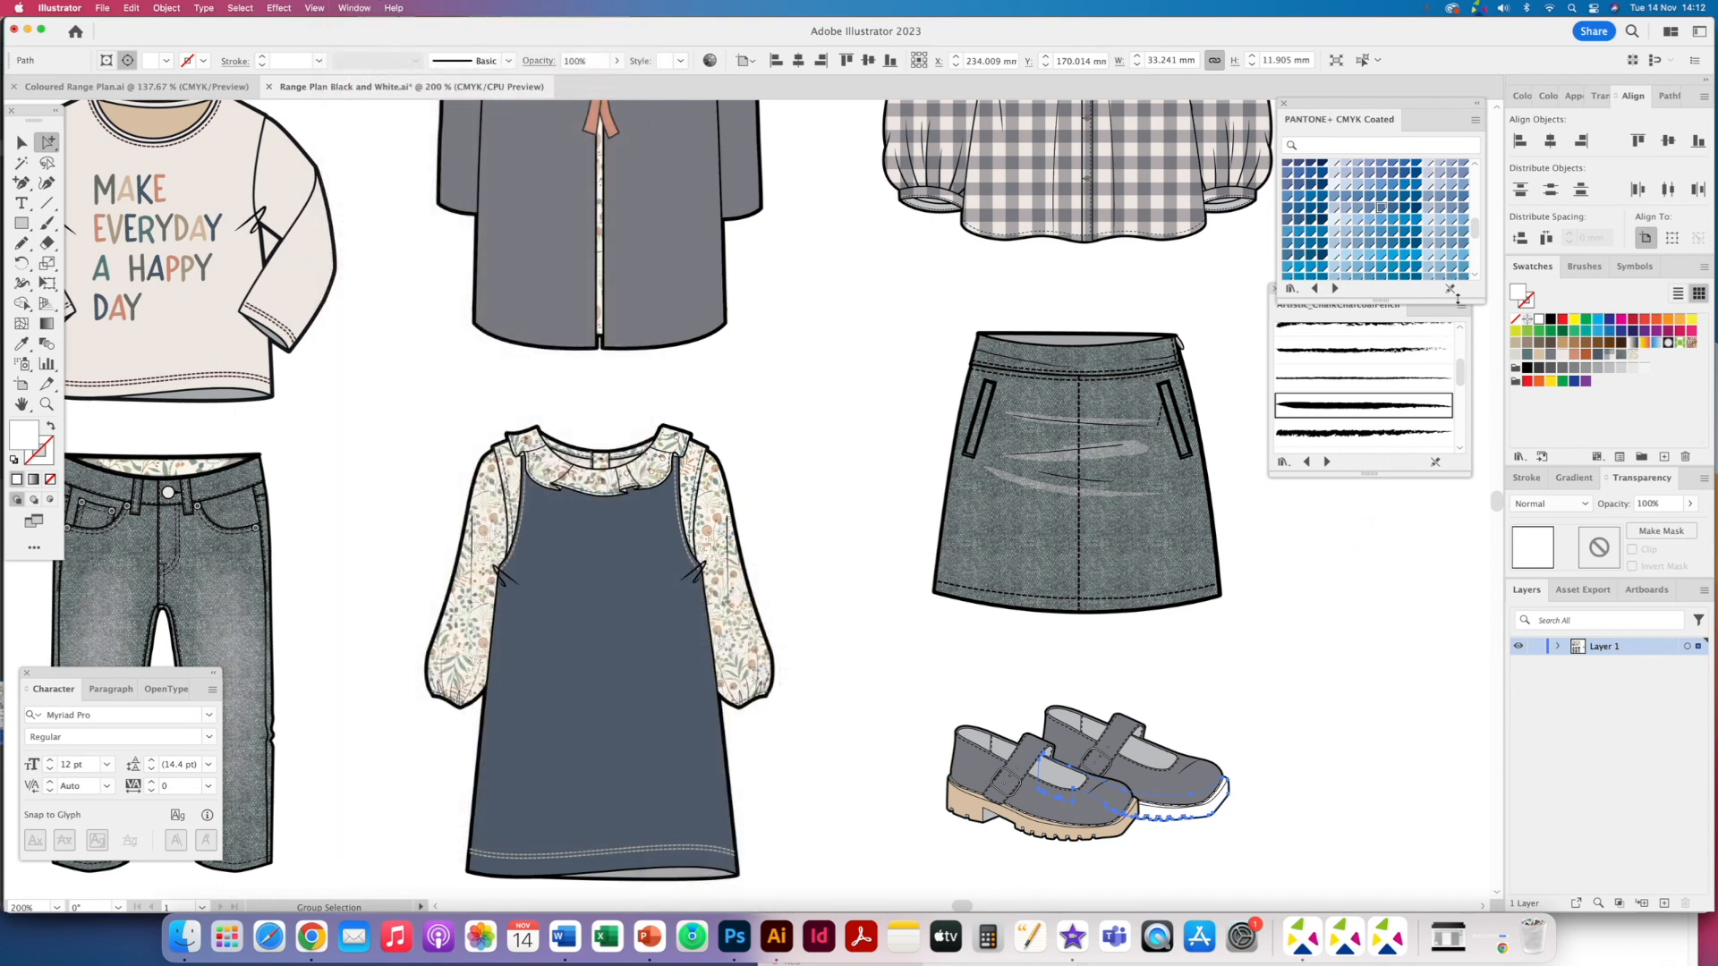
left_click(1540, 358)
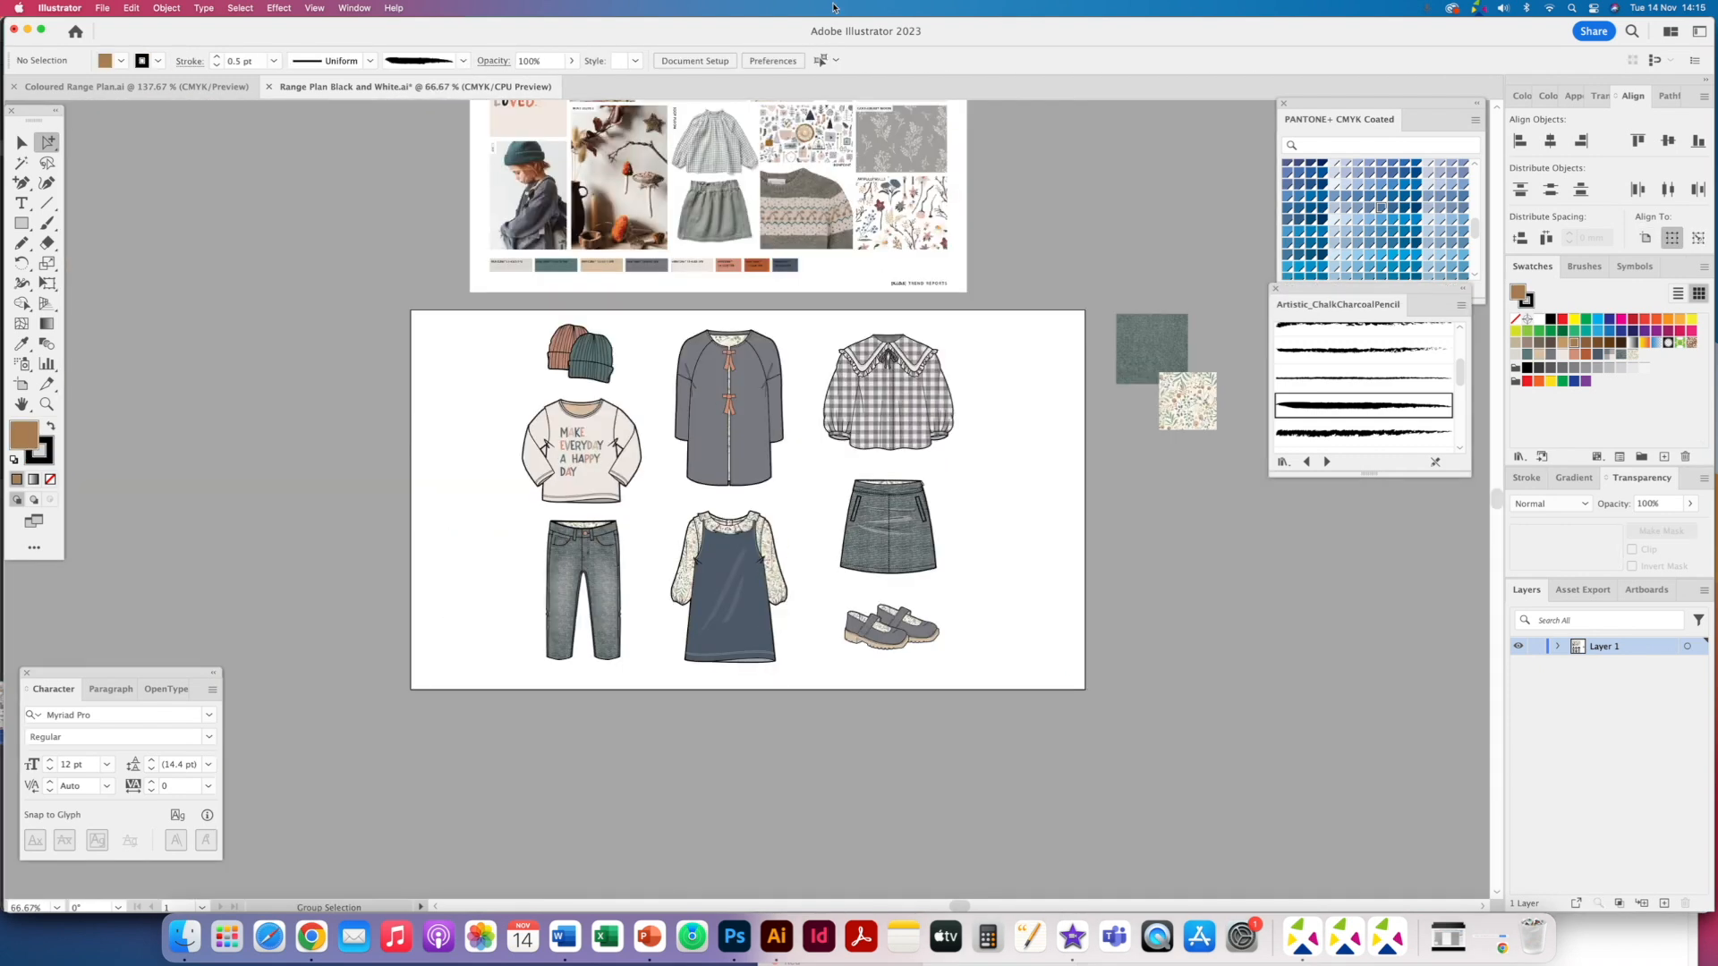
- Select the cardigan body and fill it with the beige swatch
left_click_drag(687, 332, 658, 493)
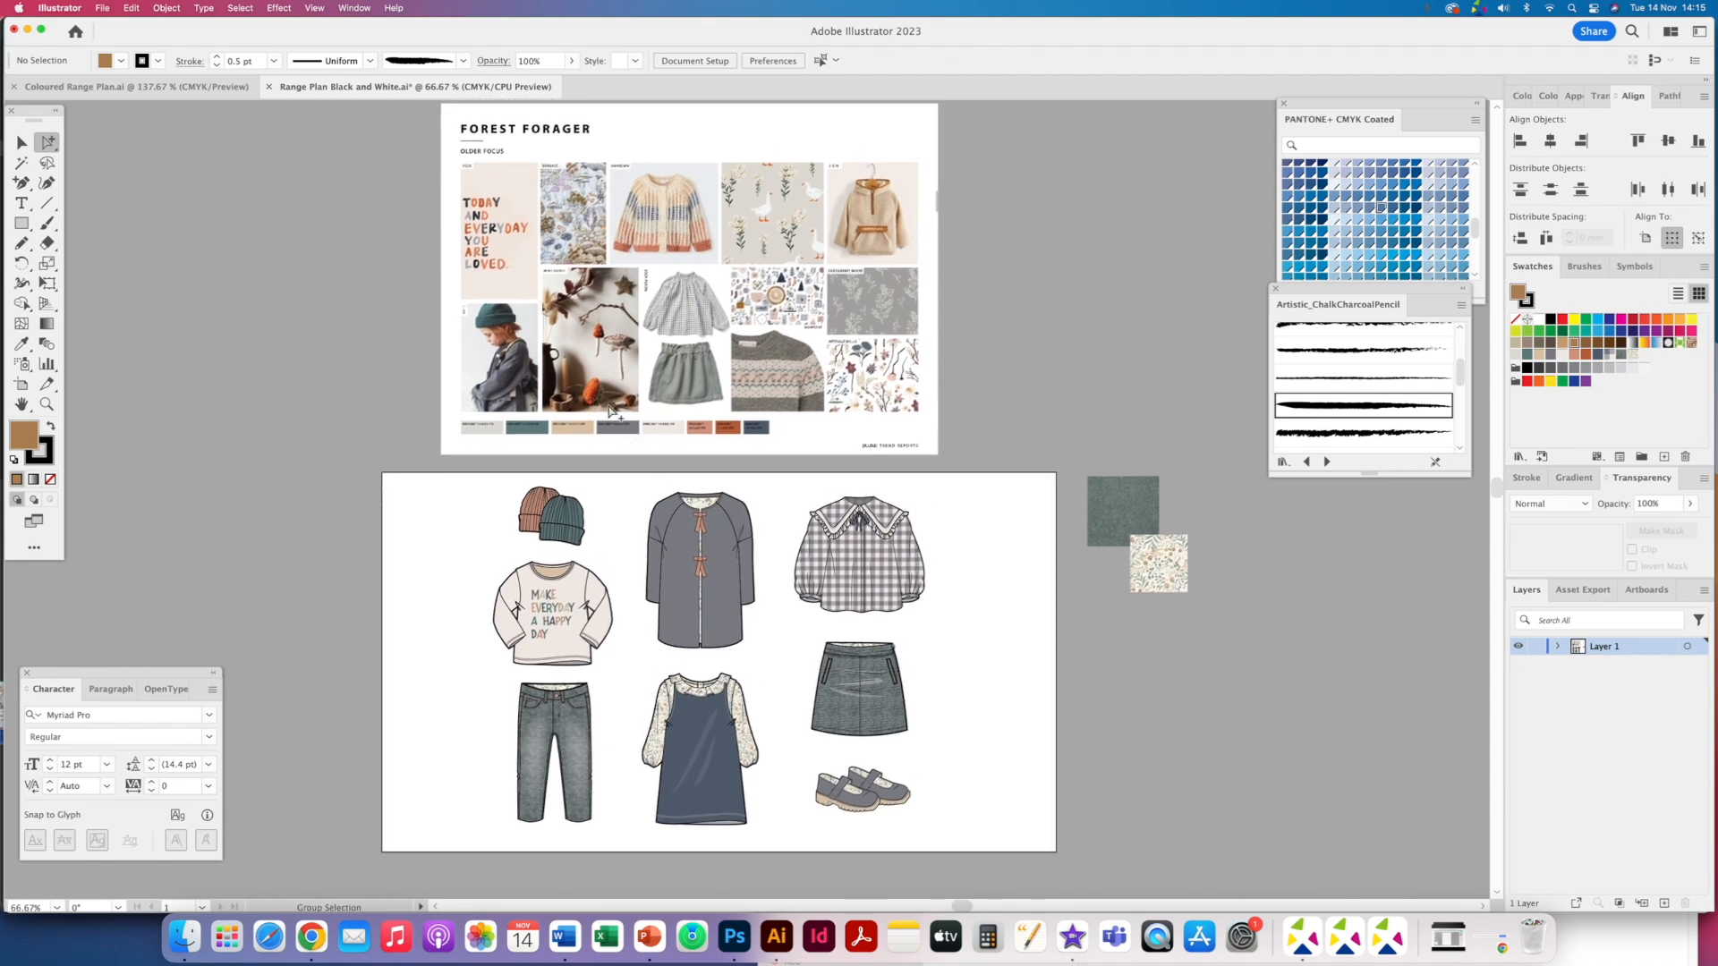
left_click(677, 577)
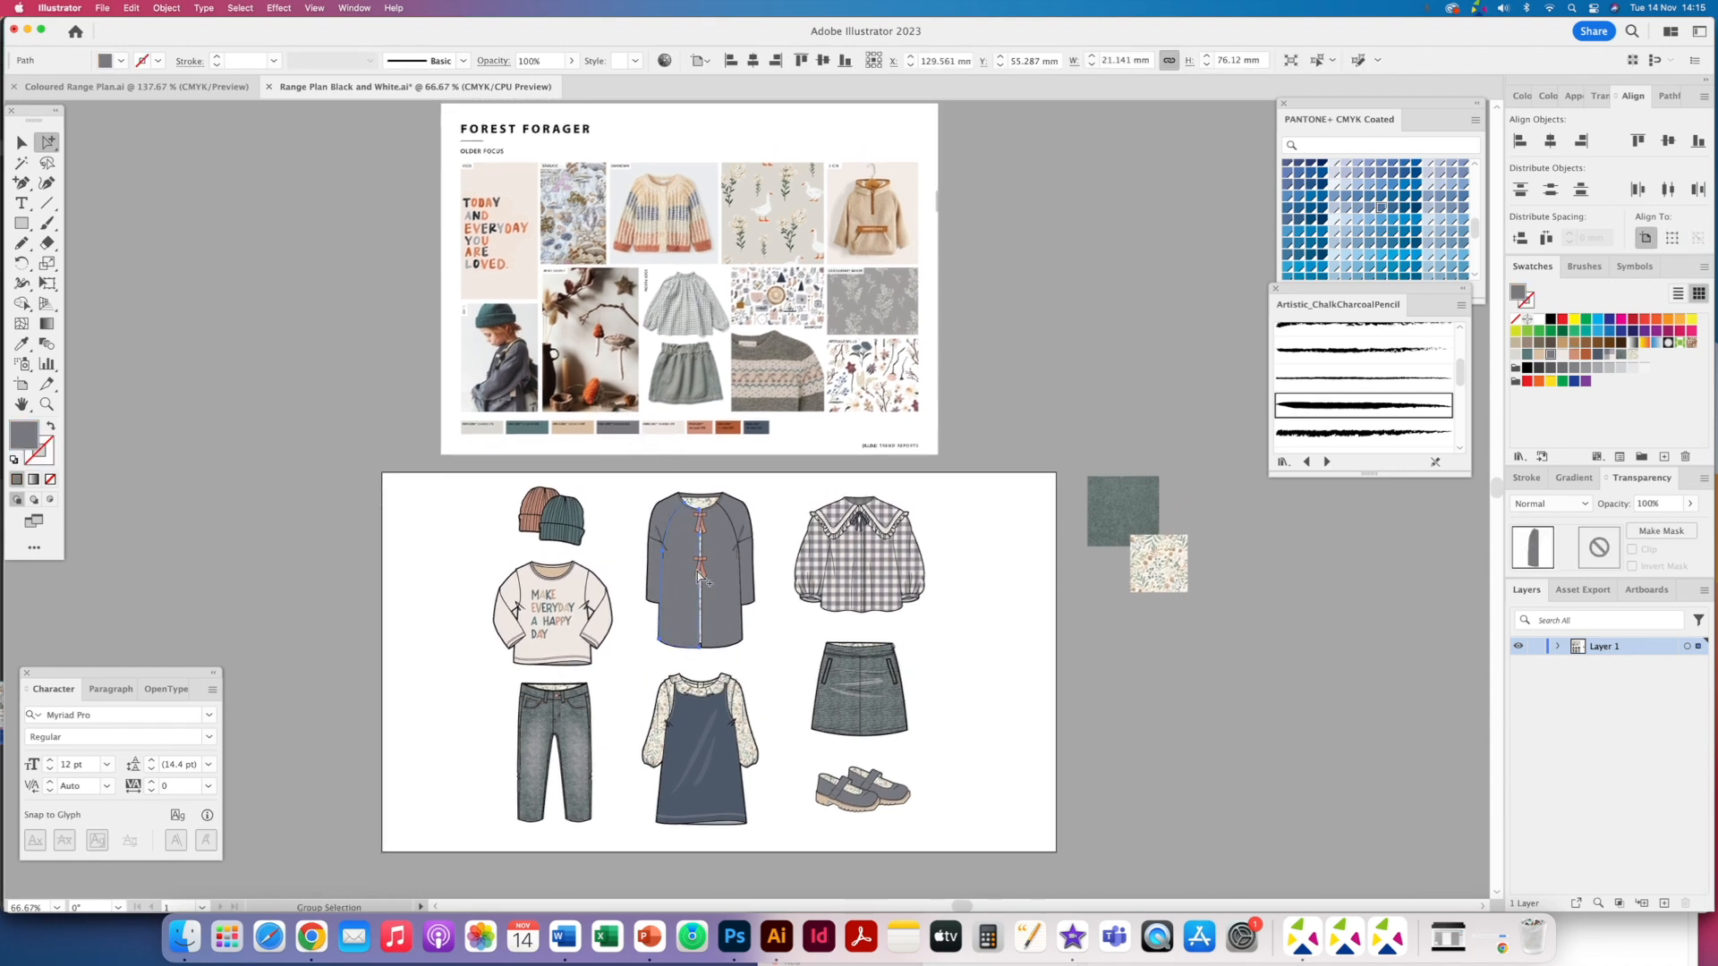
left_click(738, 525, "shift")
left_click(663, 518, "shift")
left_click(1575, 357)
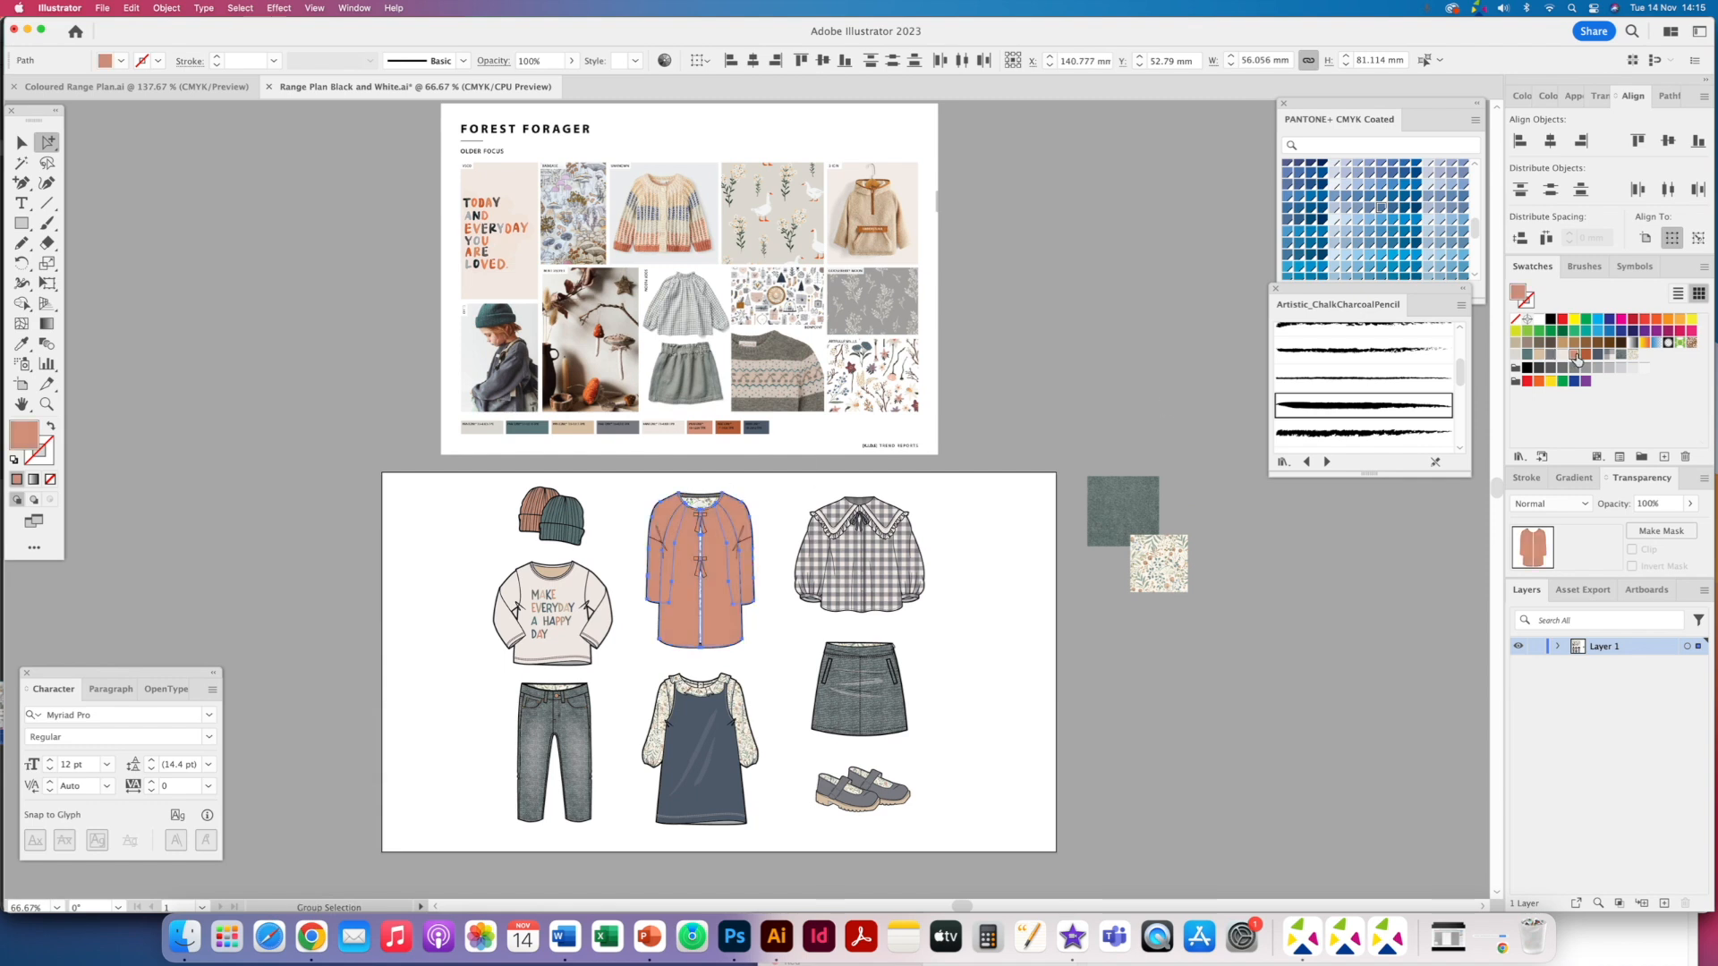
left_click(1540, 357)
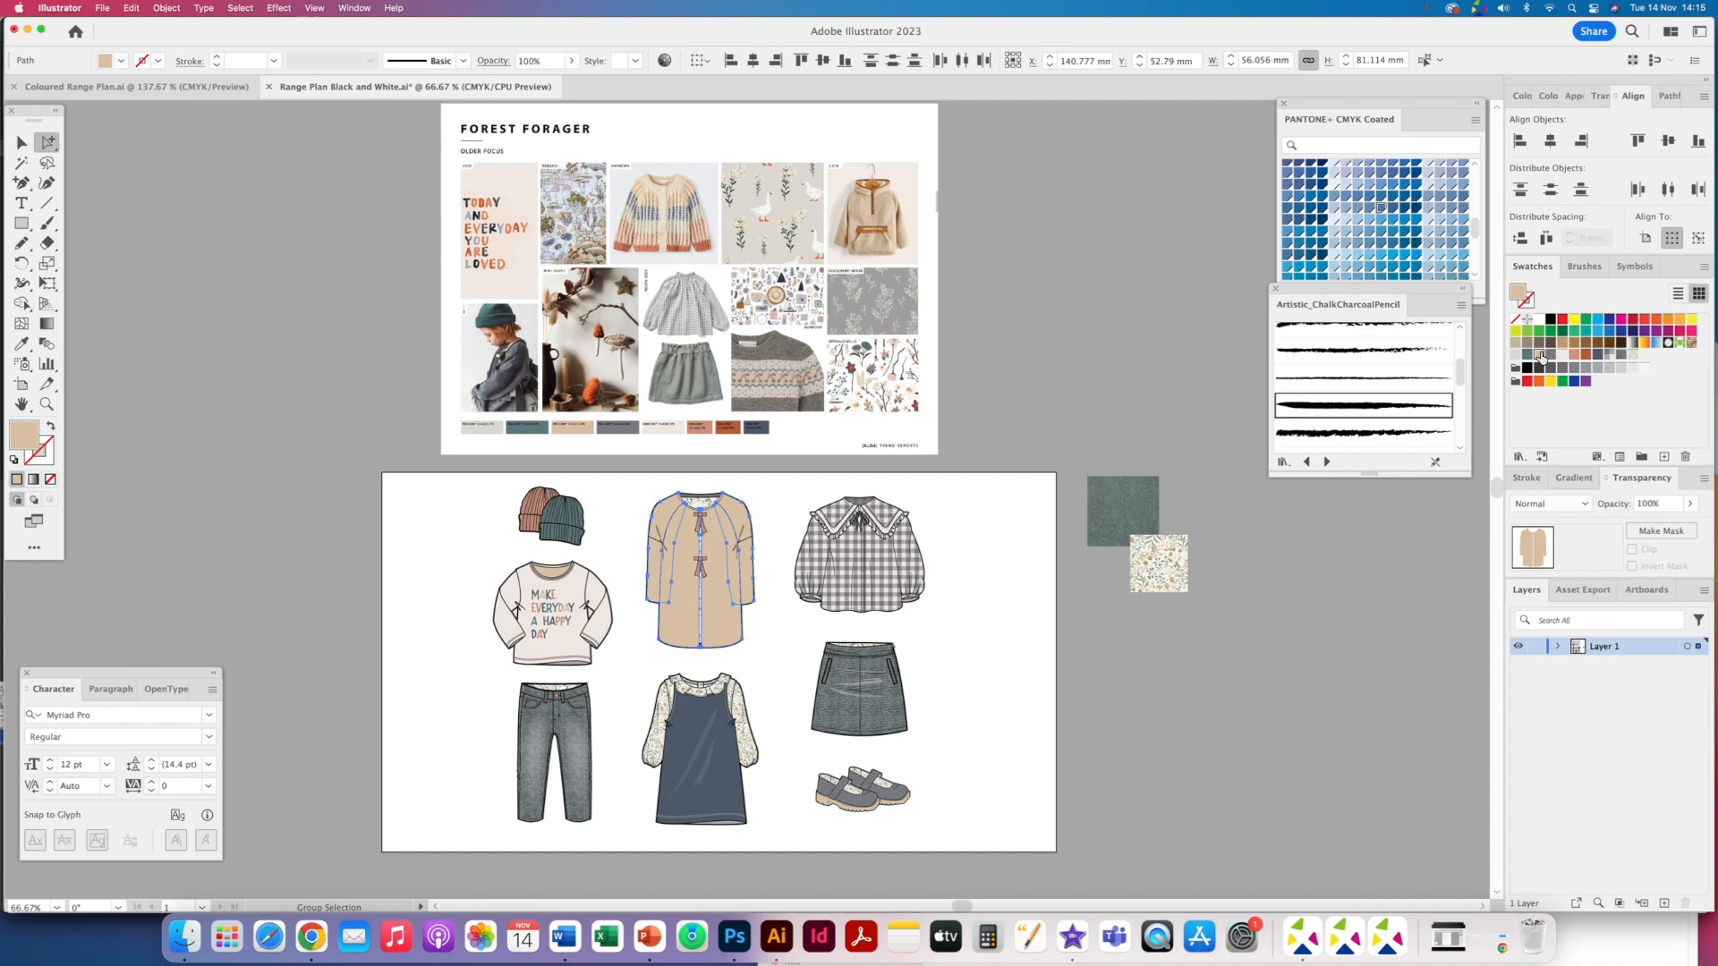
left_click(953, 644)
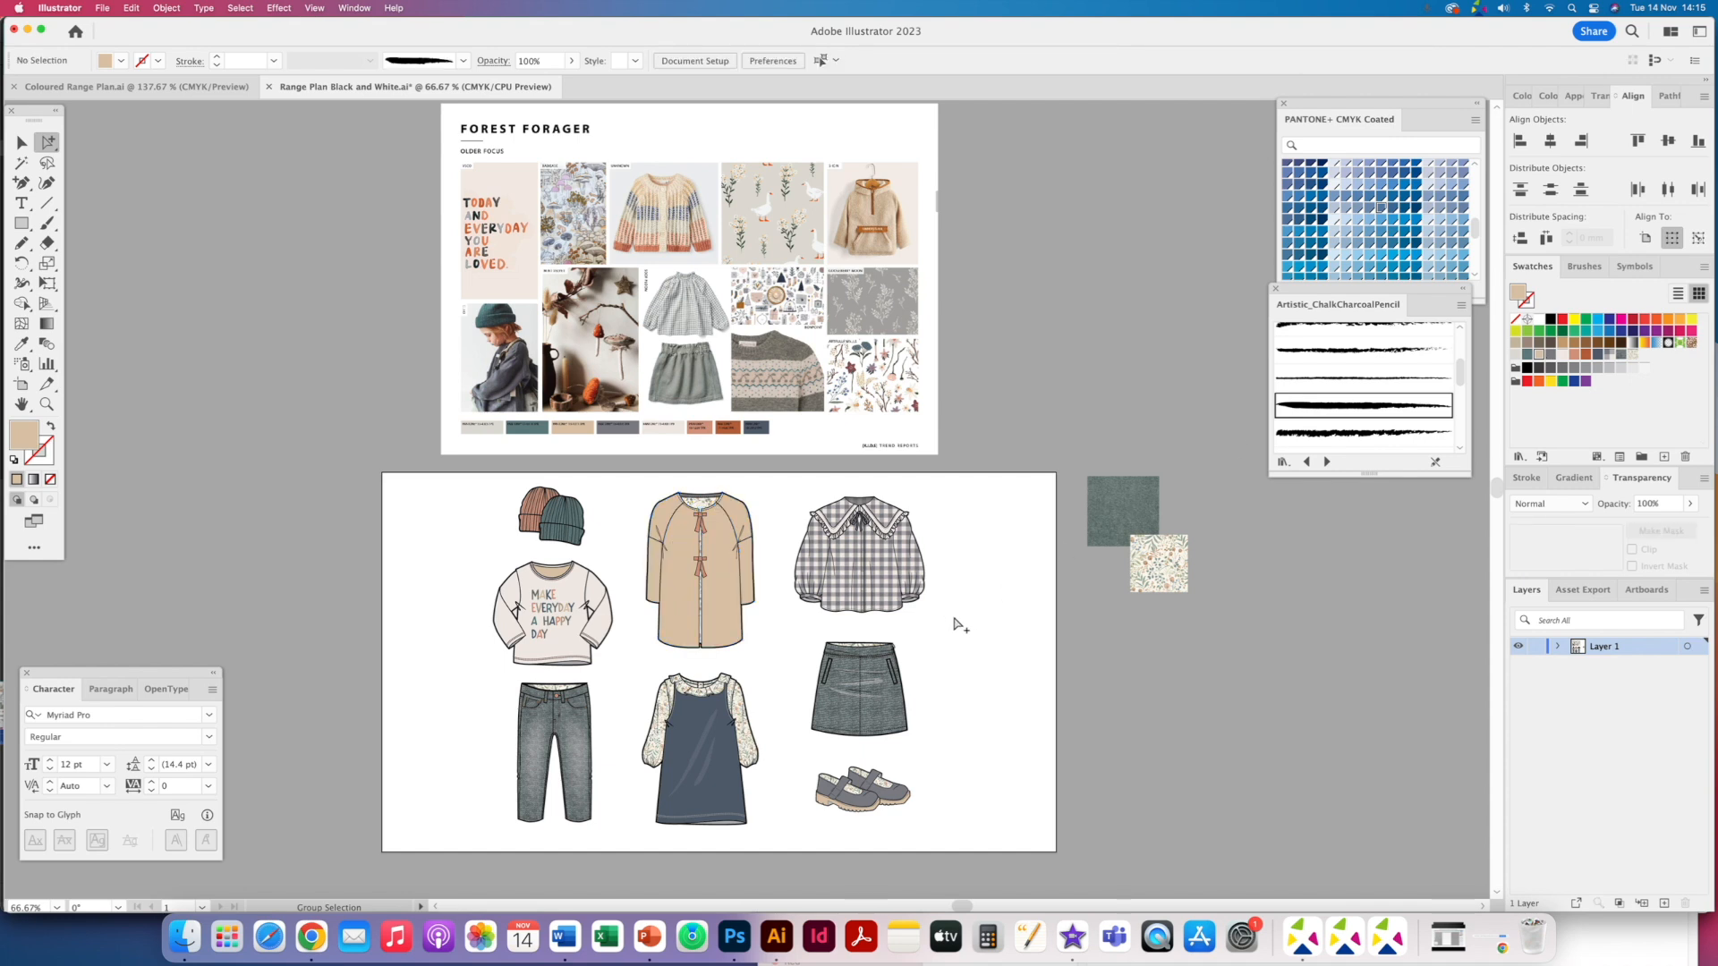
- Fill the cardigan's neck binding with the terracotta swatch and delete a selected bow piece from its front
key("super+equal")
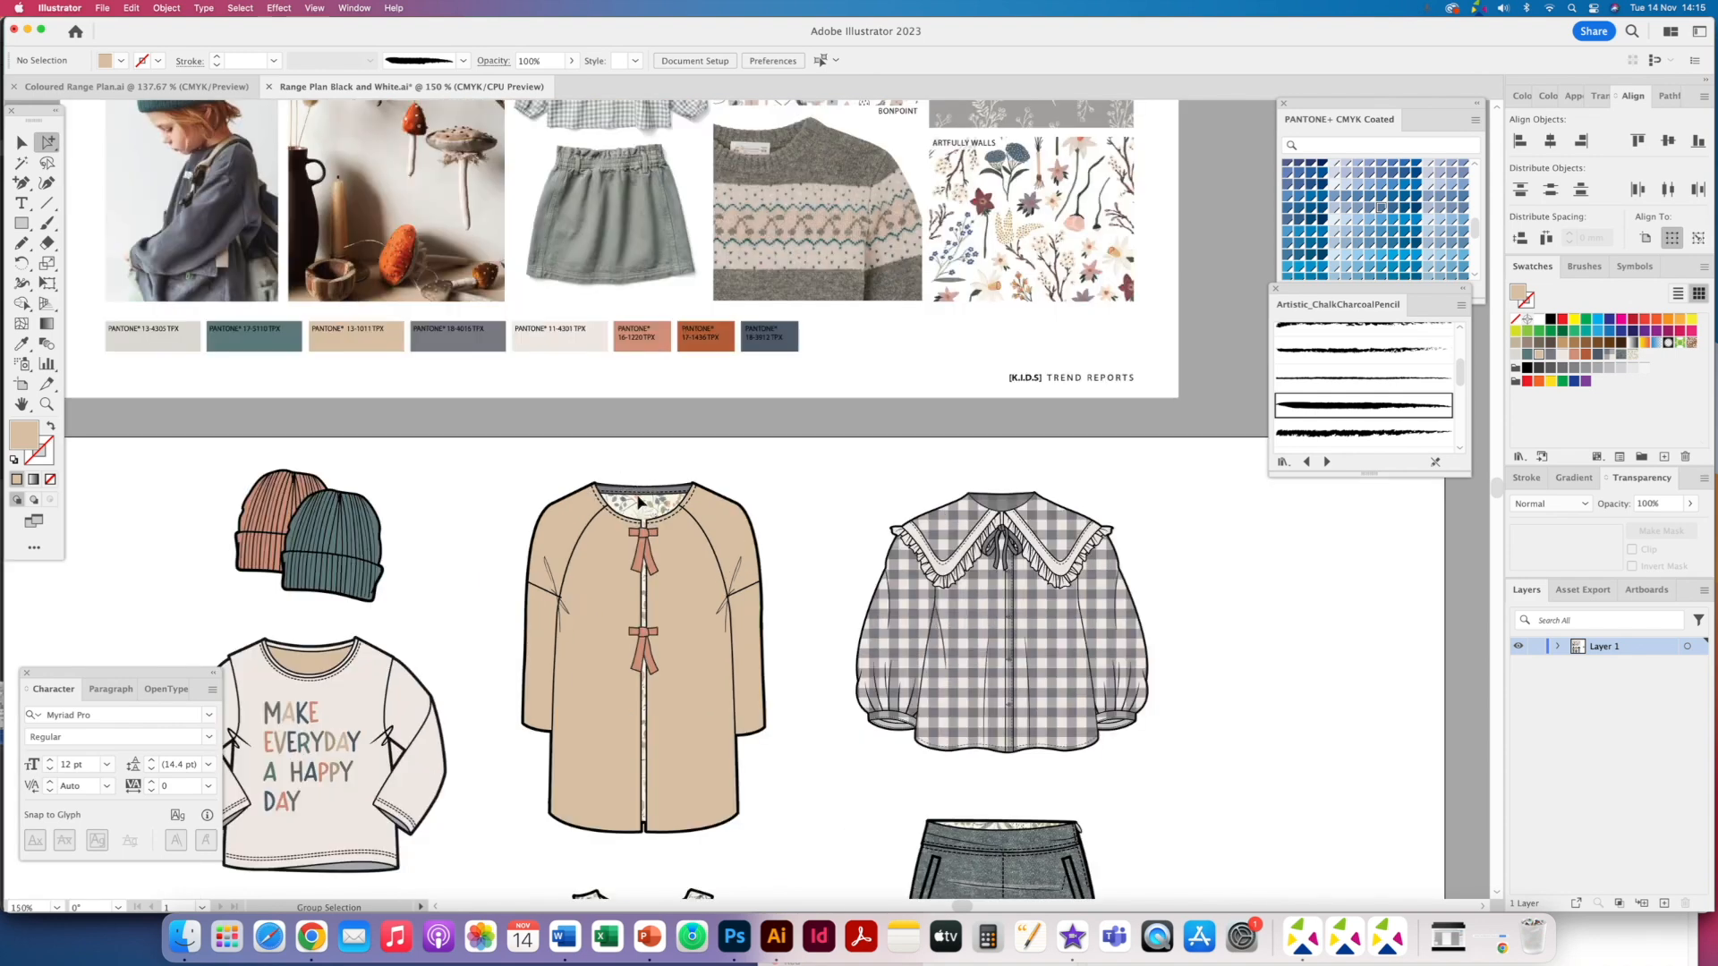
left_click(644, 503)
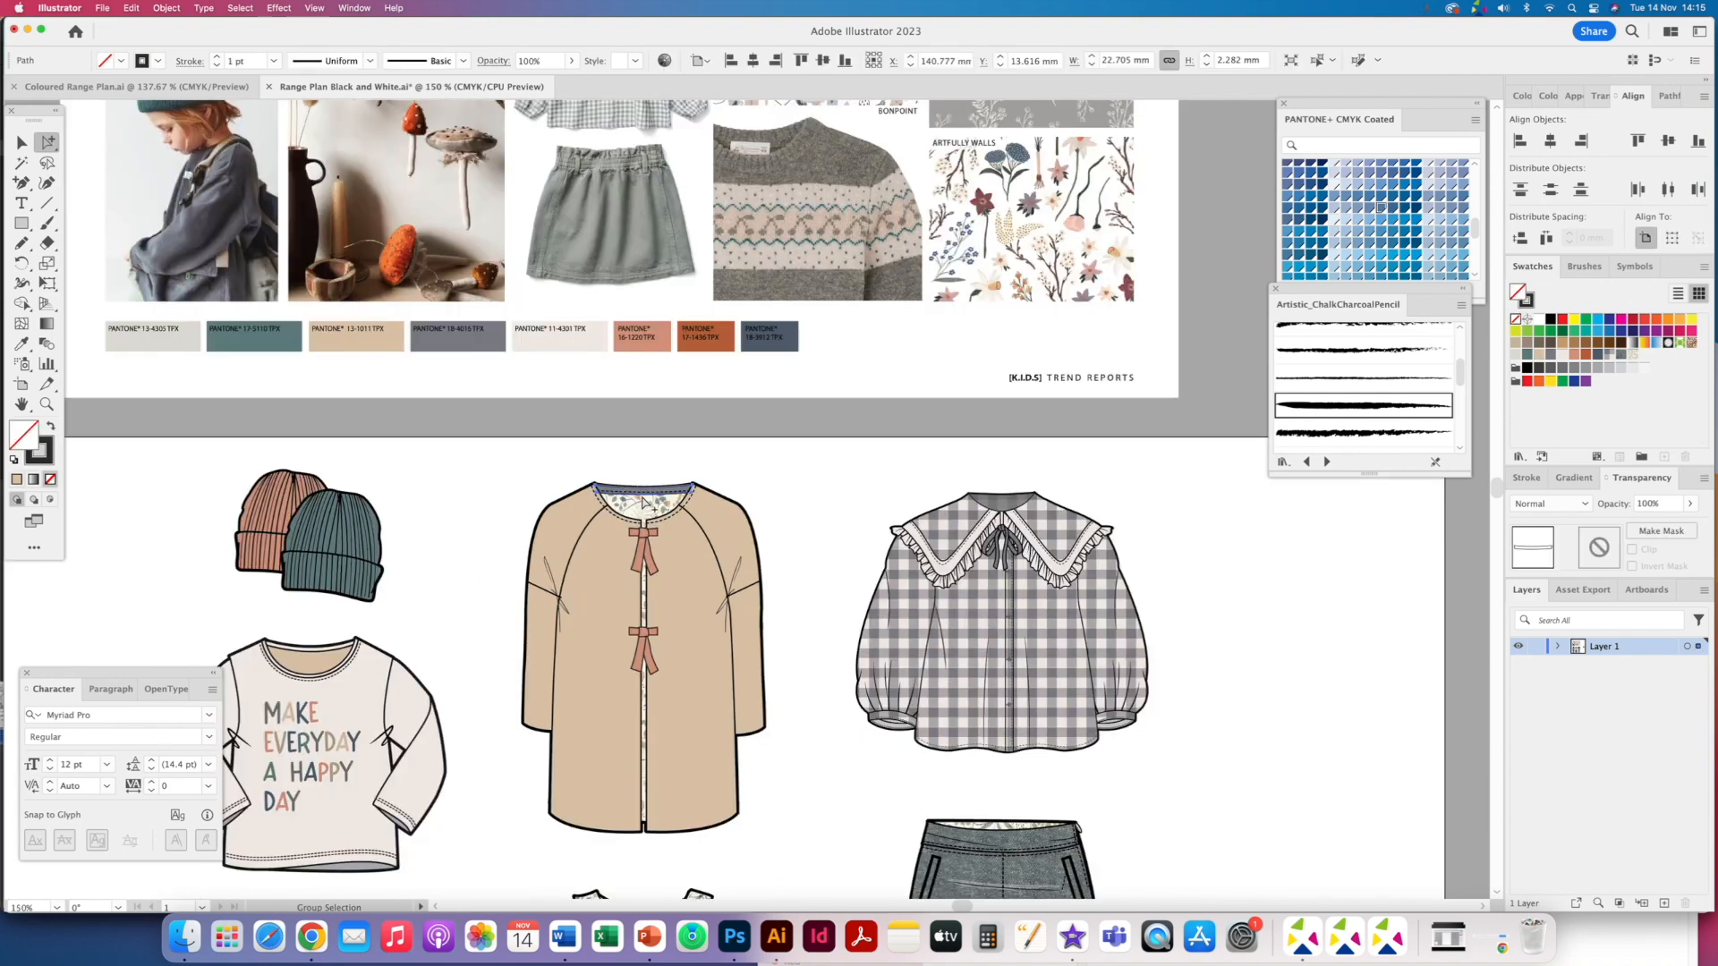
left_click(1575, 354)
left_click(647, 566, "shift")
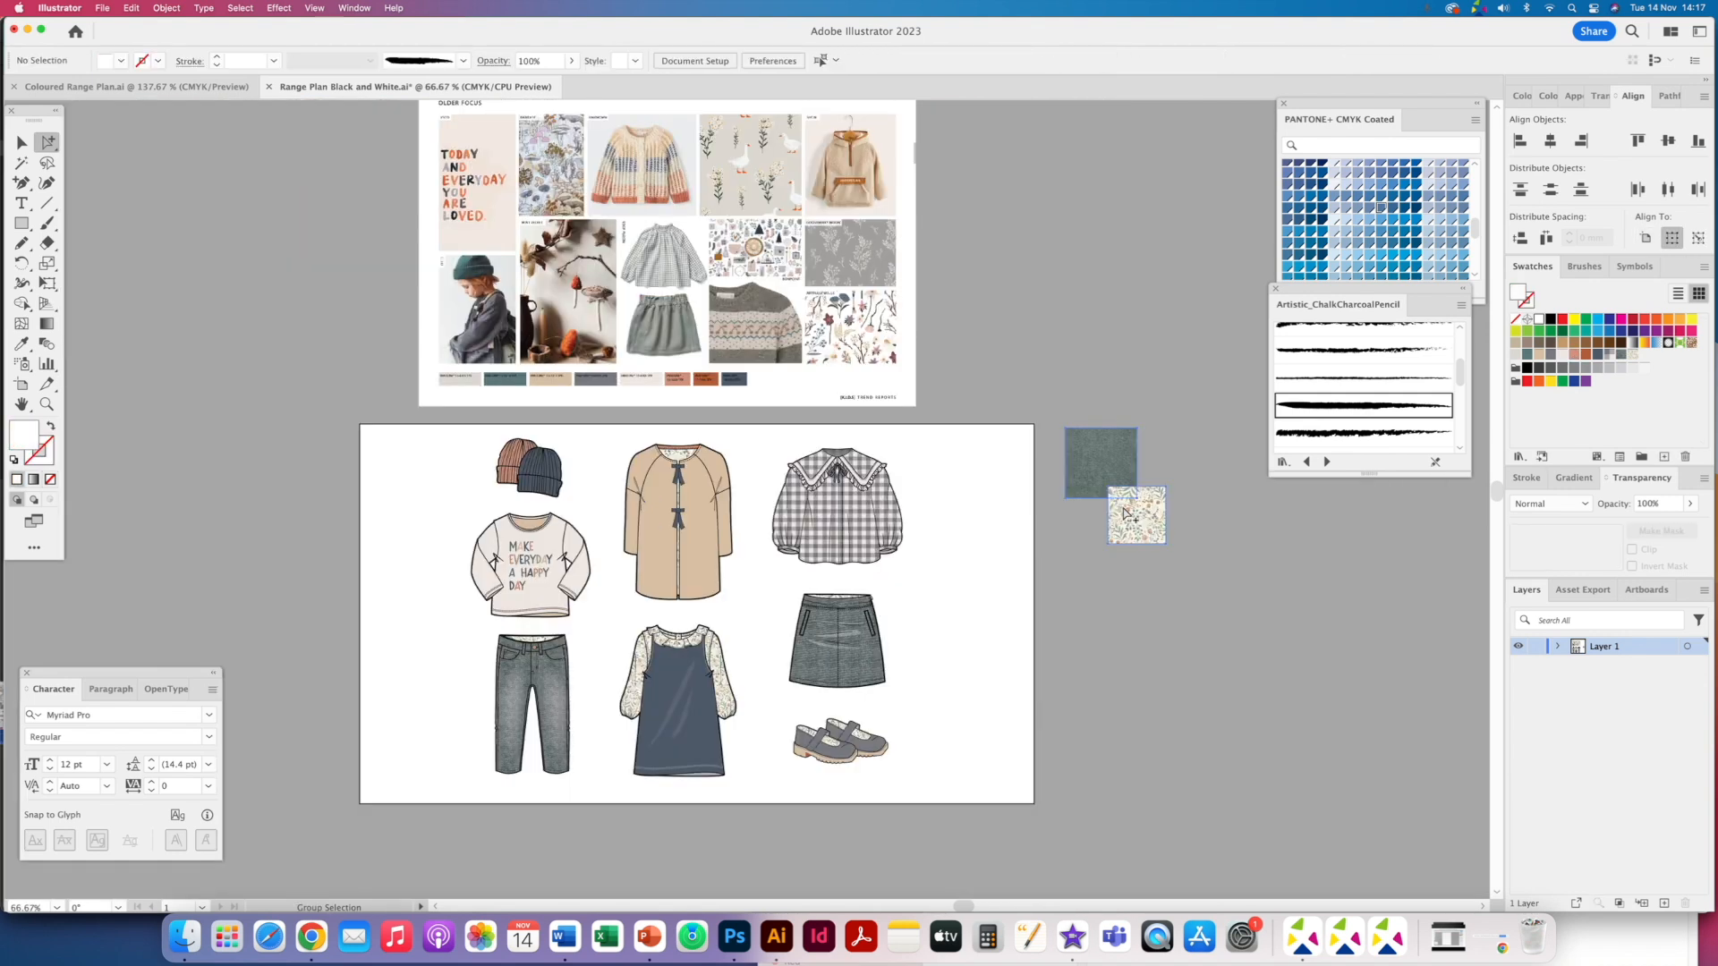
key("Delete")
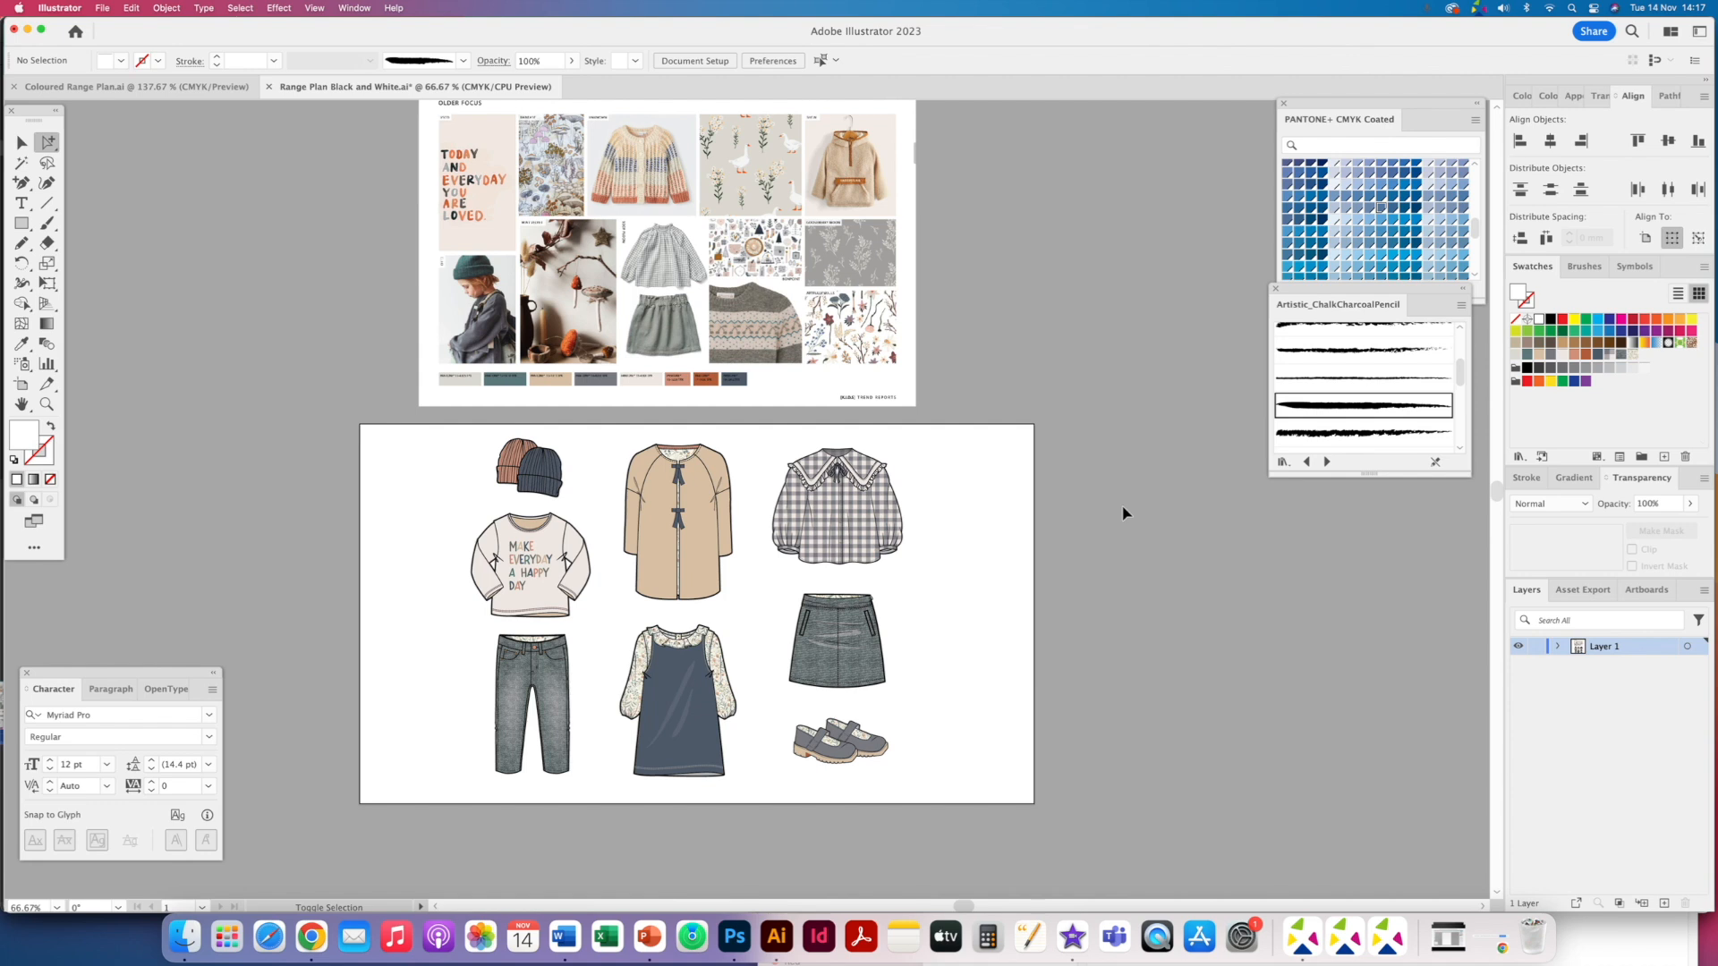
- Save the document as Range Plan _Coloured 2.ai in Illustrator format with default options
key("super+shift+s")
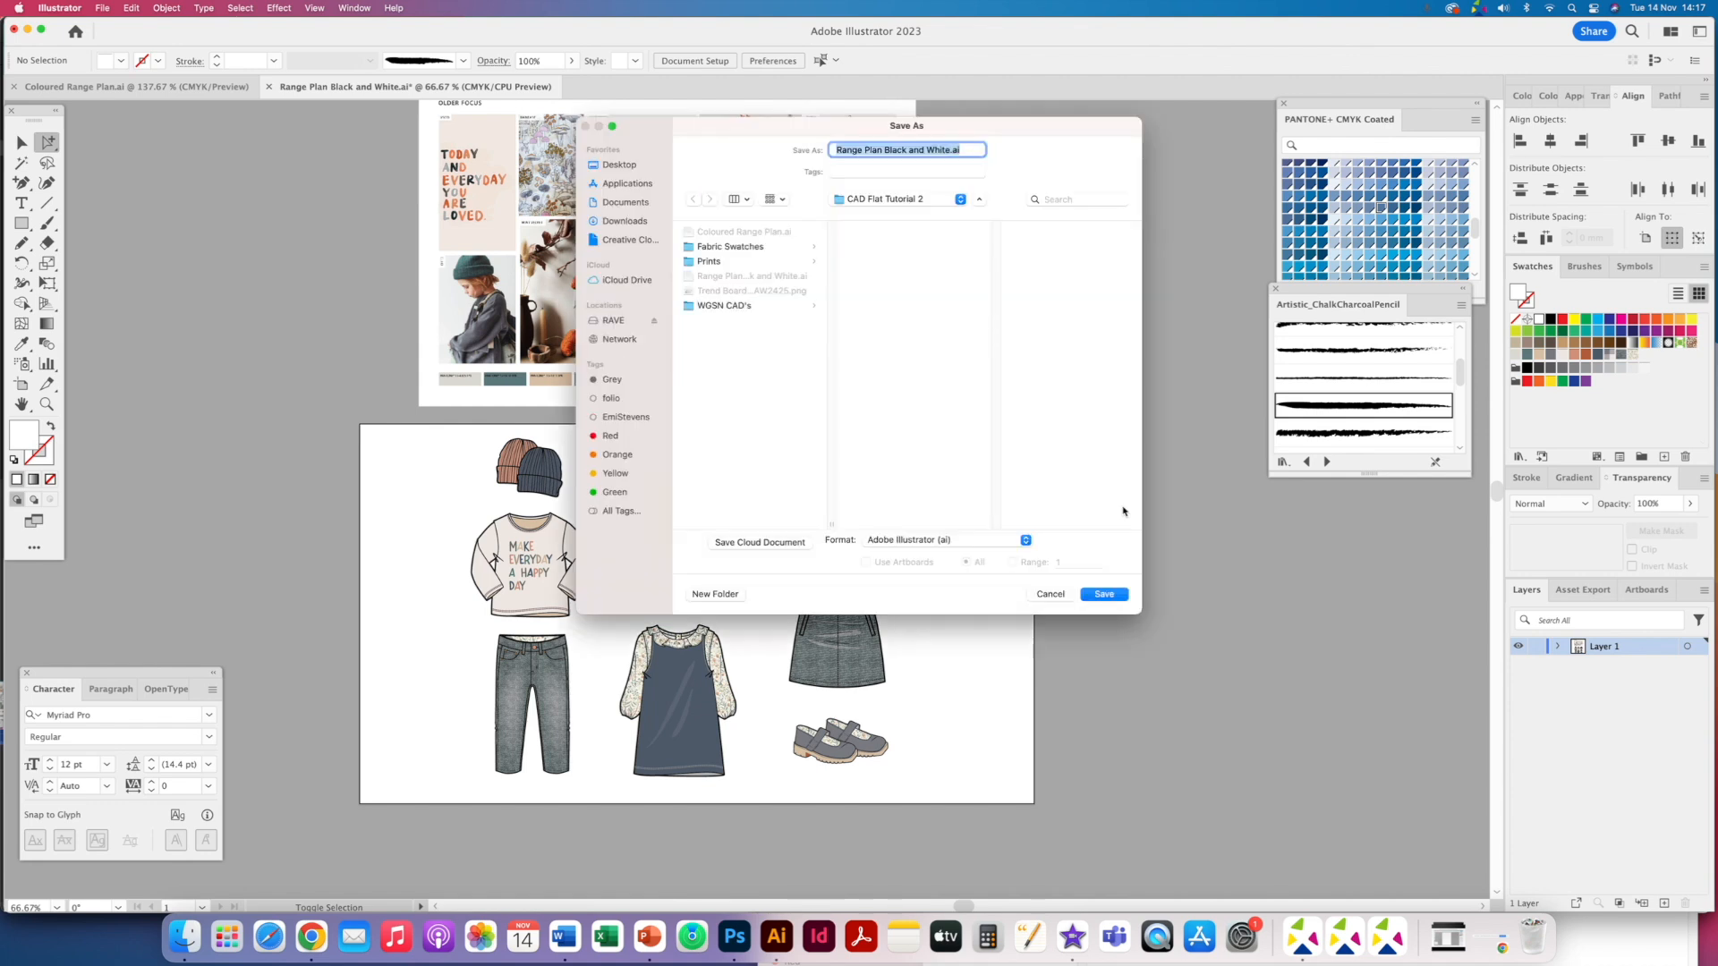
left_click(910, 150)
left_click_drag(933, 150, 885, 150)
type("_")
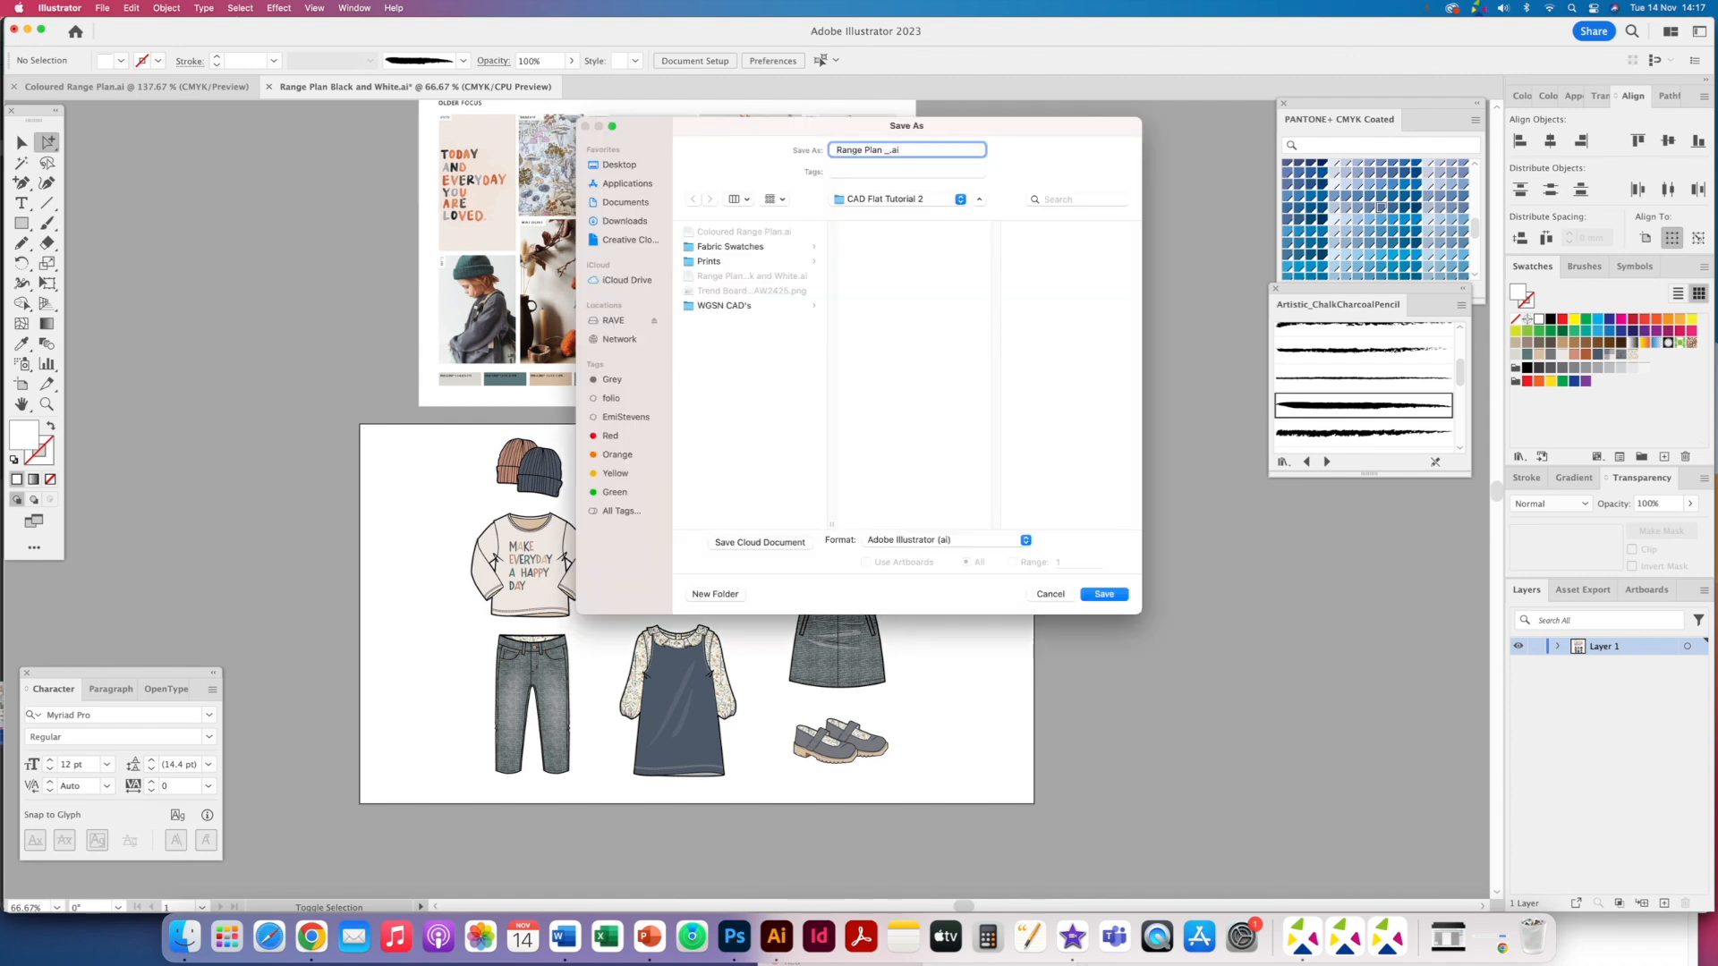
type("Coloured")
key("Return")
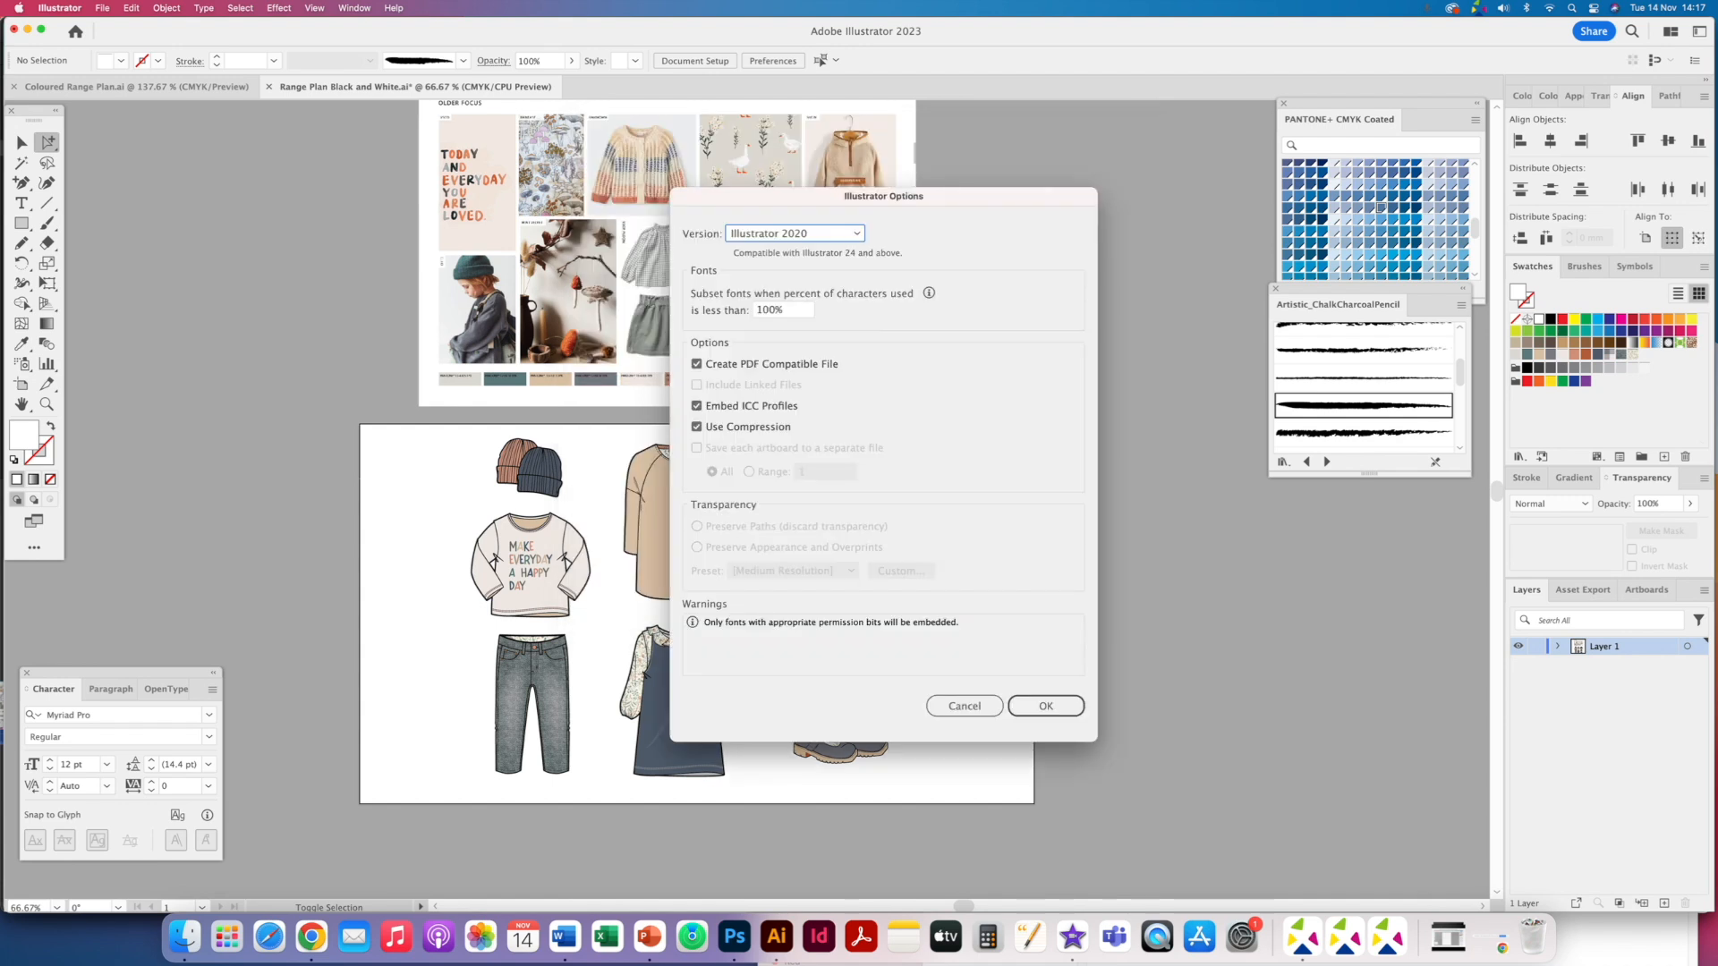
key("Return")
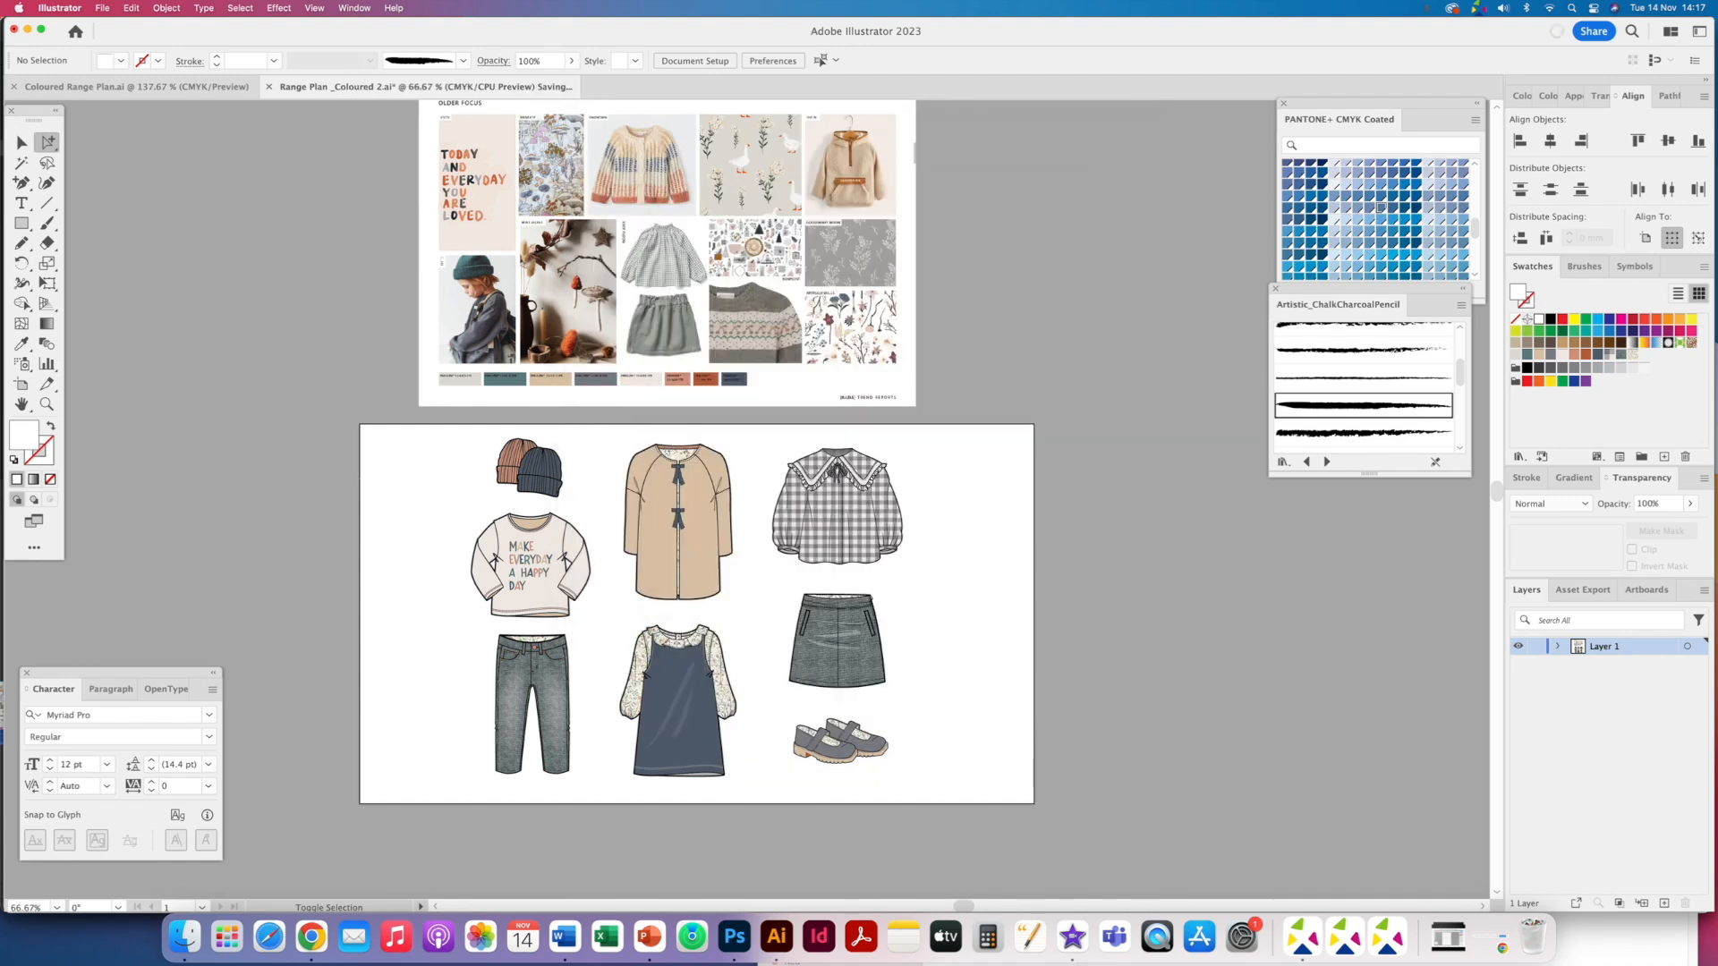